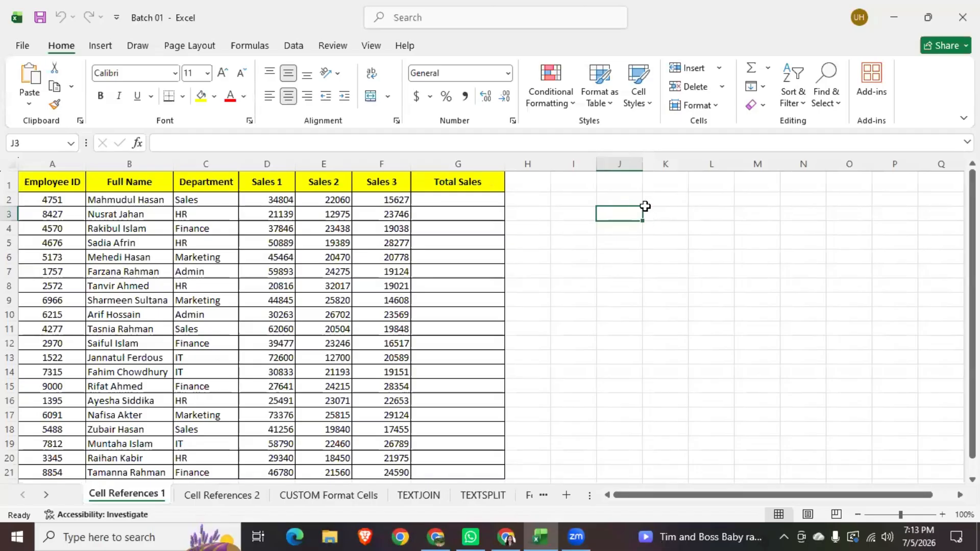
Step: Examine how column letters and row numbers form cell addresses, using column J, row 4 and cells such as J4 and L4
left_click(617, 166)
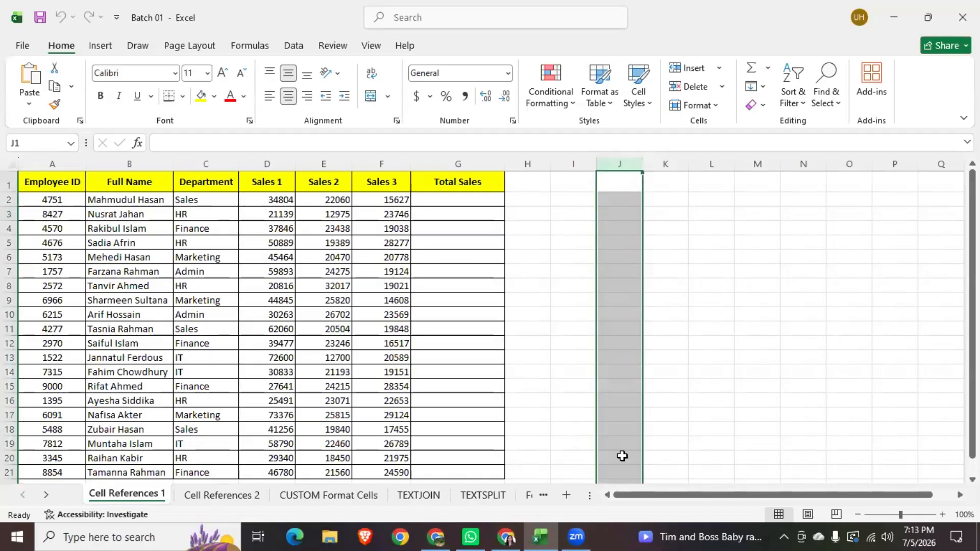
left_click(670, 250)
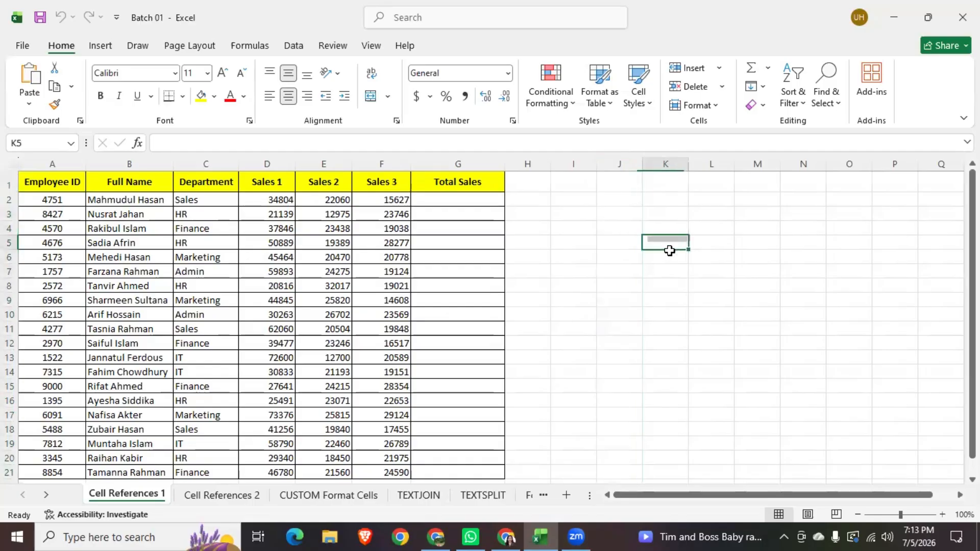
left_click(9, 243)
left_click(632, 228)
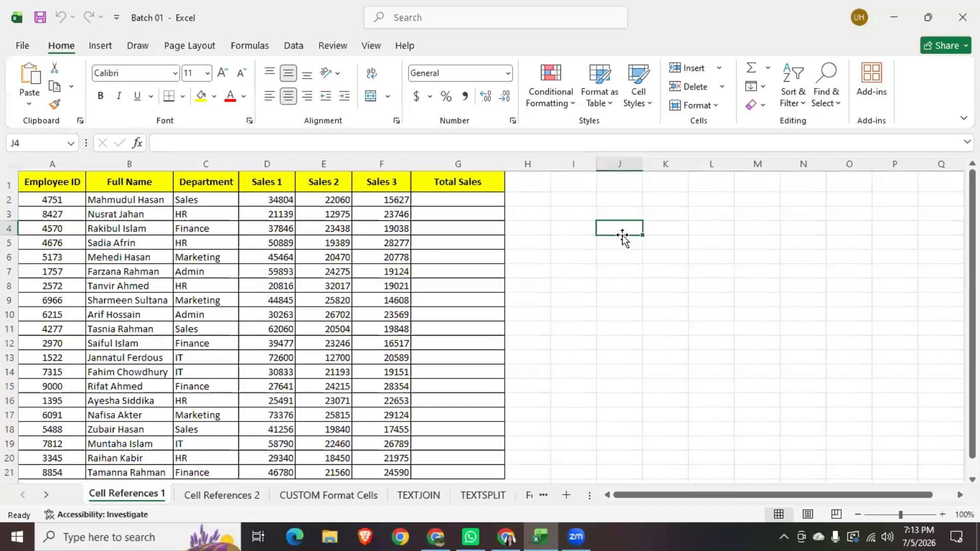
left_click(619, 163)
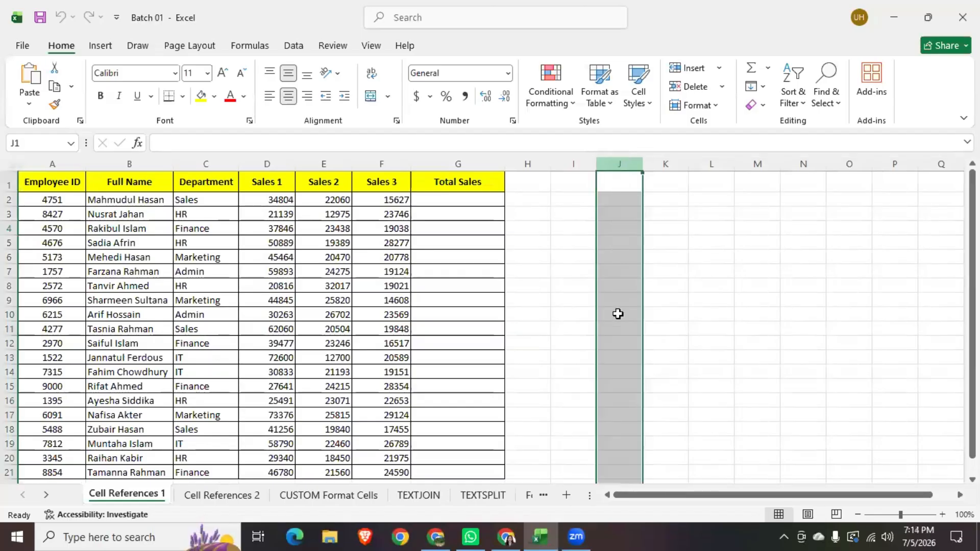
left_click(617, 245)
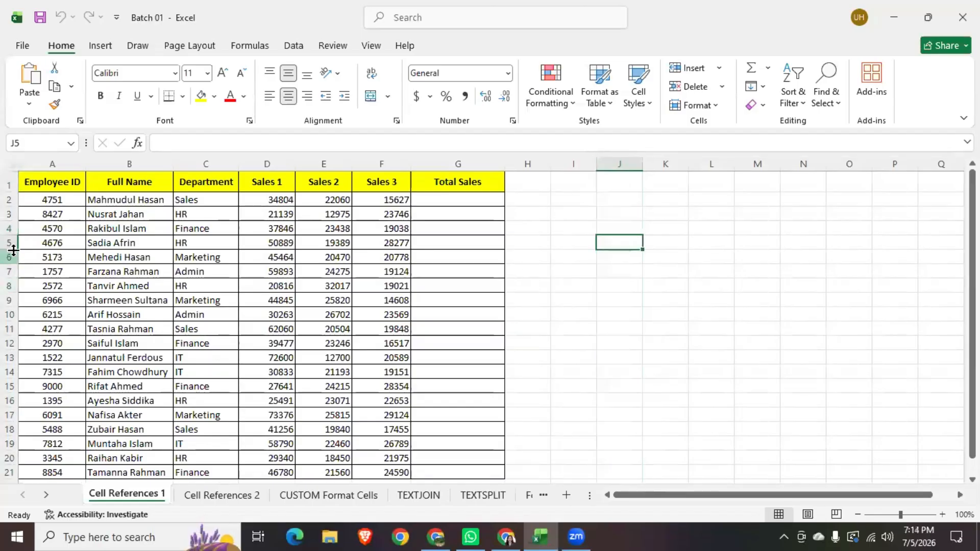
left_click(629, 228)
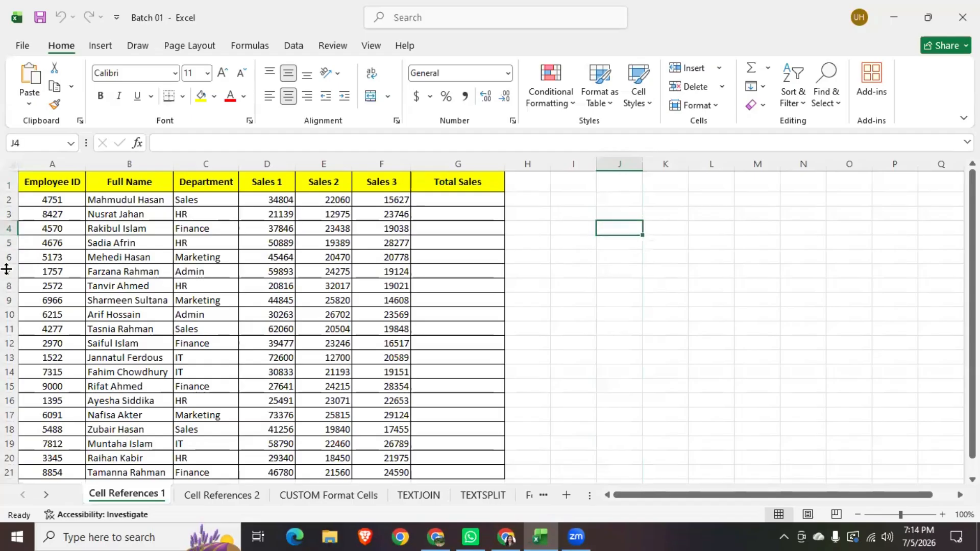
left_click(10, 228)
left_click(618, 231)
left_click(710, 228)
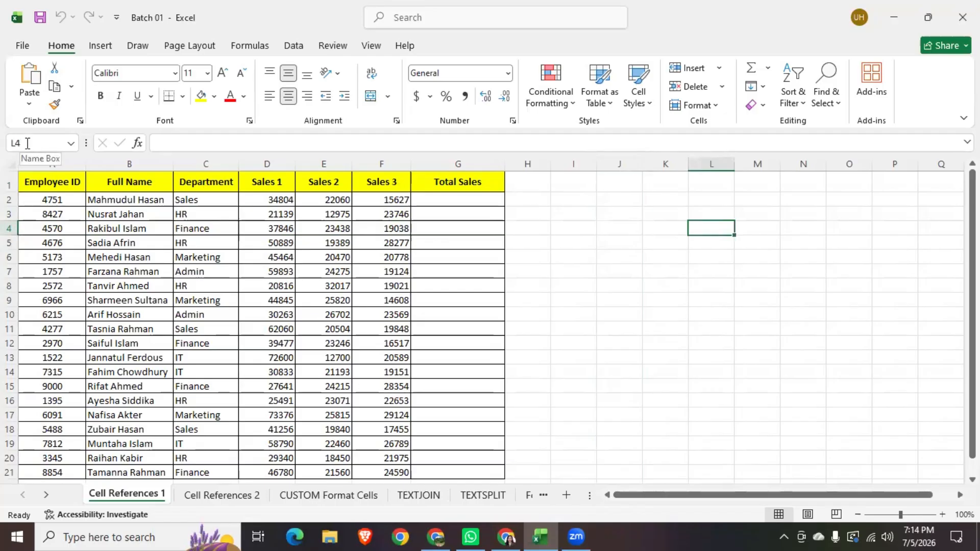
left_click(620, 307)
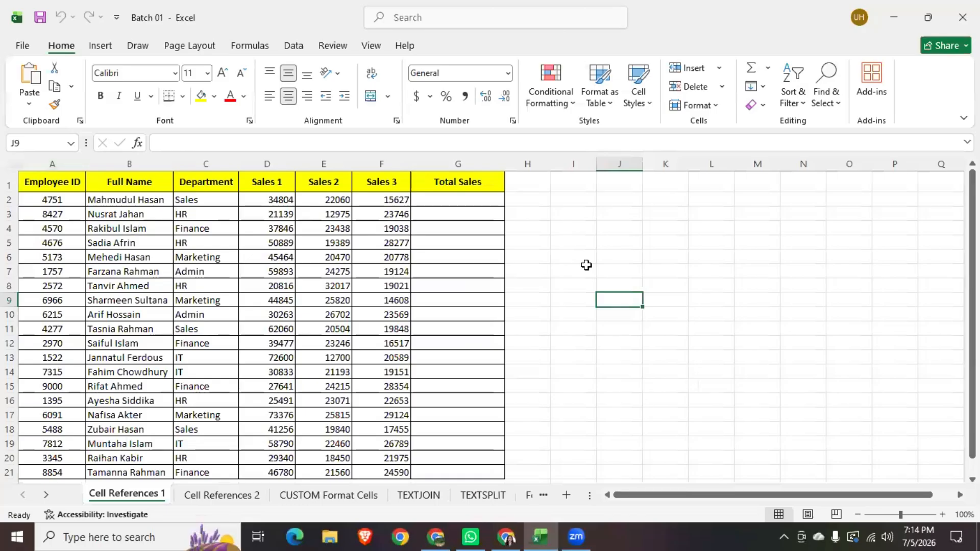
left_click(536, 253)
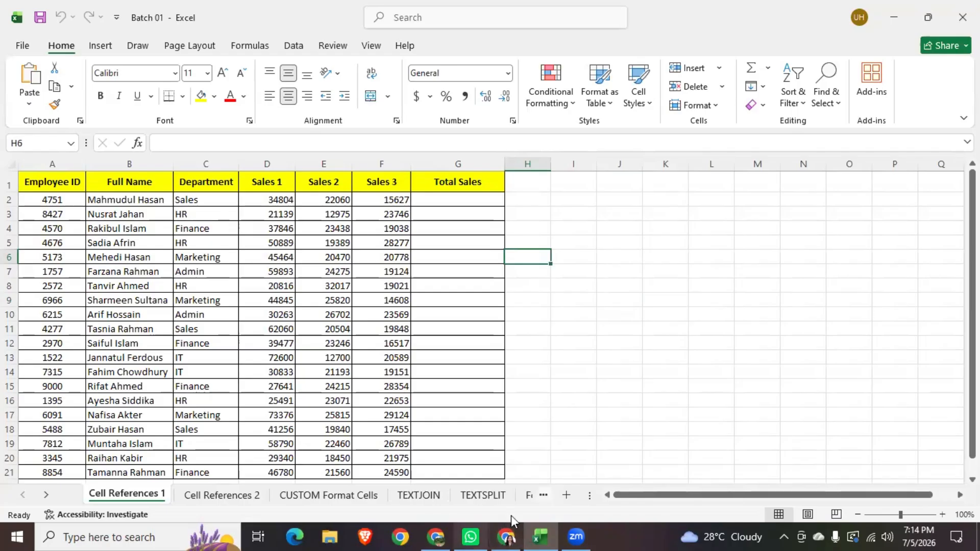
Step: Switch to the Canva presentation, review the Cell References line with its Relative type on the Module 3 slide, and return to the Excel workbook
left_click(506, 537)
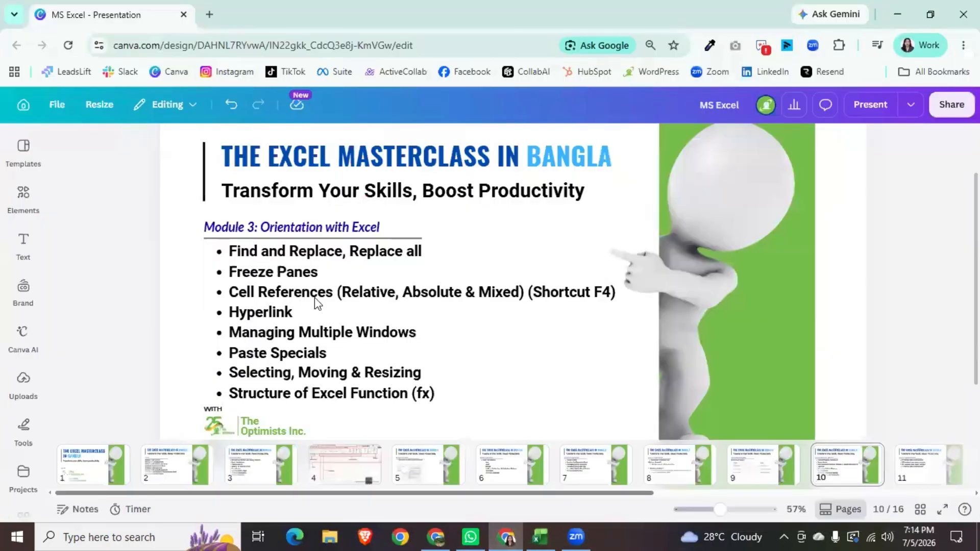
left_click(234, 302)
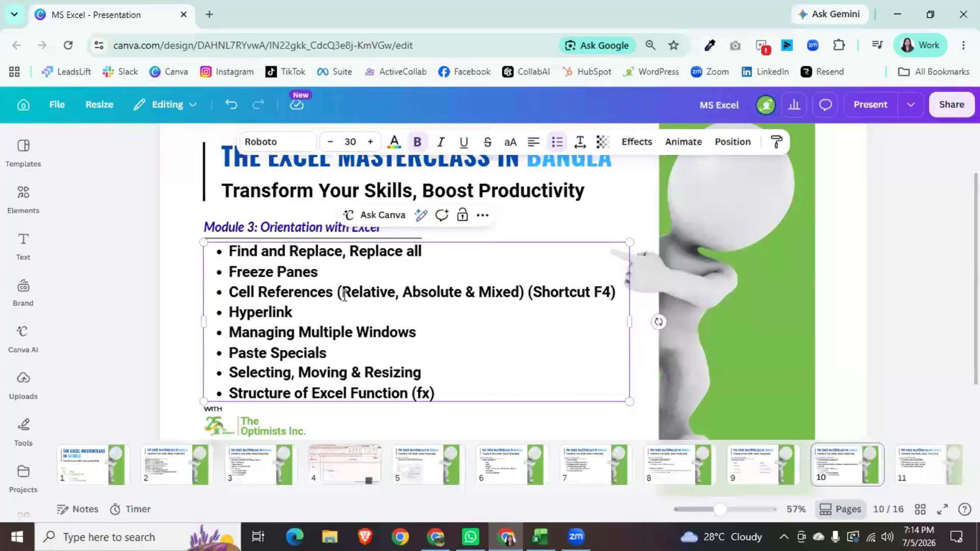
left_click_drag(340, 295, 508, 310)
left_click(377, 311)
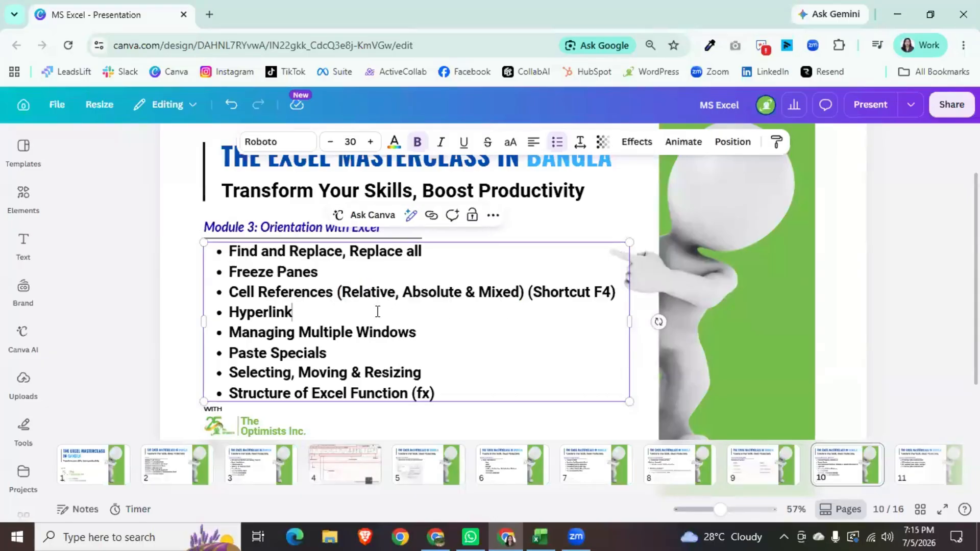
double_click(345, 292)
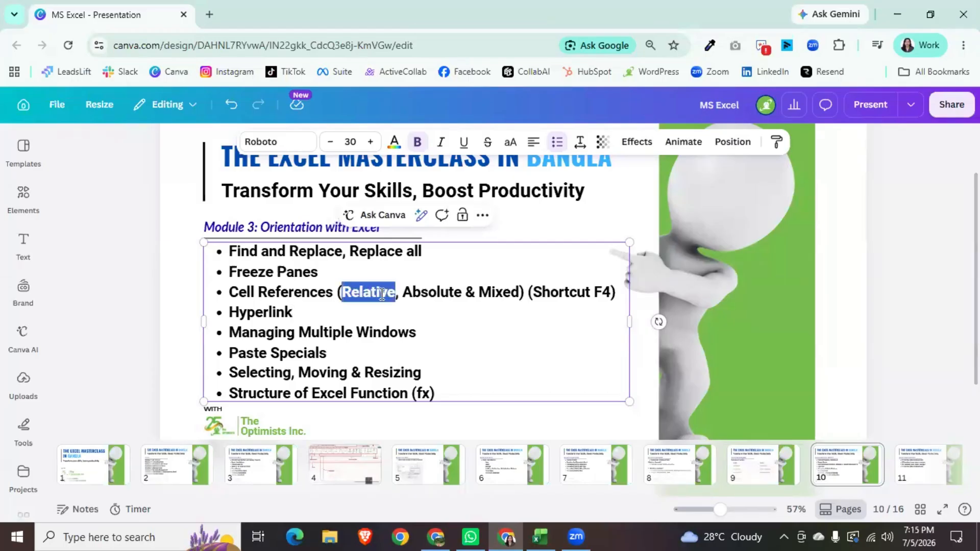
left_click(109, 277)
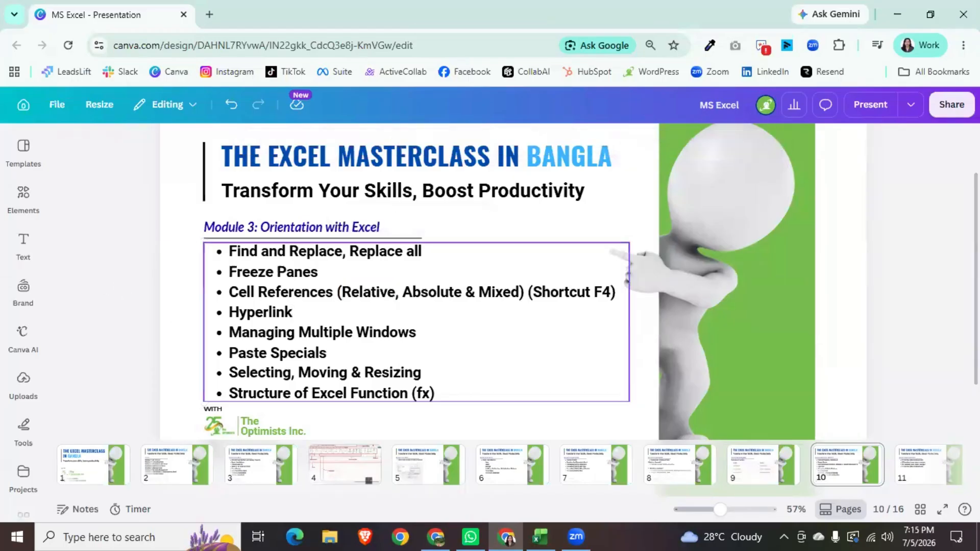
left_click(890, 7)
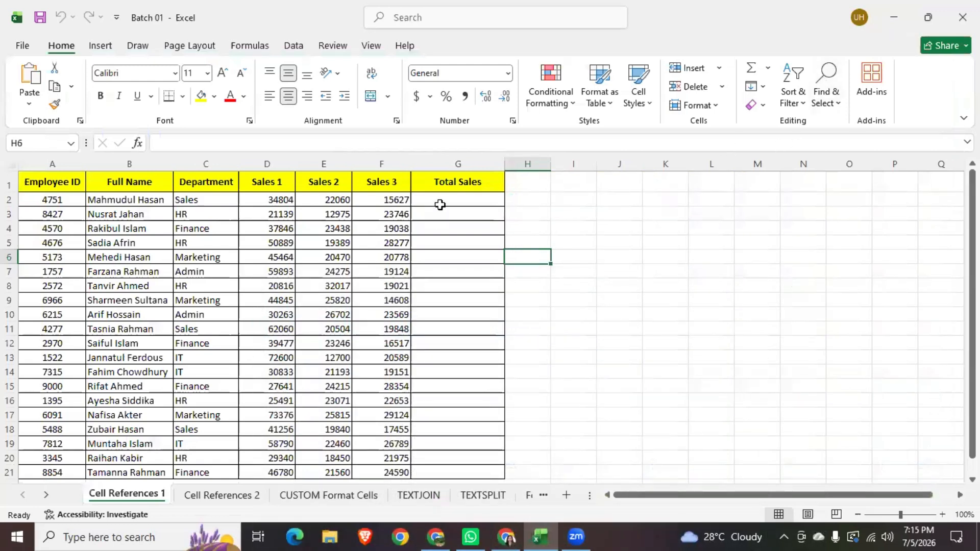
Step: Review the first employee's Sales 1, Sales 2 and Sales 3 cells and the empty Total Sales cell
left_click(440, 205)
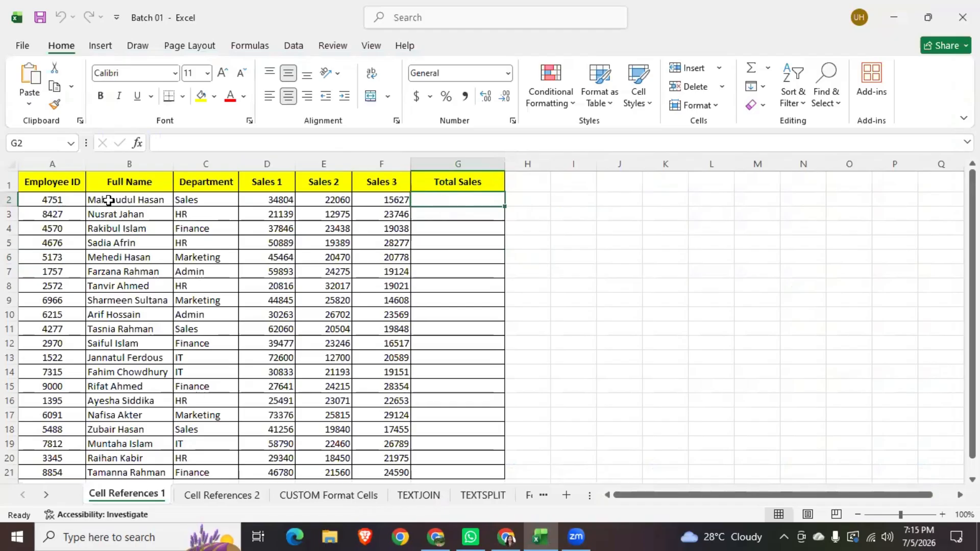
scroll(155, 422, "down", 5)
scroll(155, 421, "up", 5)
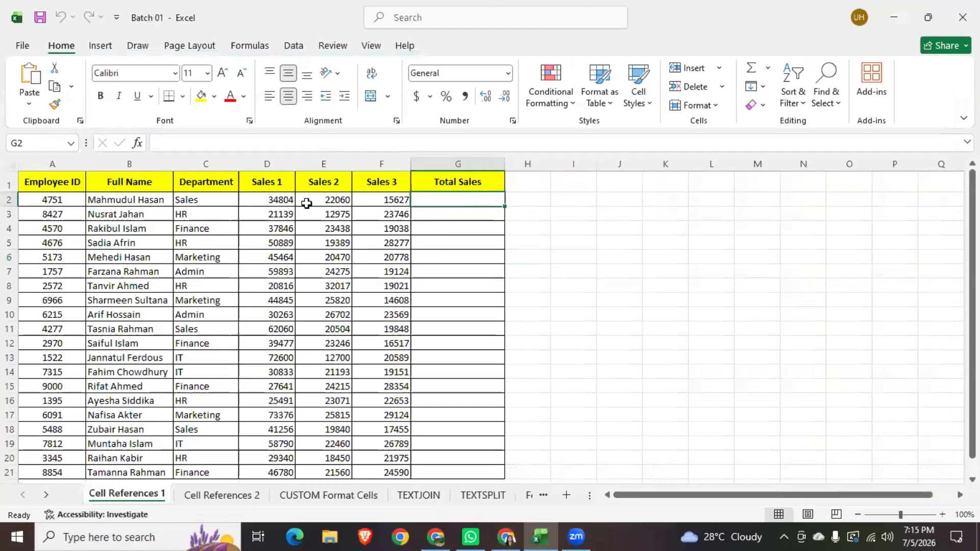
left_click(269, 202)
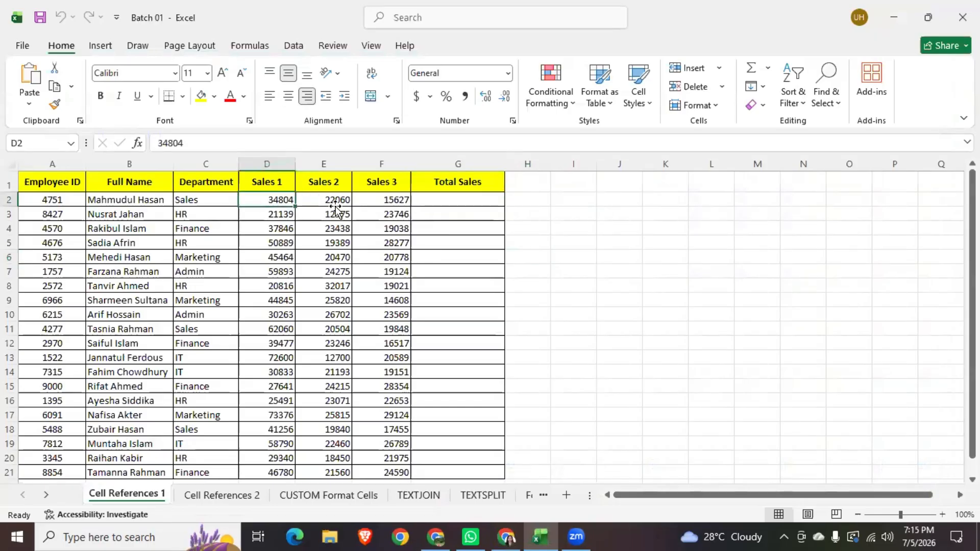
left_click(335, 203)
left_click(391, 210)
left_click(391, 199)
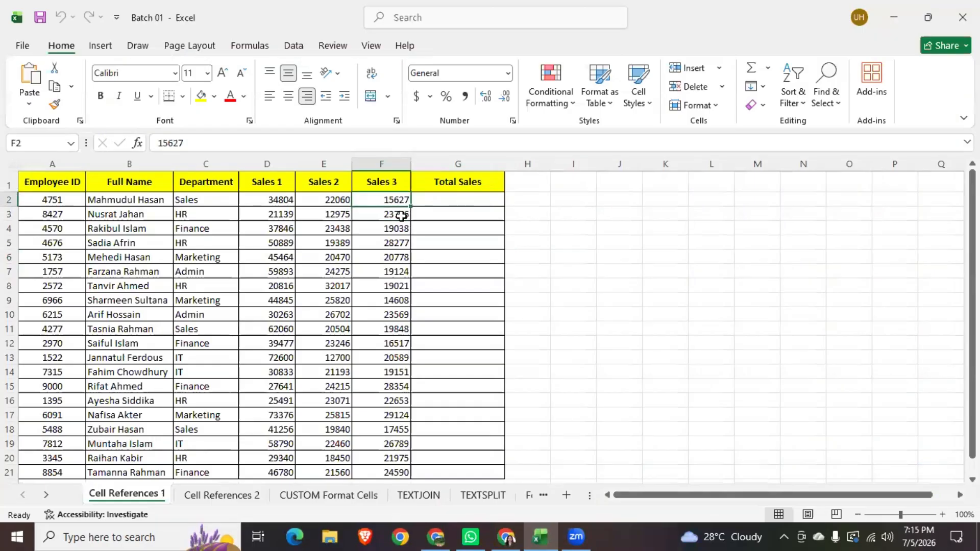
Step: Enter the formula =SUM(D2:F2) in cell G2 to total the first employee's three sales figures
left_click(463, 202)
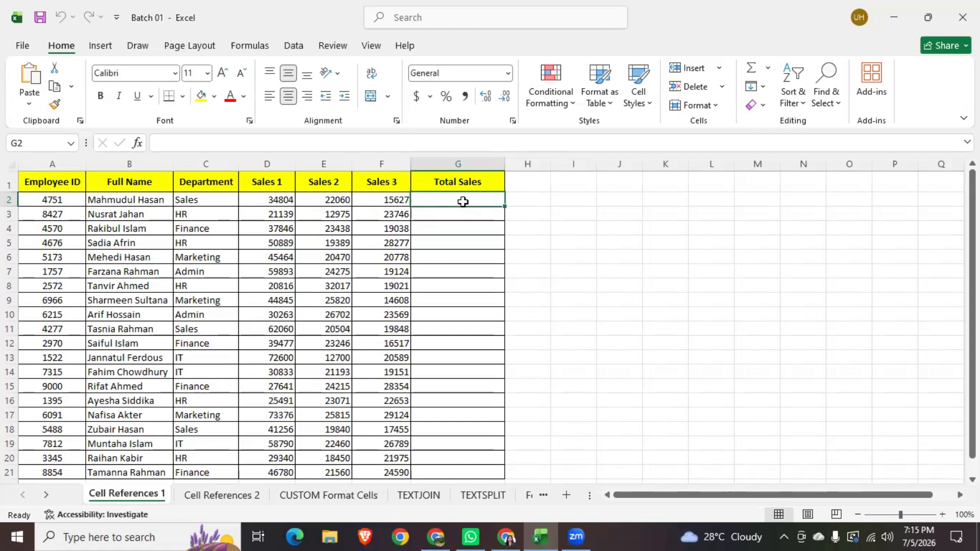
double_click(463, 202)
type("=")
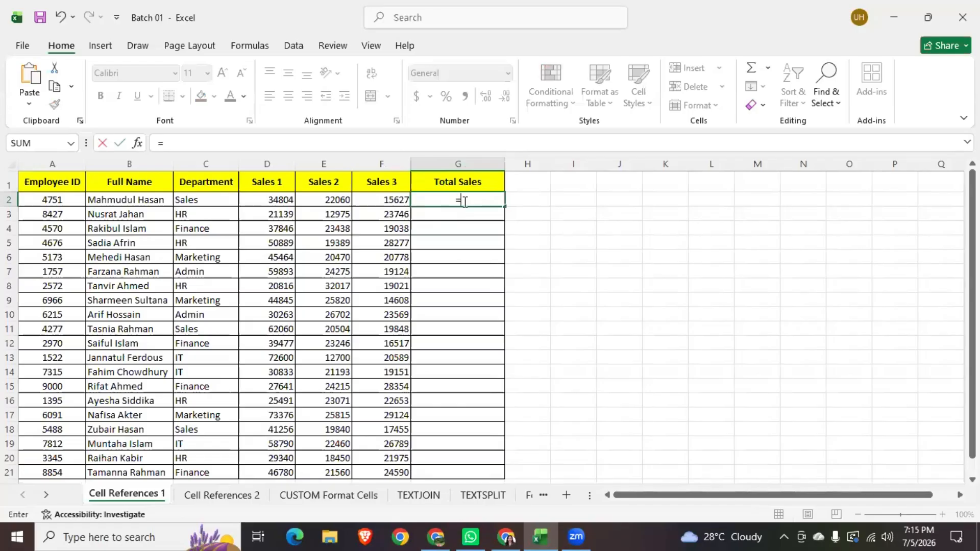
type("sum")
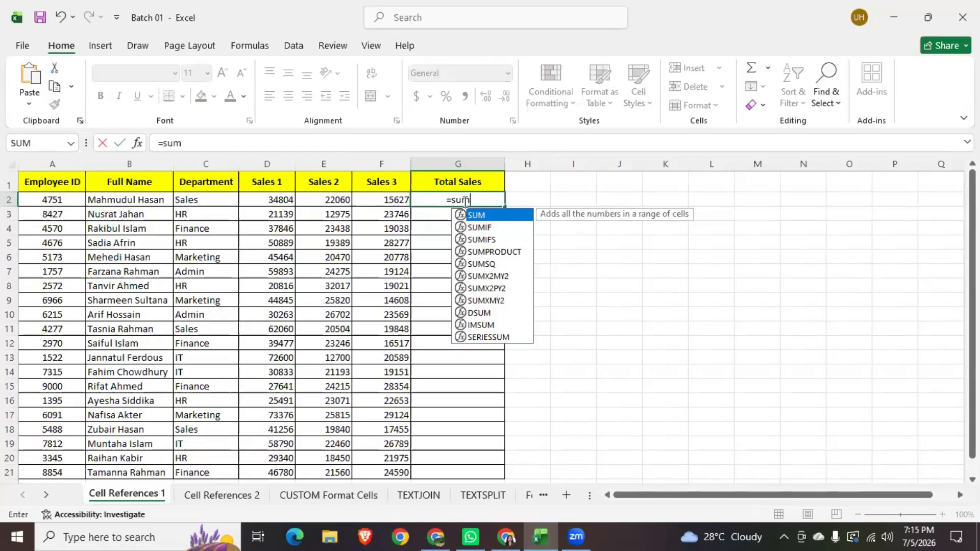
double_click(487, 215)
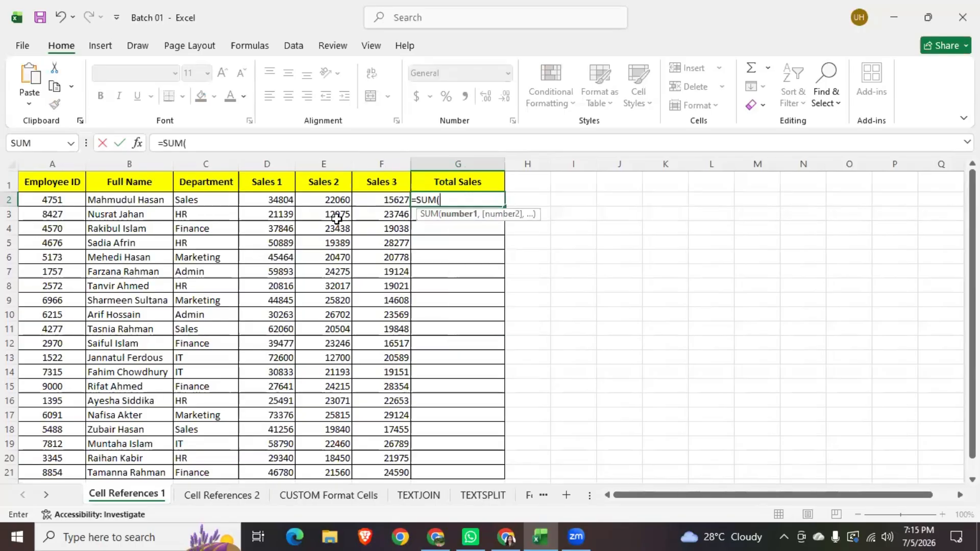
left_click(268, 198)
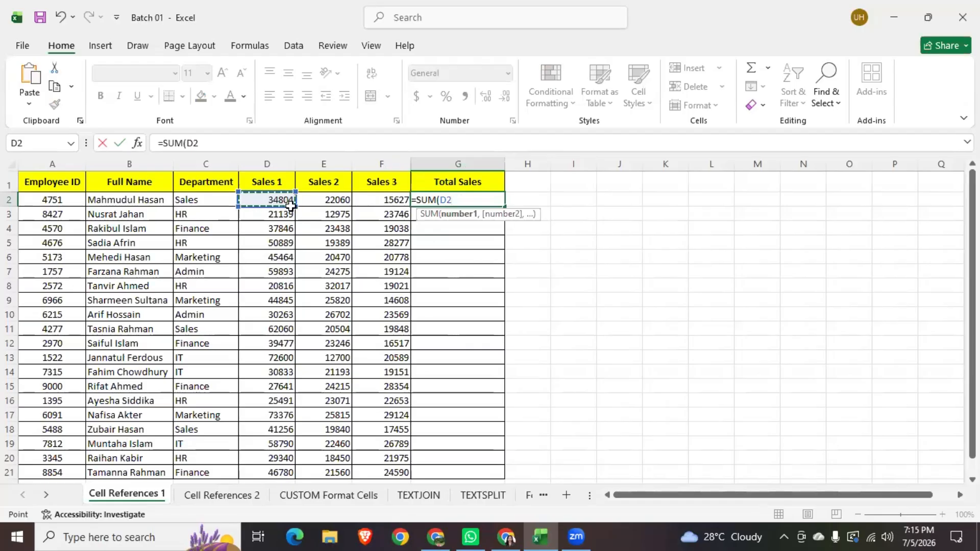
left_click(397, 200, "shift")
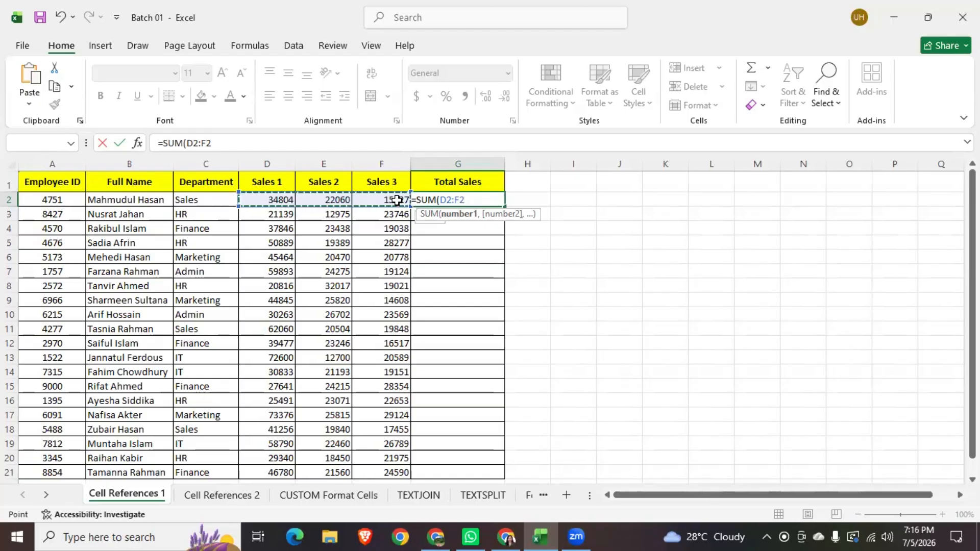
type(")")
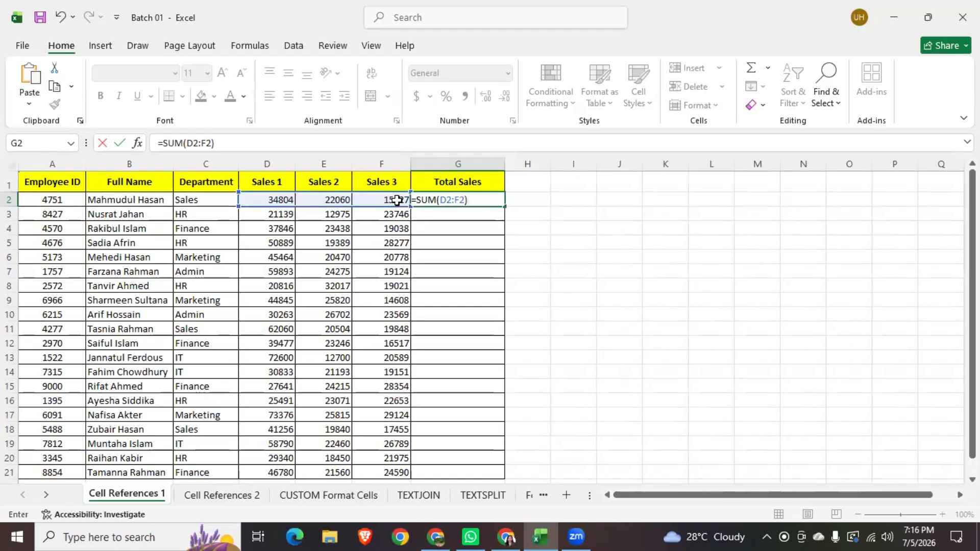
key("ctrl+Return")
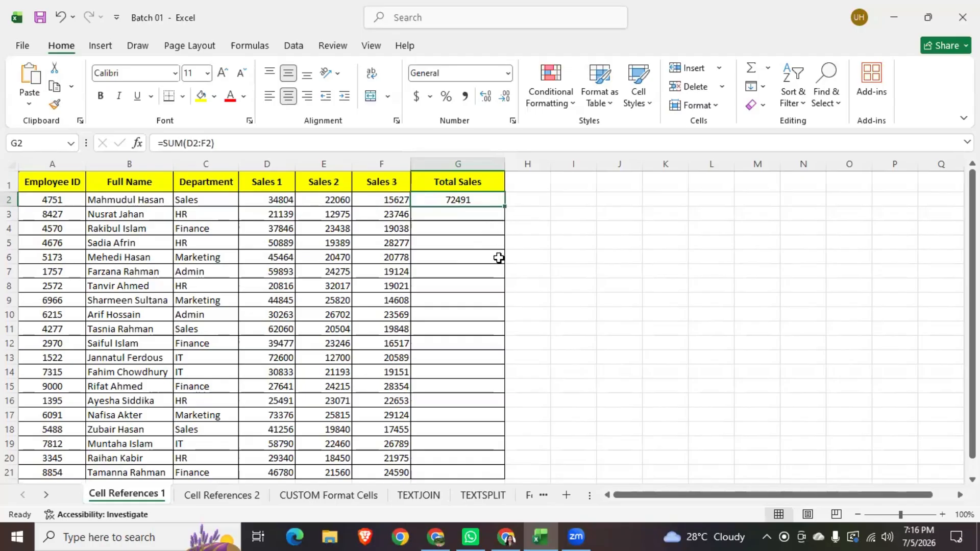
Step: Fill the Total Sales formula from G2 down through G21 for all employees
scroll(499, 257, "down", 1)
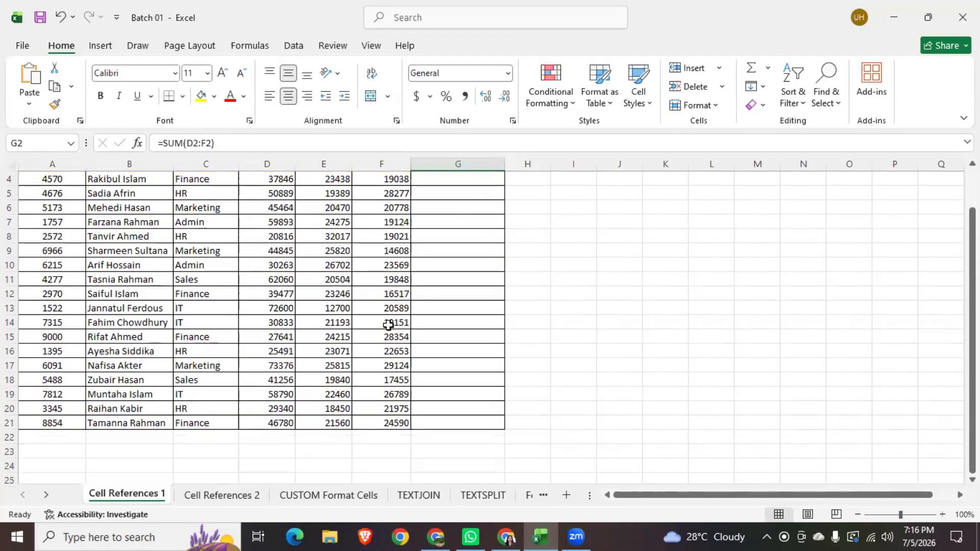
scroll(390, 327, "up", 1)
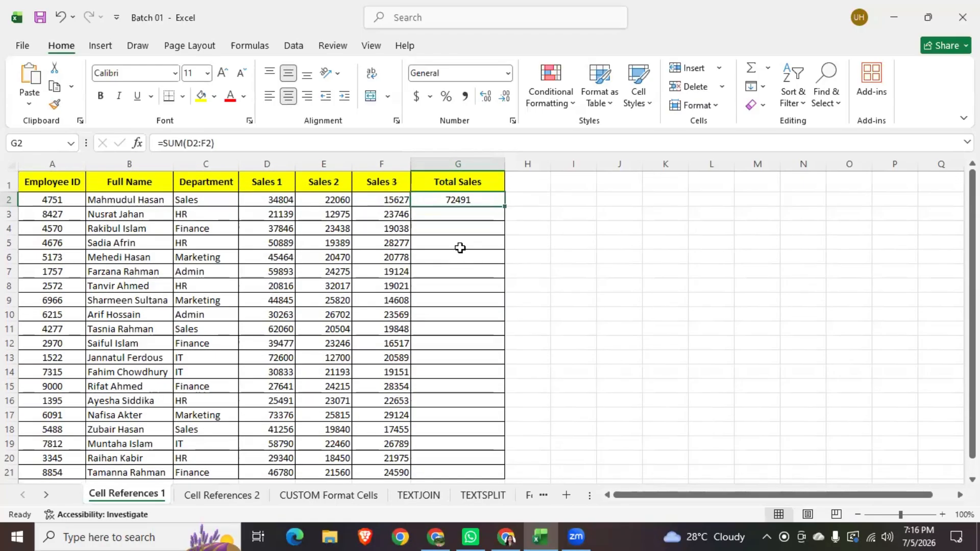
double_click(507, 206)
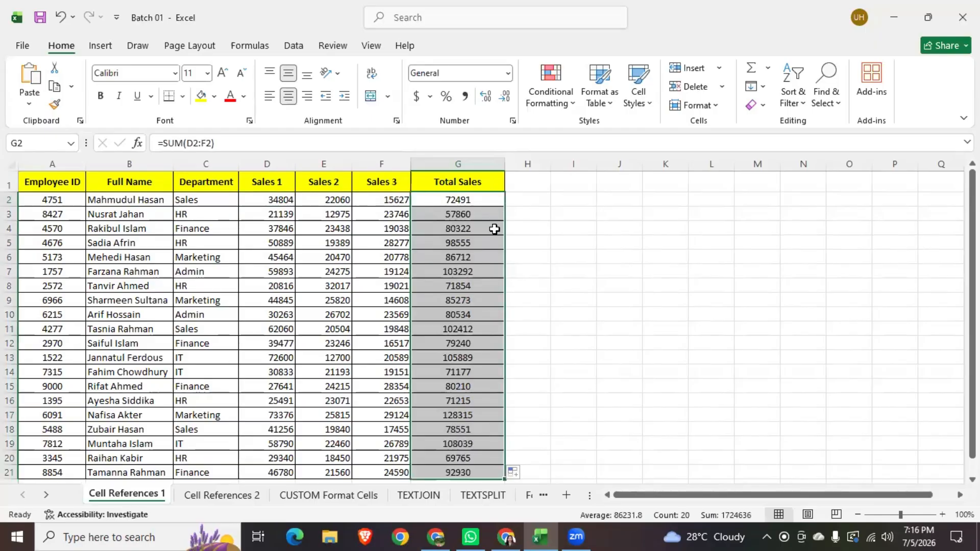
scroll(470, 323, "down", 3)
scroll(470, 324, "up", 3)
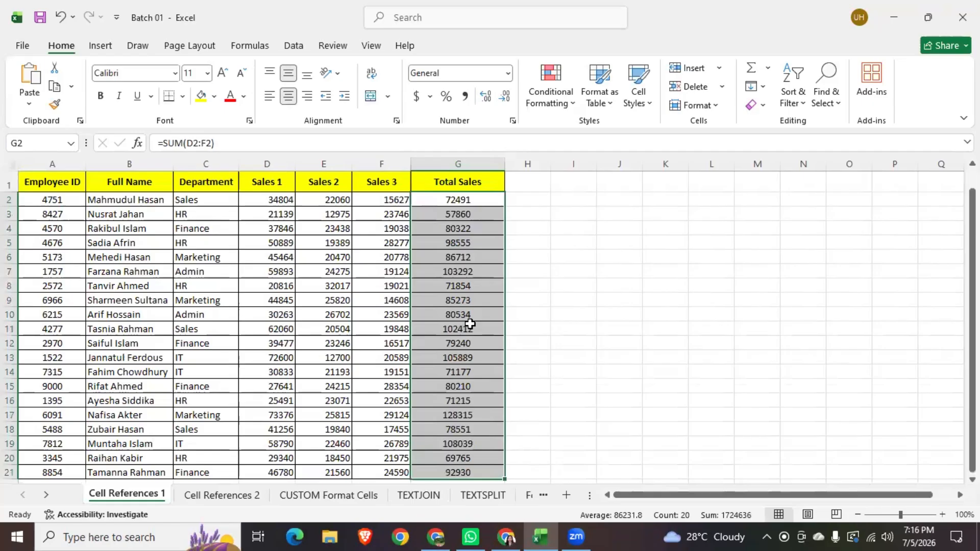
Step: Compare the relative references in the Total Sales formulas of G4, G3 and G2, and check source cell D2
left_click(453, 225)
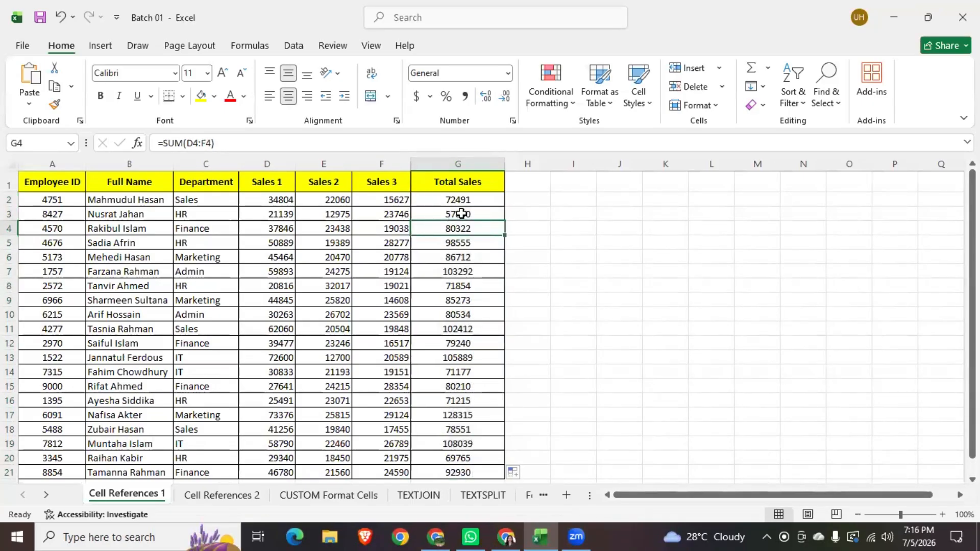
left_click(461, 213)
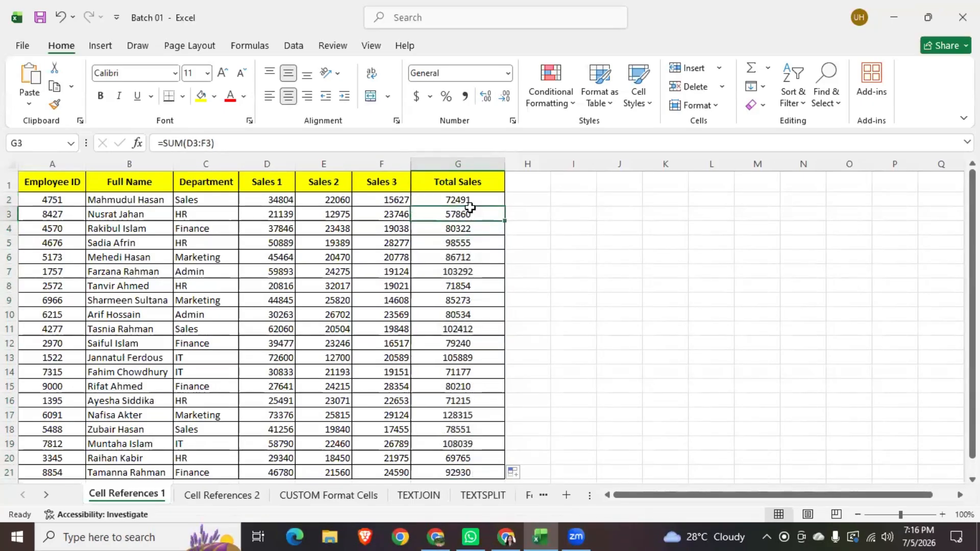
left_click(470, 205)
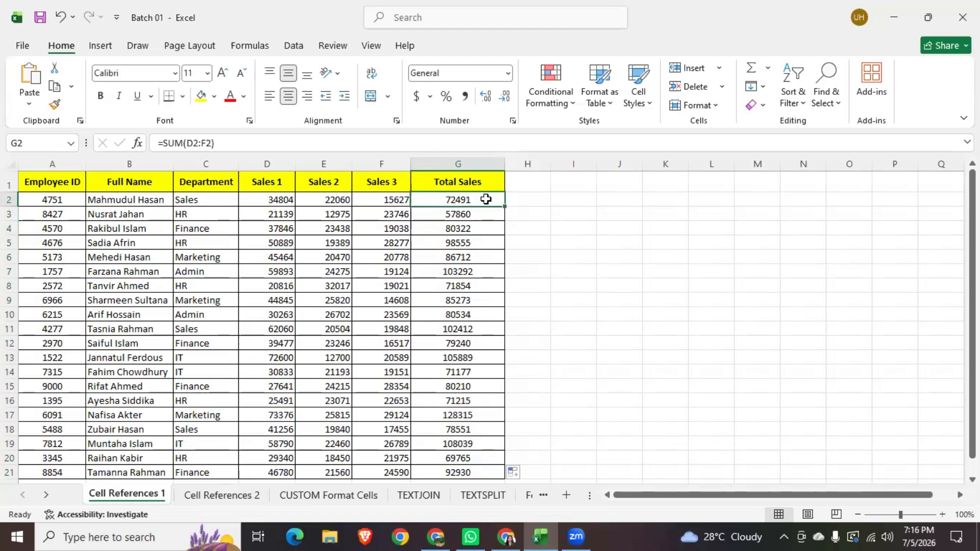
left_click(277, 200)
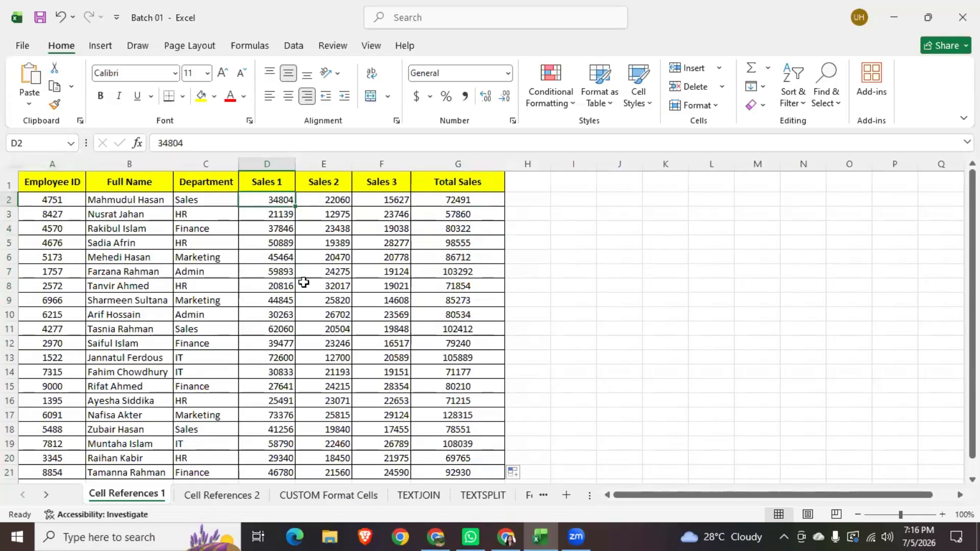
Step: Check source cell F2 and inspect the range referenced by the Total Sales formula in G2
left_click(391, 204)
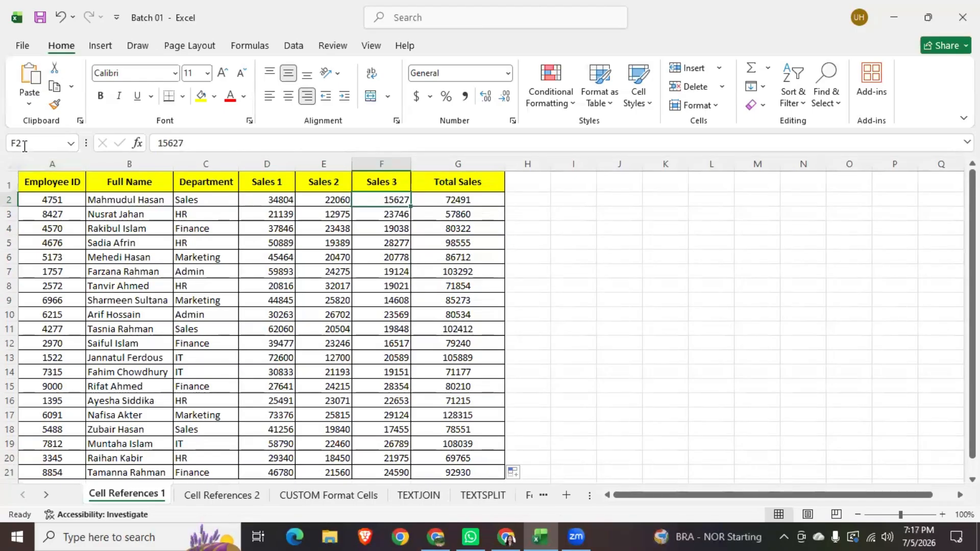
left_click(454, 205)
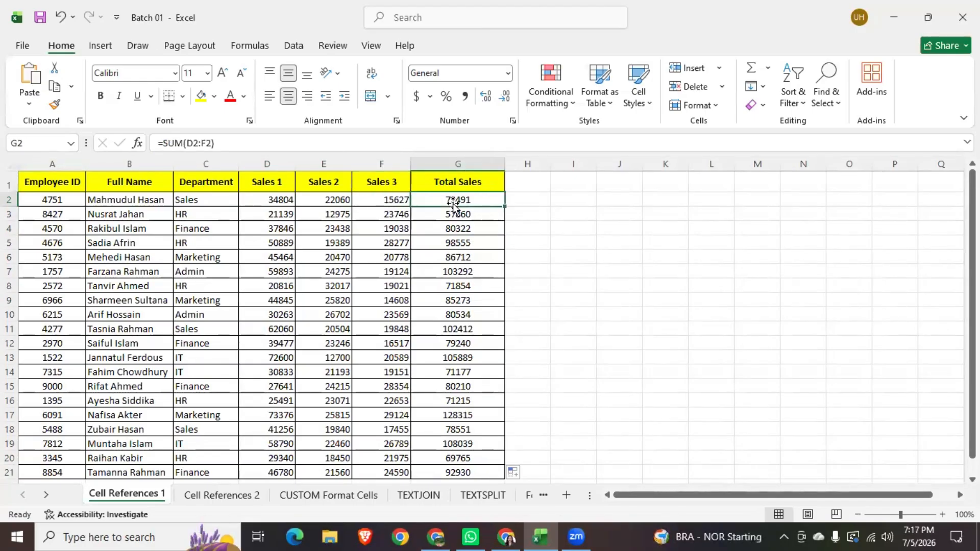
double_click(480, 200)
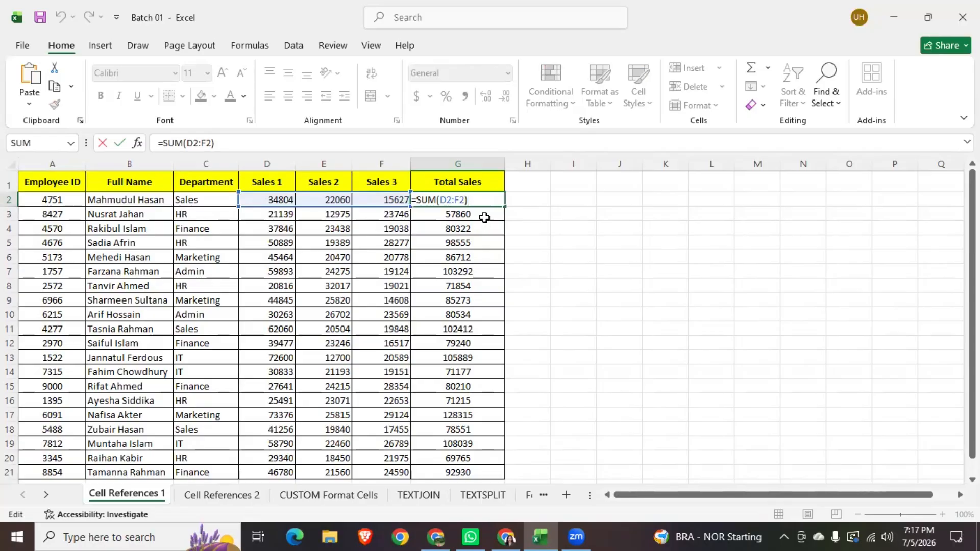
key("Return")
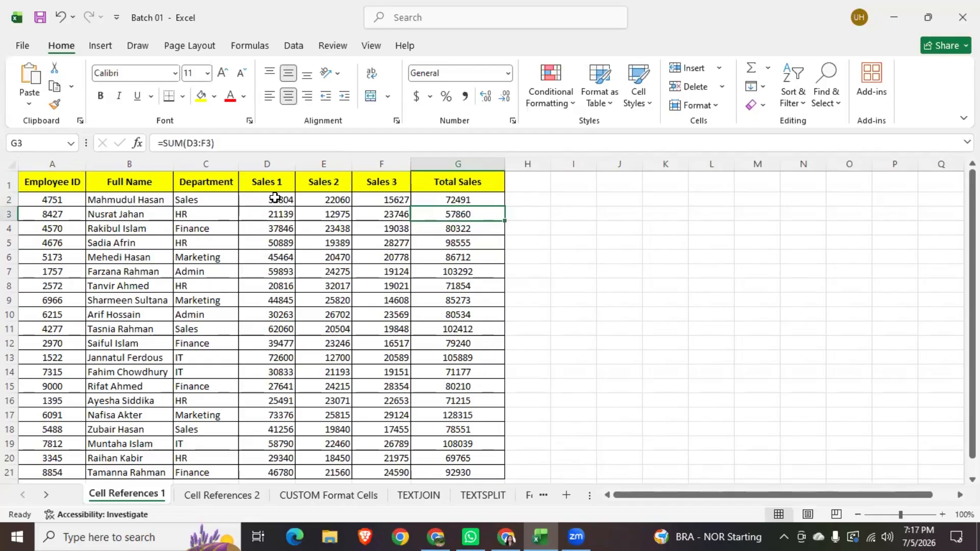
left_click(452, 199)
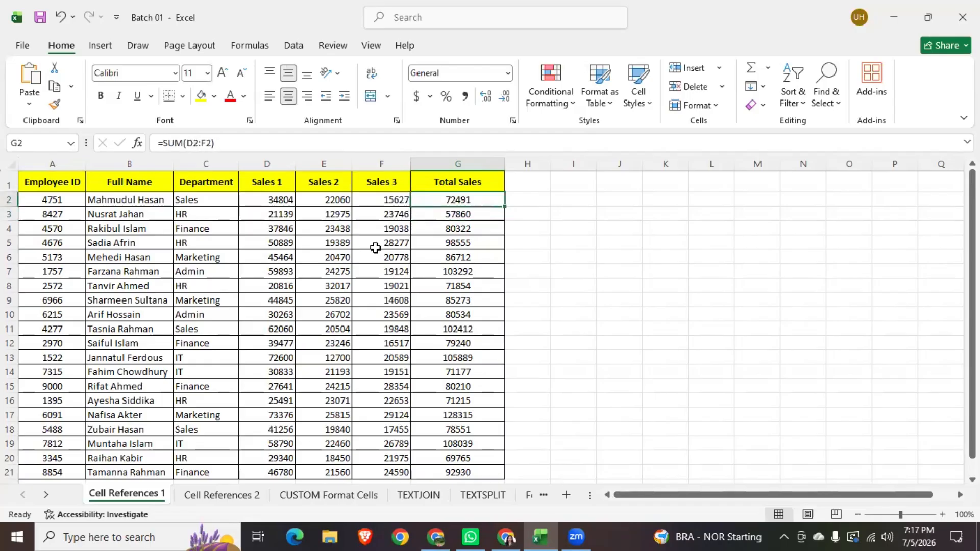
Step: Compare the Total Sales formula in G3 with its source cells D3 and F3, and check the formula in G4
left_click(437, 217)
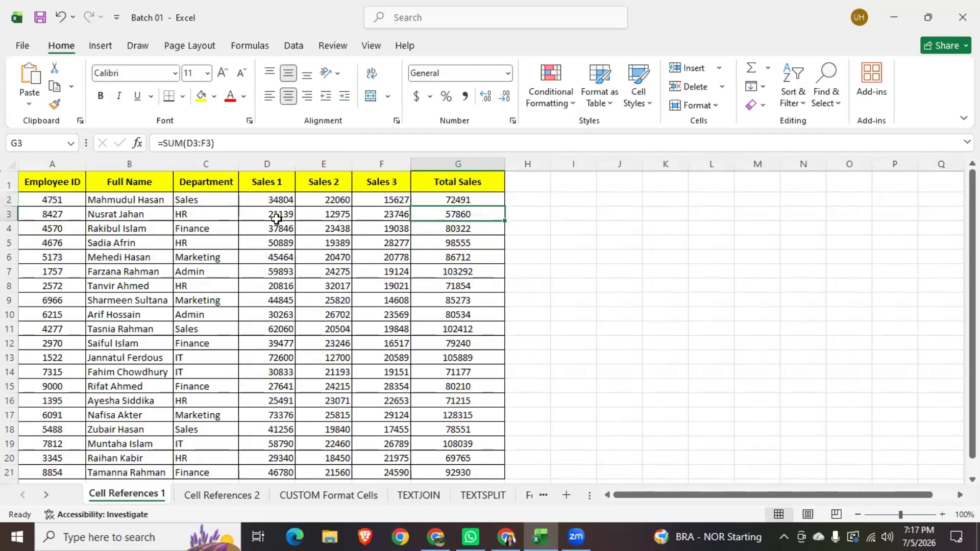
left_click(276, 219)
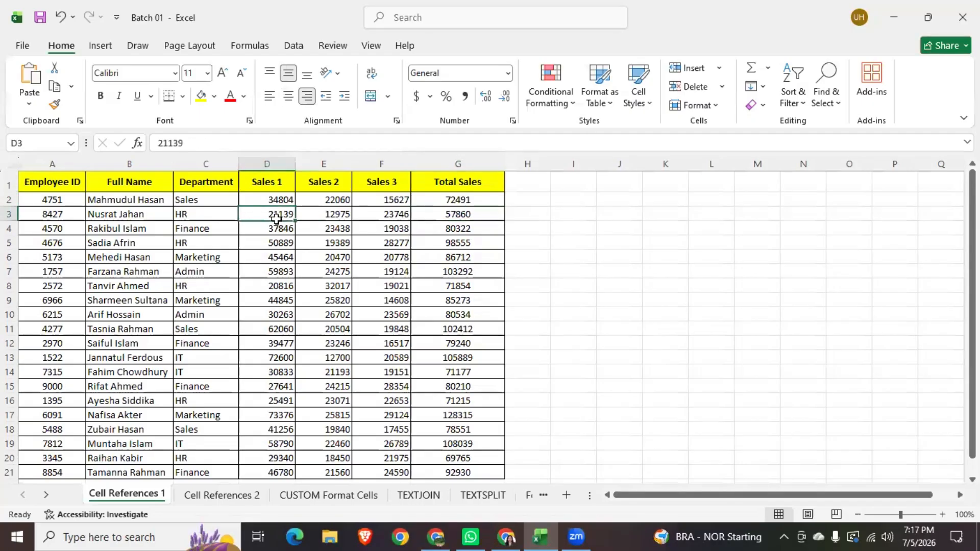
left_click(403, 215)
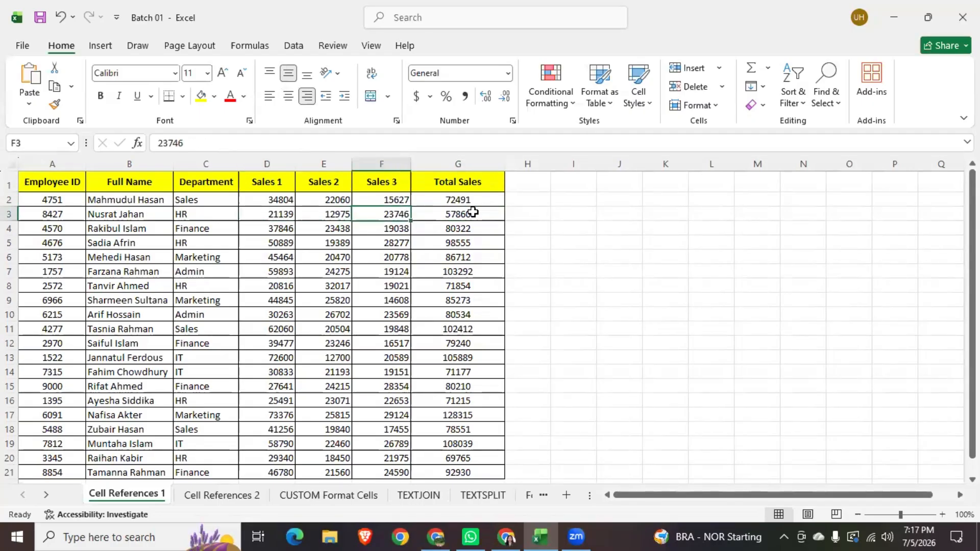
left_click(471, 218)
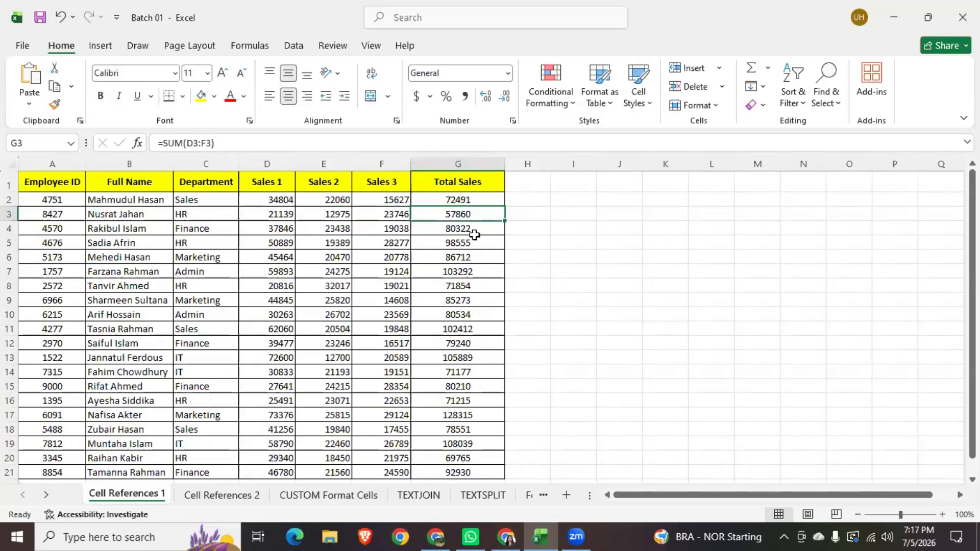
left_click(446, 232)
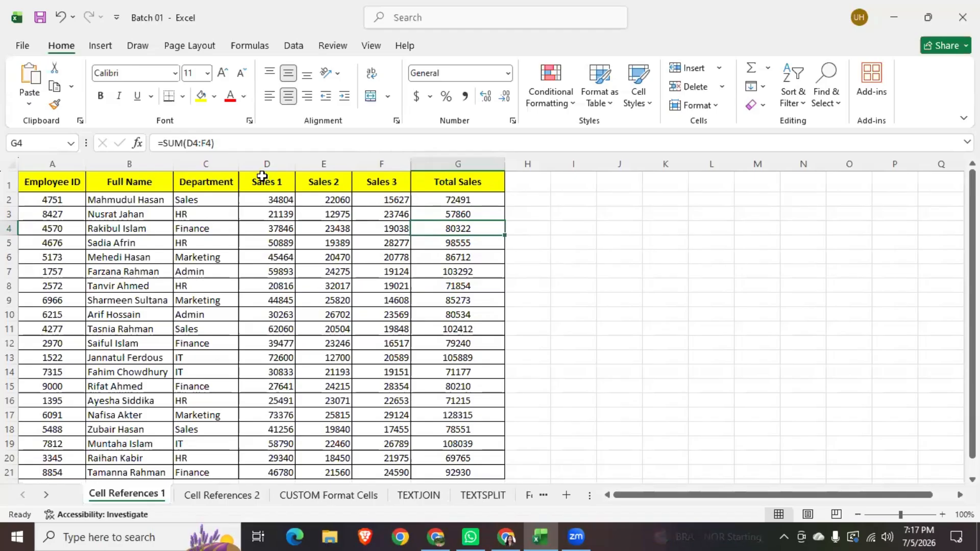
Step: Review the first employee's sales cells D2 to F2 and the Sales 1 column header
left_click(265, 199)
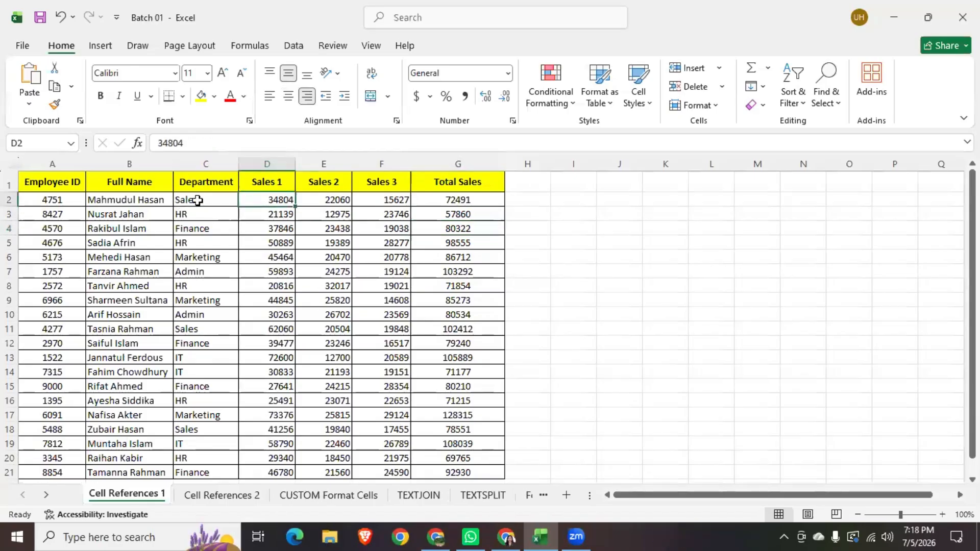
left_click(198, 201)
left_click(328, 201)
left_click(385, 200)
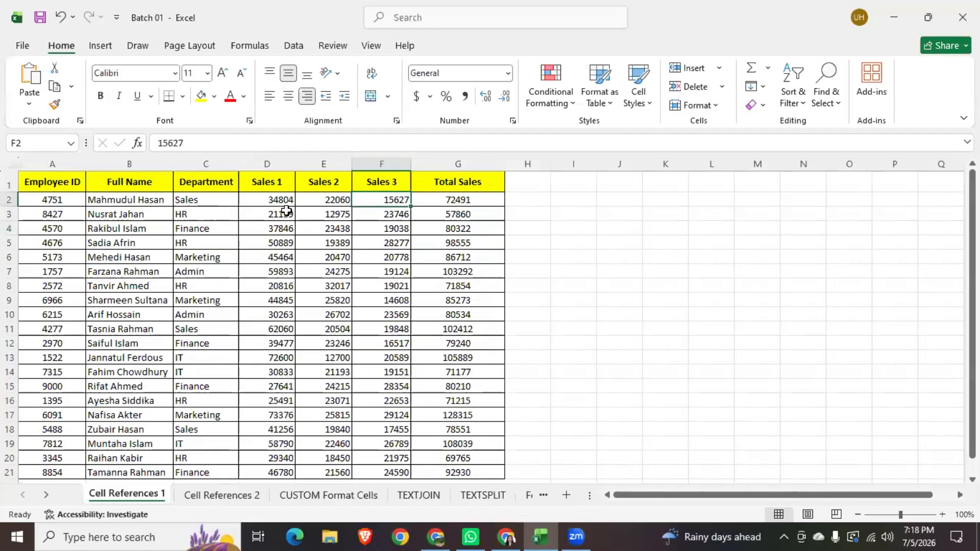
left_click(269, 183)
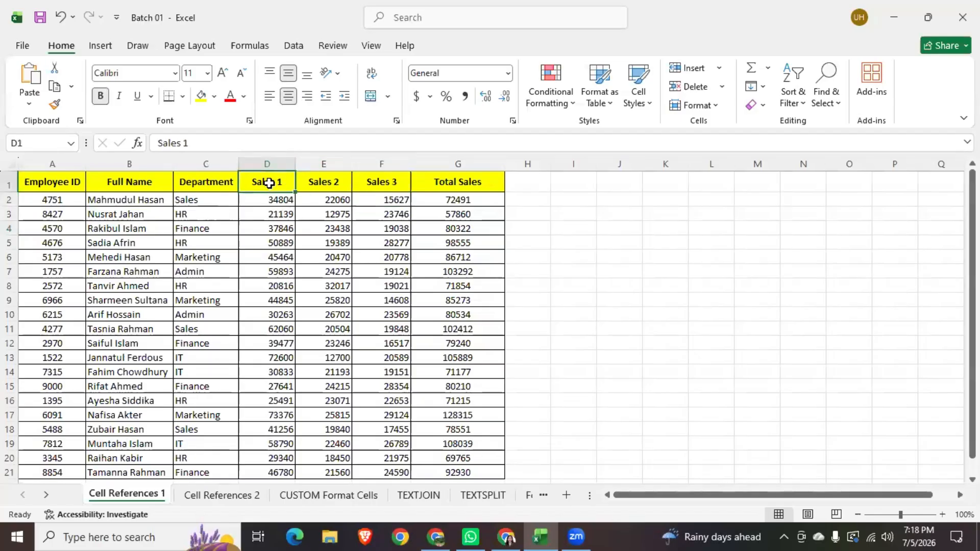
left_click(273, 200)
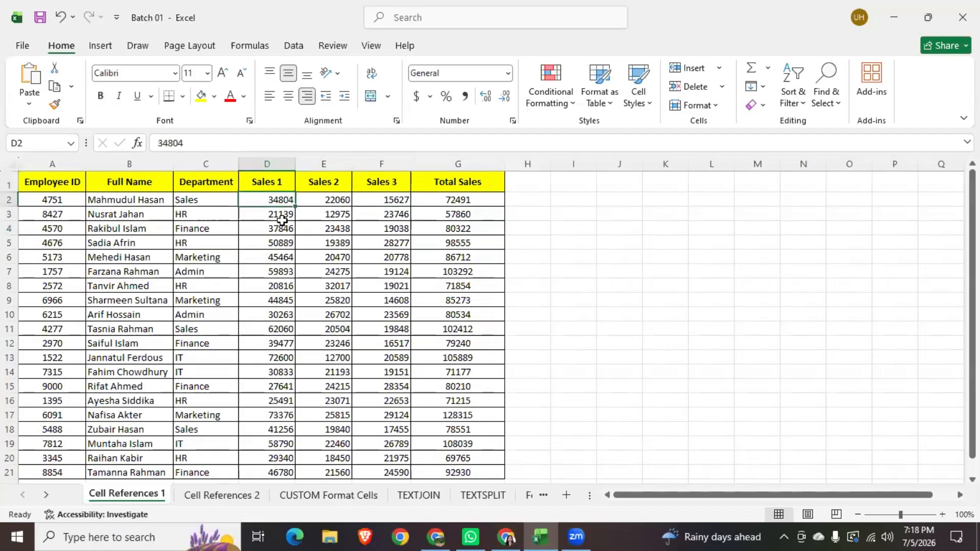
Step: Check the formula in G3 against the Sales 1 cells from D2 down to D5
left_click(473, 217)
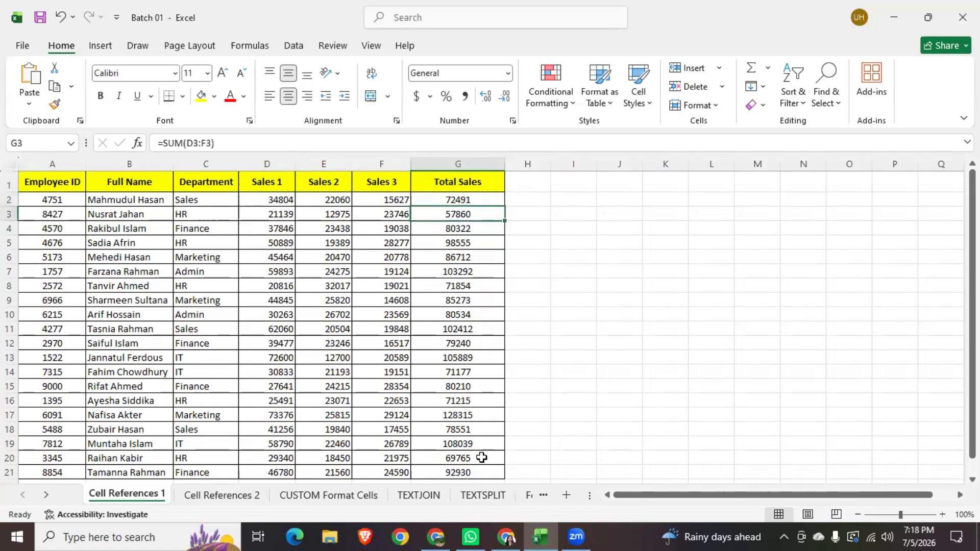
left_click(268, 218)
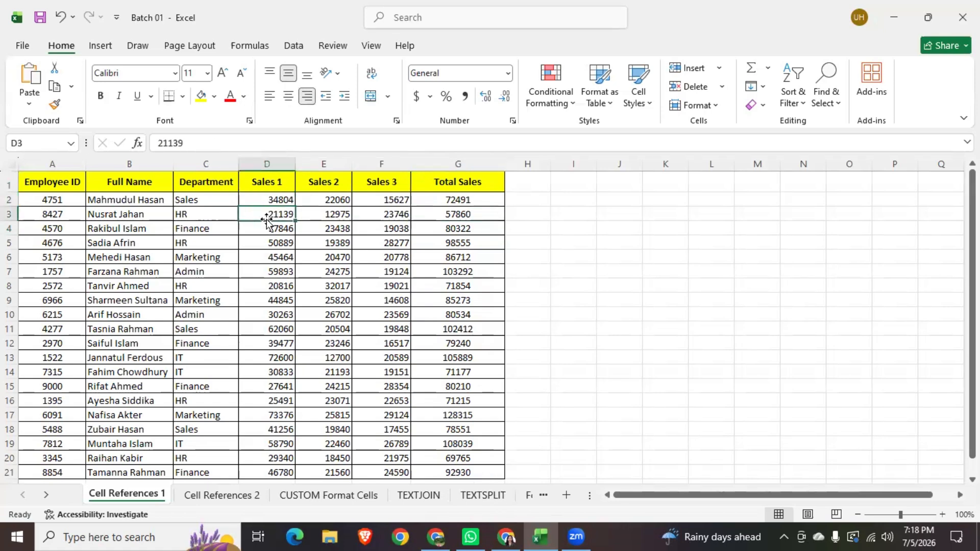
left_click(280, 199)
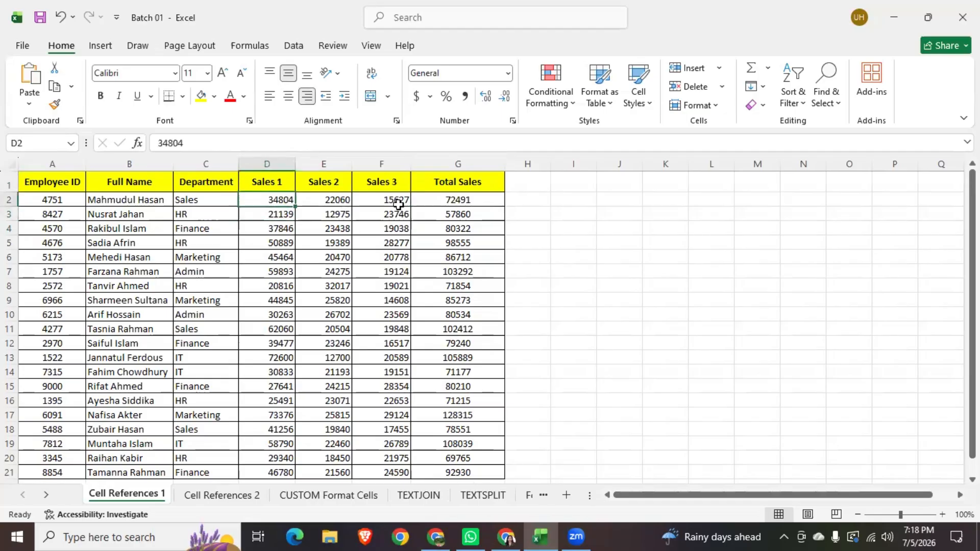
left_click(275, 218)
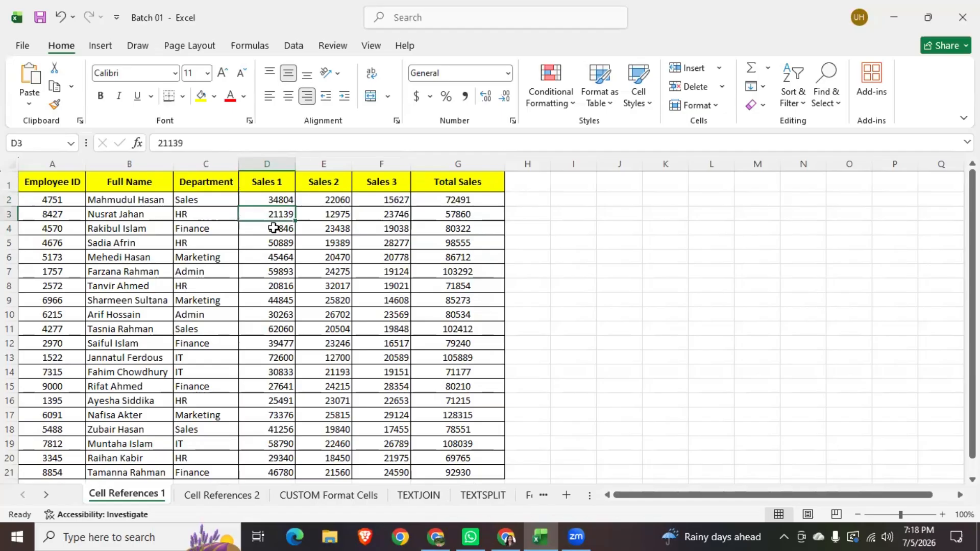
left_click(277, 239)
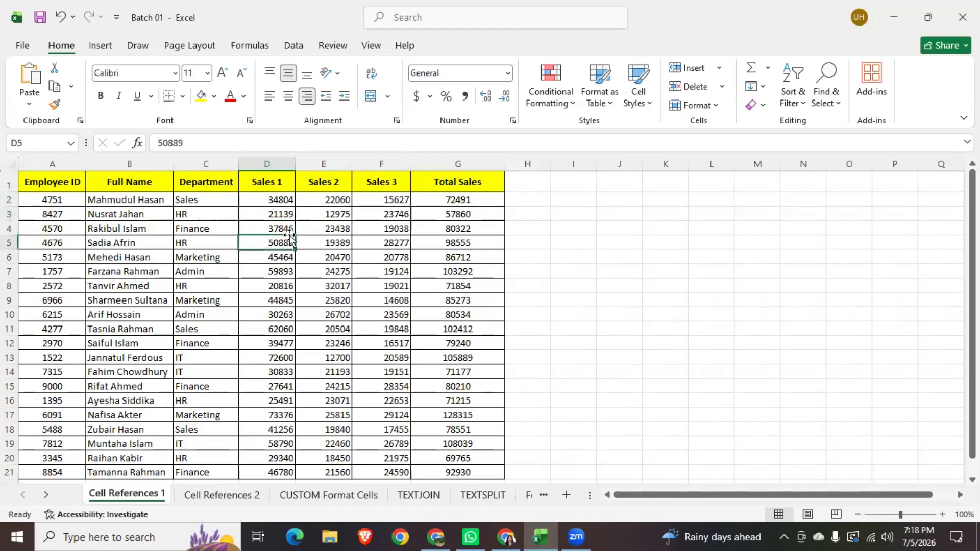
left_click(278, 229)
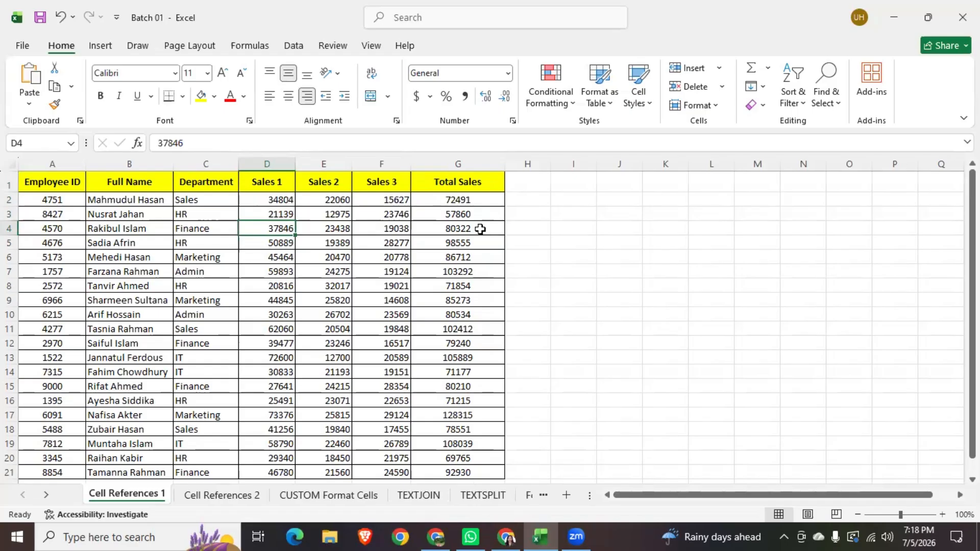
left_click(533, 202)
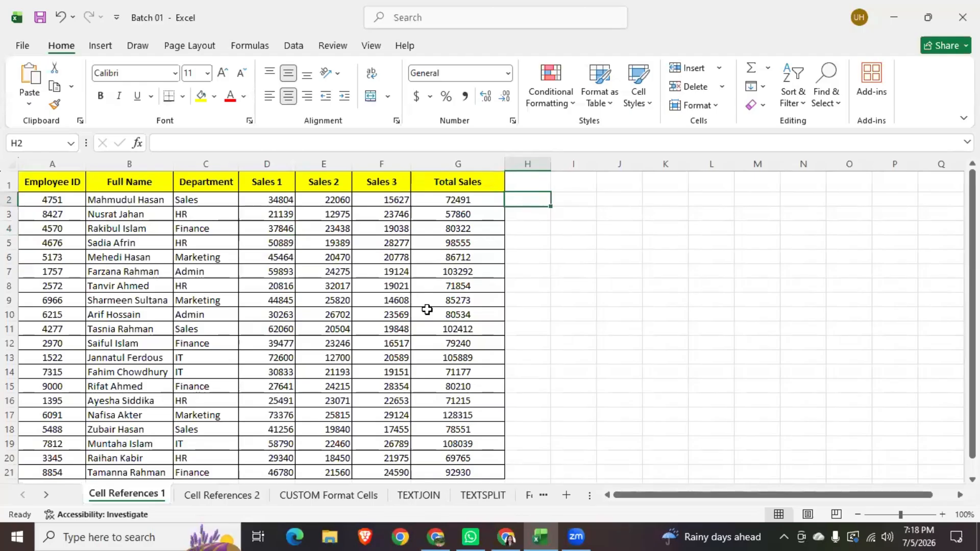
Step: Switch to the Canva presentation in Chrome and highlight the word Relative in the Cell References bullet
left_click(513, 537)
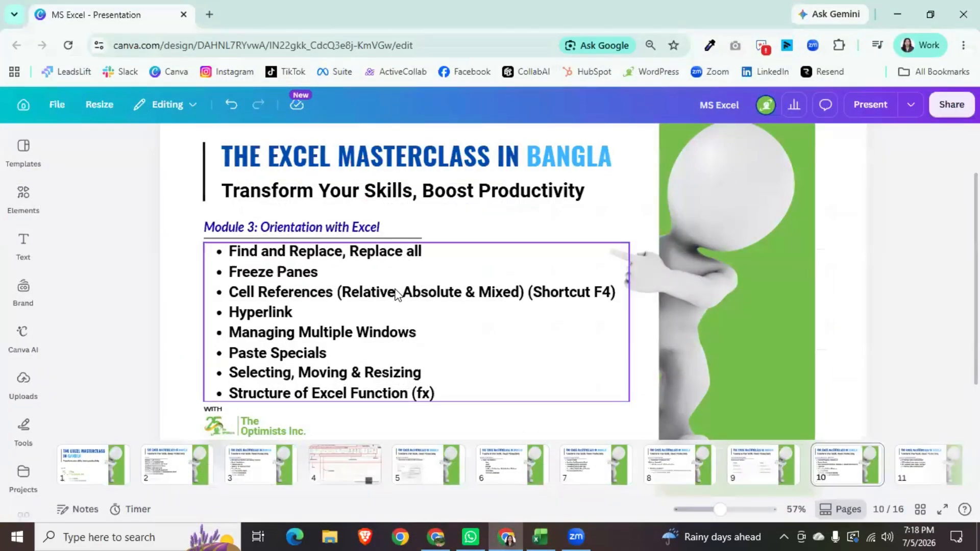
left_click(396, 292)
left_click_drag(397, 292, 347, 291)
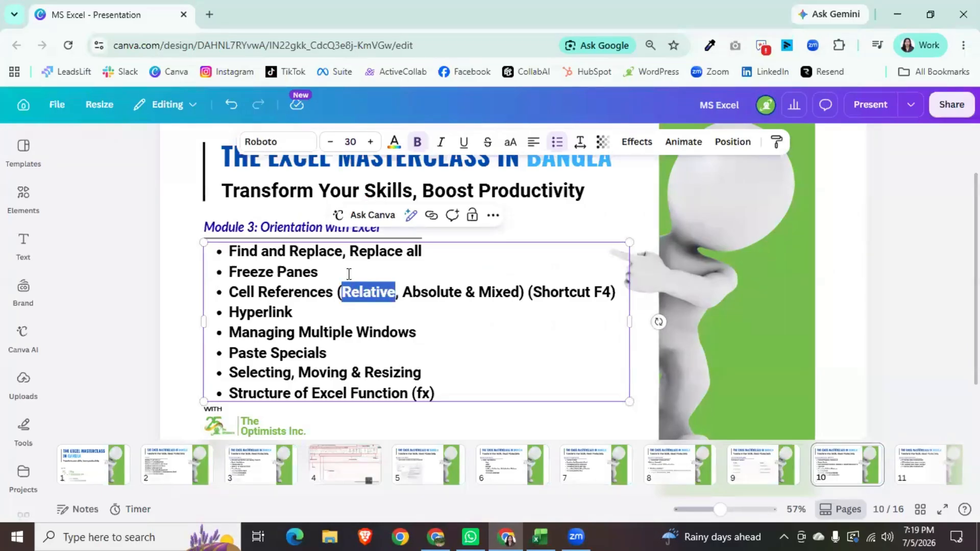
left_click(411, 295)
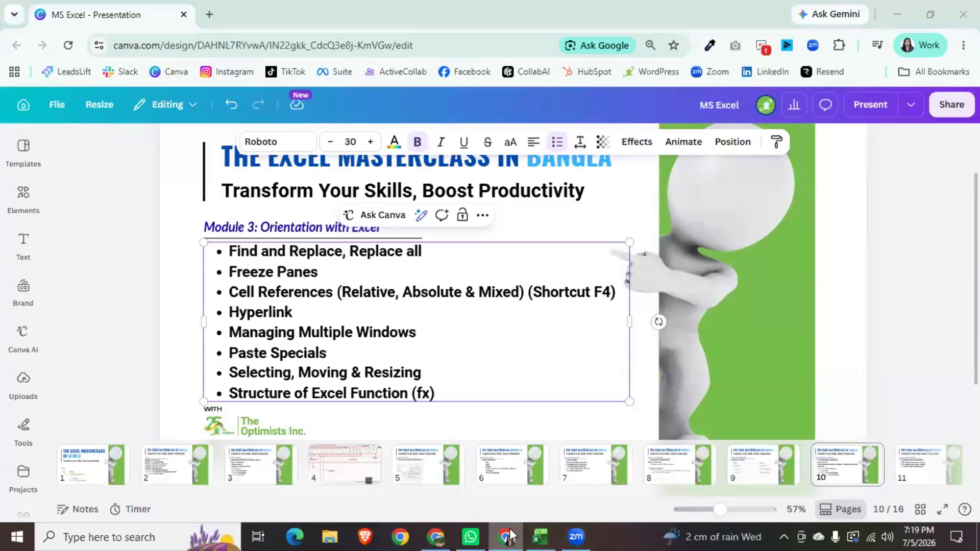
Step: Return to the Excel workbook and compare the Cell References 2 sheet with the Cell References 1 sheet
left_click(540, 536)
left_click(221, 496)
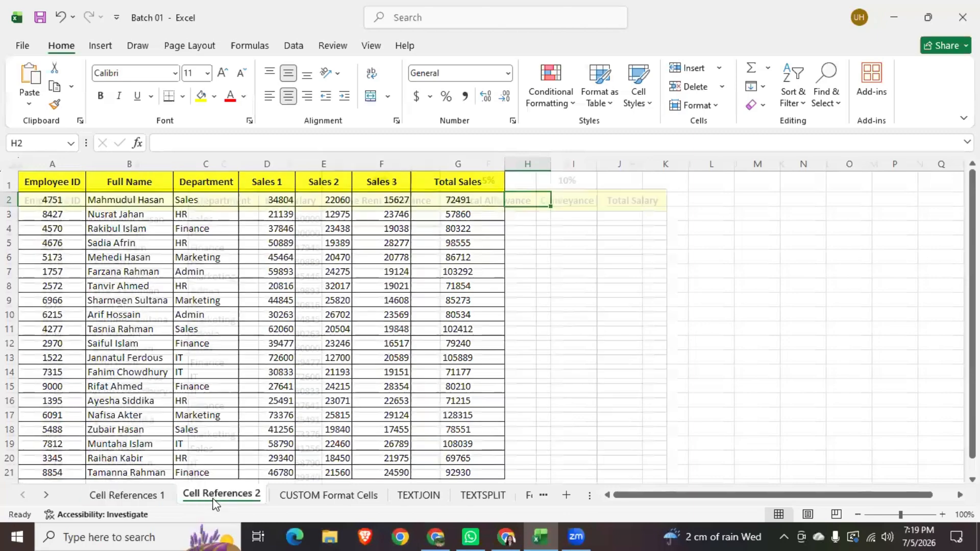
left_click(134, 495)
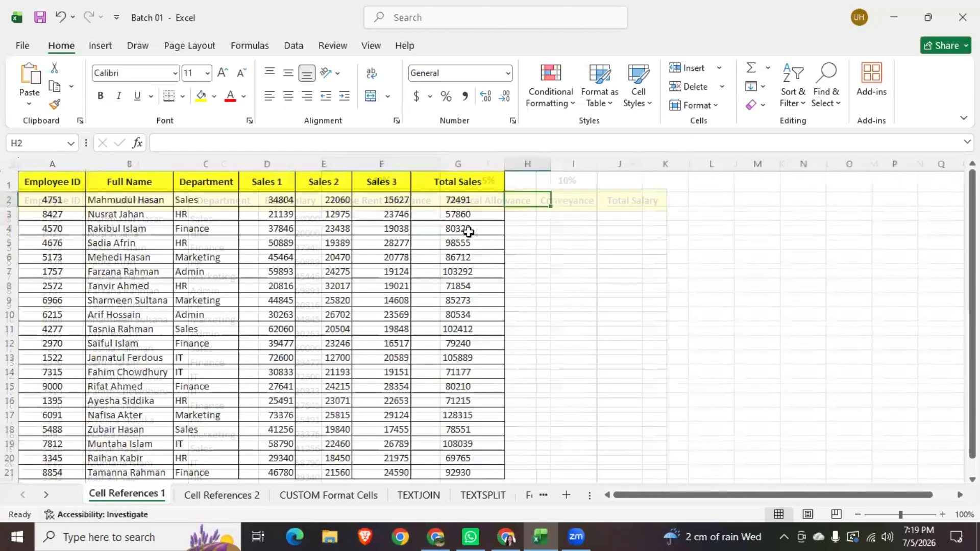
left_click(209, 495)
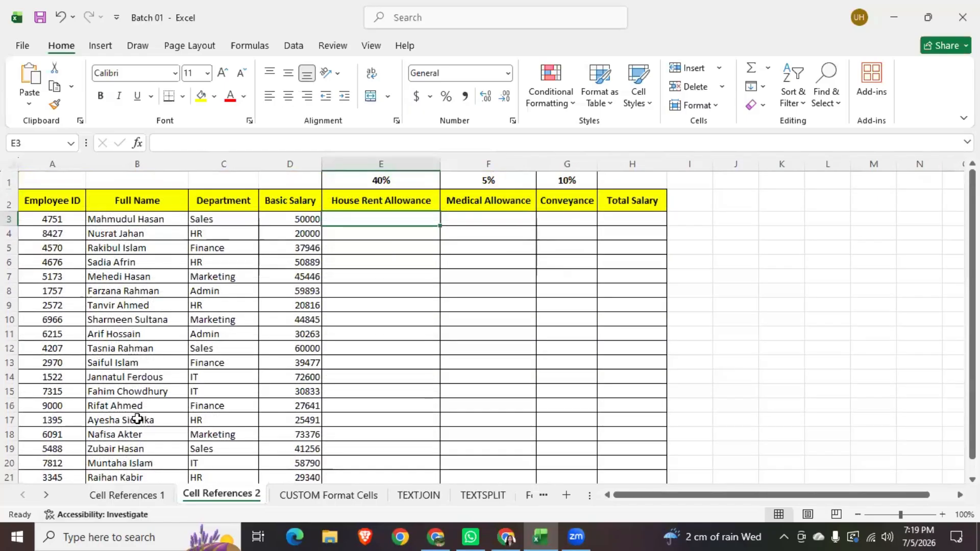
left_click(133, 495)
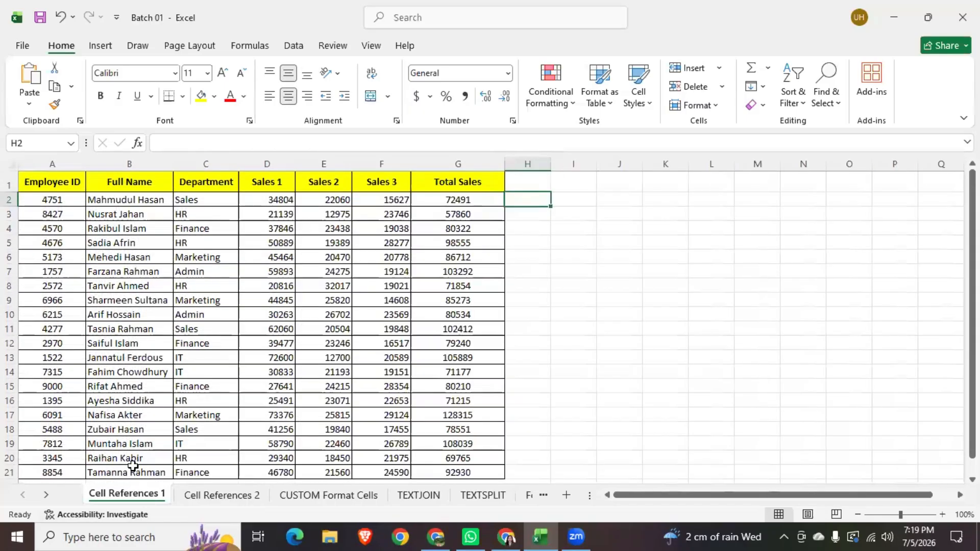
Step: Recheck the first employee's three sales cells and the Total Sales formula in G2
left_click(269, 203)
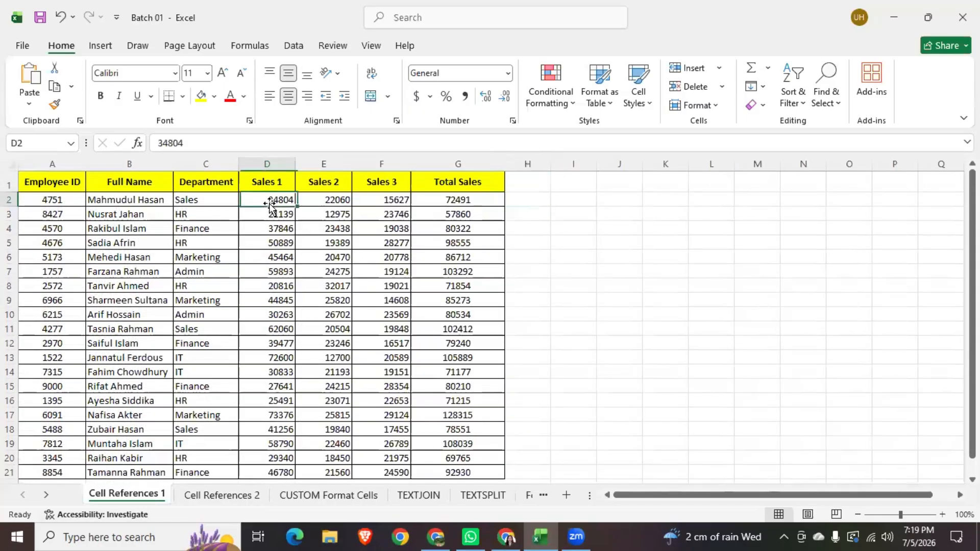
left_click(327, 200)
left_click(392, 202)
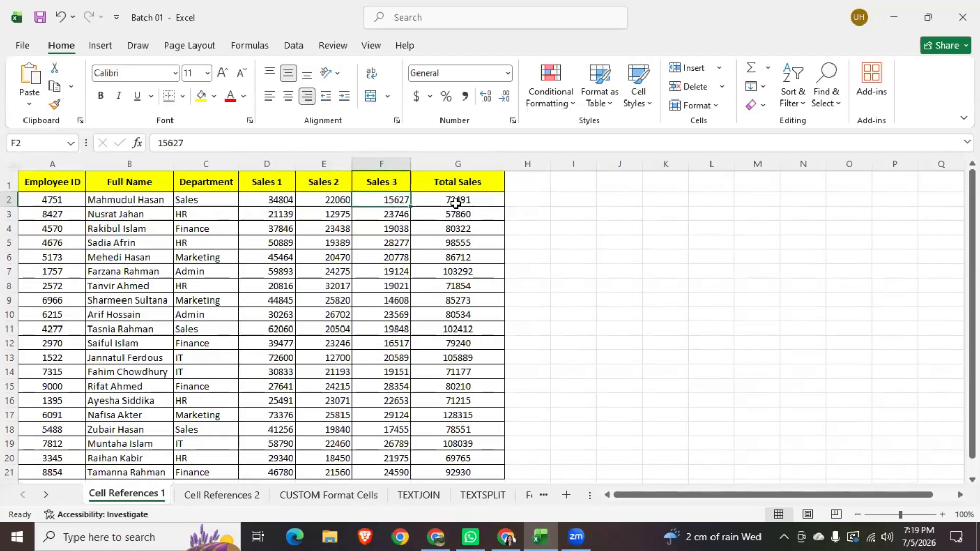
left_click(456, 202)
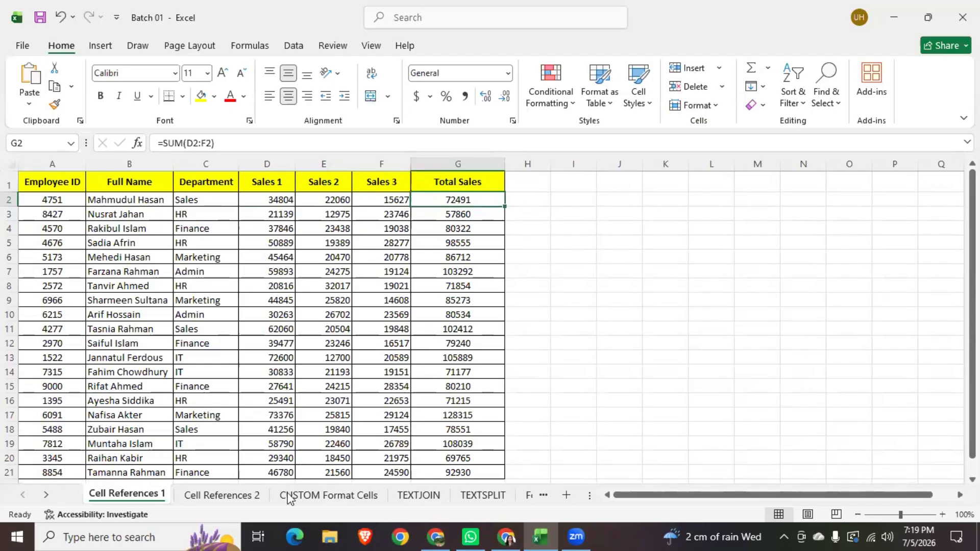
Step: Open the Cell References 2 sheet and look over the salary allowance table
left_click(217, 496)
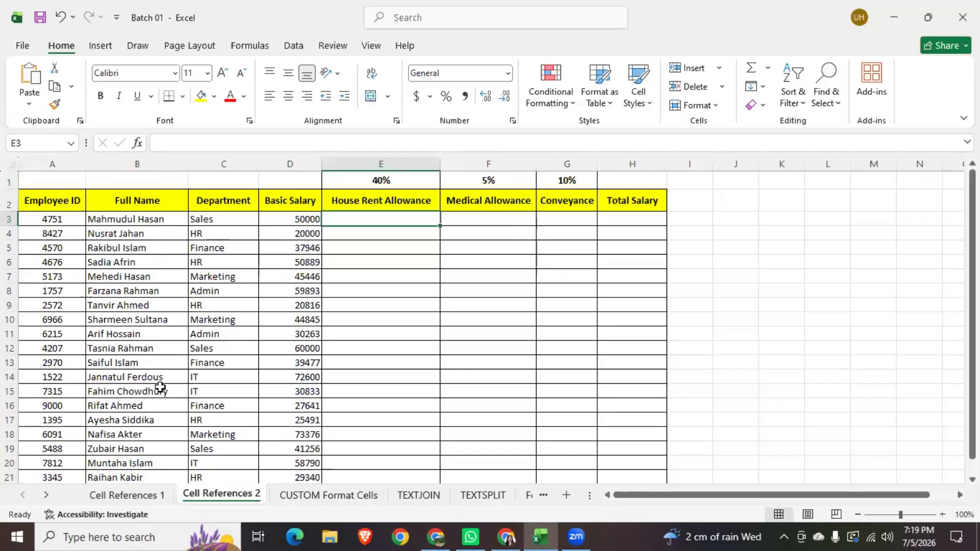
scroll(159, 385, "down", 3)
scroll(281, 327, "up", 3)
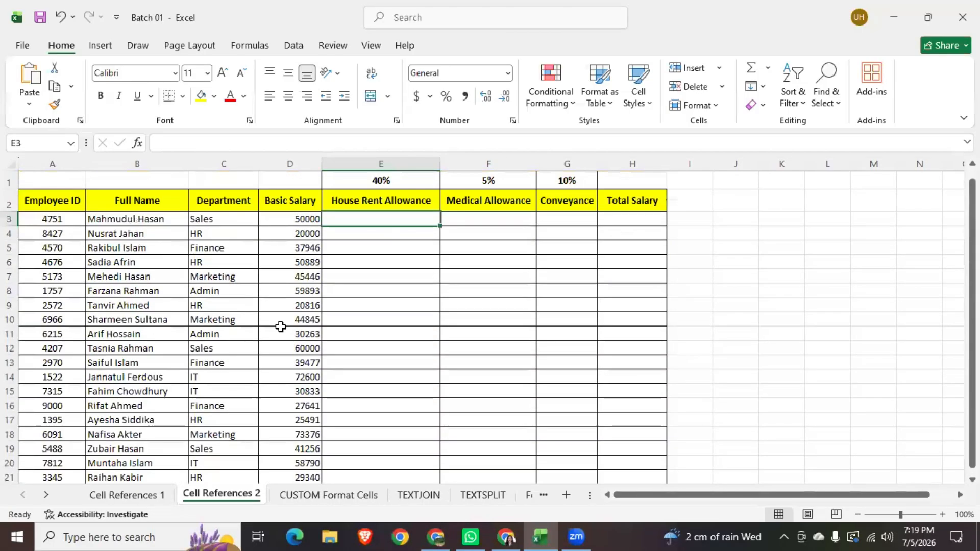
Step: Examine the first employee's Basic Salary in D3 against the House Rent, Medical Allowance, Conveyance and Total Salary cells in row 3
left_click(301, 221)
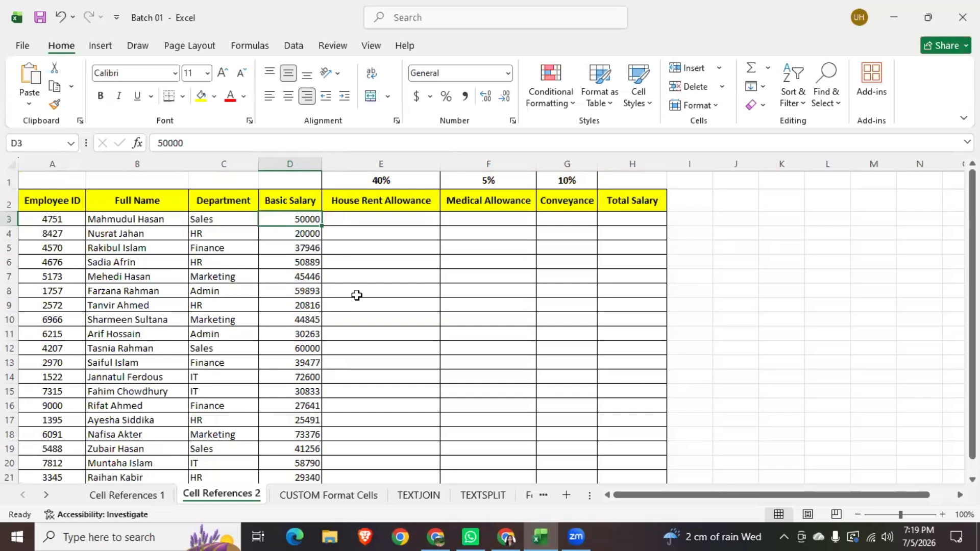
left_click(372, 225)
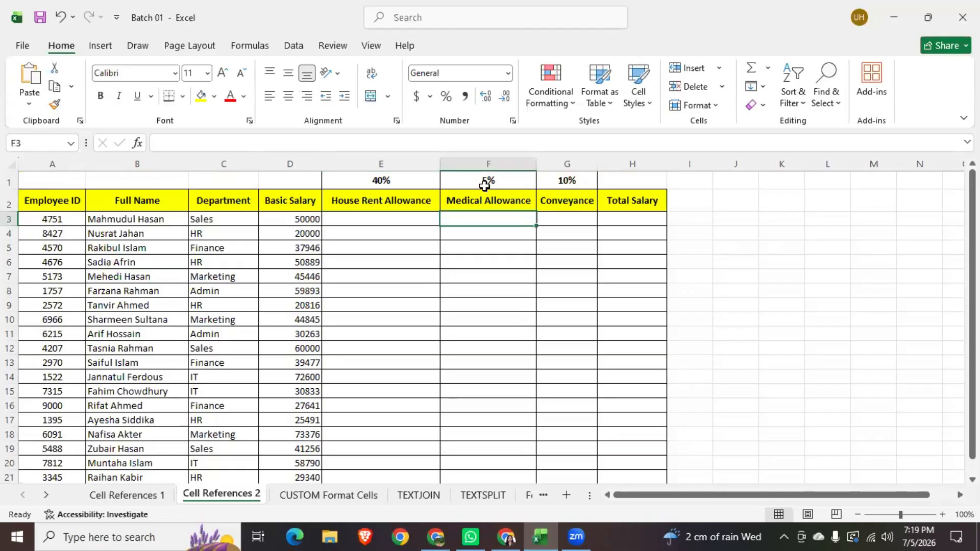
left_click(300, 217)
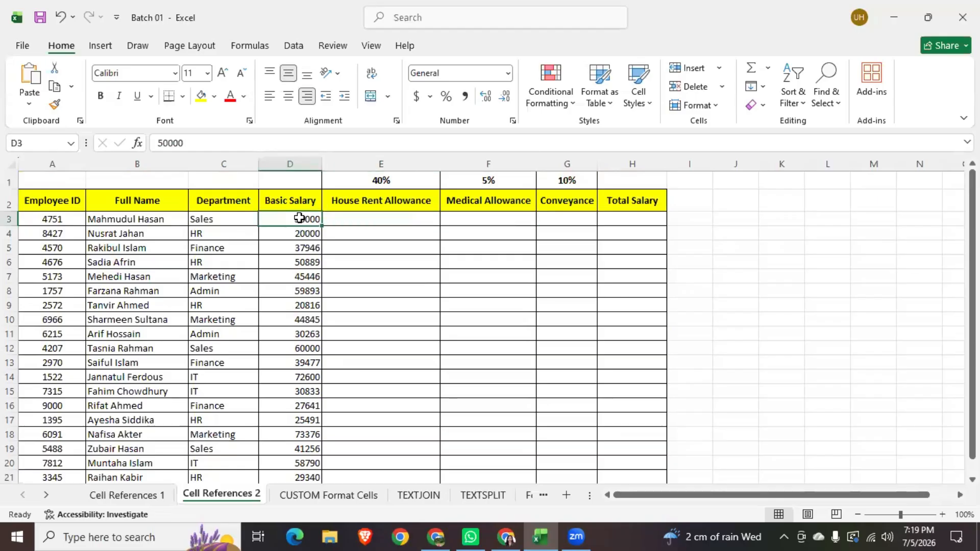
left_click(480, 215)
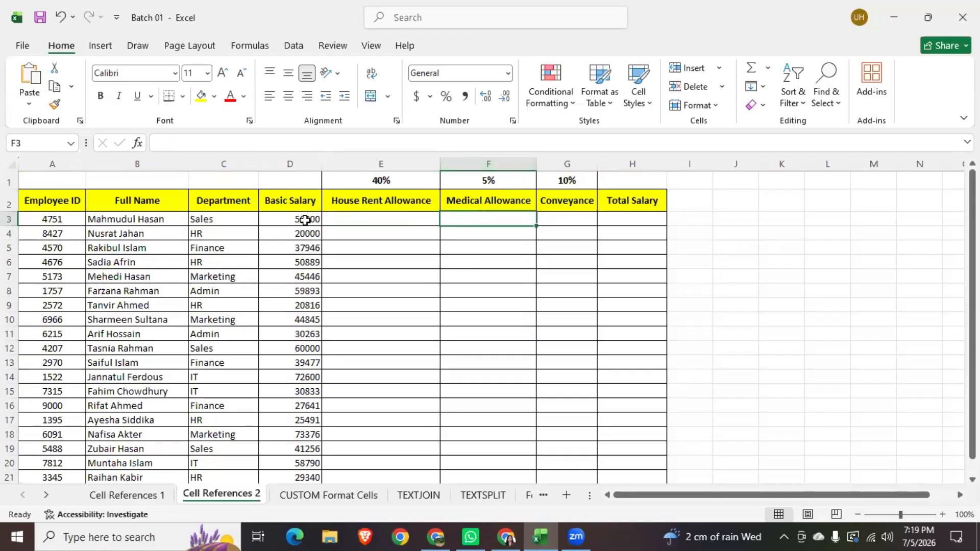
left_click(568, 217)
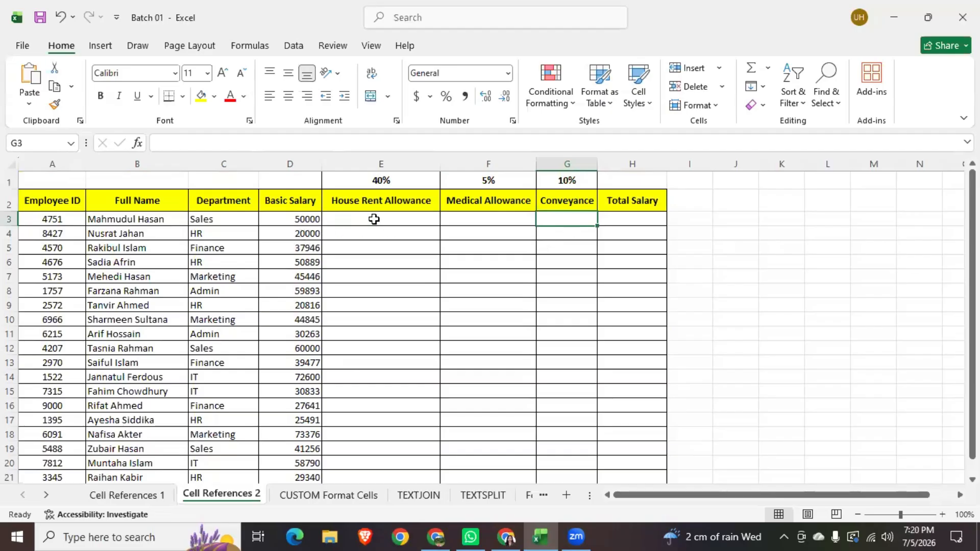
left_click(477, 223)
left_click(571, 217)
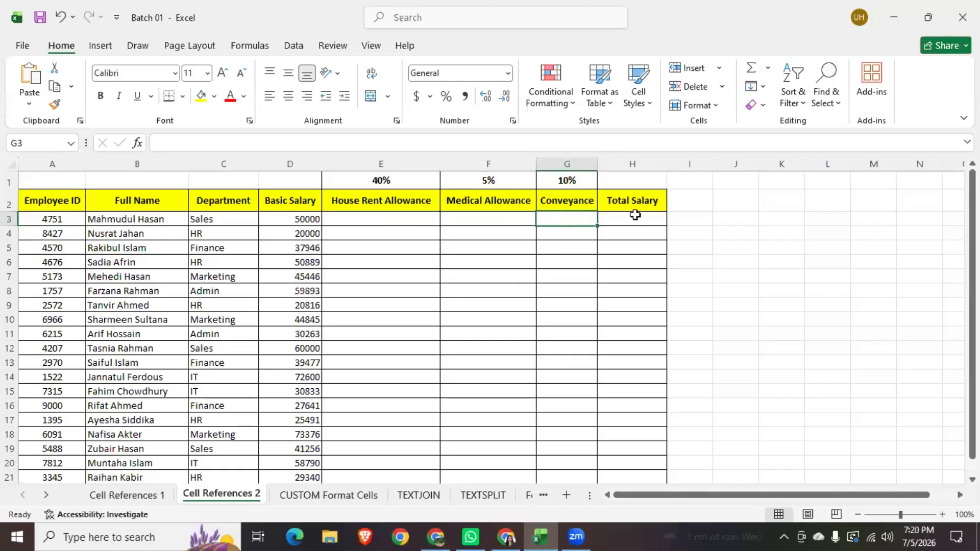
left_click(632, 218)
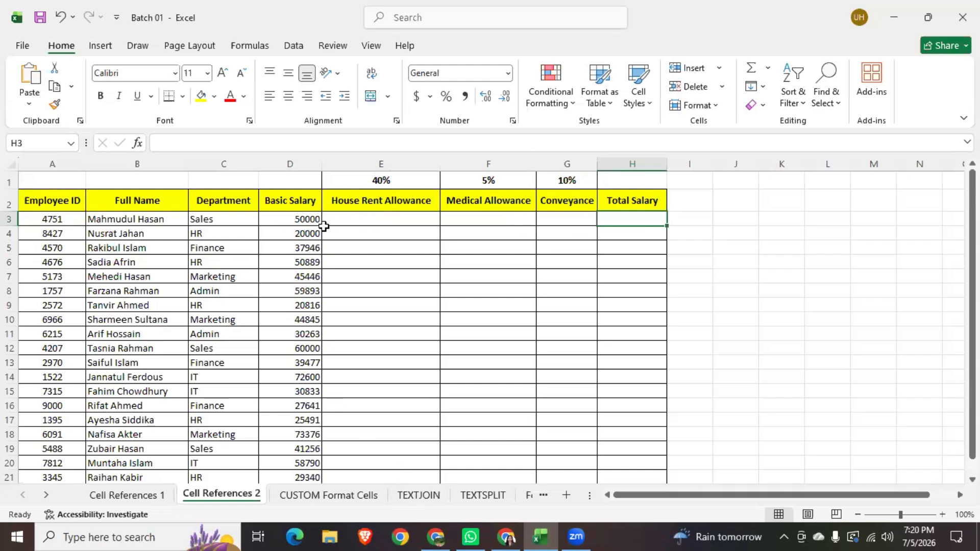
Step: Retrace row 3 from Basic Salary in D3 through the three allowance cells to Total Salary in H3
left_click(303, 220)
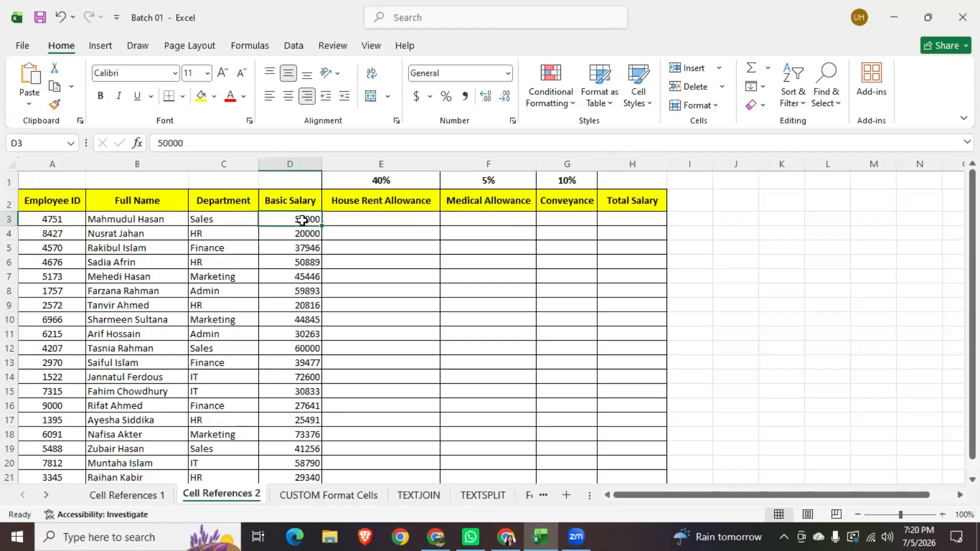
left_click(375, 218)
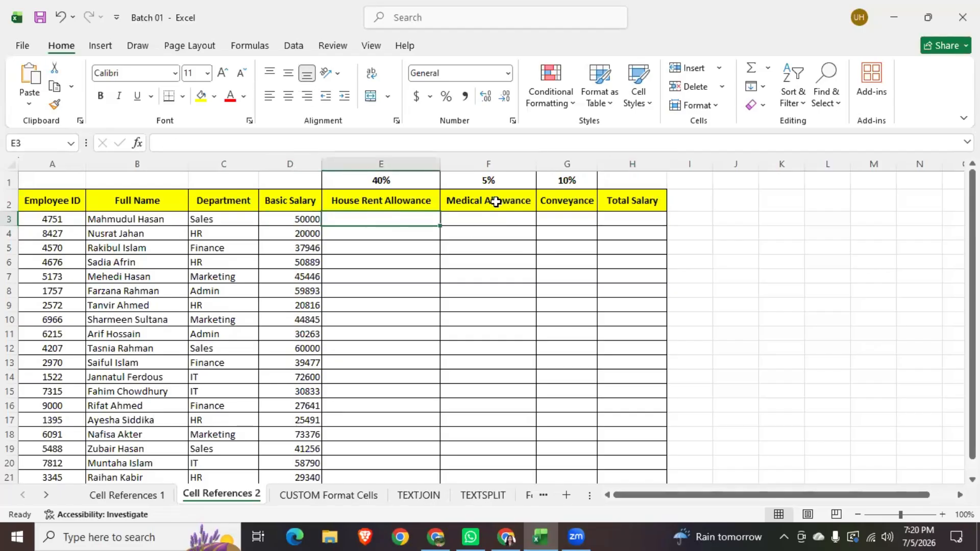
left_click(462, 218)
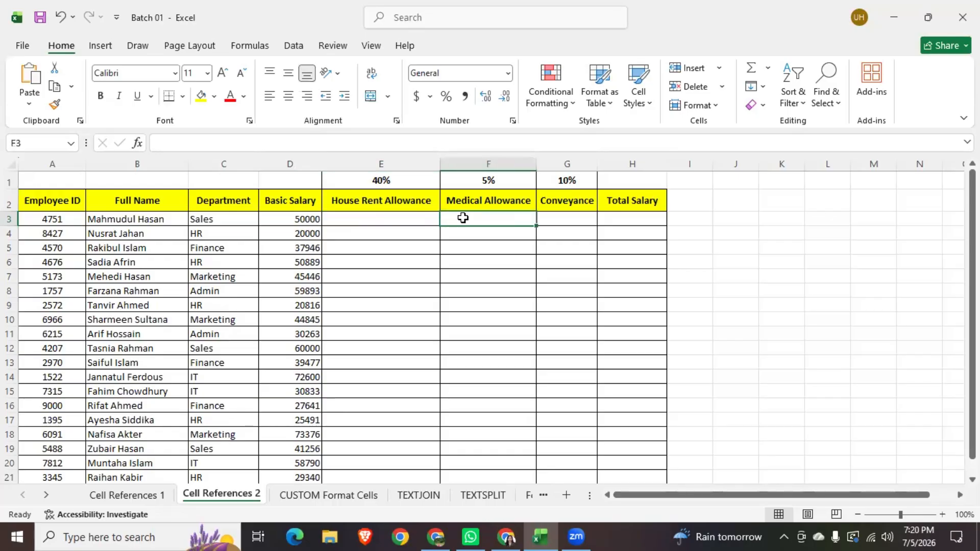
left_click(574, 220)
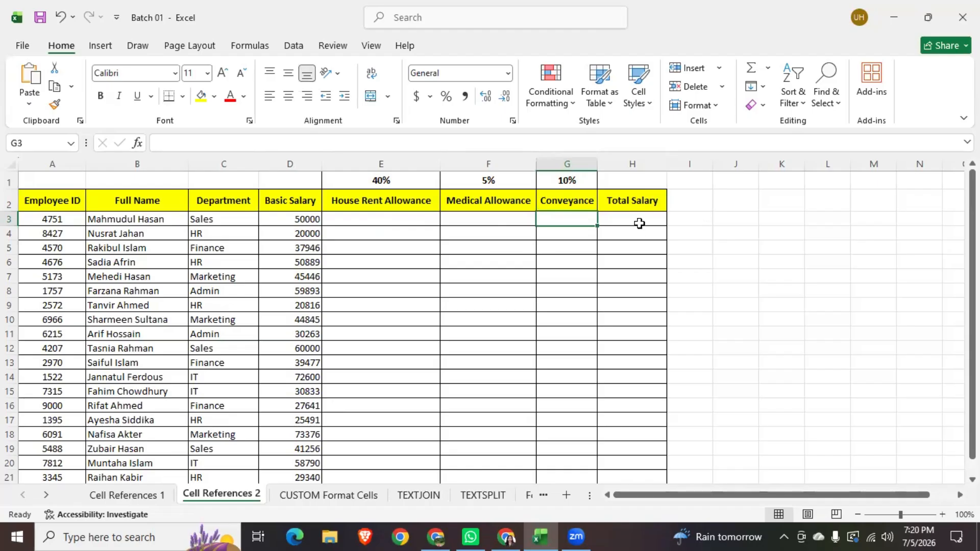
left_click(640, 224)
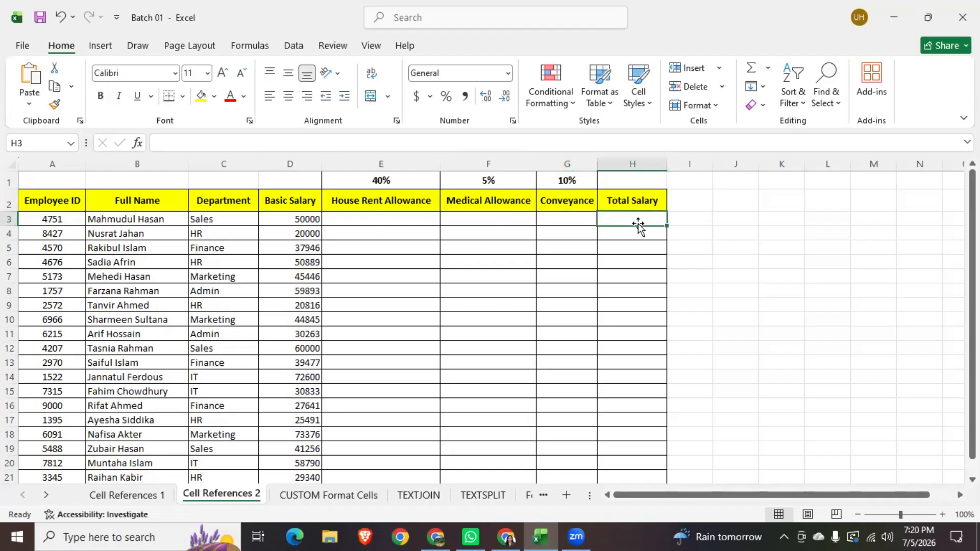
Step: Calculate the first employee's House Rent Allowance in E3 with the formula =D3*E1
left_click(363, 222)
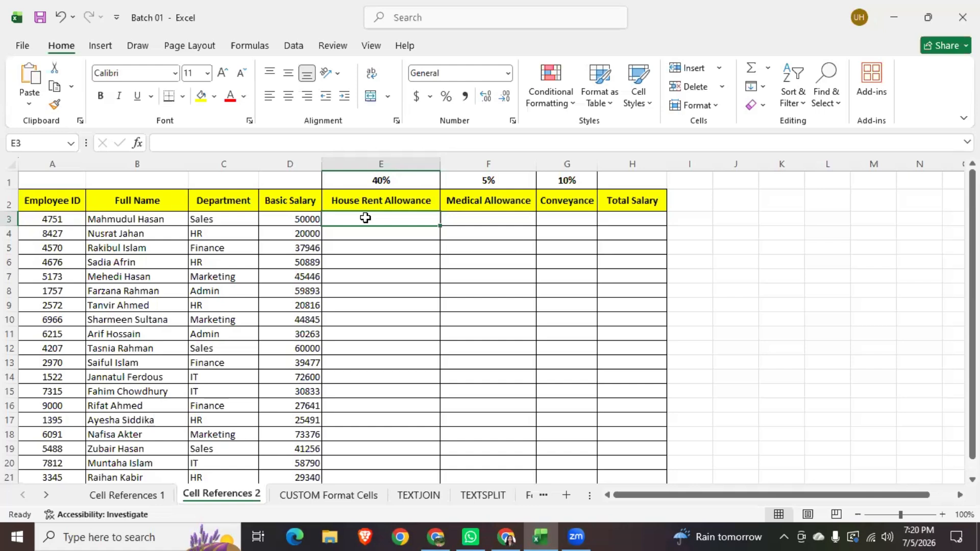
type("=")
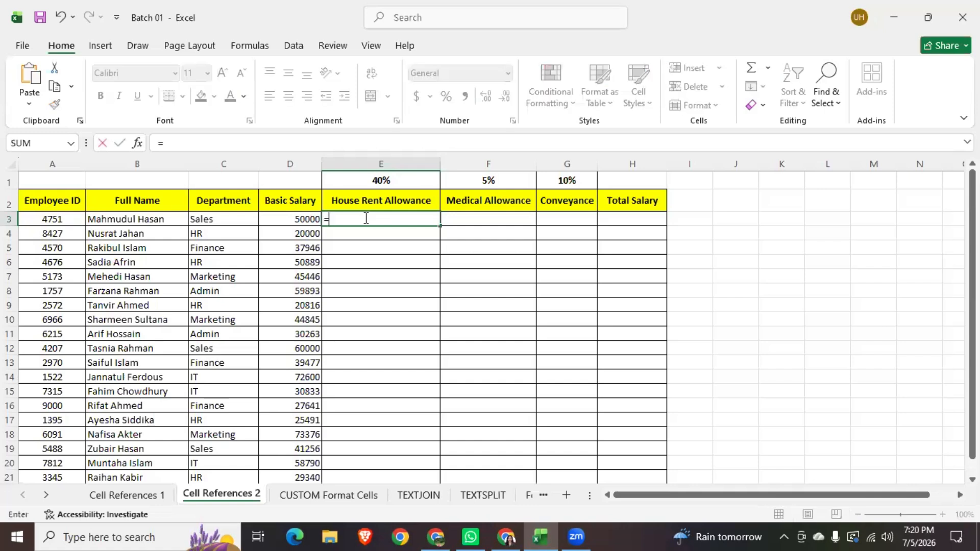
left_click(298, 220)
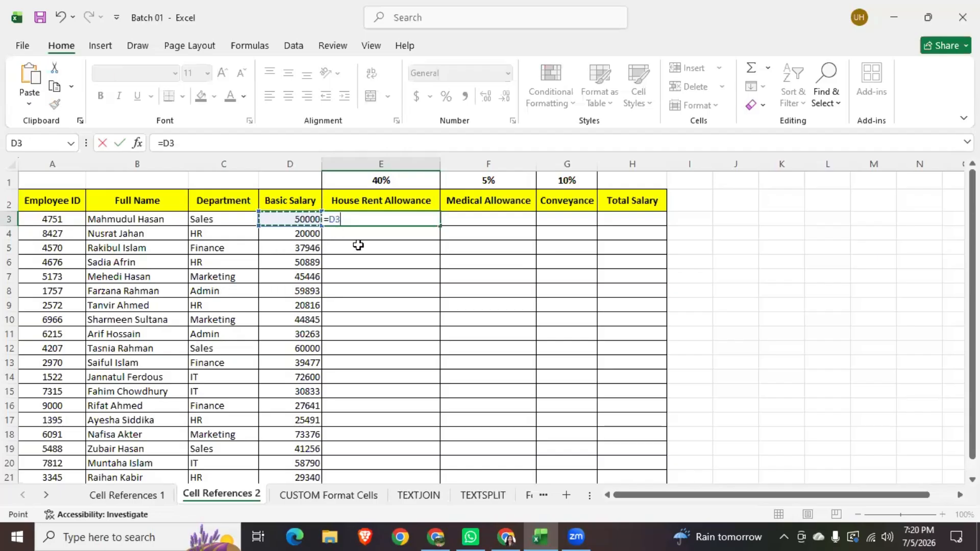
type("*")
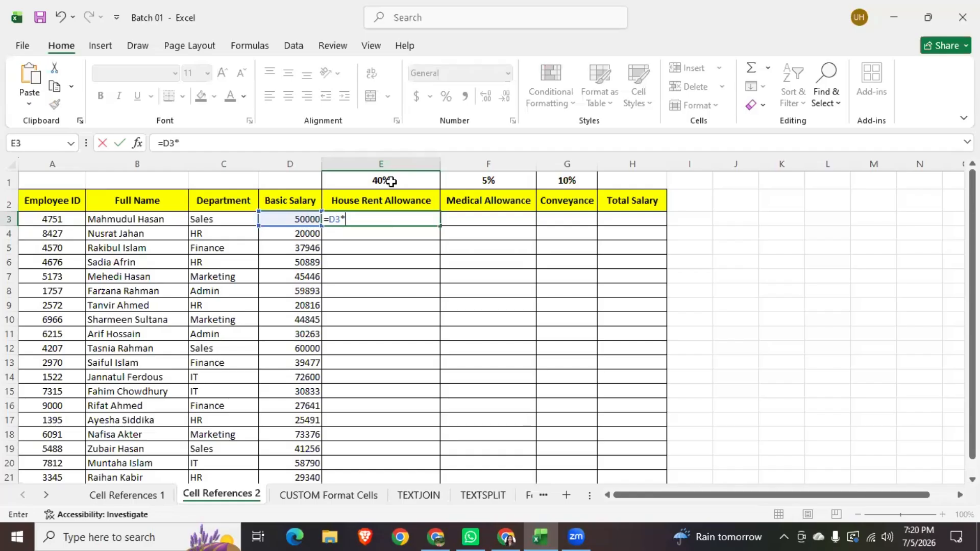
left_click(392, 181)
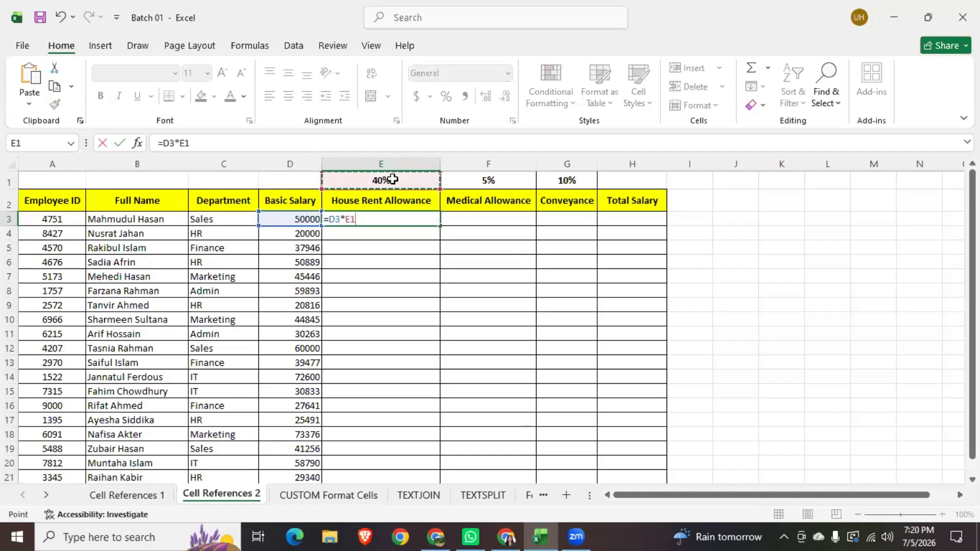
key("Return")
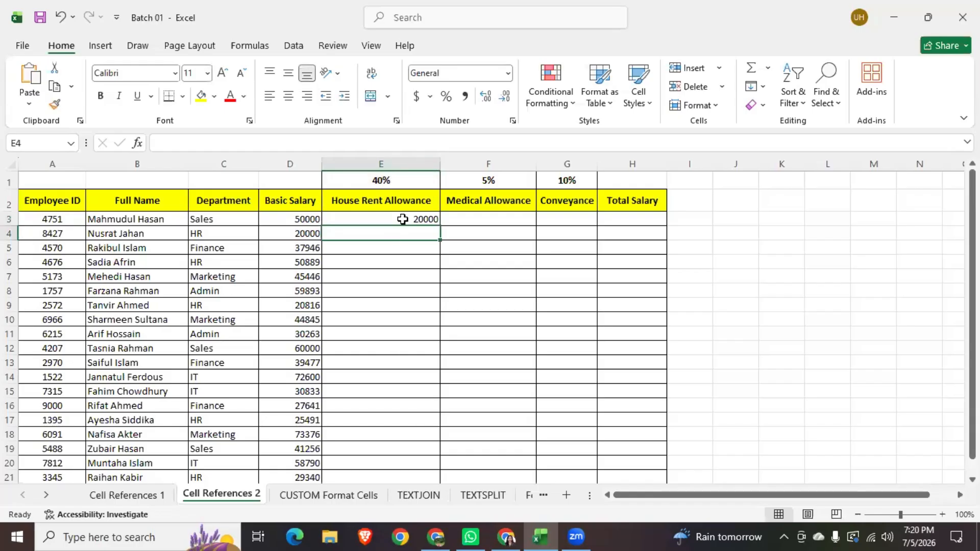
Step: Check the E3 formula against its source cells D3 and E1, and look at the second employee's cells D4 and E4
key("Up")
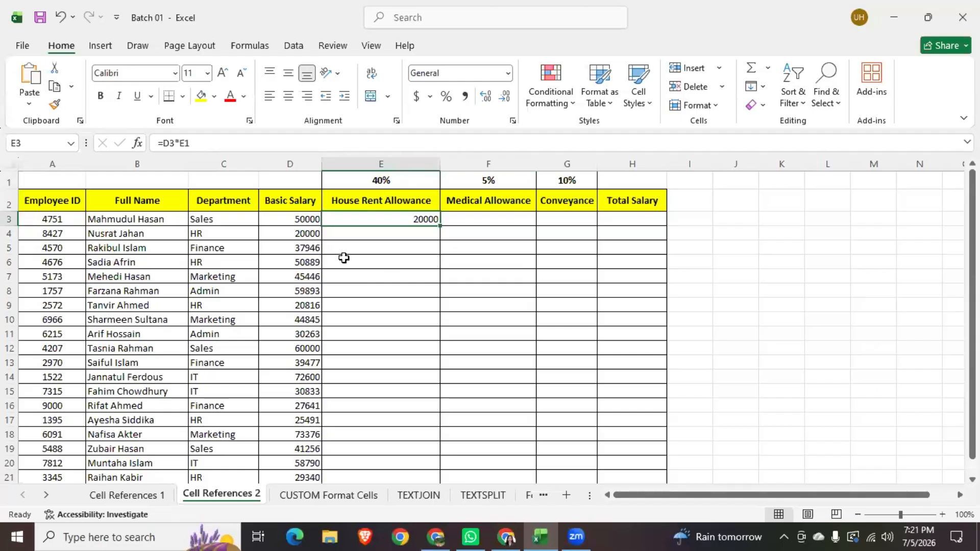
left_click(306, 234)
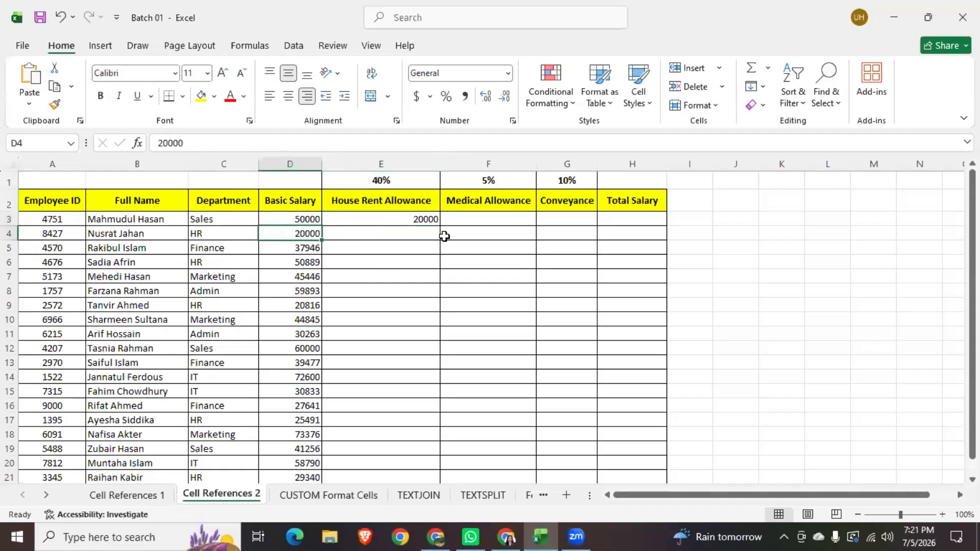
left_click(371, 238)
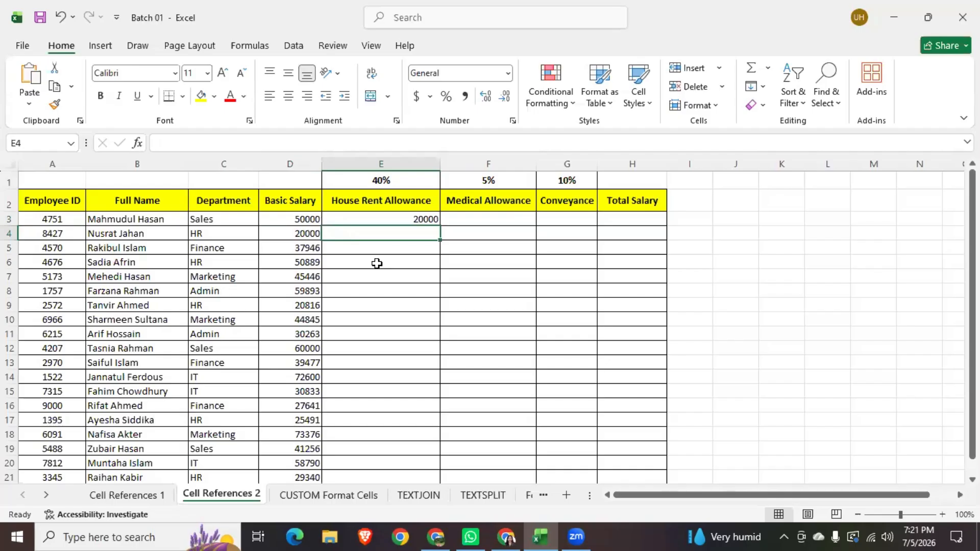
left_click(303, 221)
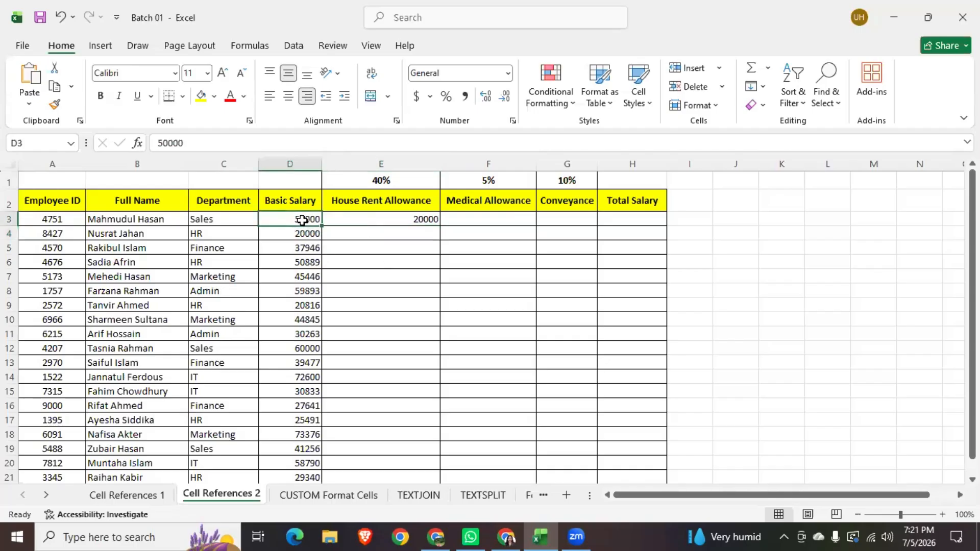
left_click(391, 180)
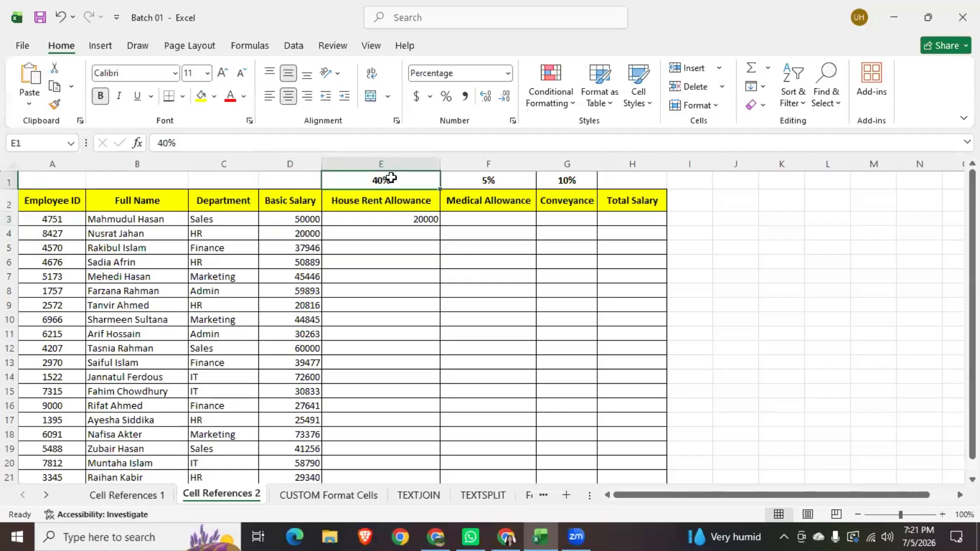
left_click(381, 221)
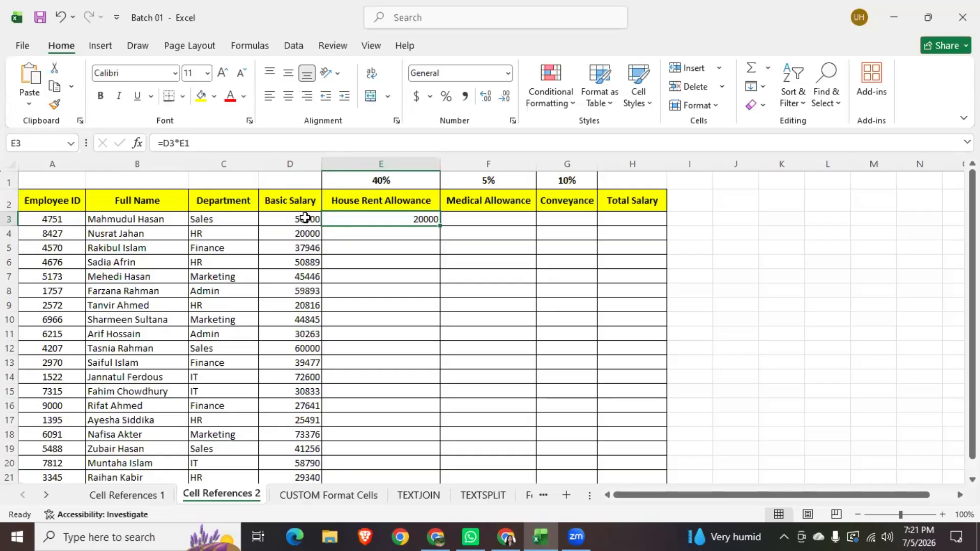
left_click(385, 182)
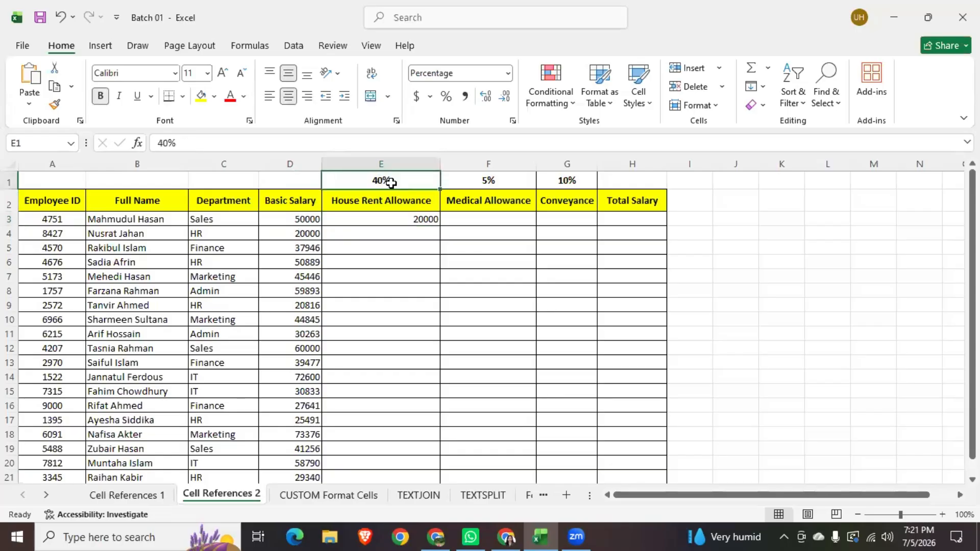
Step: Clear the House Rent Allowance formula from E3
left_click(408, 218)
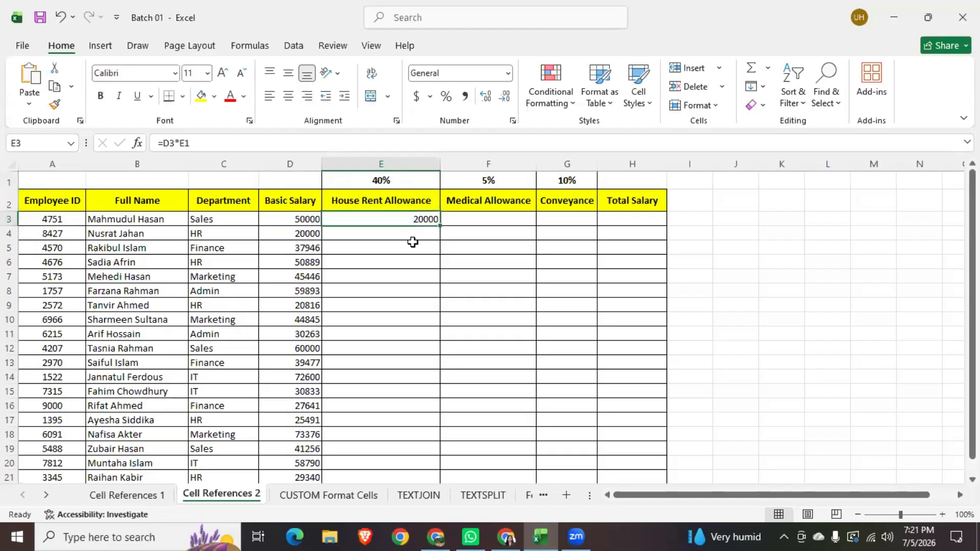
key("BackSpace")
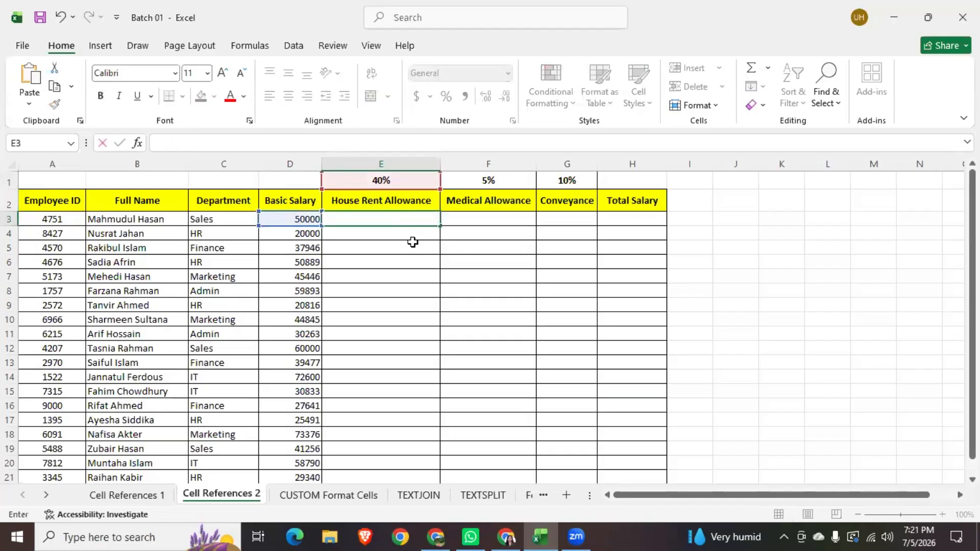
key("Return")
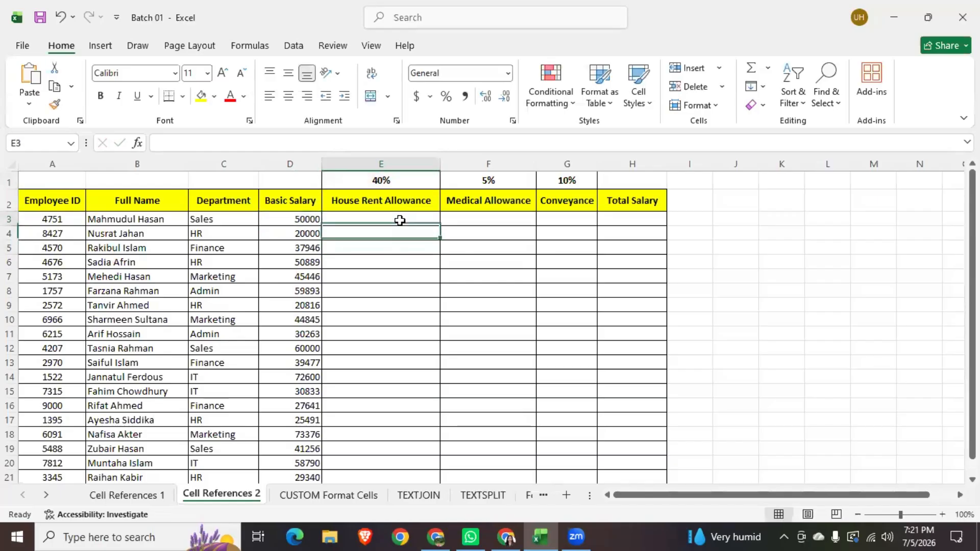
Step: Enter the relative-reference formula =D3*E1 in the empty House Rent Allowance cell E3
left_click(399, 220)
type("=")
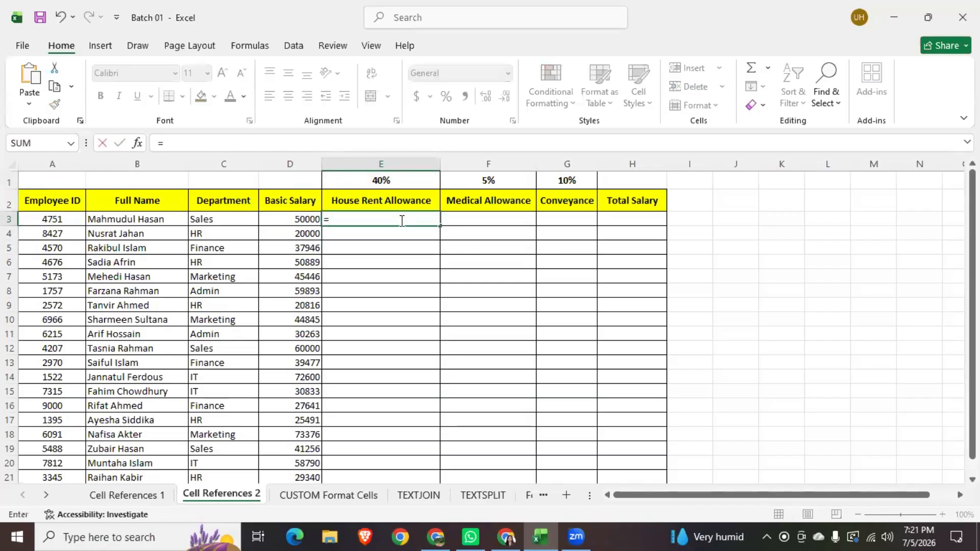
left_click(302, 219)
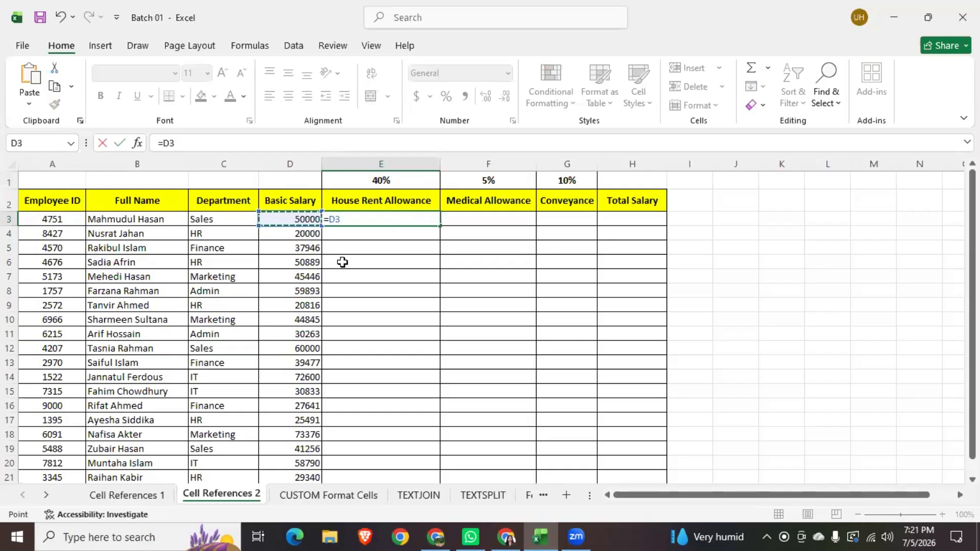
type("*")
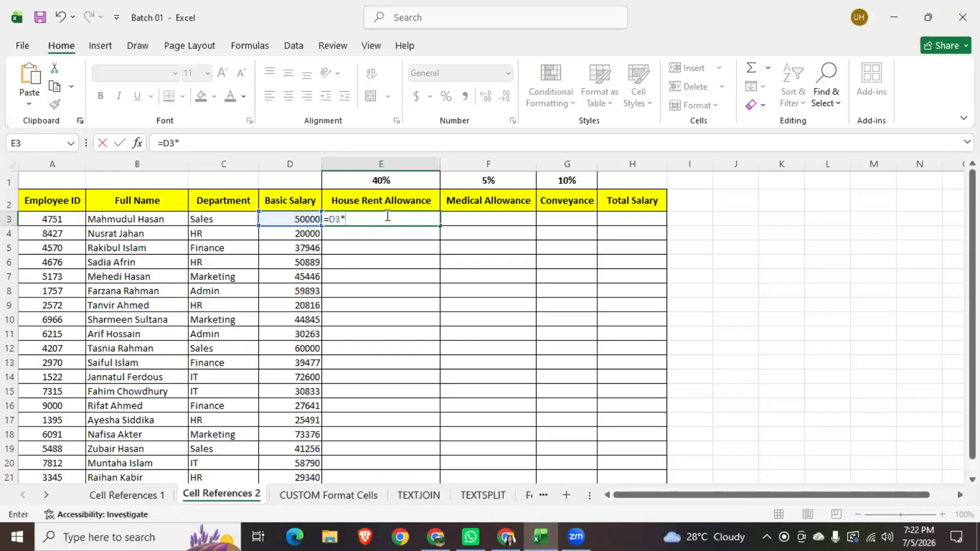
left_click(386, 182)
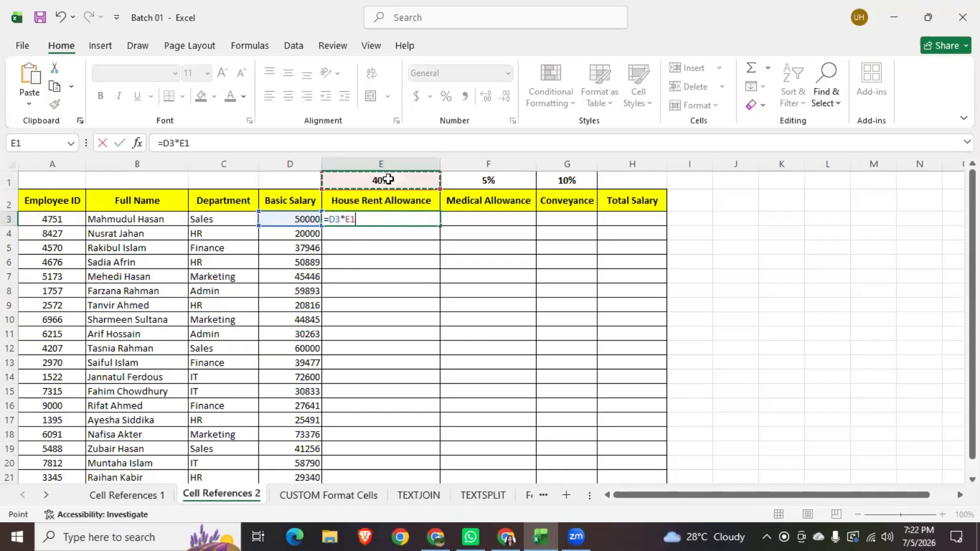
key("Return")
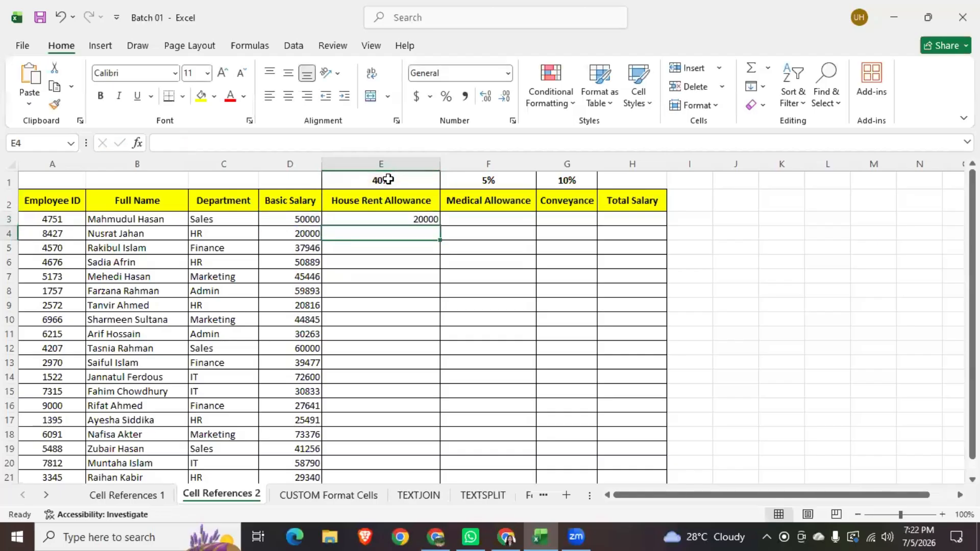
Step: Fill the relative-reference formula =D3*E1 from E3 down the House Rent Allowance column to the last employee
left_click(378, 220)
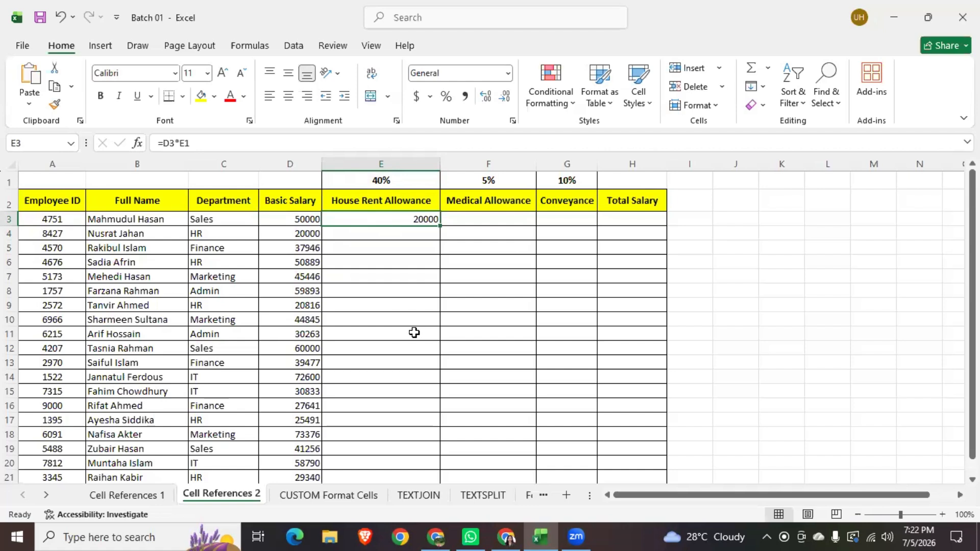
left_click(400, 235)
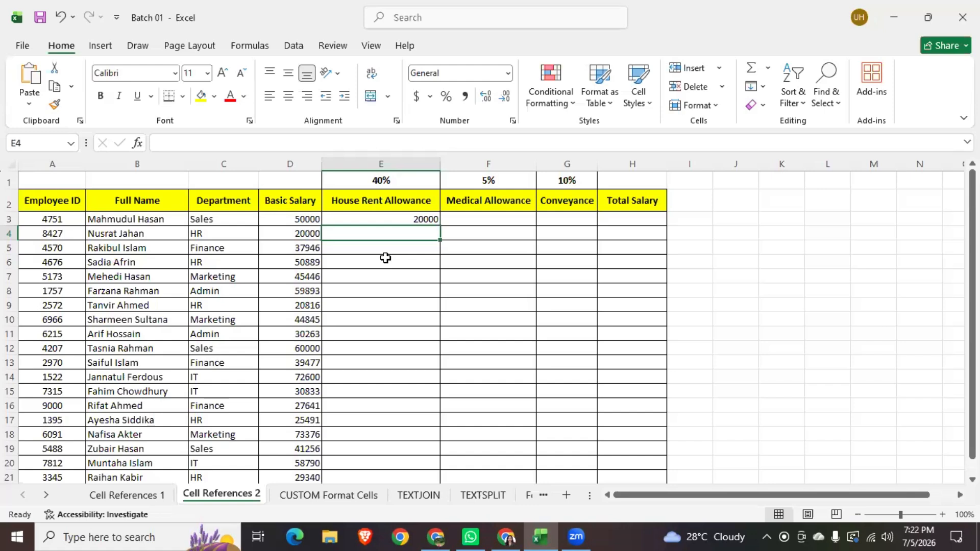
left_click(303, 236)
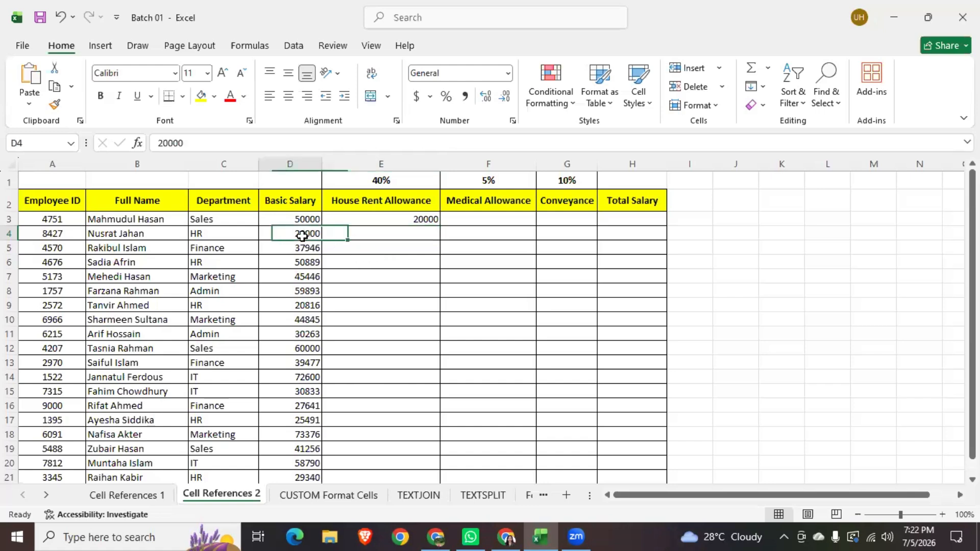
left_click(394, 181)
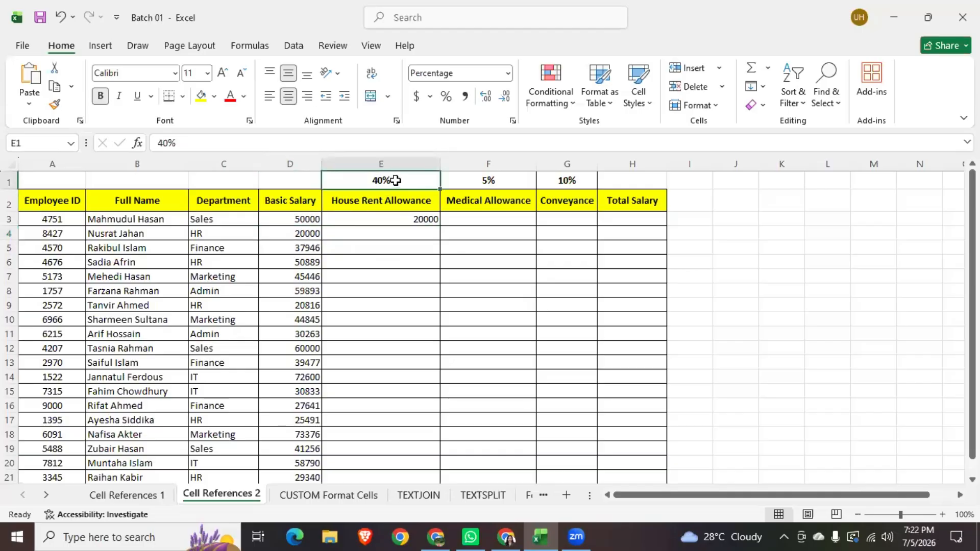
left_click(378, 235)
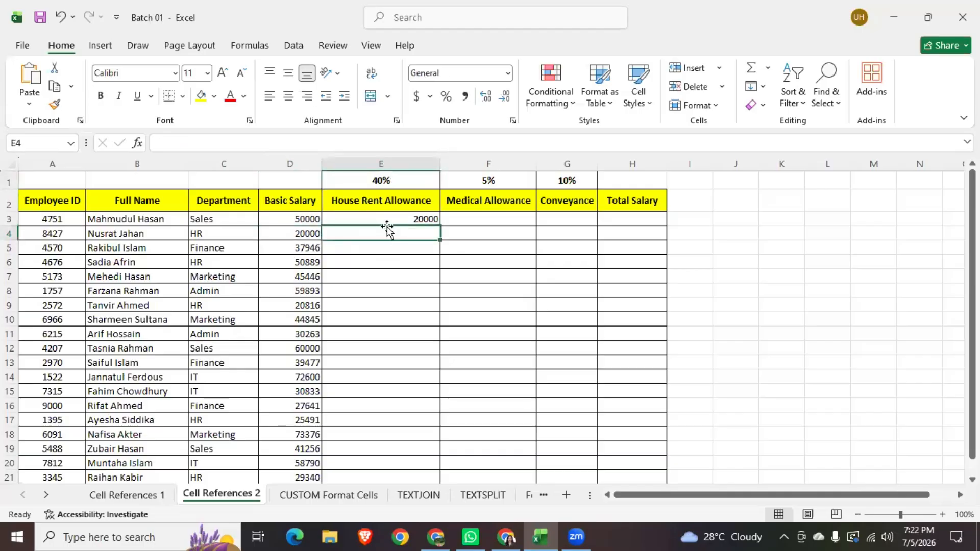
left_click(388, 218)
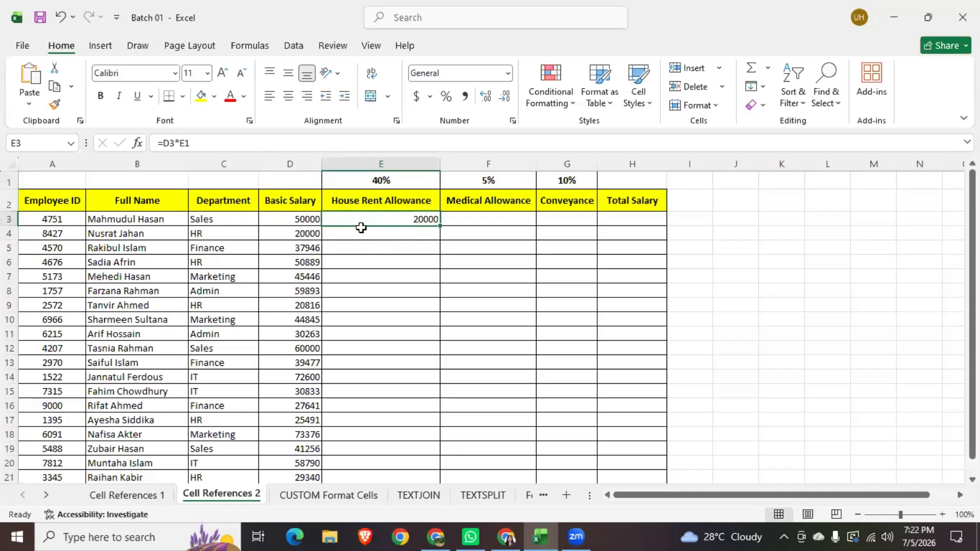
double_click(441, 227)
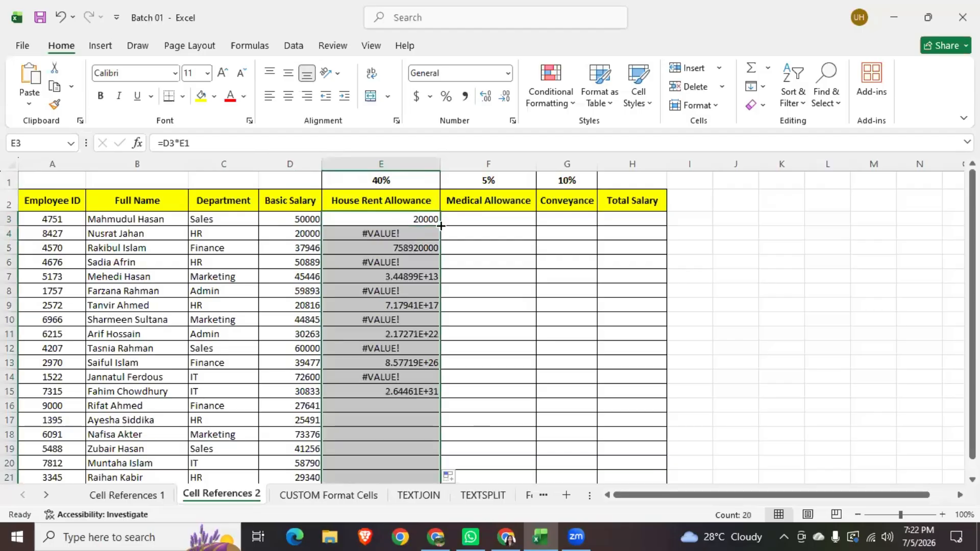
scroll(395, 380, "down", 2)
scroll(396, 380, "up", 2)
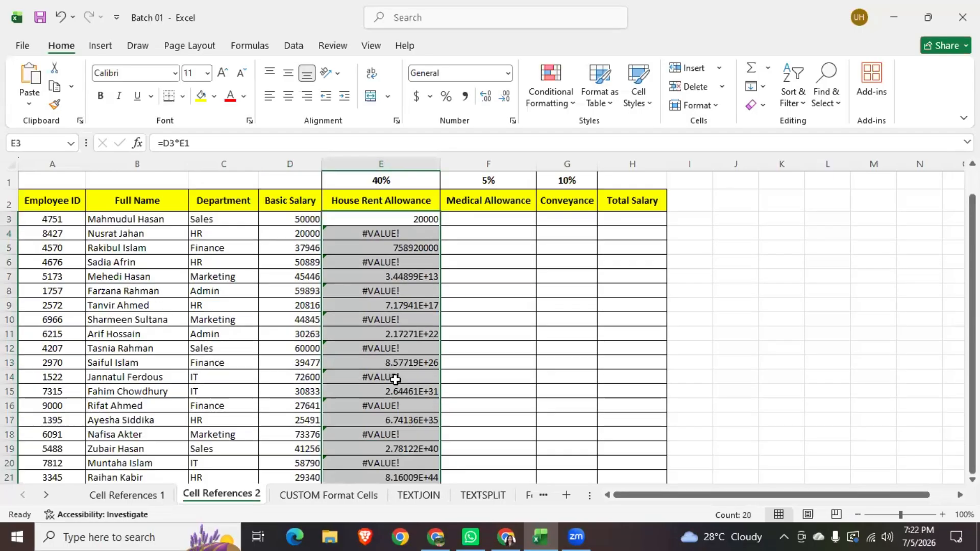
left_click(524, 351)
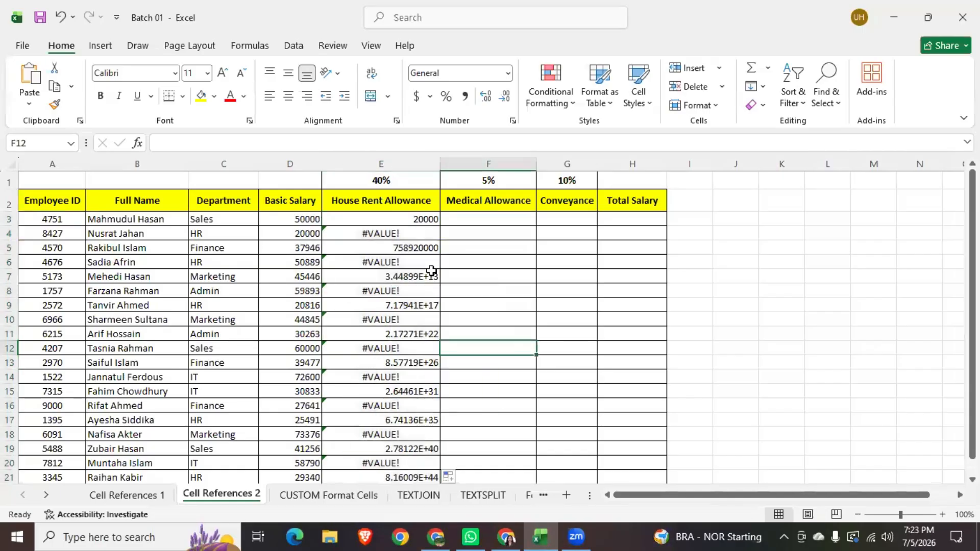
Step: Compare the formulas in E3 and E4, and inspect the cells they refer to: D4, the header E2 and the rate in E1
left_click(403, 221)
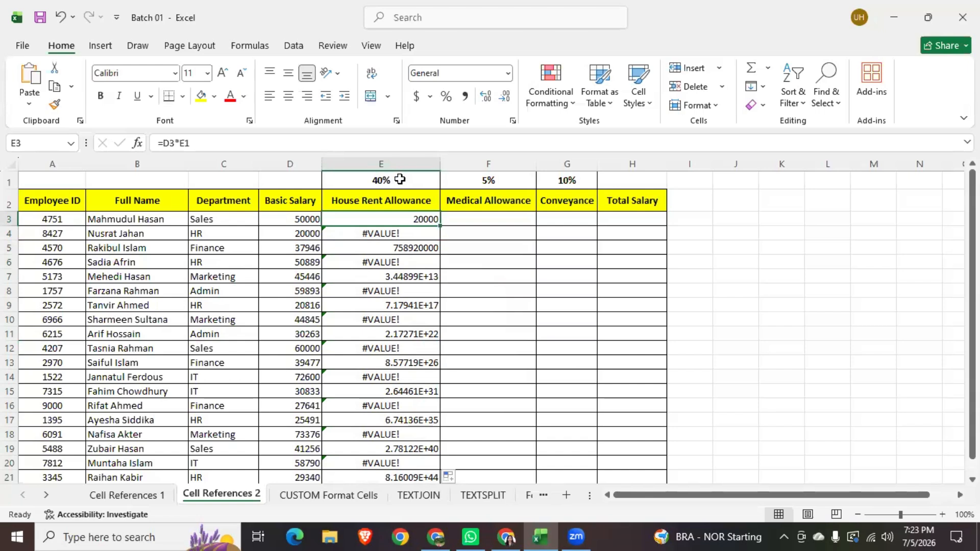
left_click(367, 235)
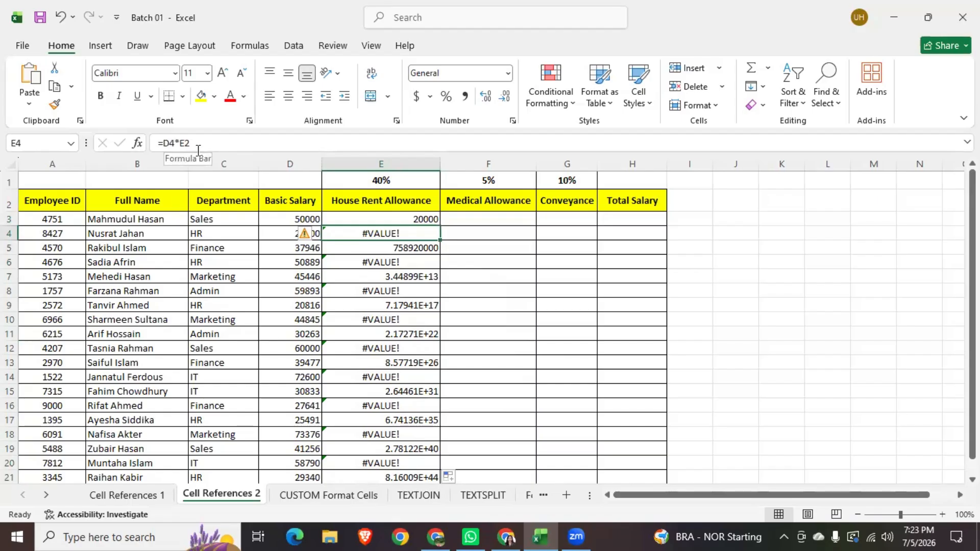
left_click(291, 235)
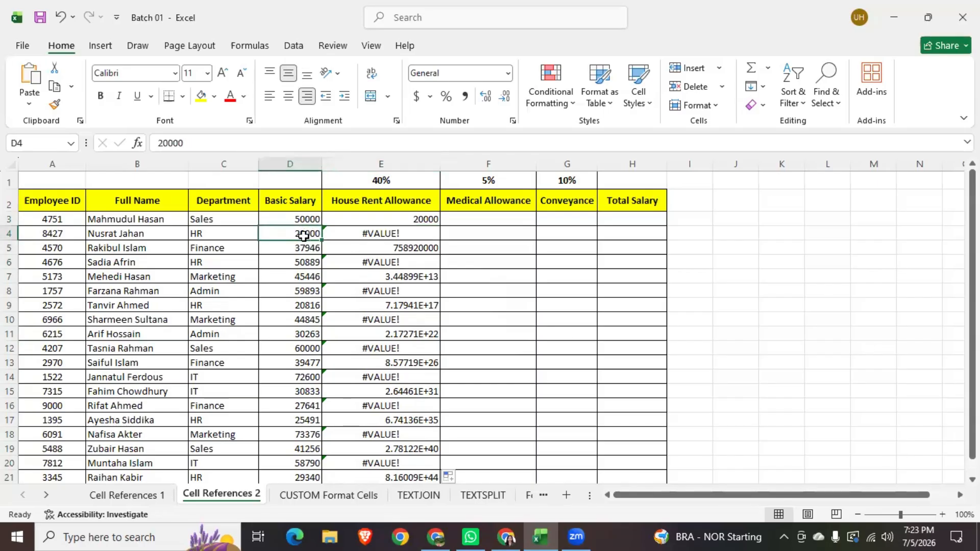
left_click(406, 236)
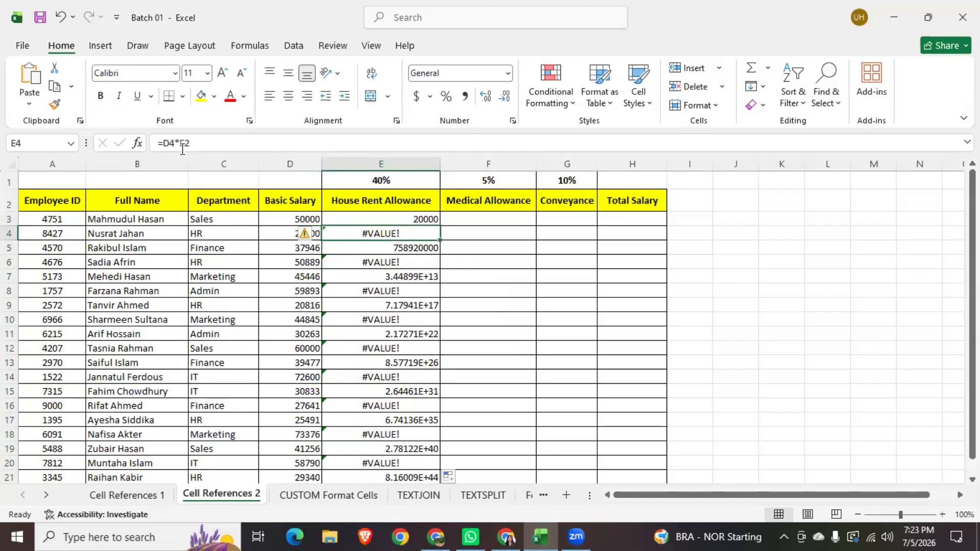
left_click(398, 200)
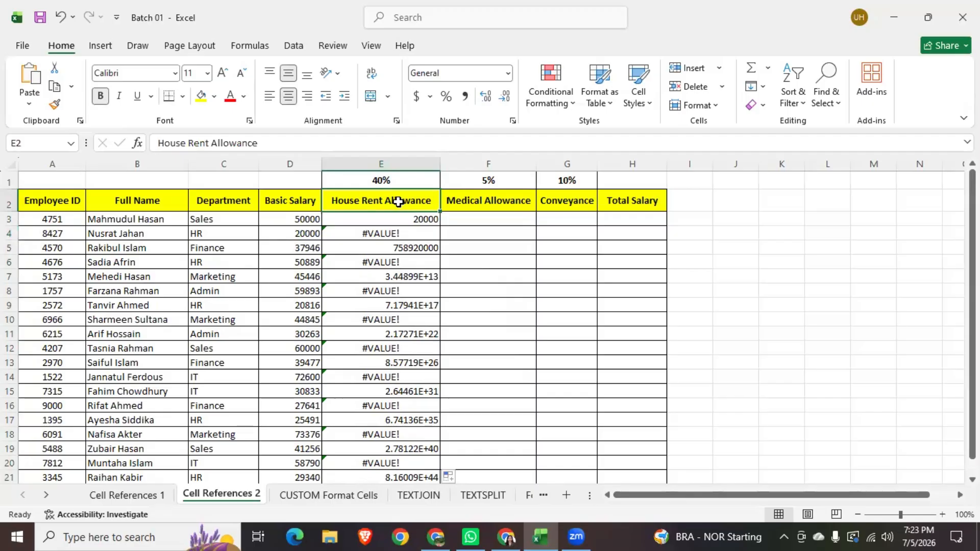
left_click(411, 176)
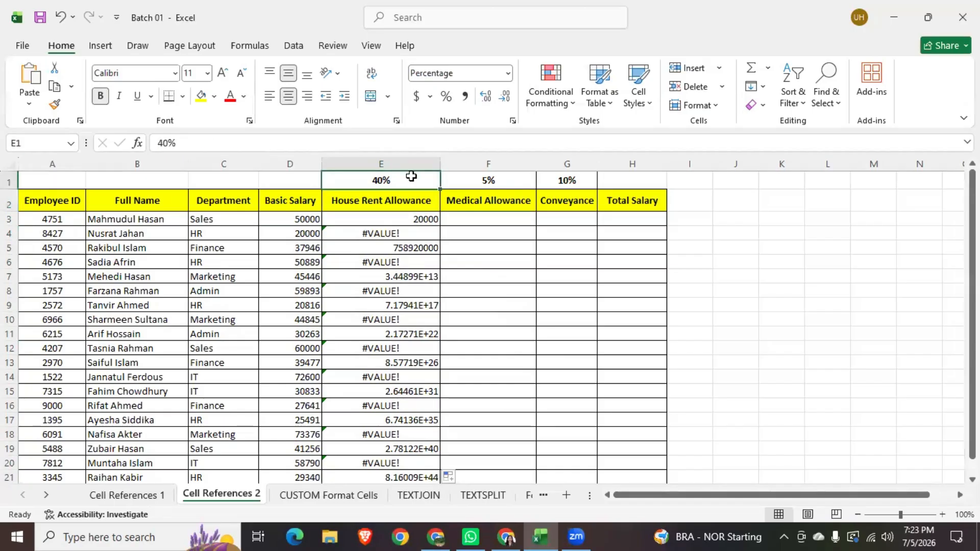
left_click(404, 202)
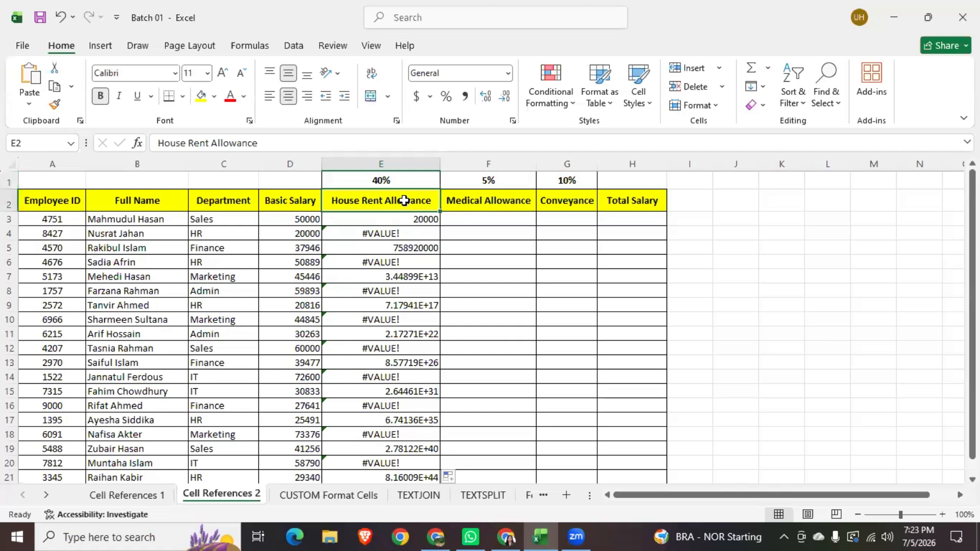
Step: Review the second employee's Sales 1 to Sales 3 cells on the Cell References 1 sheet, then return to Cell References 2
left_click(123, 495)
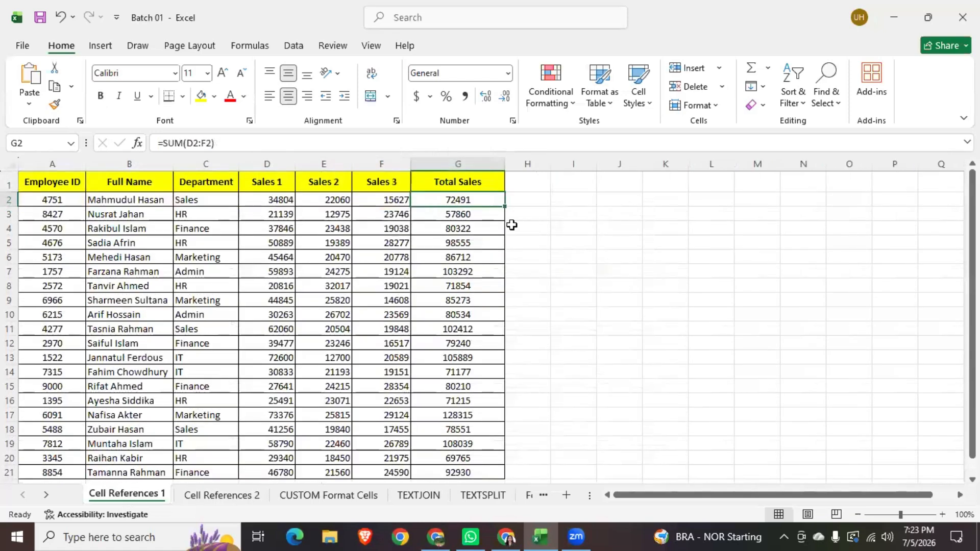
left_click(273, 217)
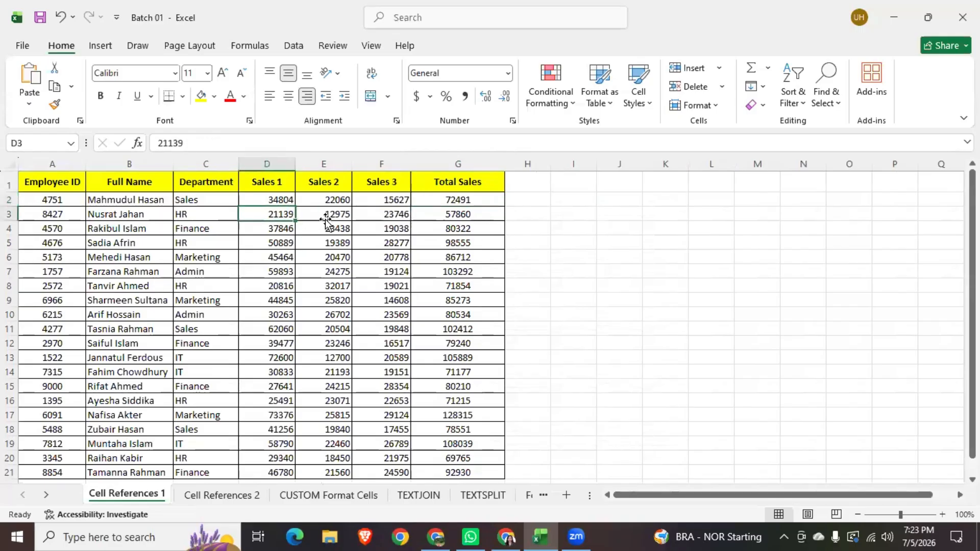
left_click(327, 218)
left_click(402, 216)
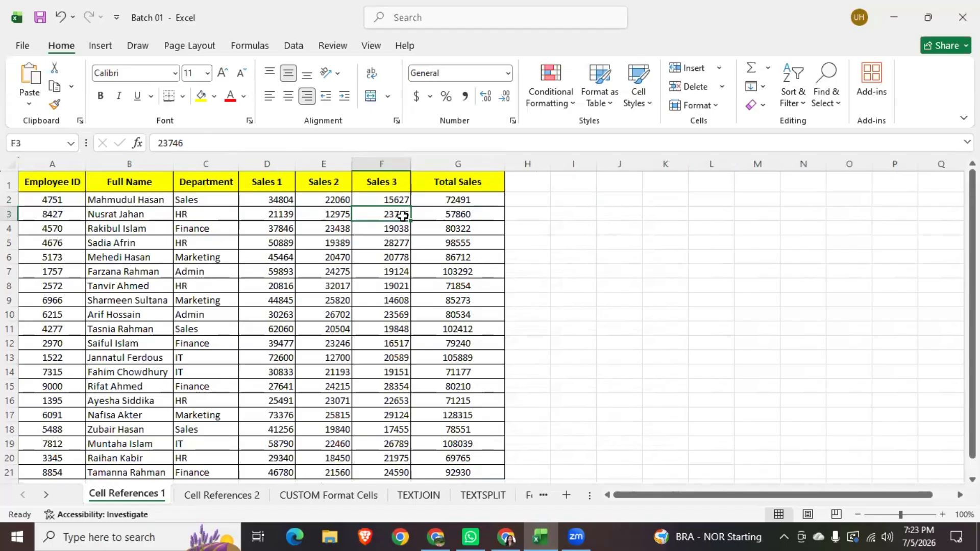
left_click(220, 495)
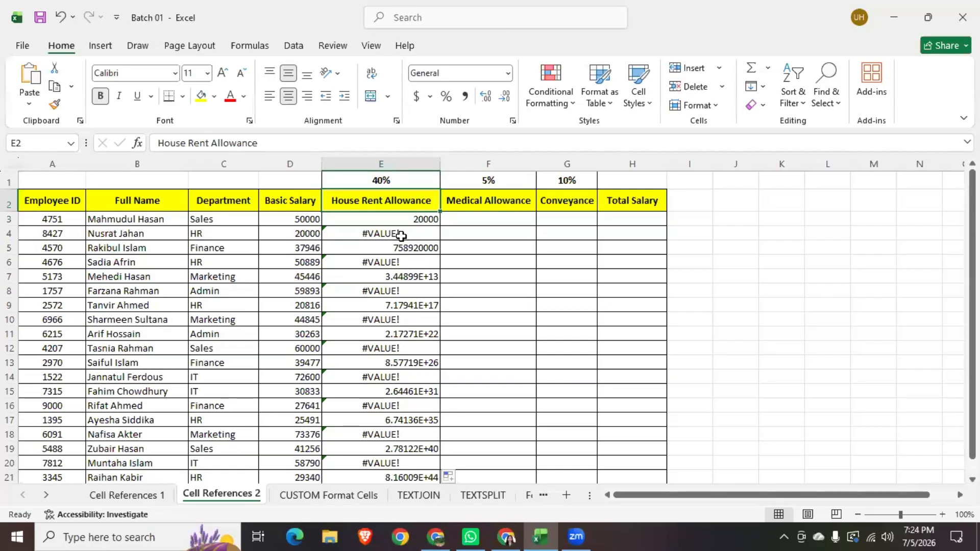
Step: Examine how the House Rent Allowance formula in E3 relates to the salaries in D3 and D4, header E2 and rate cell E1
left_click(397, 181)
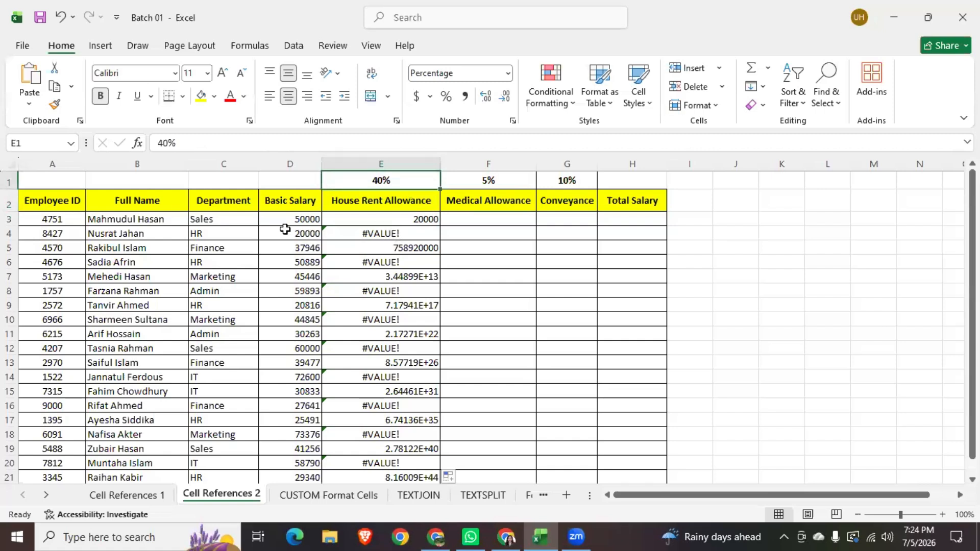
left_click(301, 222)
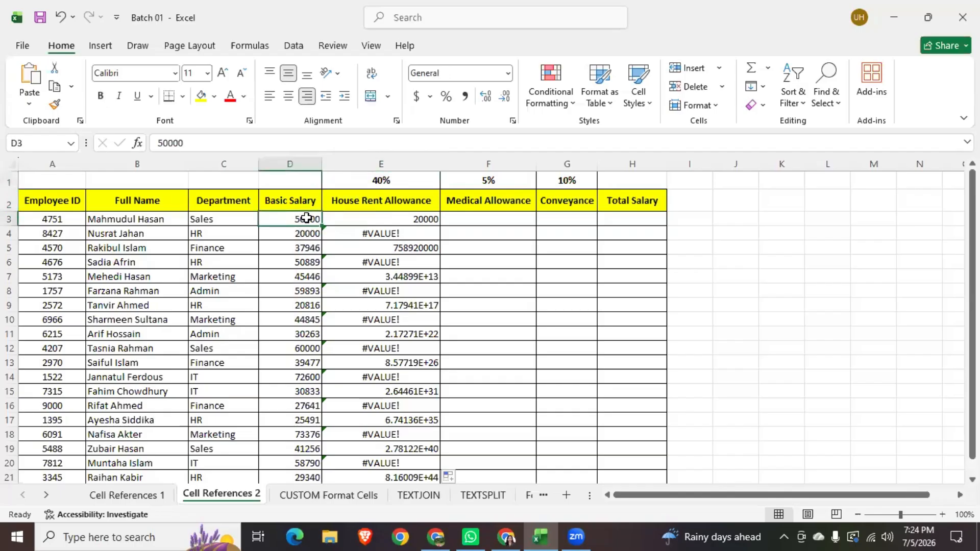
left_click(301, 235)
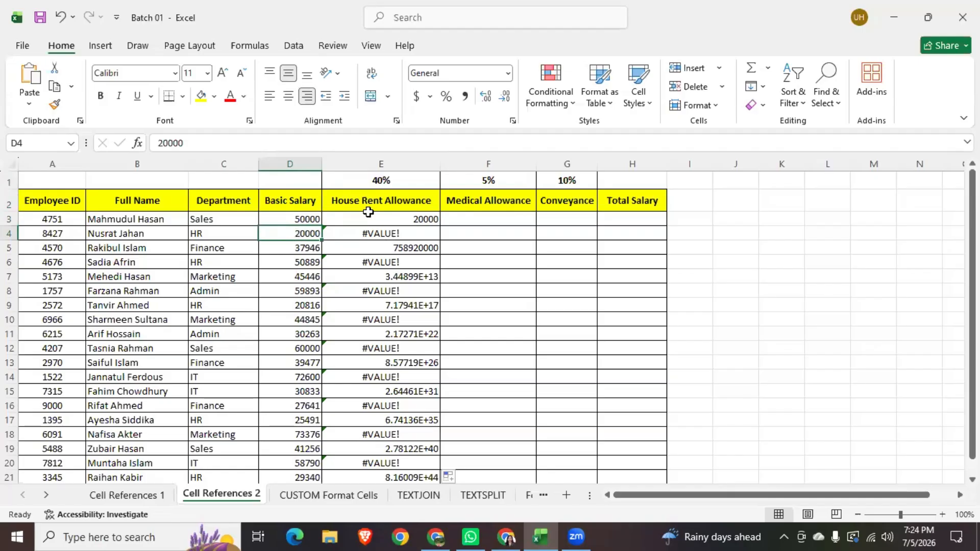
left_click(383, 184)
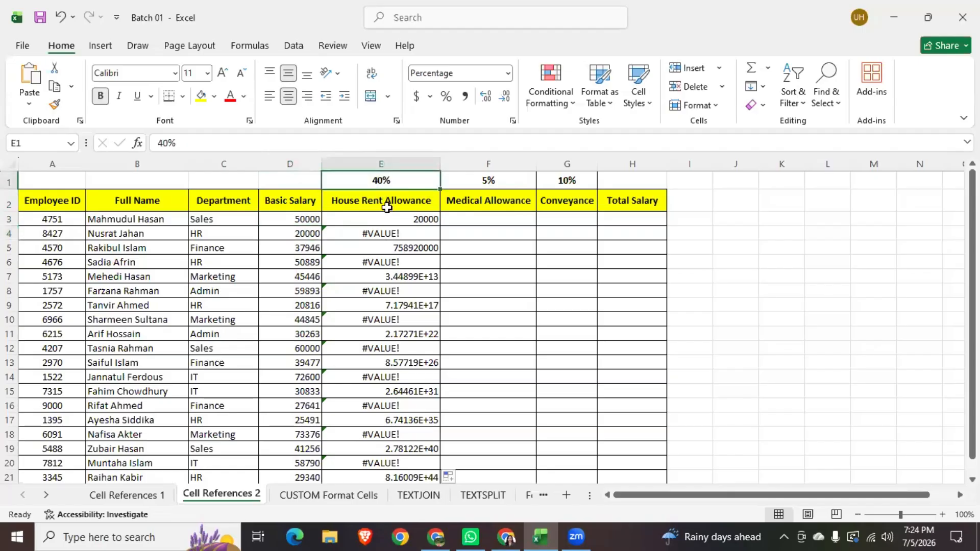
left_click(385, 204)
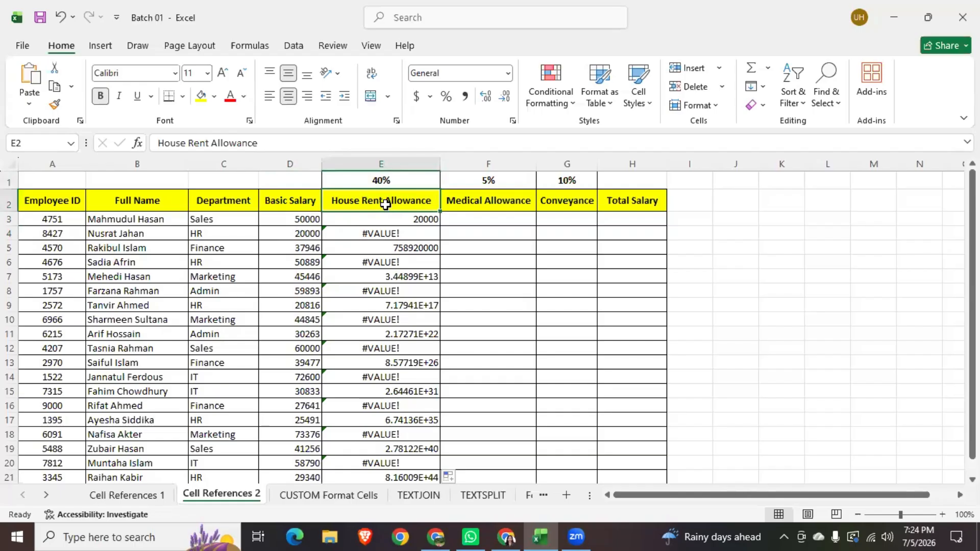
left_click(418, 177)
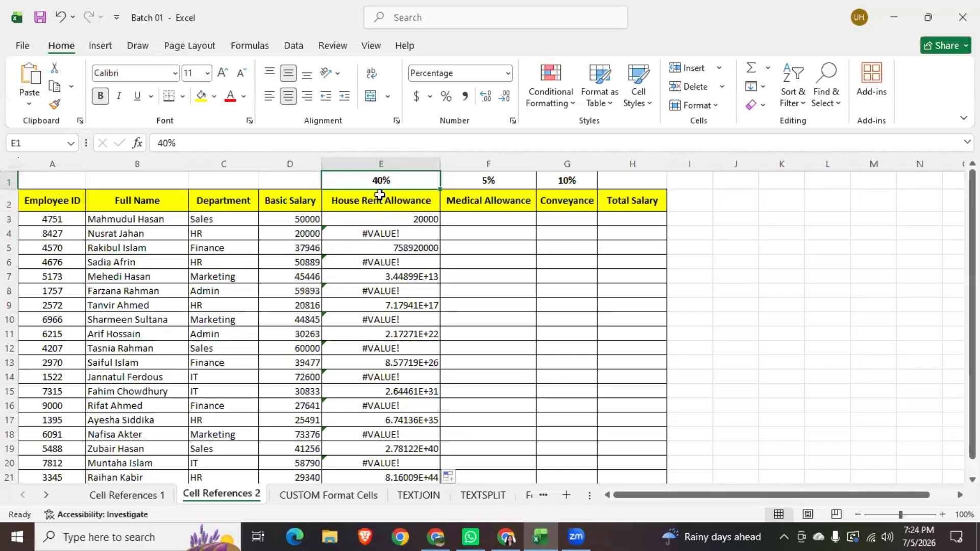
left_click(418, 220)
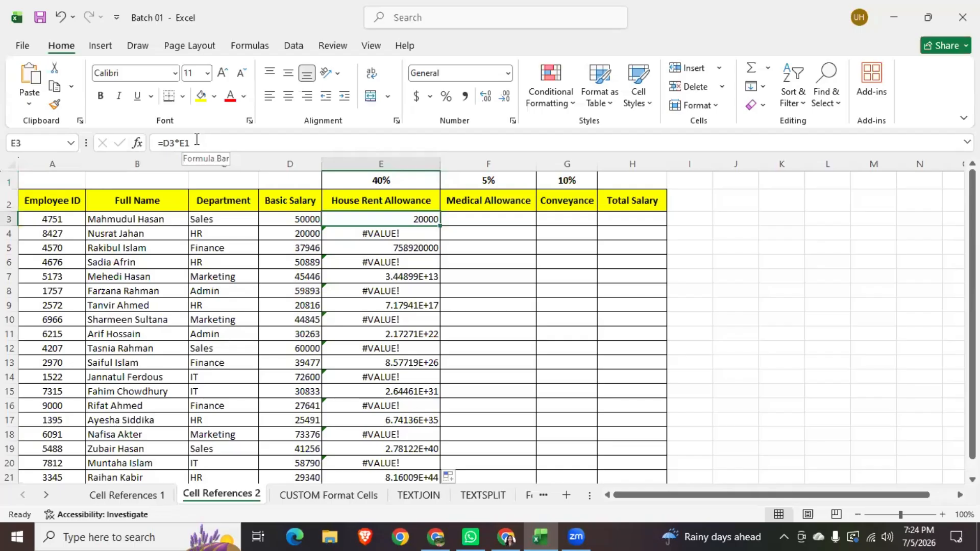
left_click(400, 180)
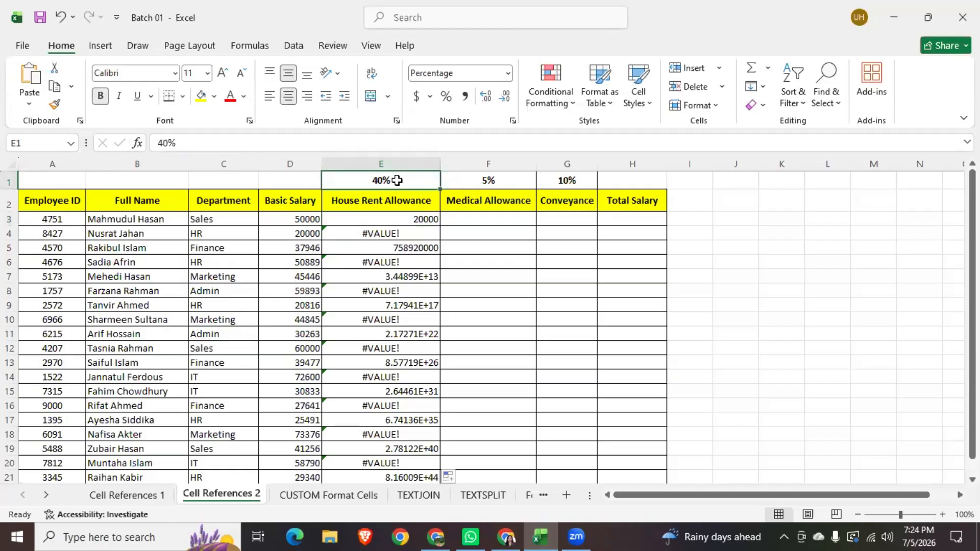
Step: Change the E3 formula to =D3*$E$1 with an absolute rate reference and fill it down the House Rent Allowance column
left_click(403, 222)
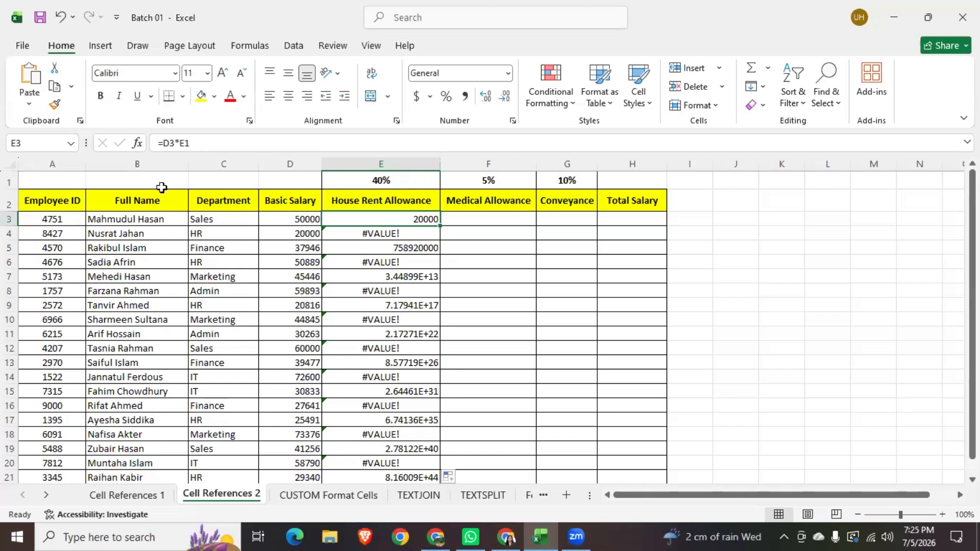
left_click(182, 144)
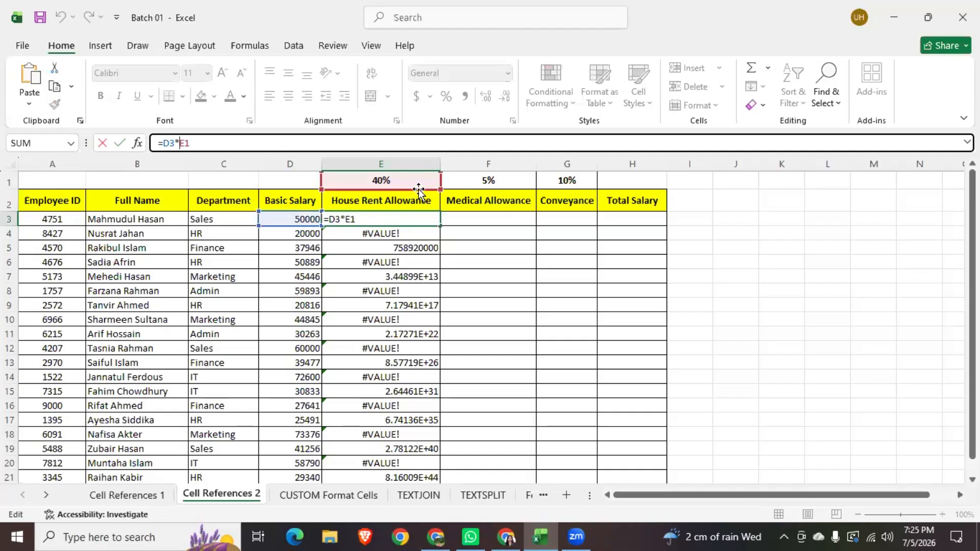
type("$")
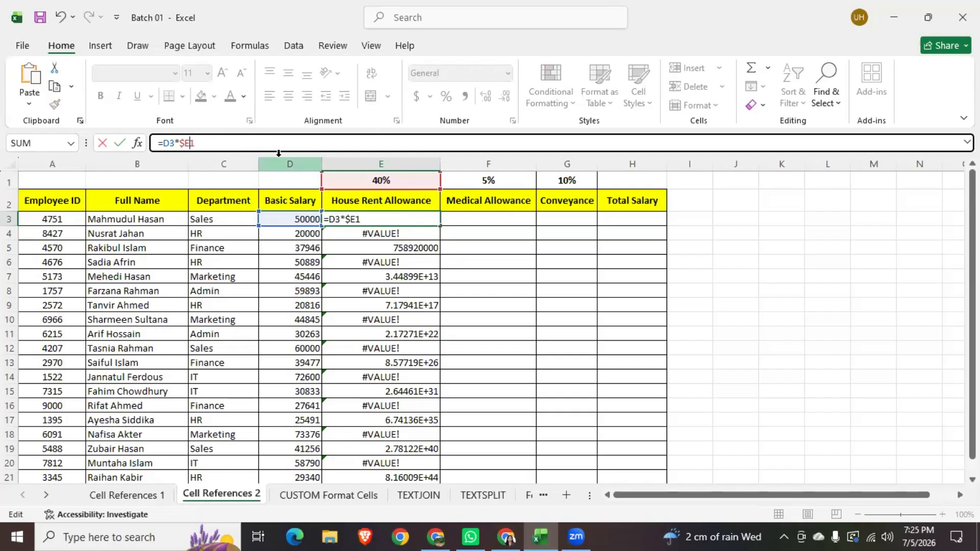
key("Right")
type("$")
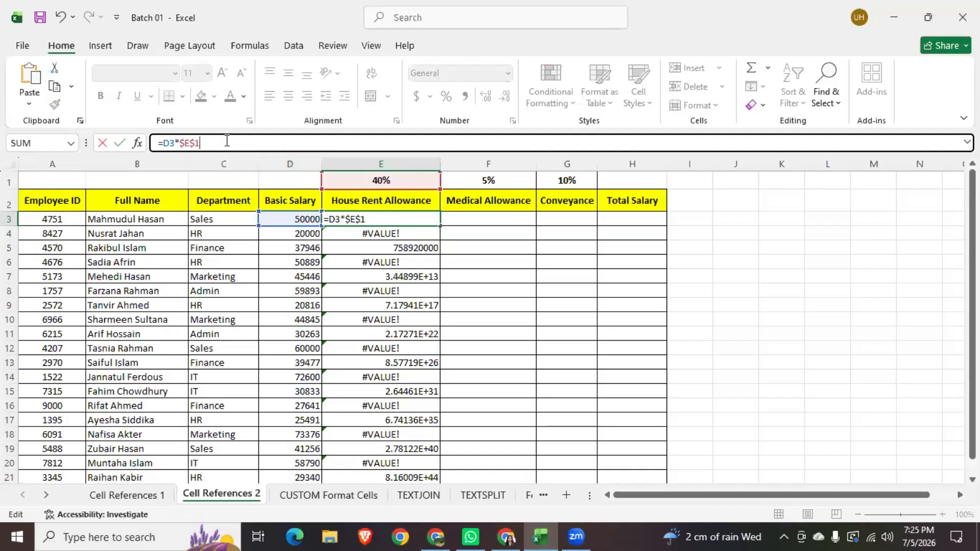
key("Return")
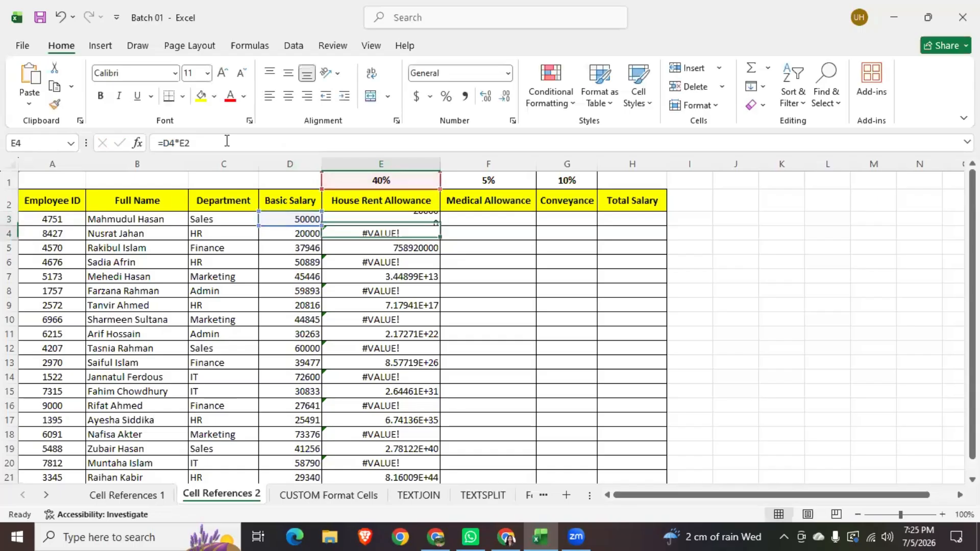
left_click(427, 220)
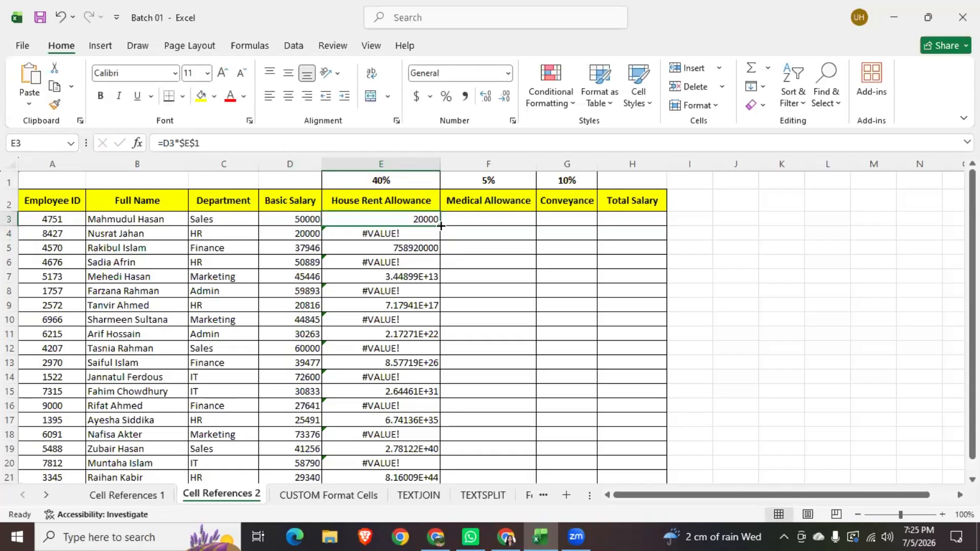
double_click(441, 225)
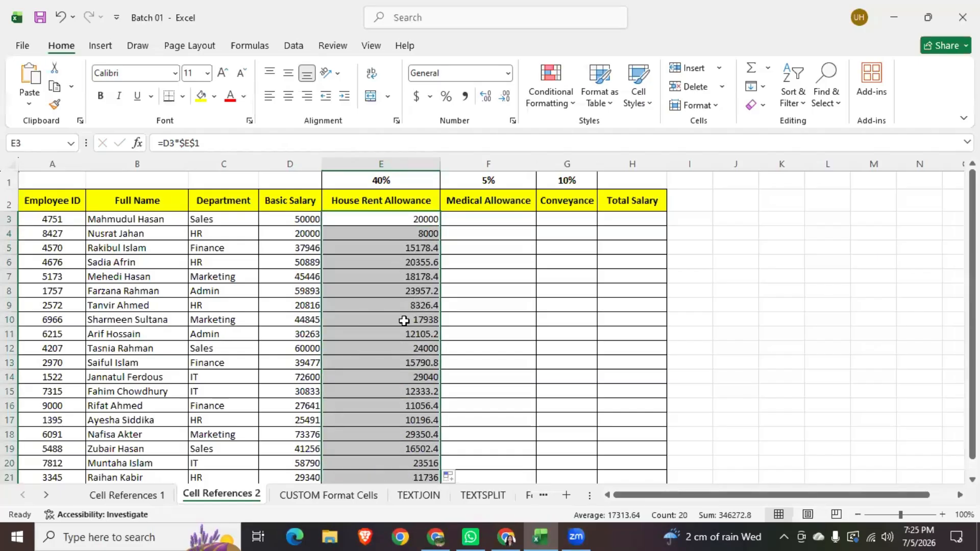
Step: Check the filled House Rent Allowance formulas in E3 and E4 against rate cell E1, and review the Cell References topic in the Canva presentation
scroll(404, 320, "down", 3)
scroll(405, 322, "up", 3)
left_click_drag(413, 234, 414, 262)
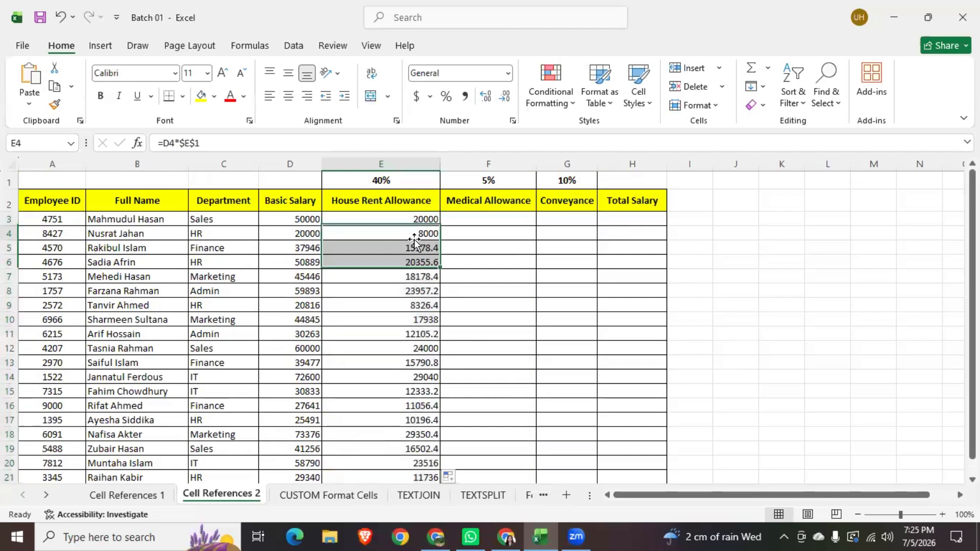
left_click(415, 237)
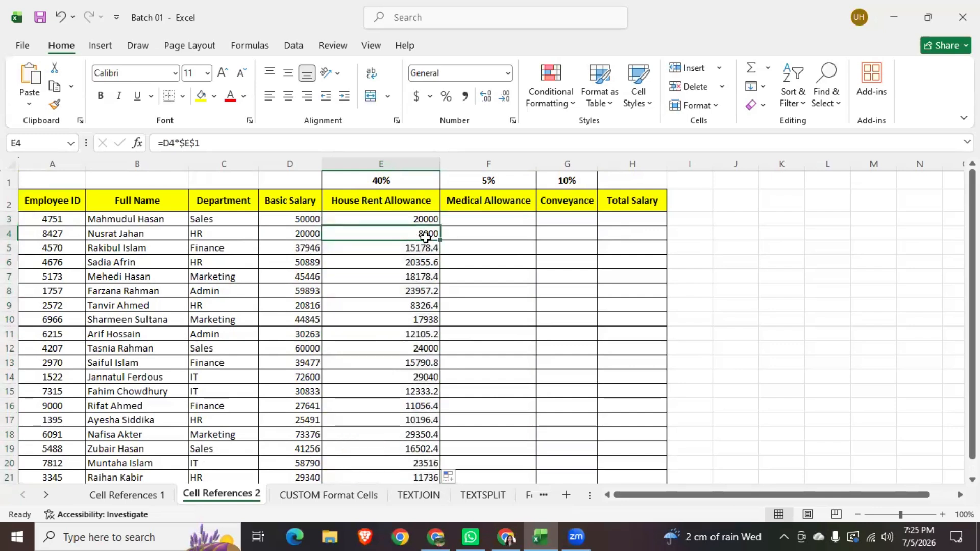
left_click(403, 217)
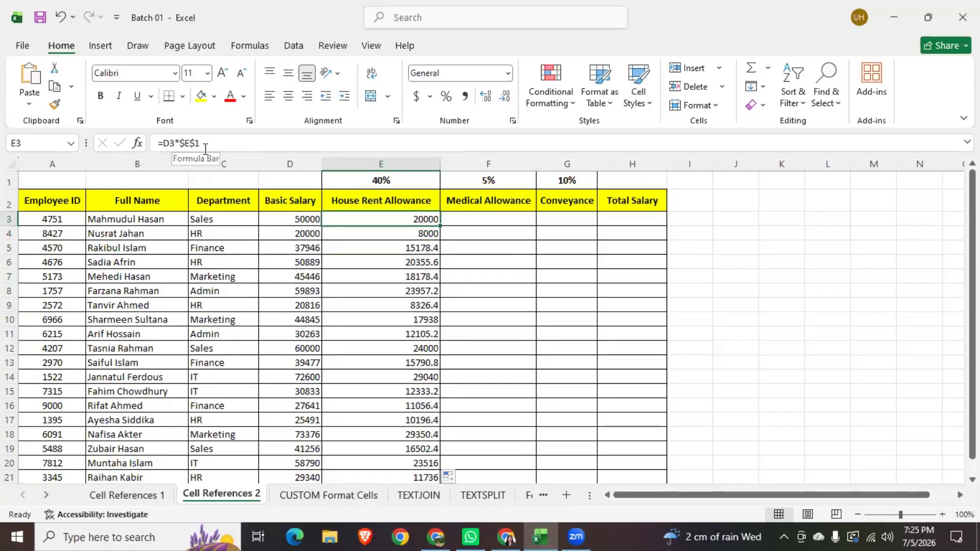
left_click(394, 235)
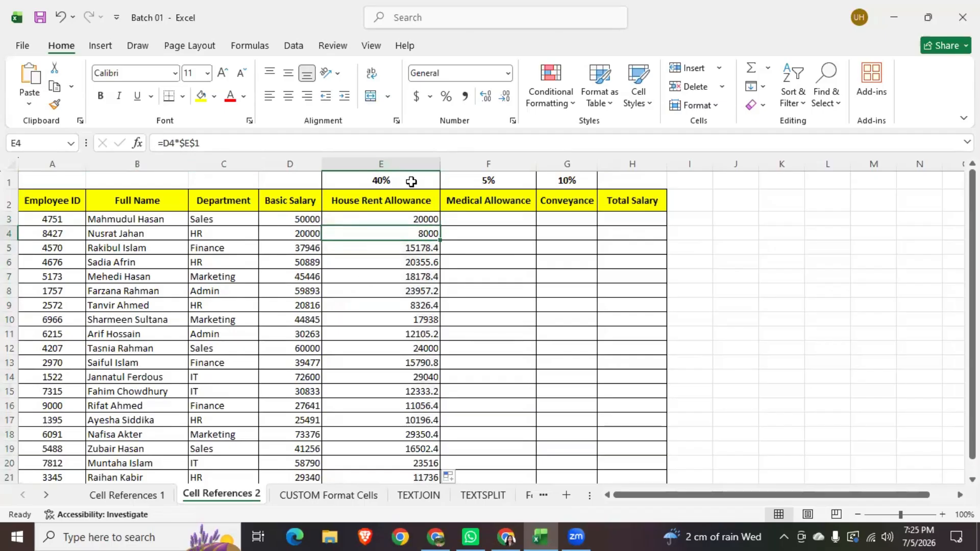
left_click(394, 182)
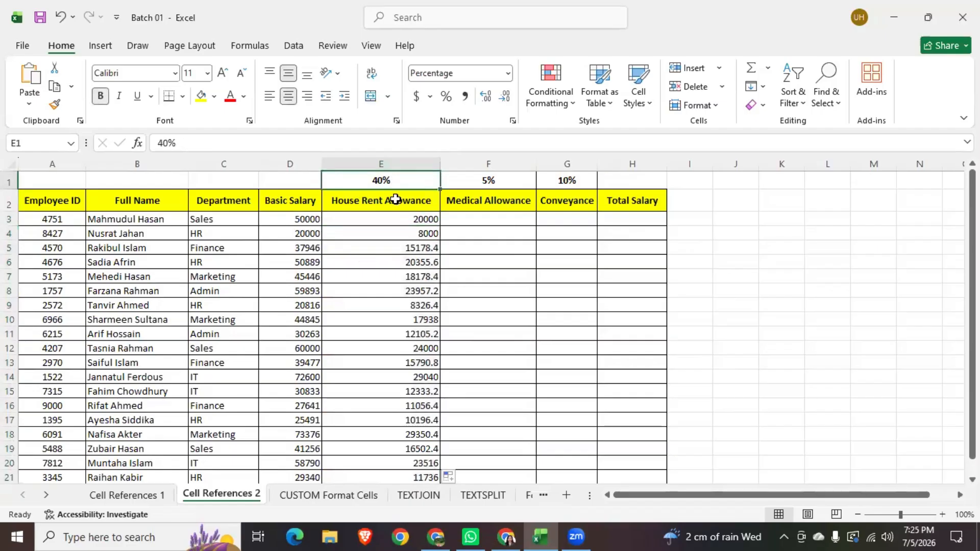
left_click(397, 261)
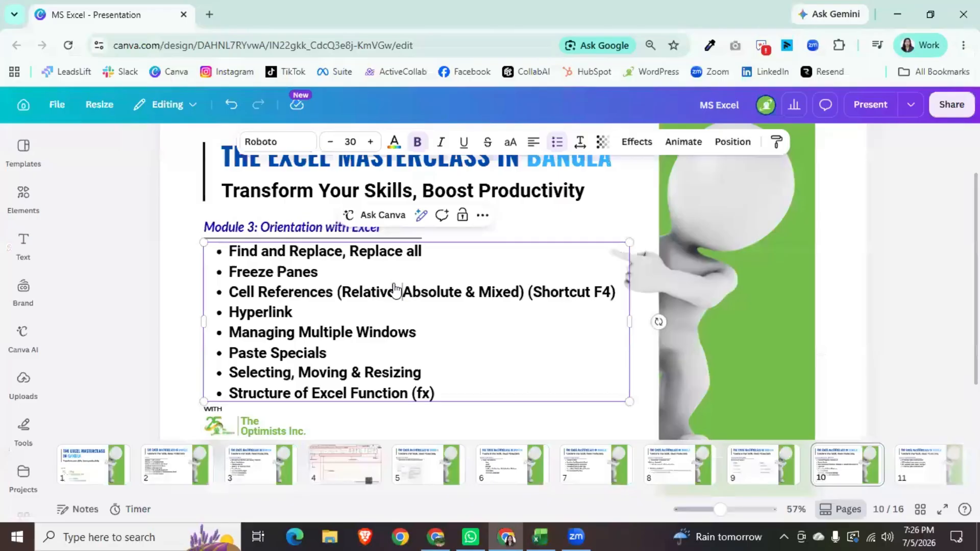
left_click_drag(403, 293, 462, 298)
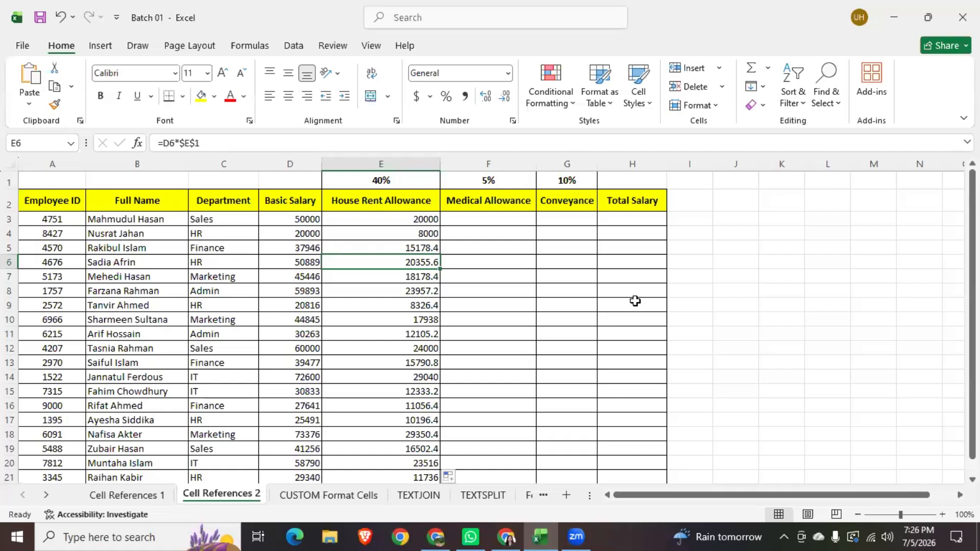
Step: Enter the formula =D3*F1 in F3 to calculate the first employee's Medical Allowance
left_click(480, 223)
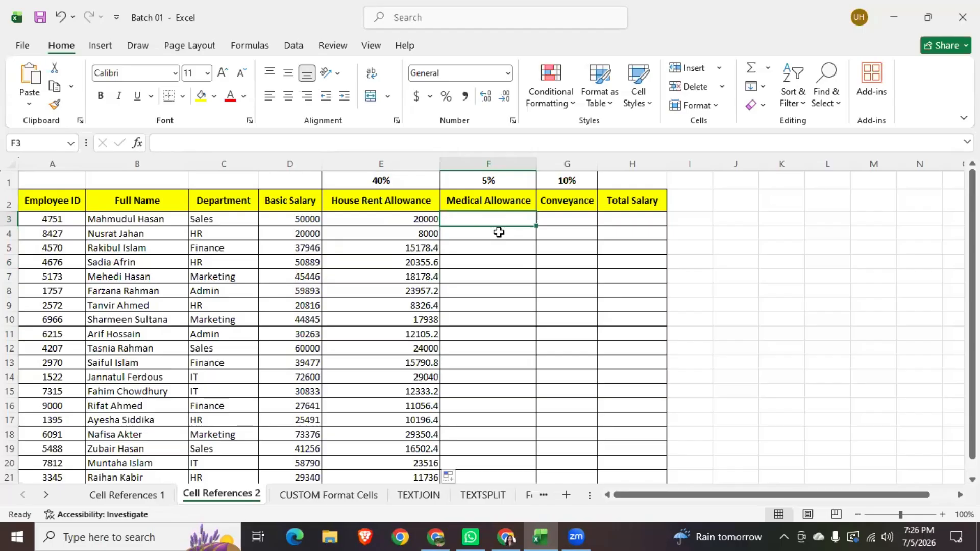
type("=")
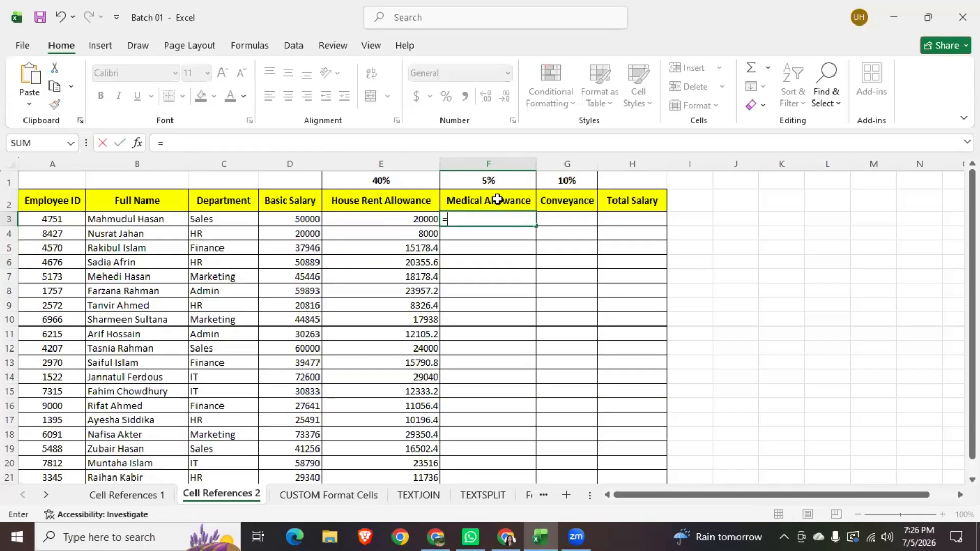
left_click(297, 220)
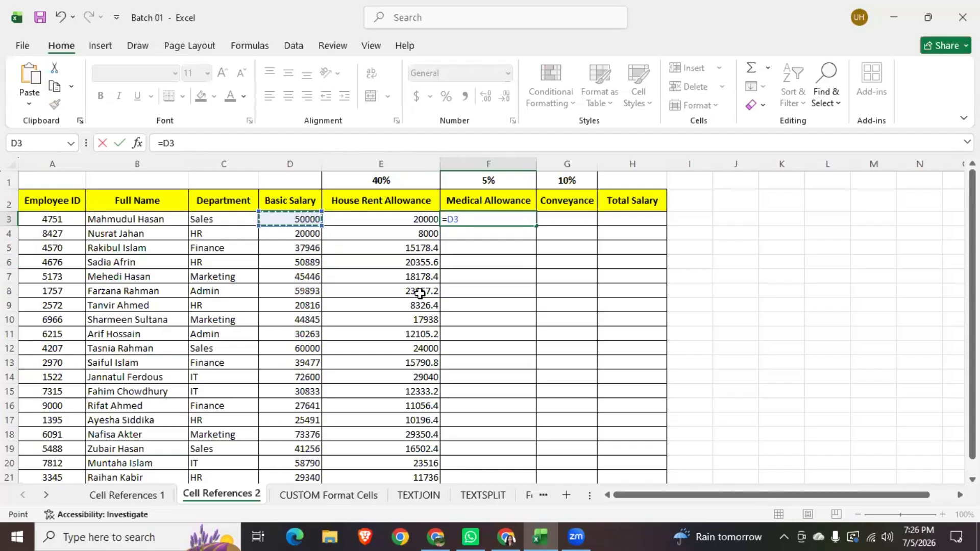
type("*")
left_click(497, 181)
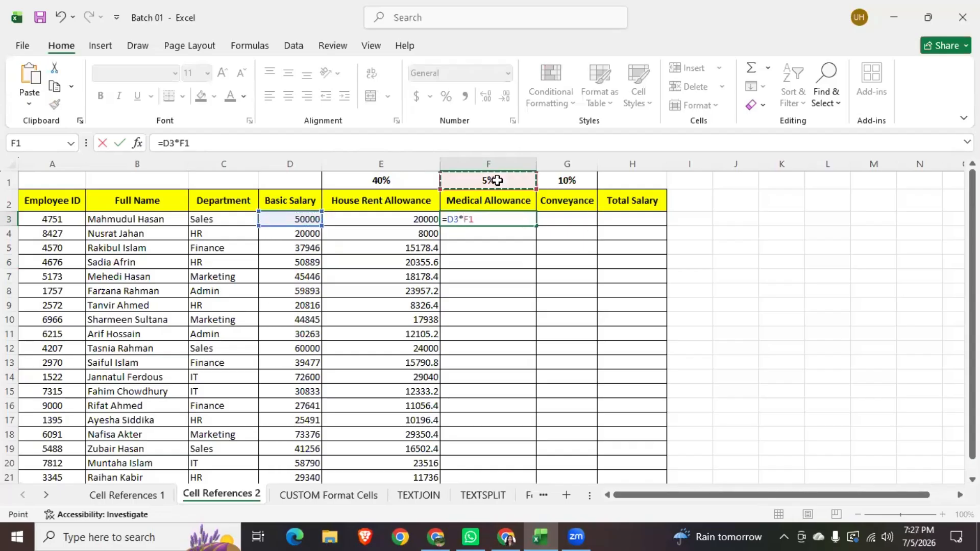
key("Return")
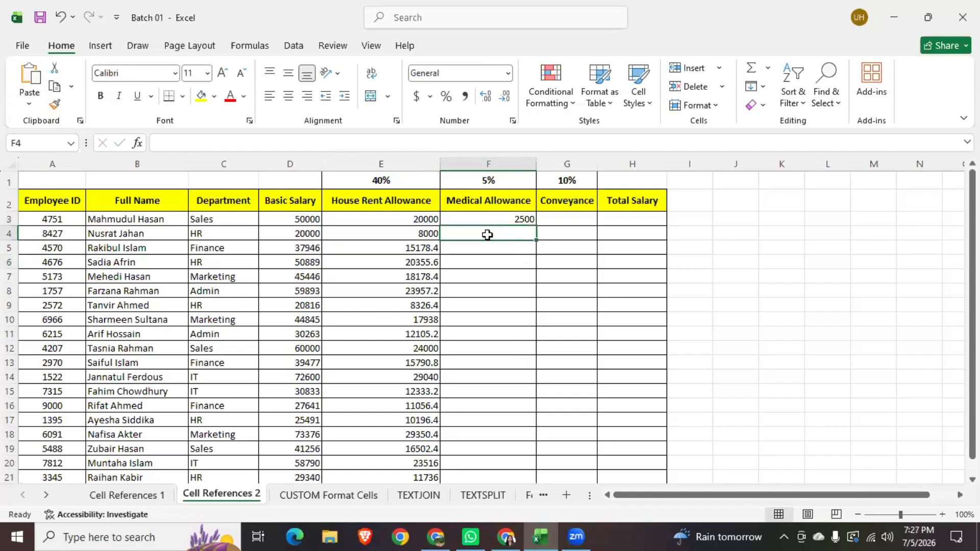
Step: Check the second employee's salary in D4 and the rate in F1, and fill the relative F3 formula down the Medical Allowance column
left_click(301, 236)
left_click(486, 184)
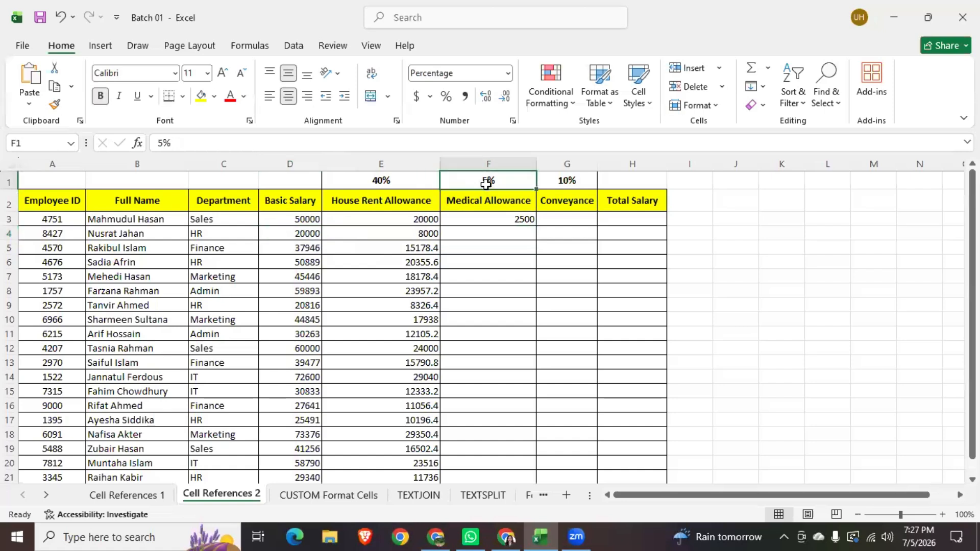
left_click(508, 233)
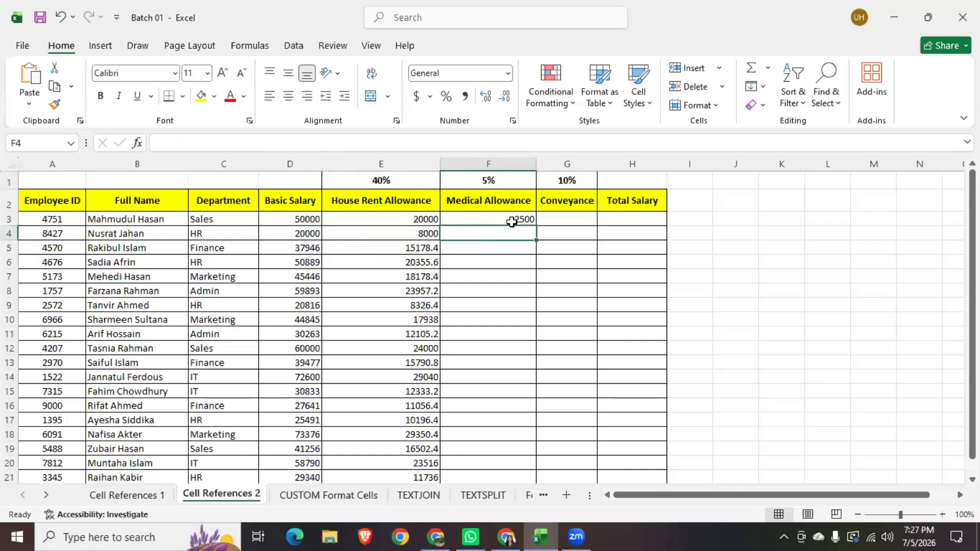
left_click(509, 219)
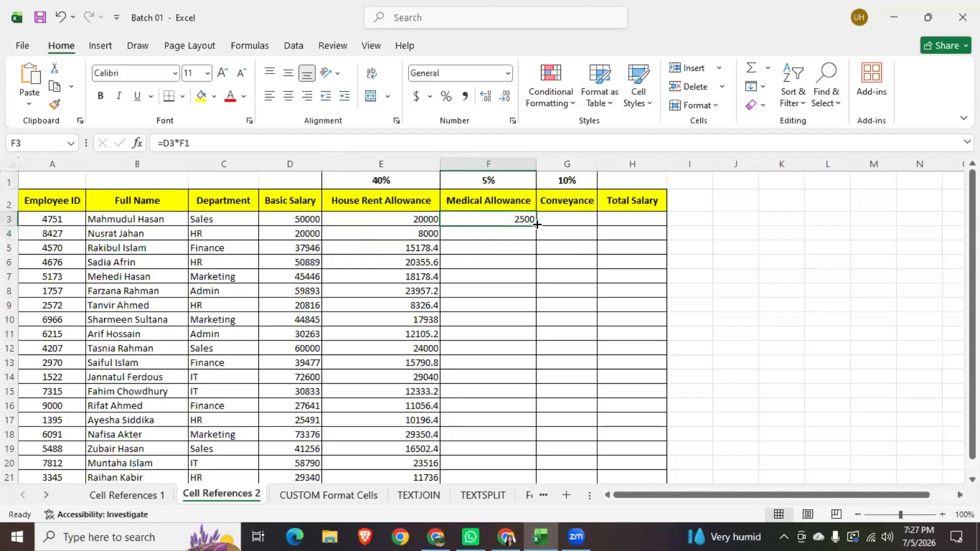
double_click(539, 225)
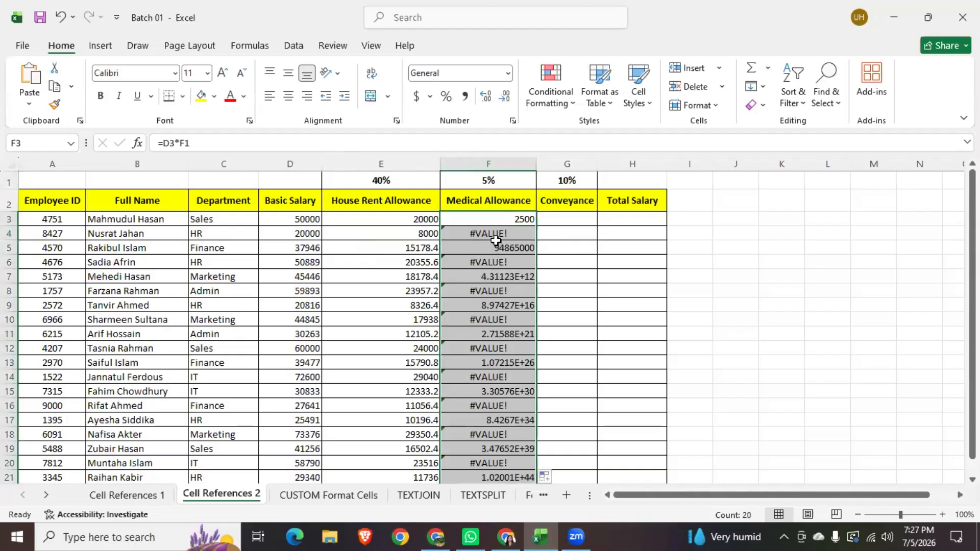
Step: Examine the copied Medical Allowance formulas in F5 and F4, and compare their references with rate cell F1 and header F2
left_click_drag(492, 248, 485, 236)
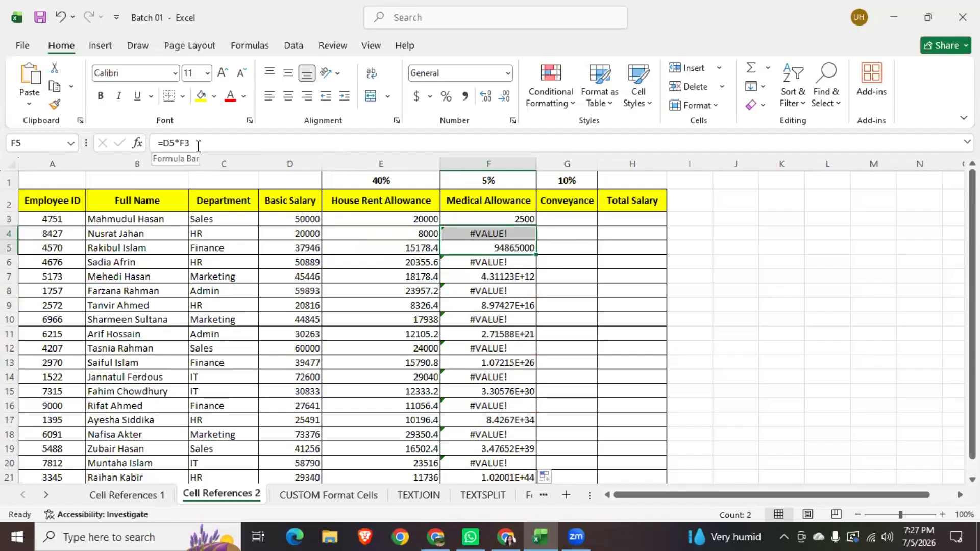
left_click_drag(164, 143, 190, 143)
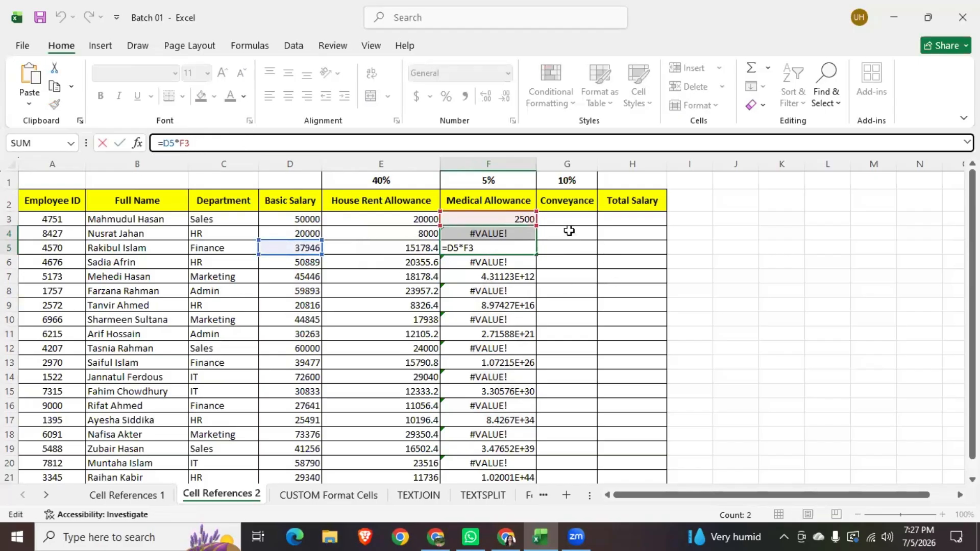
left_click(499, 233)
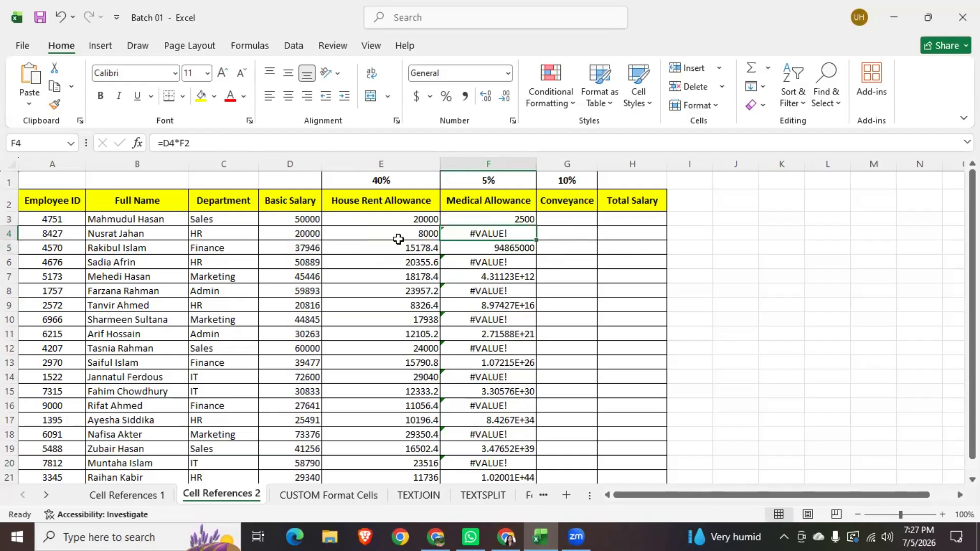
left_click(488, 182)
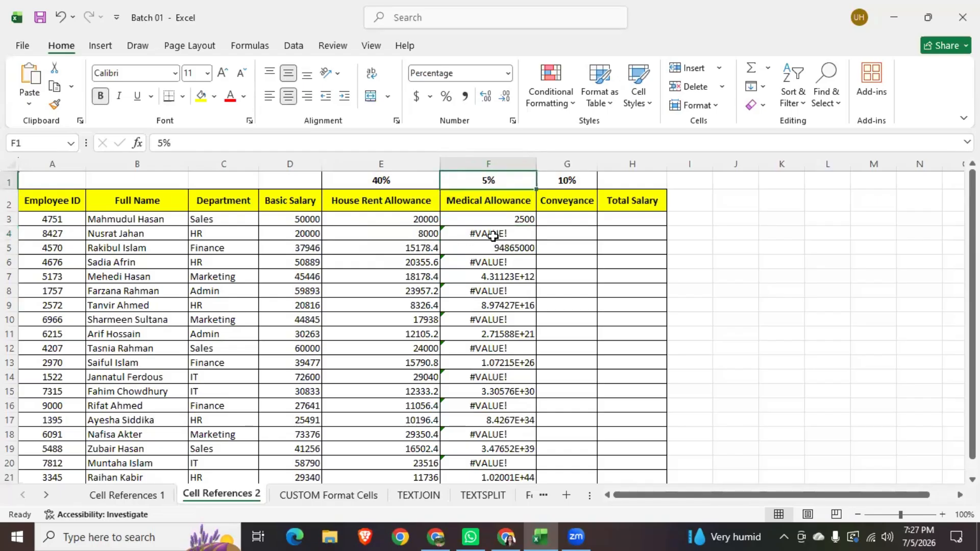
left_click(504, 202)
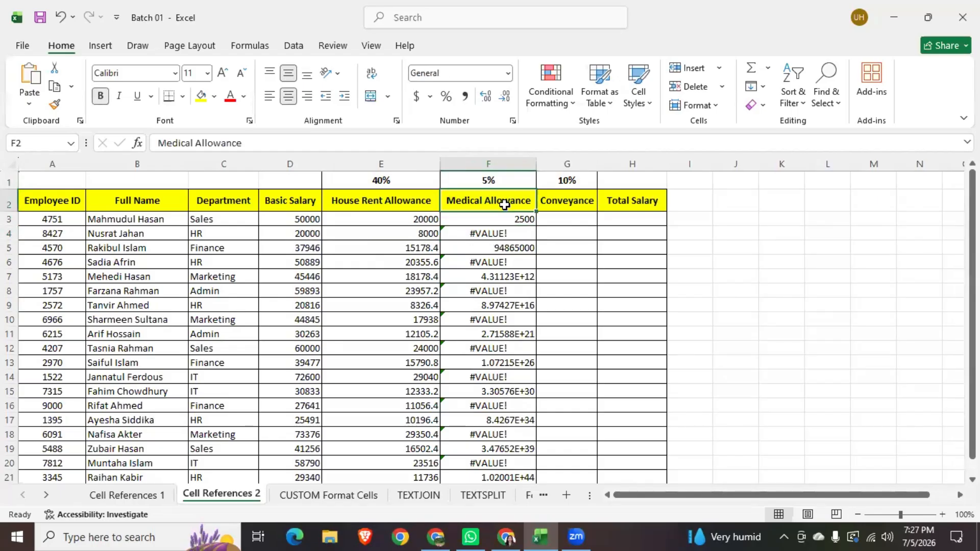
Step: Review which references must stay fixed or move by inspecting rate cell F1 and the basic salaries from D4 to D8
left_click(501, 179)
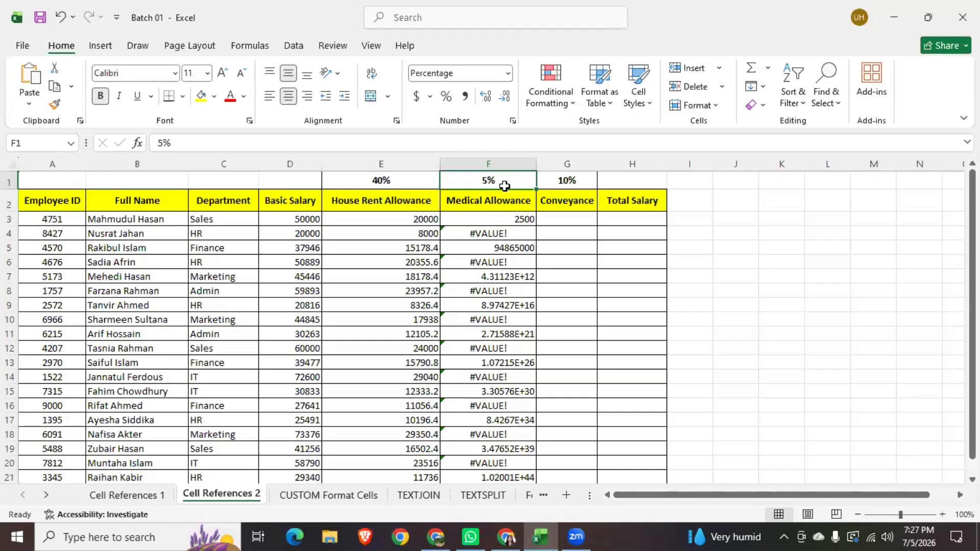
left_click(304, 234)
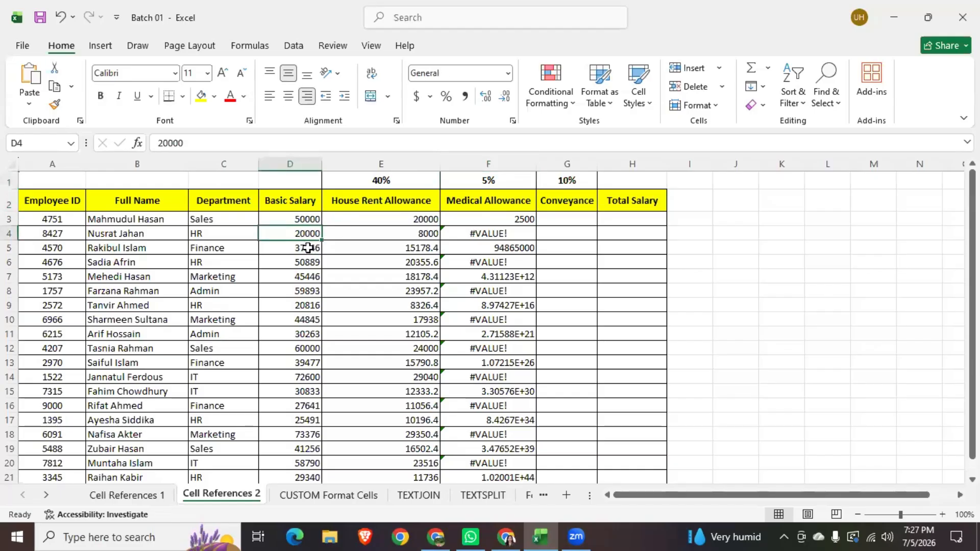
left_click(305, 251)
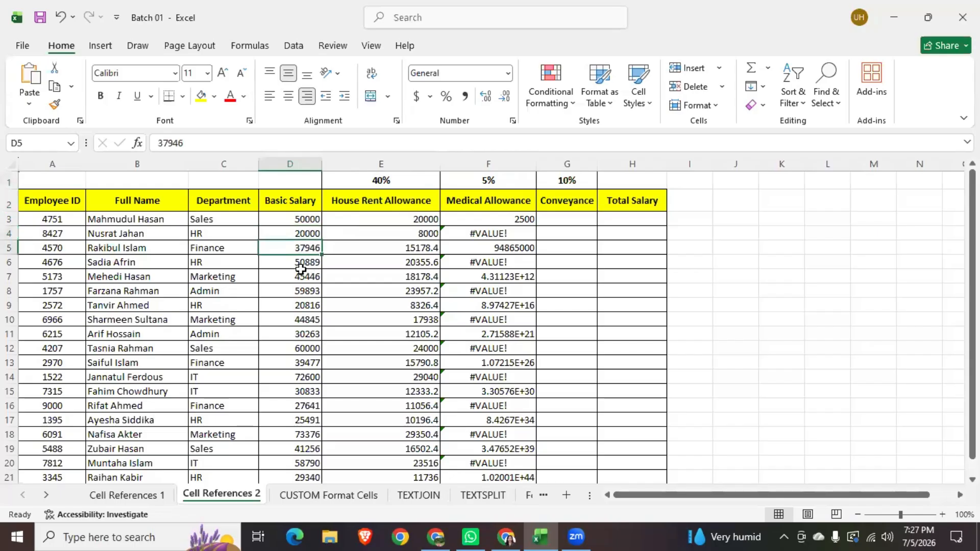
left_click(301, 266)
left_click(305, 288)
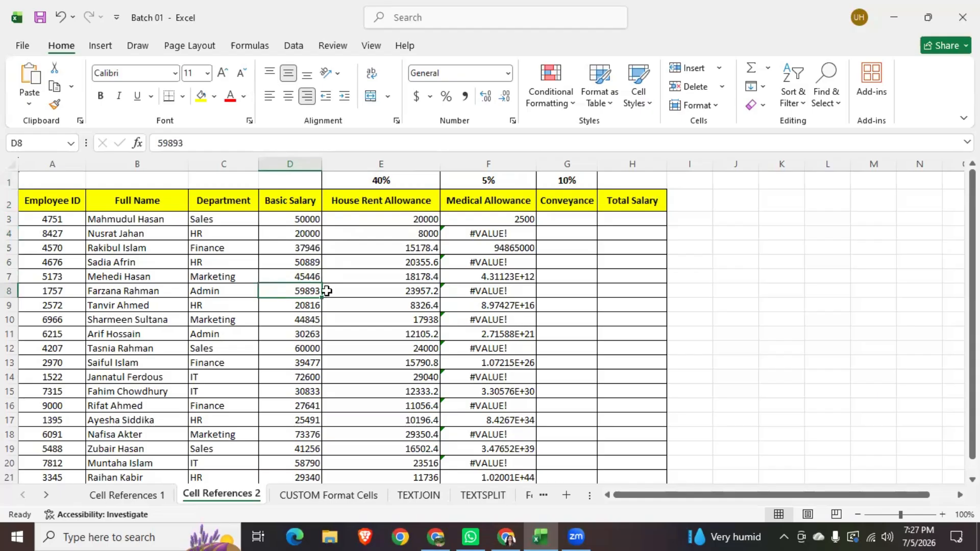
left_click(494, 179)
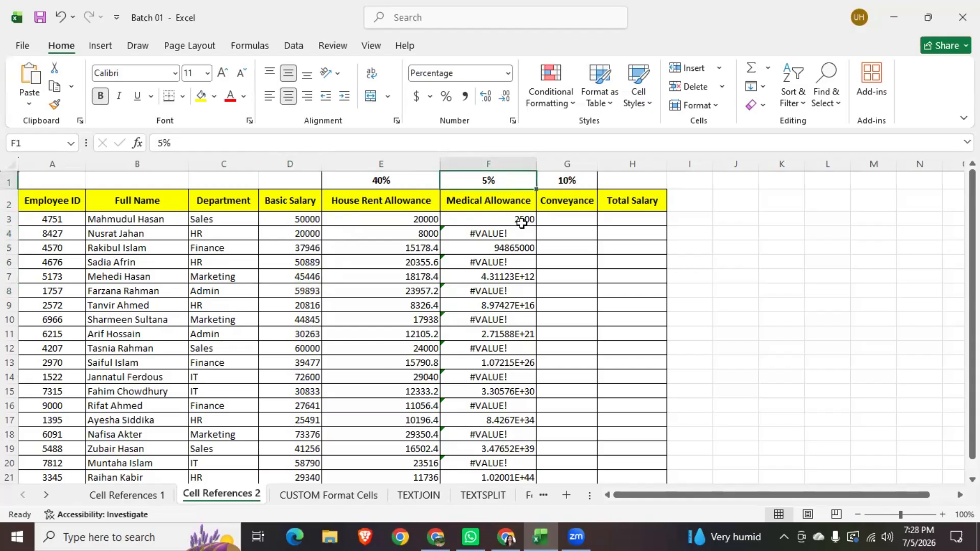
Step: Change the F3 formula to =D3*$F$1 with an absolute rate reference and fill it down the Medical Allowance column
left_click(522, 219)
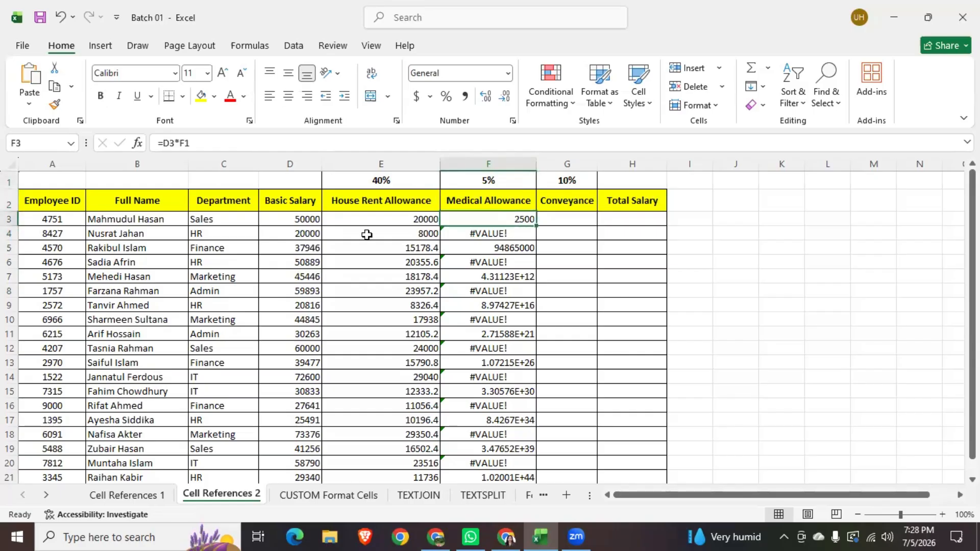
left_click(183, 139)
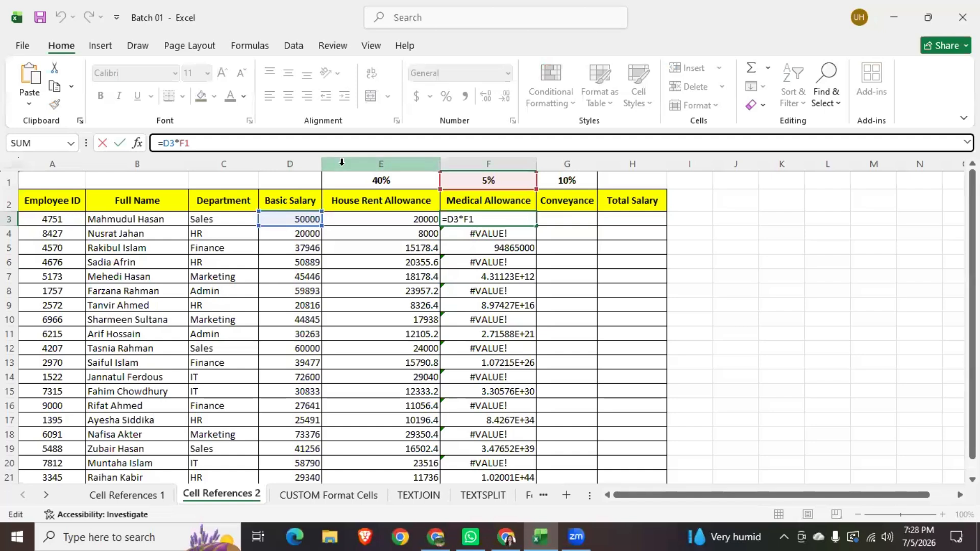
type("$")
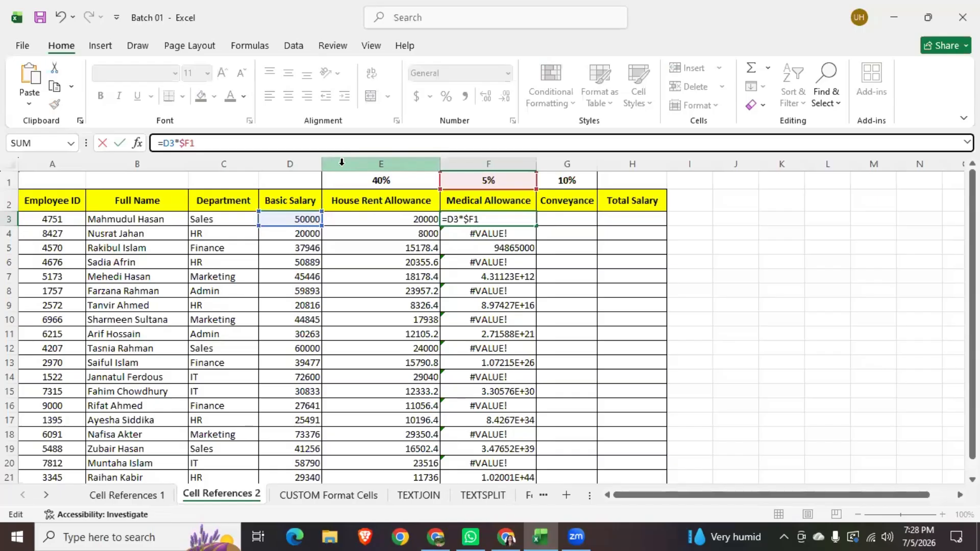
left_click(188, 145)
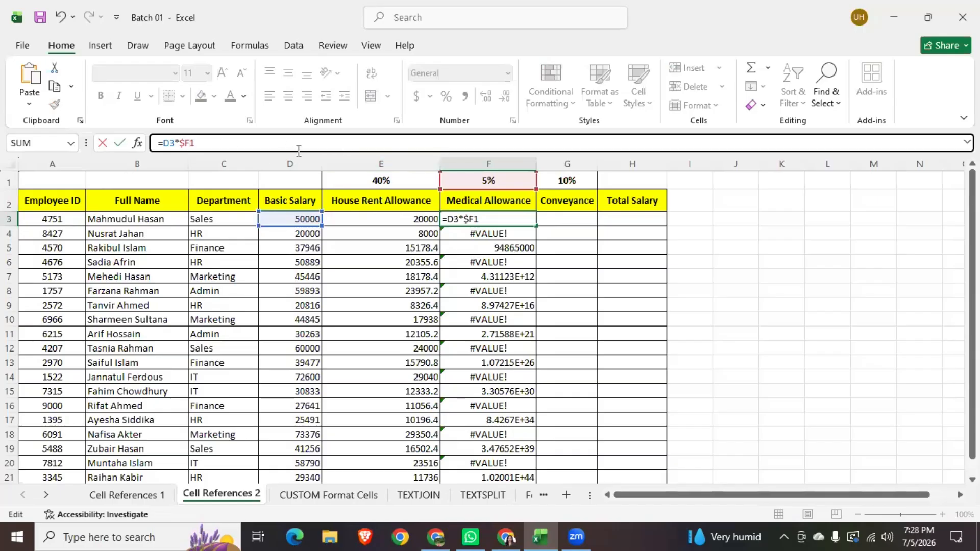
type("4")
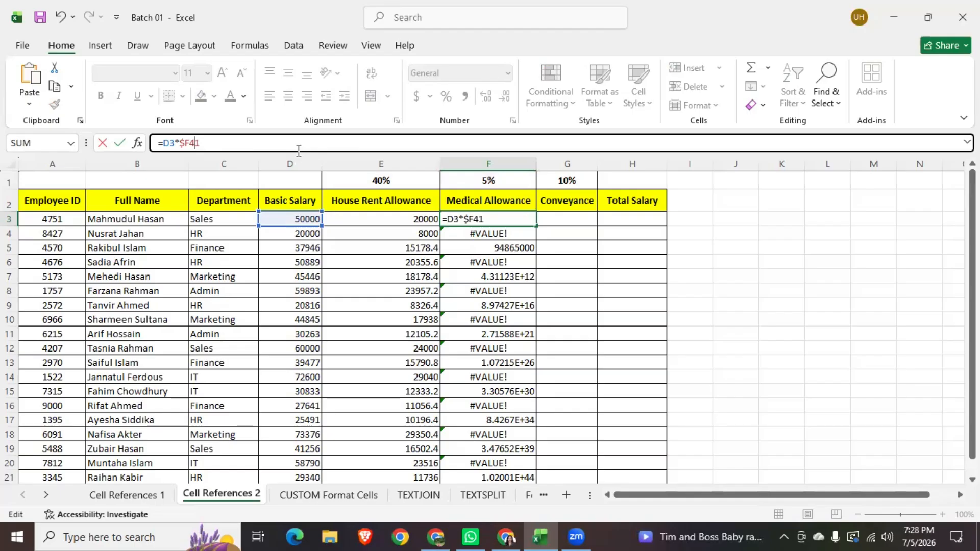
key("BackSpace")
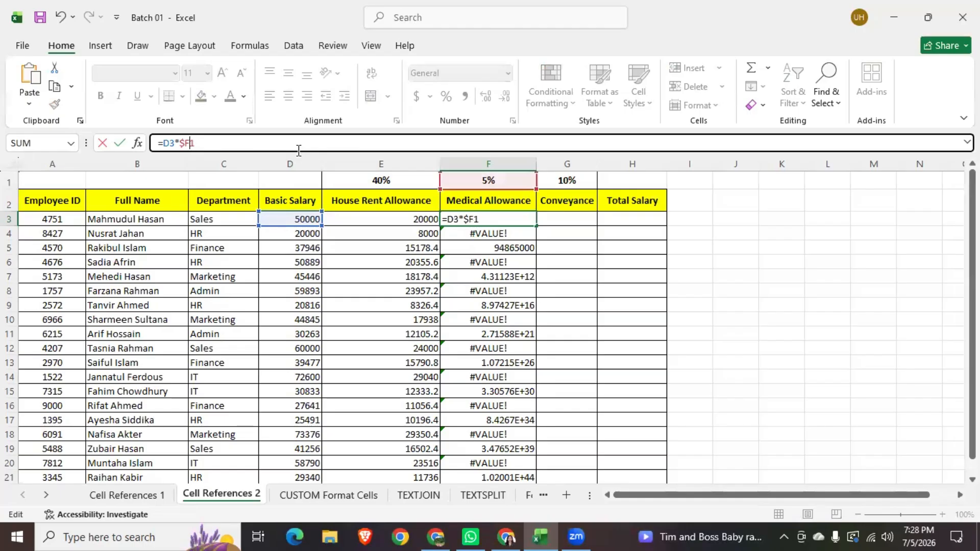
type("$")
key("Return")
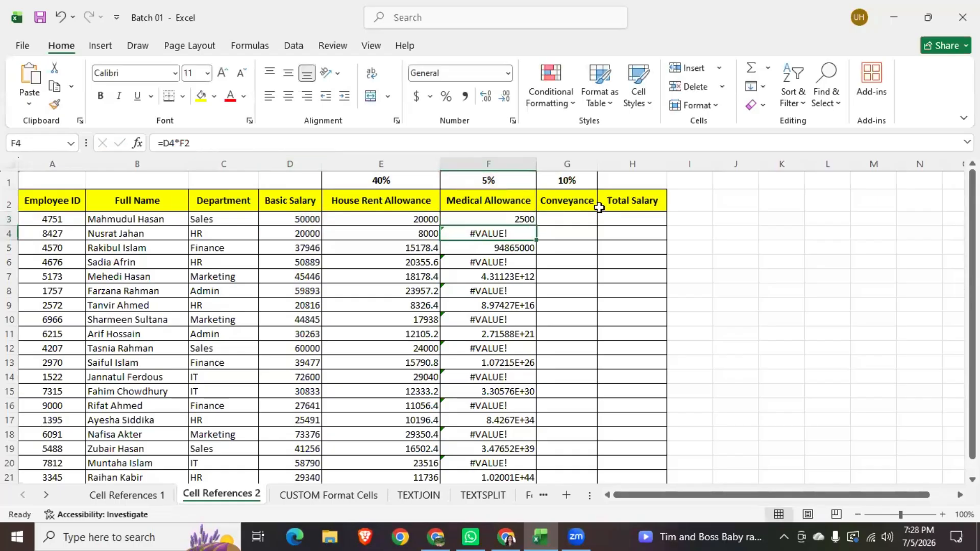
left_click(526, 218)
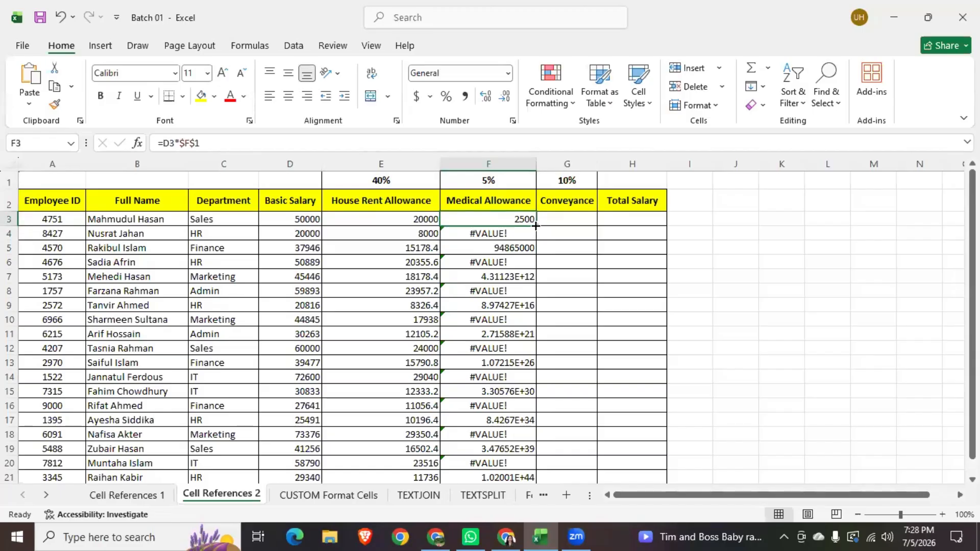
double_click(536, 224)
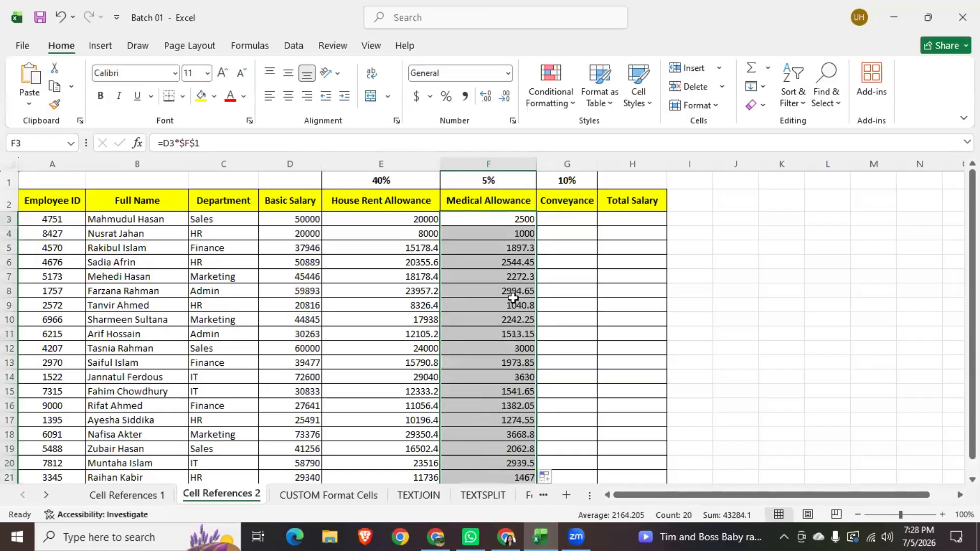
Step: Check the copied Medical Allowance formulas in F5, F4 and F11 against the fixed rate cell F1
scroll(510, 317, "down", 1)
scroll(507, 446, "up", 1)
left_click(478, 248)
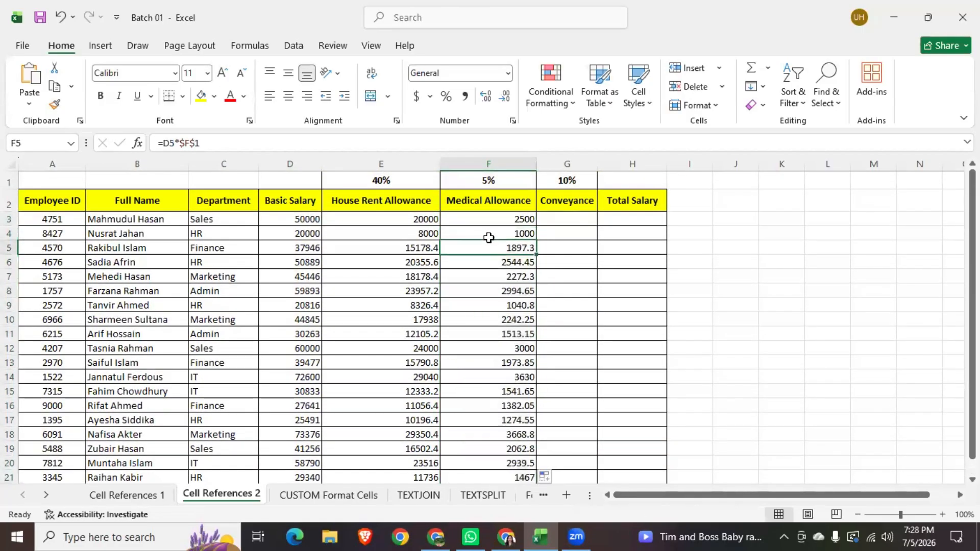
left_click(491, 231)
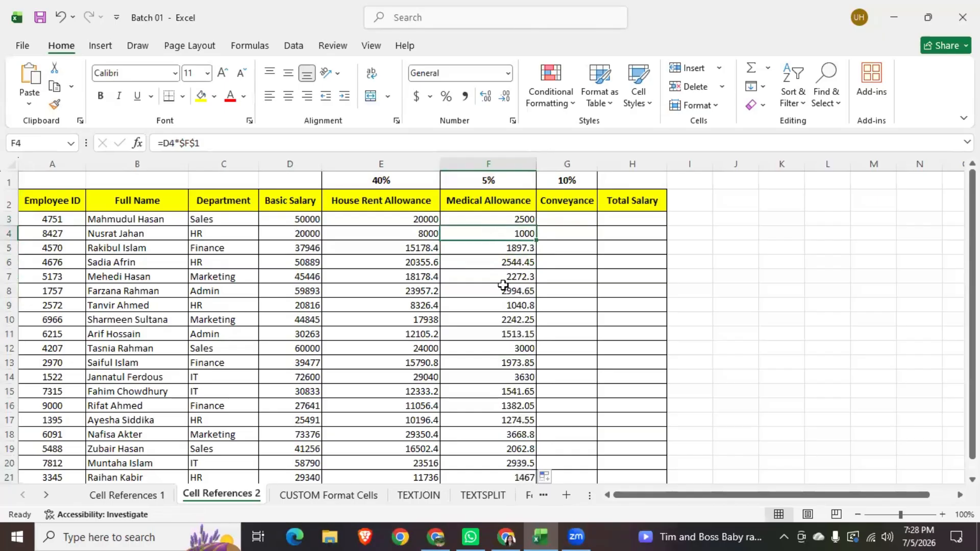
left_click(504, 334)
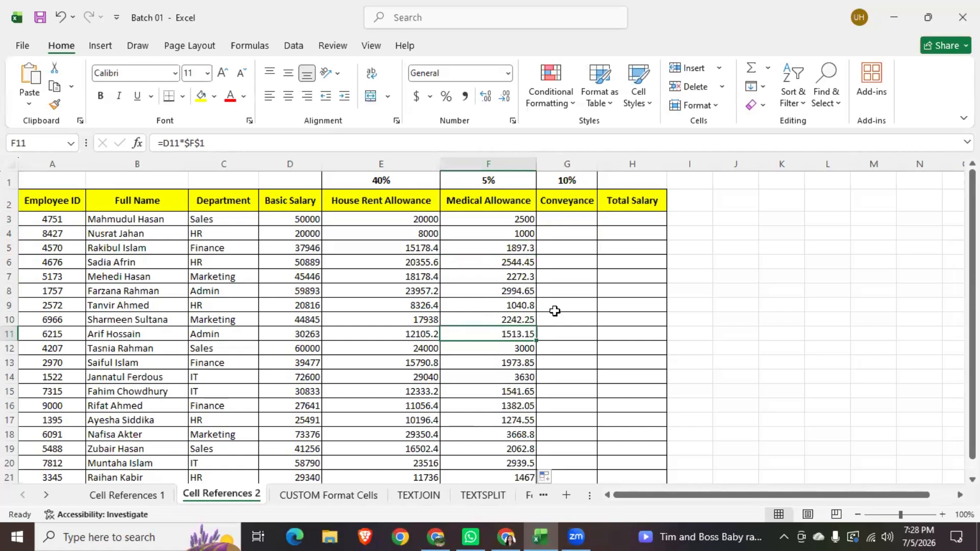
left_click(516, 183)
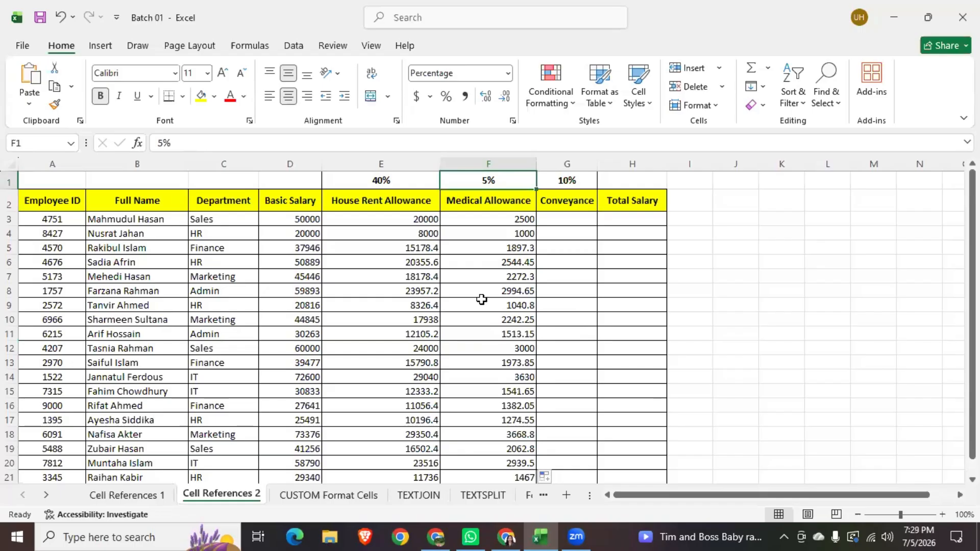
Step: Enter =D3*$G$1 in G3 to calculate the first employee's Conveyance with an absolute rate reference
left_click(567, 220)
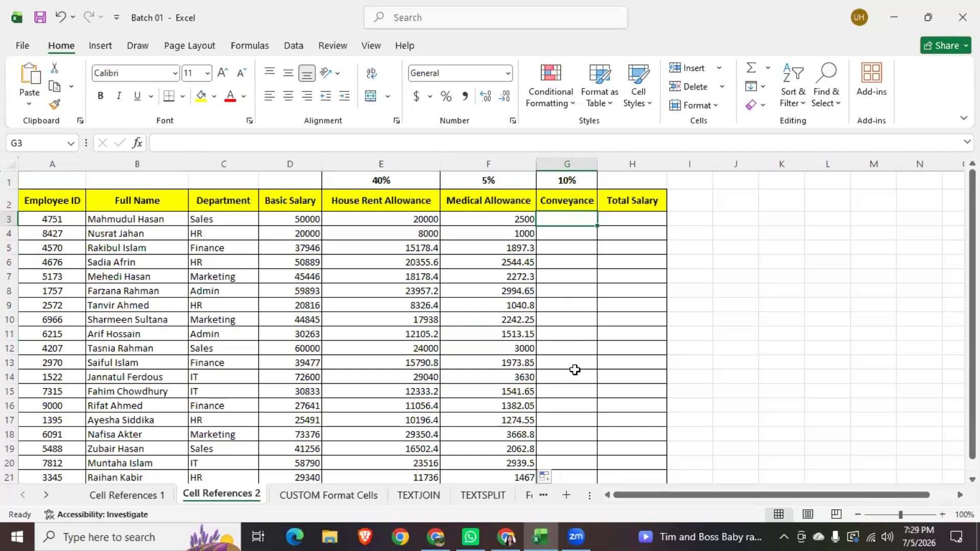
scroll(575, 378, "down", 2)
scroll(577, 385, "up", 2)
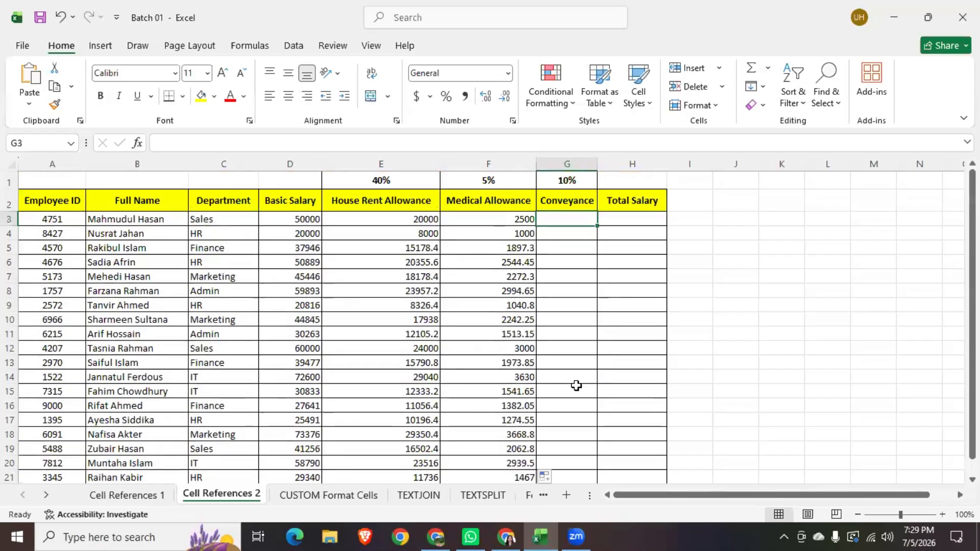
type("=")
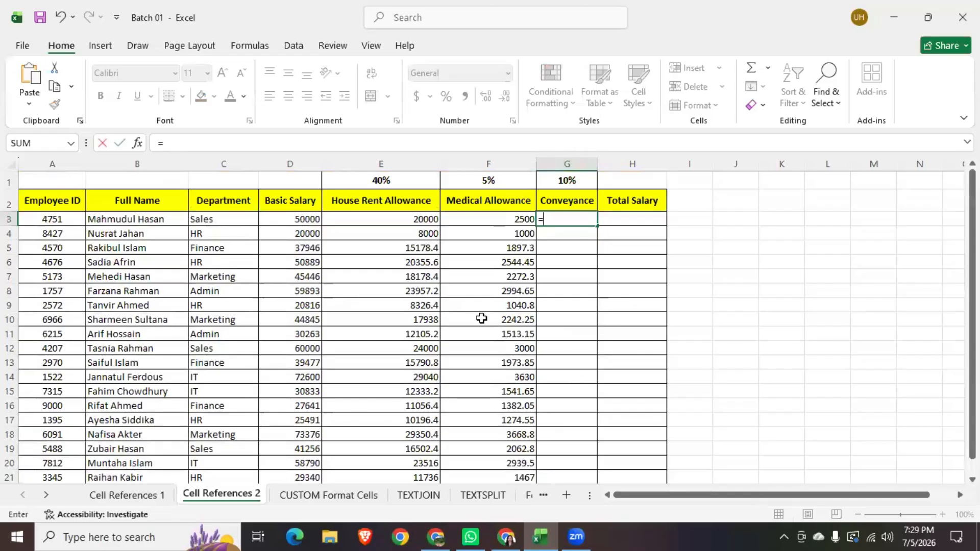
left_click(302, 217)
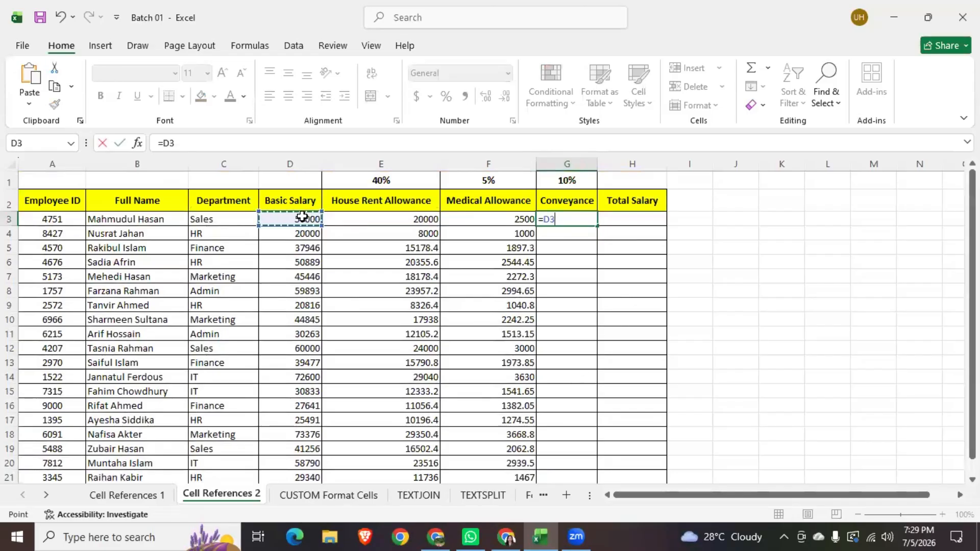
type("*")
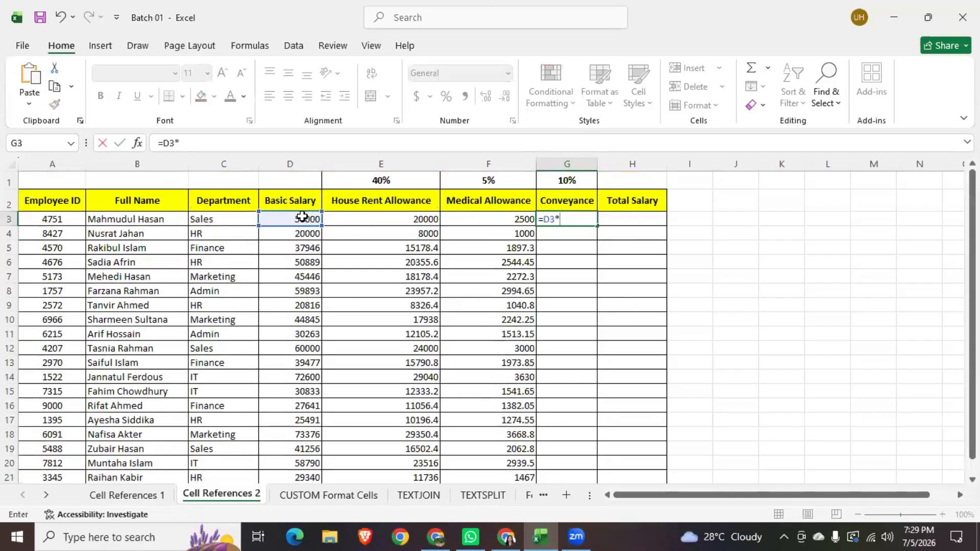
left_click(569, 183)
left_click_drag(191, 143, 181, 145)
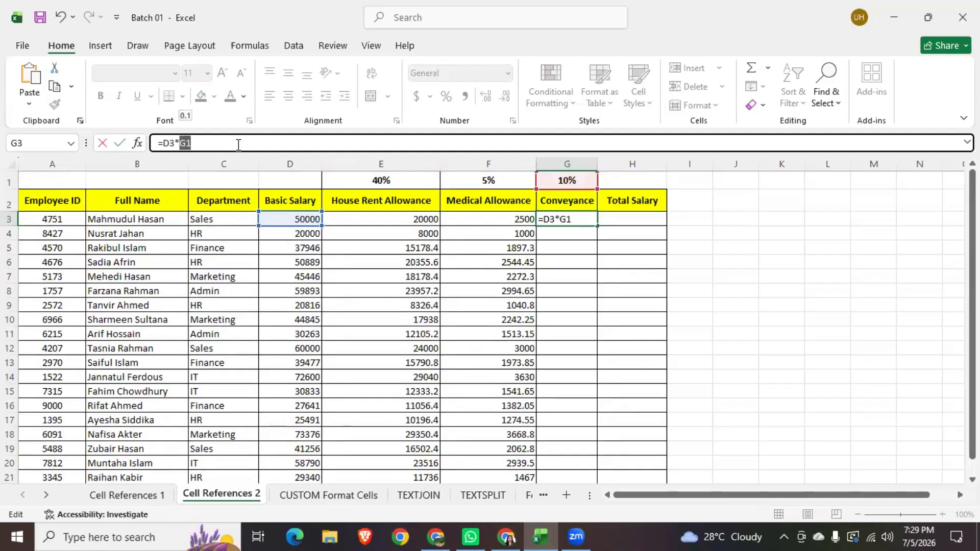
key("F4")
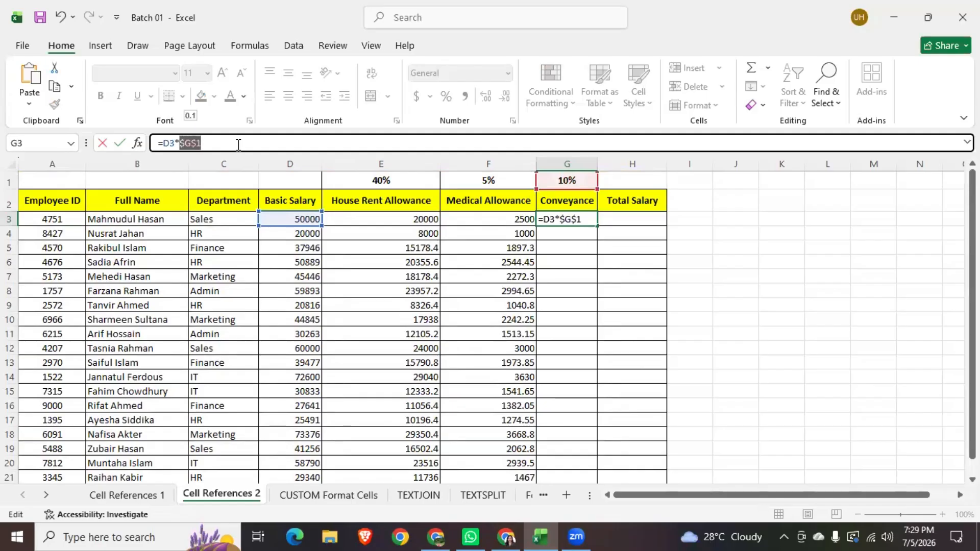
left_click(238, 144)
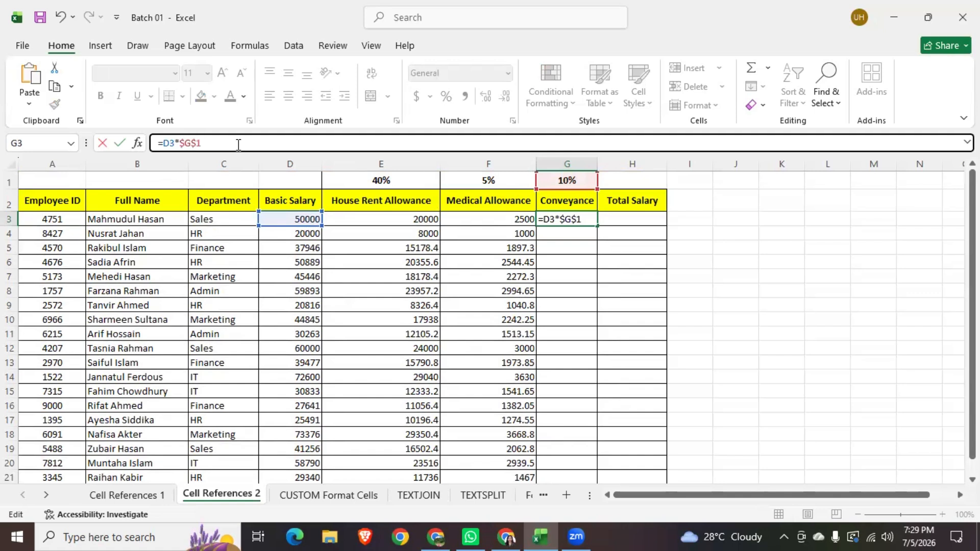
left_click(545, 218)
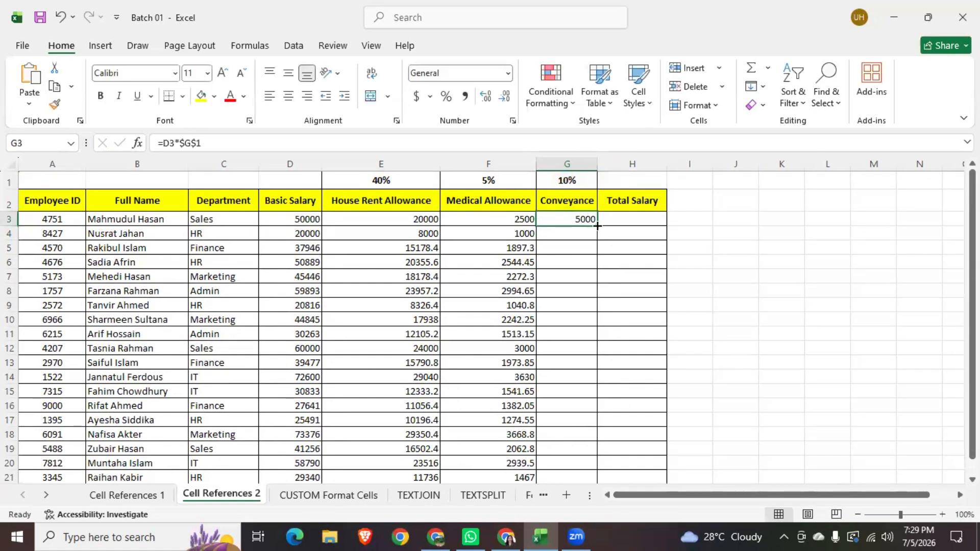
Step: Fill the G3 formula down the Conveyance column and inspect the copied formula in G15
double_click(597, 225)
scroll(584, 394, "down", 2)
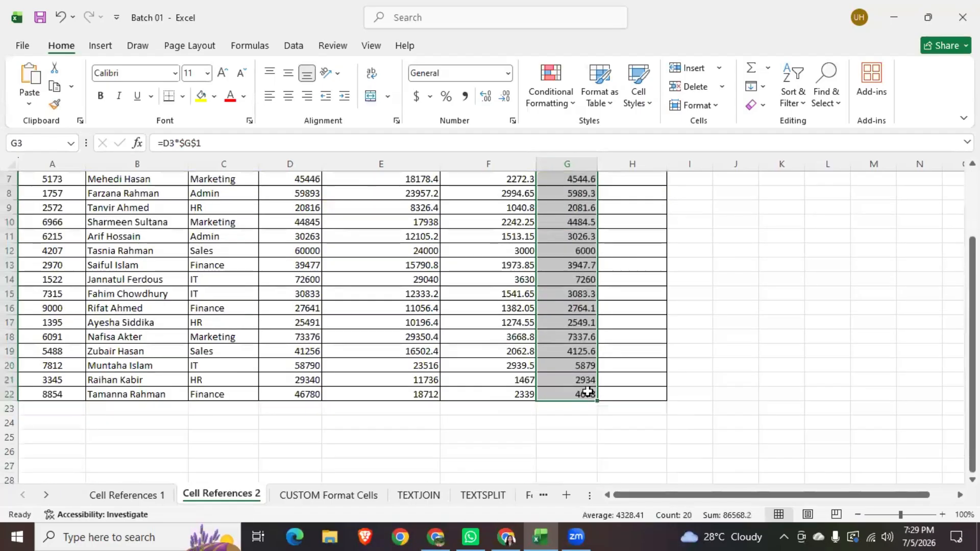
scroll(585, 391, "up", 2)
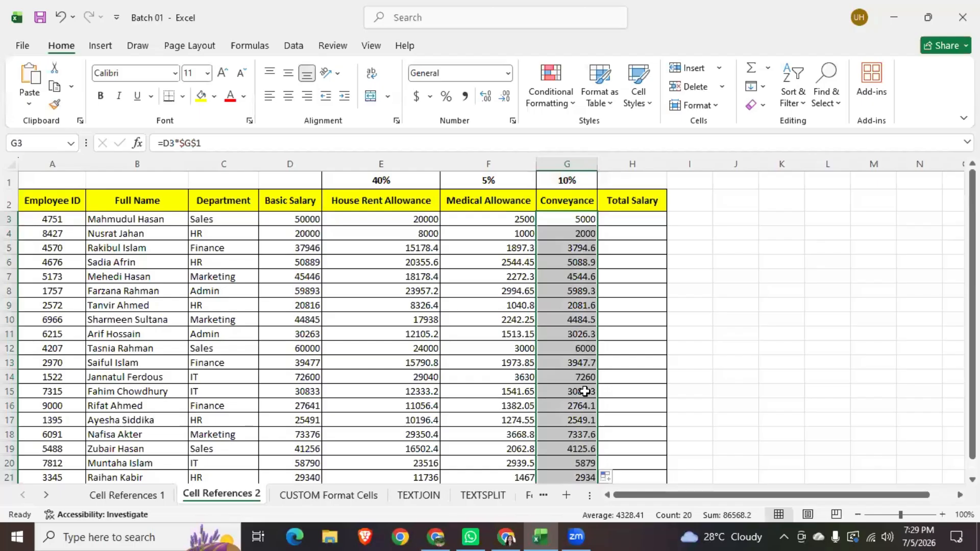
left_click(585, 391)
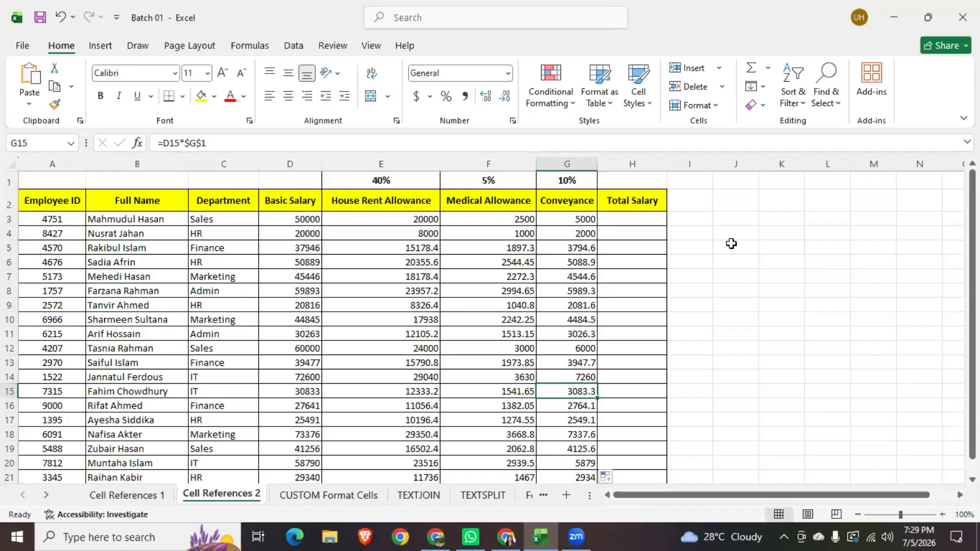
Step: Compare the first employee's House Rent, Medical Allowance and Conveyance formulas in E3, F3 and G3
left_click(401, 218)
left_click(452, 217)
left_click(585, 220)
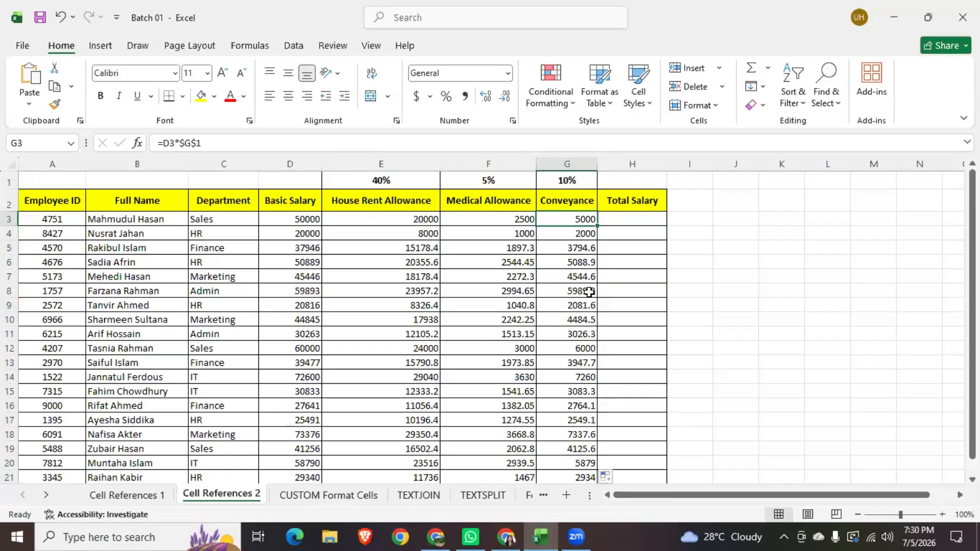
left_click(390, 219)
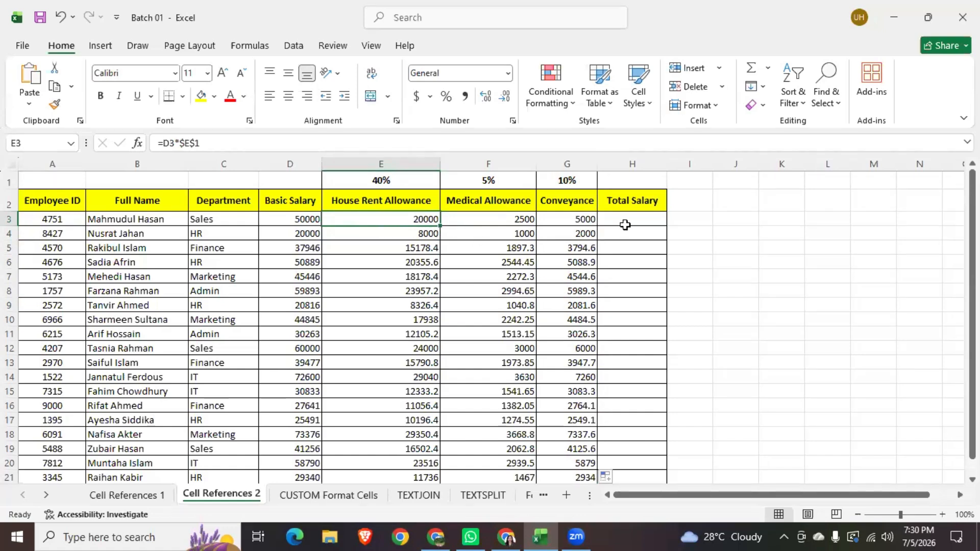
left_click(492, 217)
left_click(584, 217)
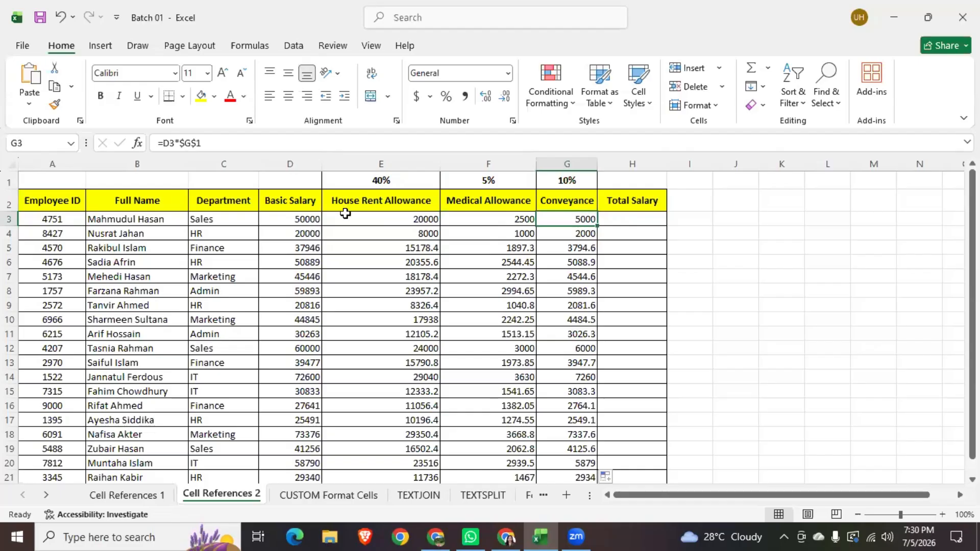
left_click(372, 215)
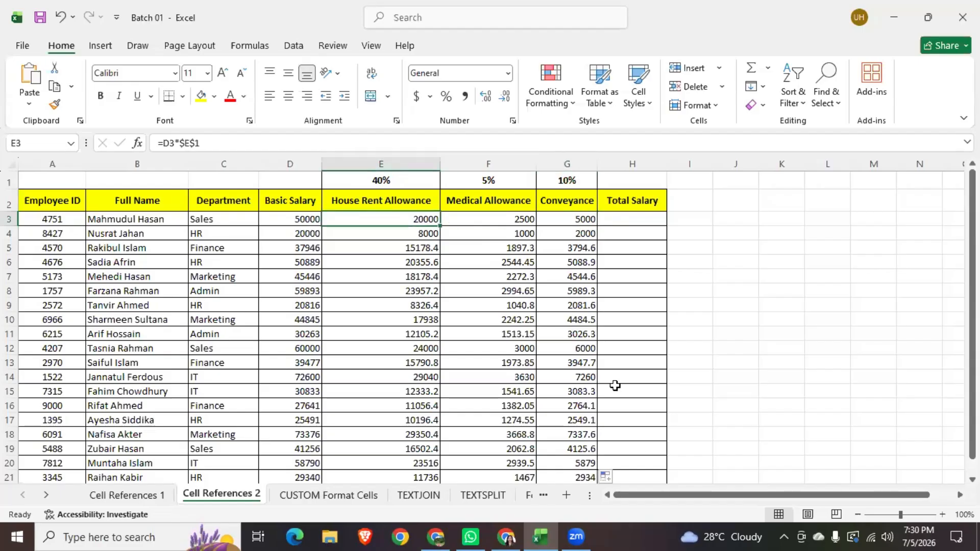
Step: Switch to the Canva presentation, highlight the word "Mixed" in the Cell References bullet, and return to the Excel workbook
scroll(577, 395, "down", 2)
scroll(577, 395, "up", 2)
left_click(491, 465)
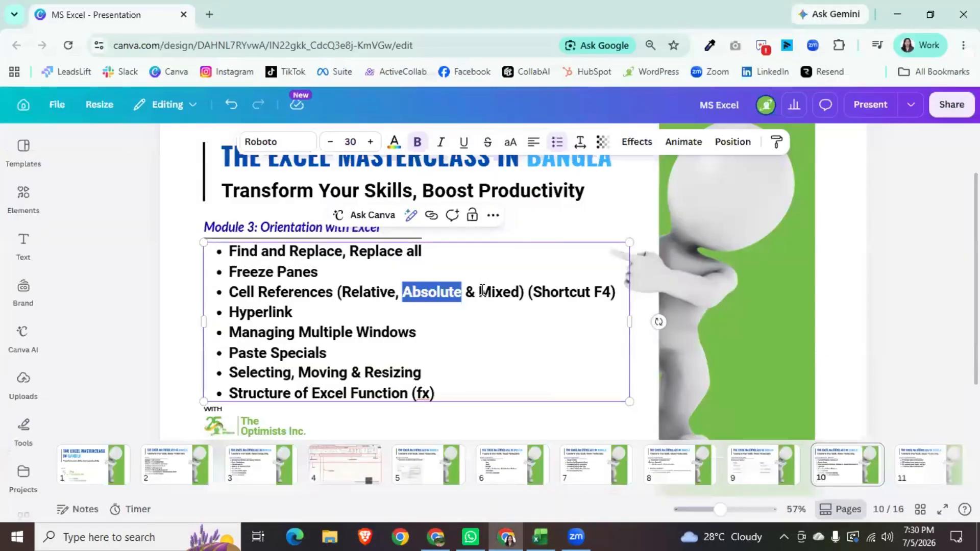
double_click(482, 291)
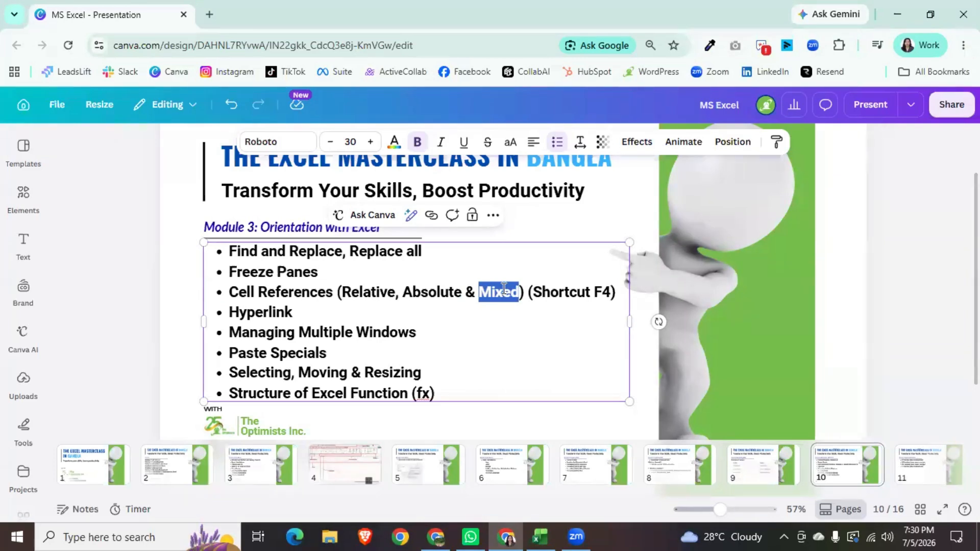
left_click(898, 14)
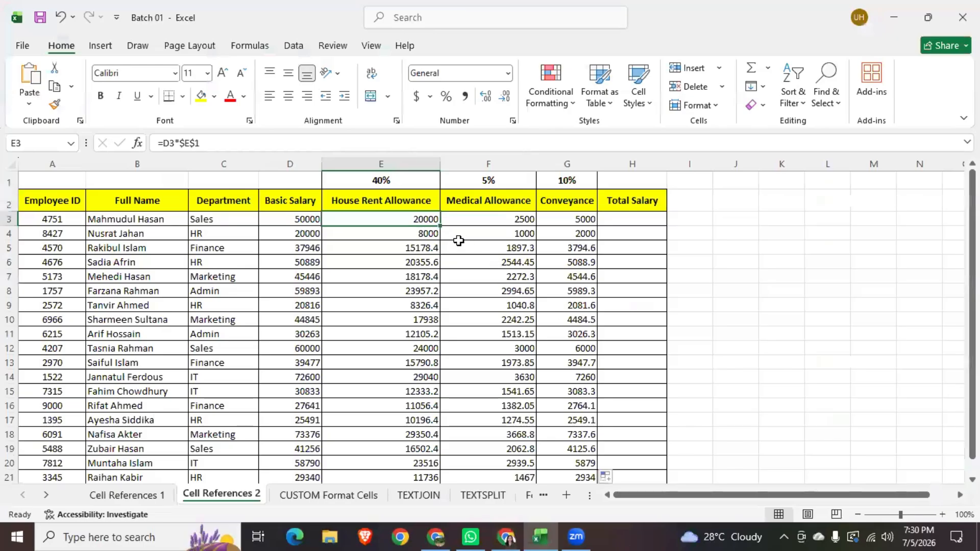
Step: Clear the House Rent Allowance formulas from E3 to E22
scroll(398, 320, "down", 2)
left_click(387, 398, "shift")
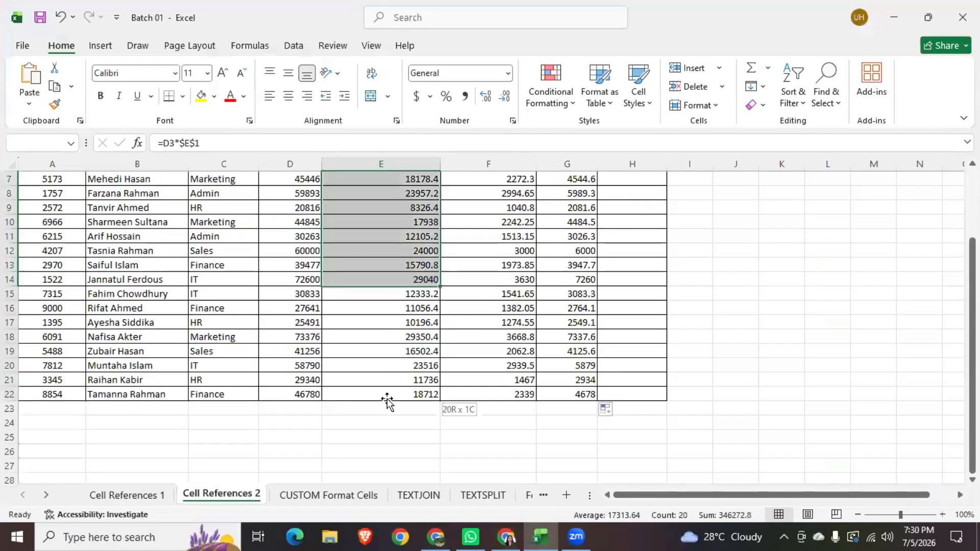
key("Delete")
scroll(389, 394, "up", 2)
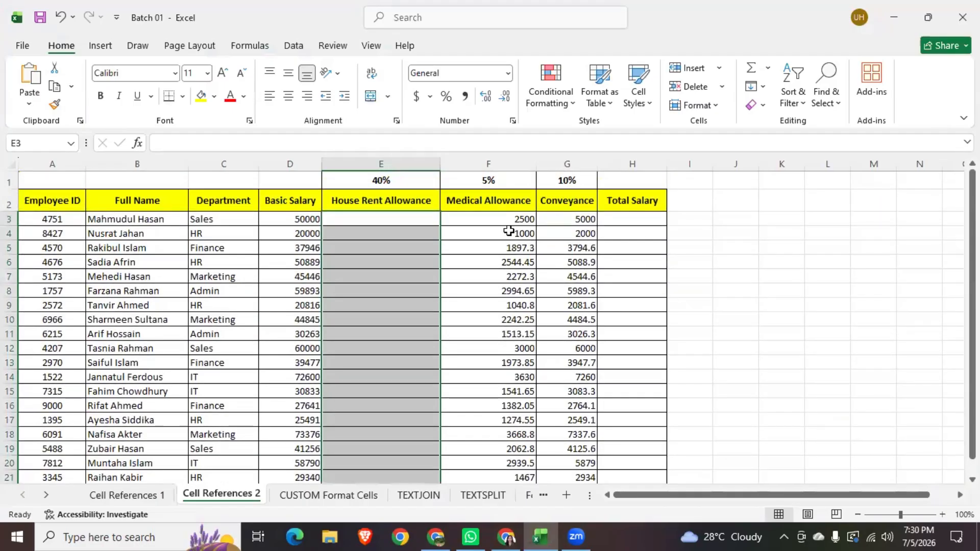
Step: Clear the Medical Allowance formulas from F3 to F22
left_click(503, 223)
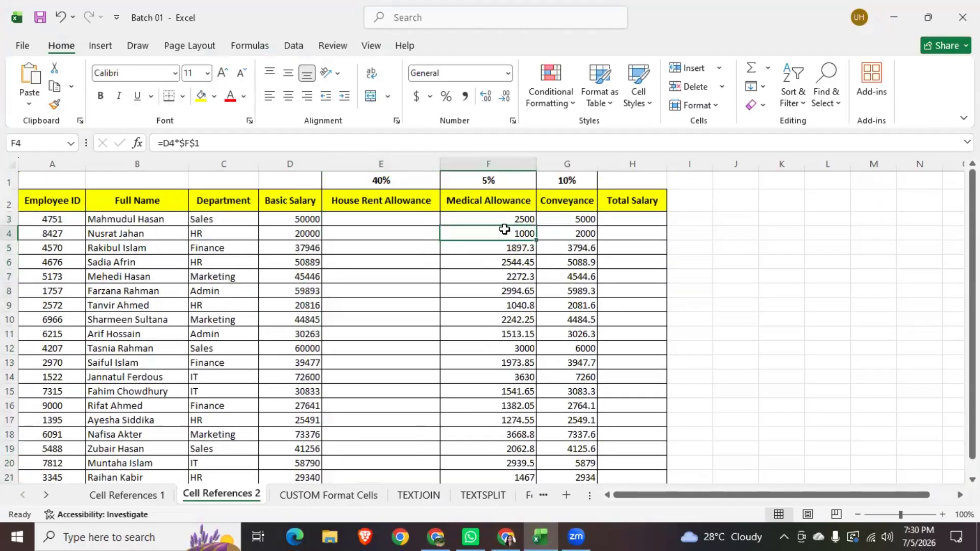
scroll(479, 344, "down", 3)
left_click(477, 344, "shift")
key("Delete")
scroll(518, 385, "up", 3)
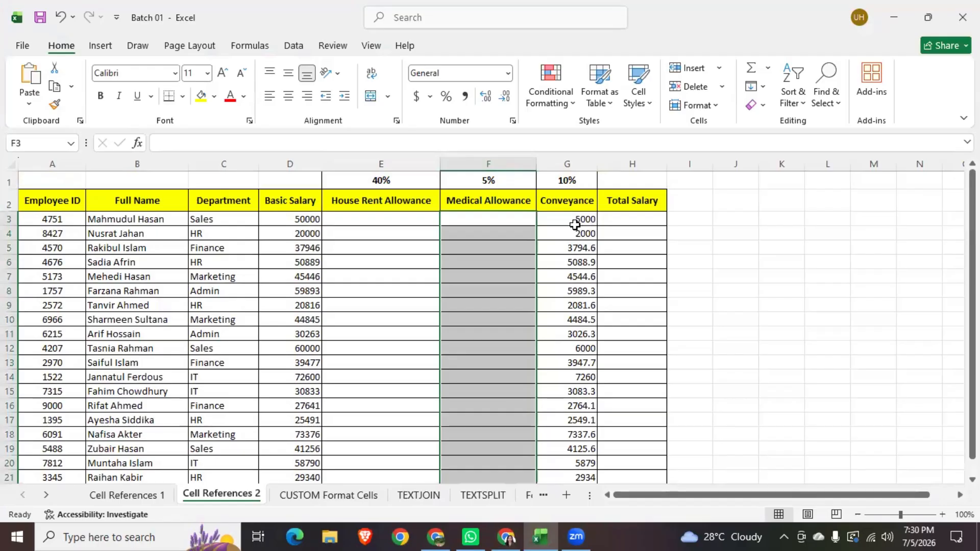
Step: Clear the Conveyance formulas from G3 to G22
left_click(575, 226)
scroll(567, 327, "down", 3)
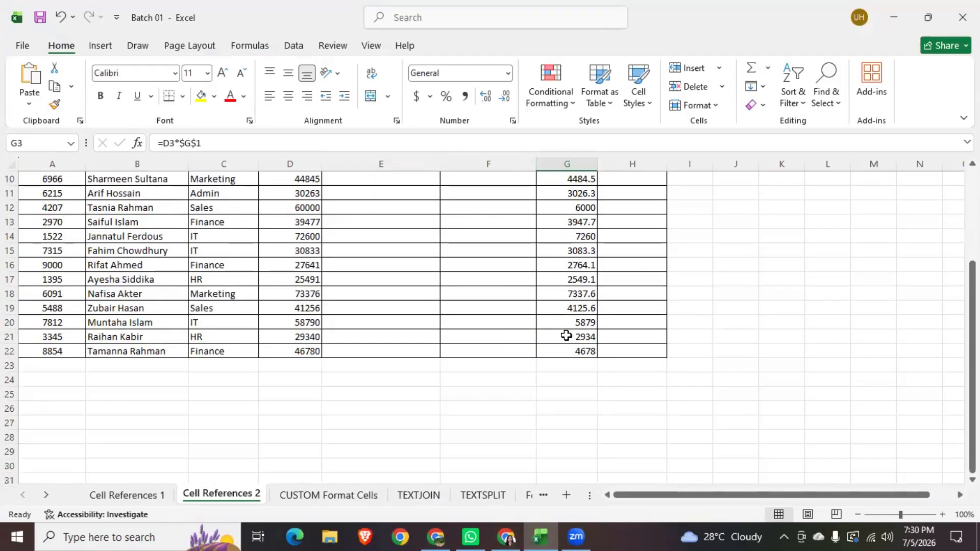
left_click(564, 348, "shift")
key("Delete")
scroll(564, 343, "up", 3)
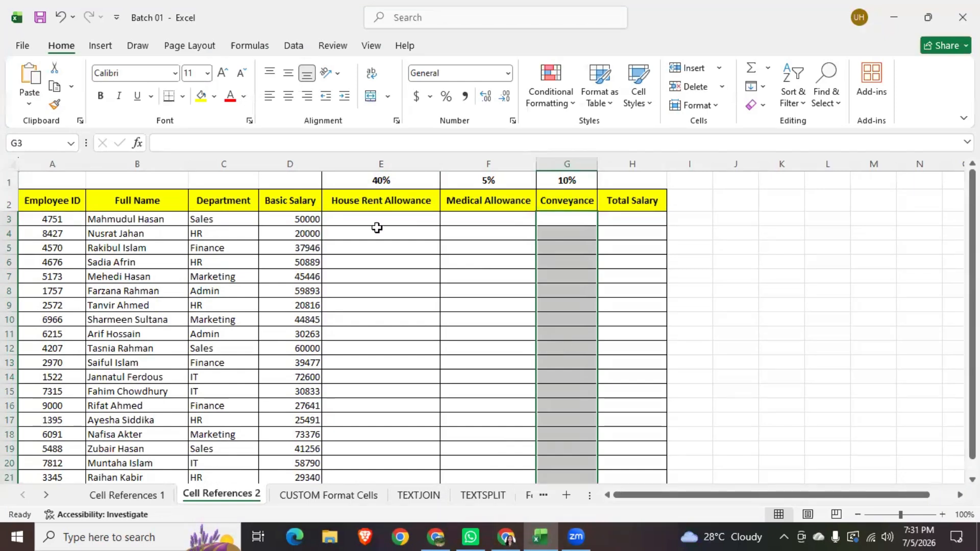
Step: Enter the relative formula =D3*E1 in E3 for the first employee's House Rent Allowance and reselect that cell
left_click(377, 233)
left_click(382, 219)
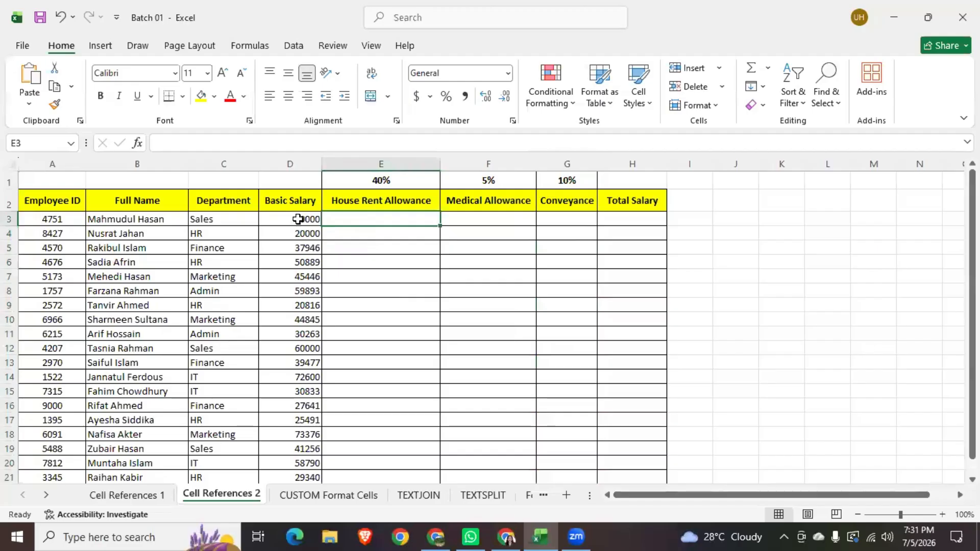
left_click(301, 219)
left_click(386, 218)
type("=")
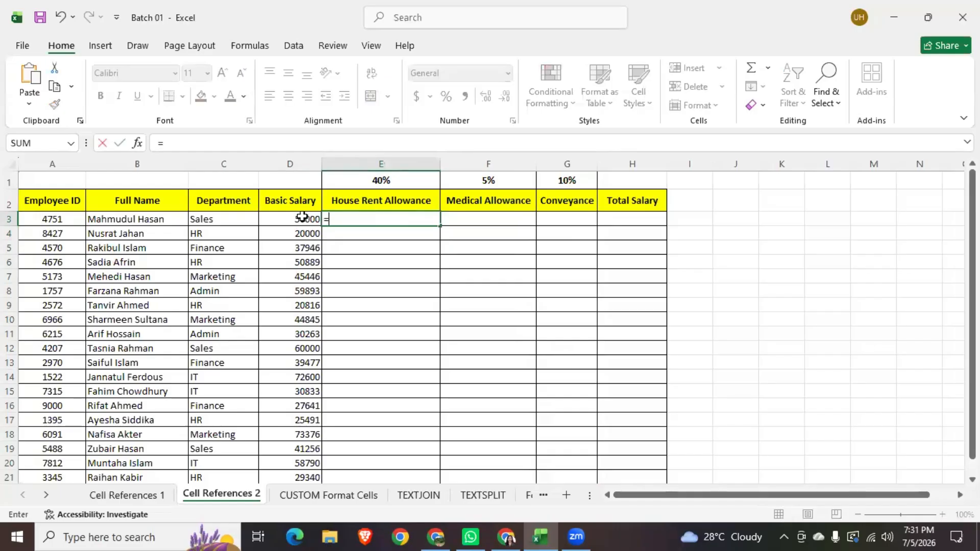
left_click(303, 219)
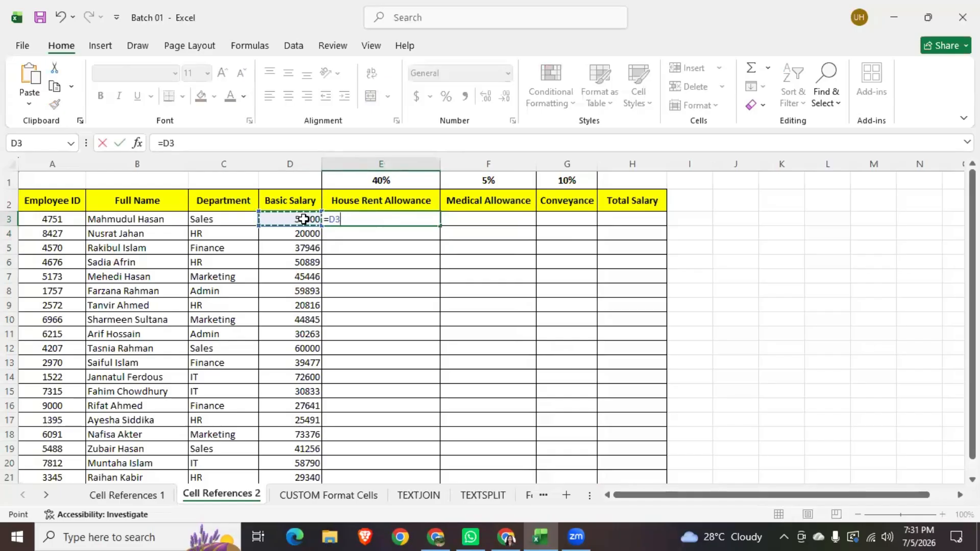
type("*")
left_click(386, 183)
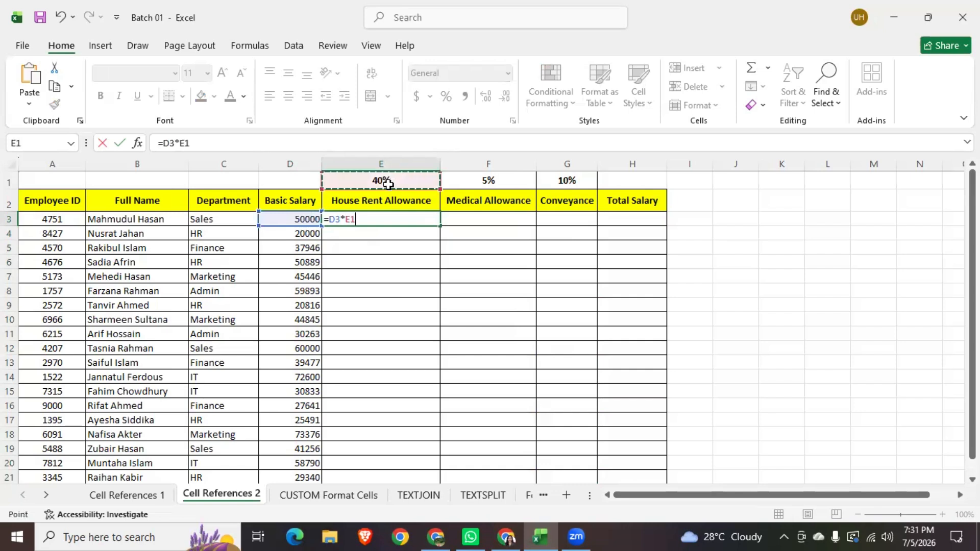
key("Return")
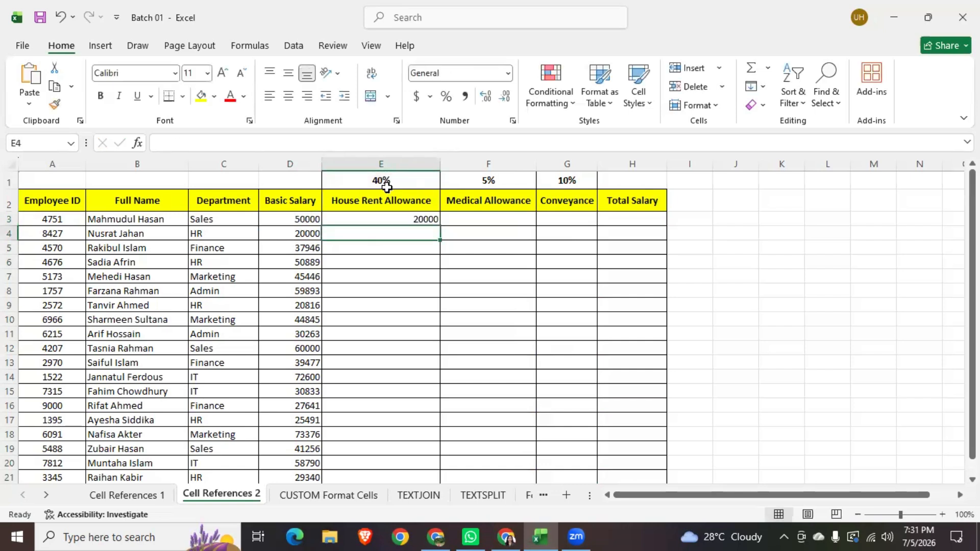
left_click(394, 220)
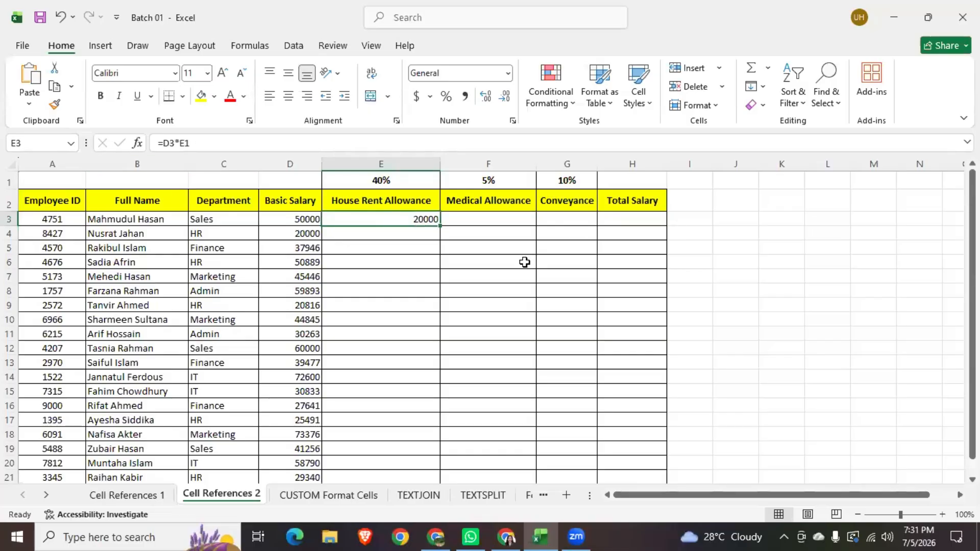
Step: Examine row 3 and the House Rent Allowance, Medical Allowance and Conveyance columns in relation to the formula in E3
left_click(11, 217)
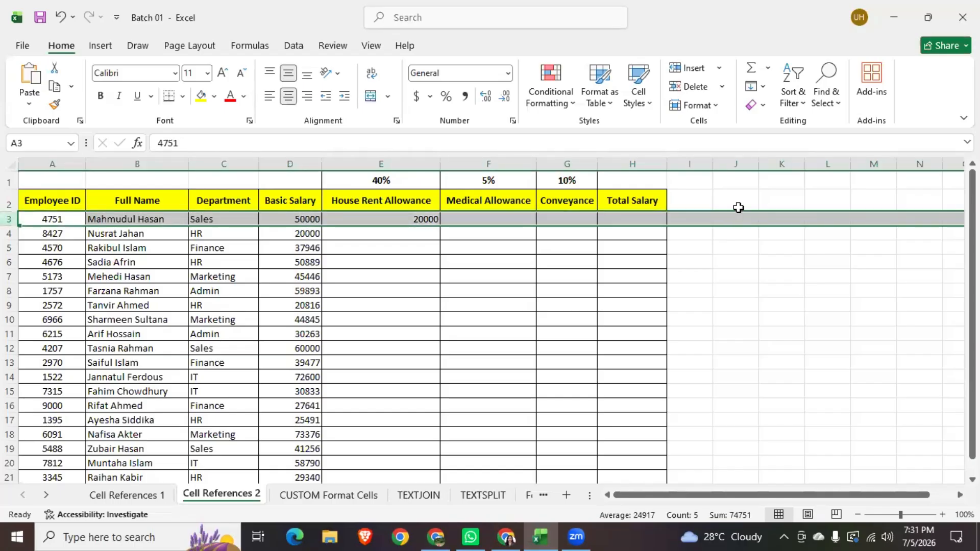
left_click(383, 161)
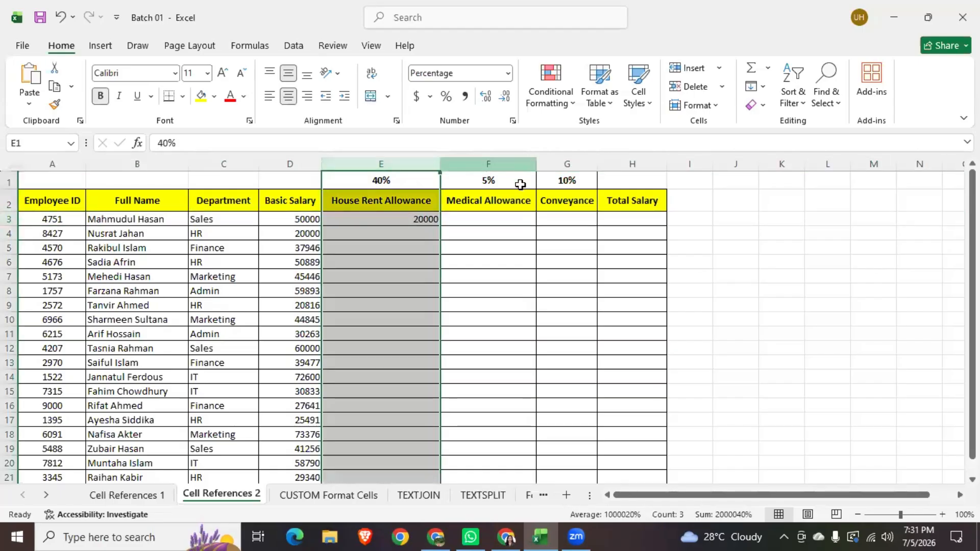
left_click(506, 164)
left_click(574, 161)
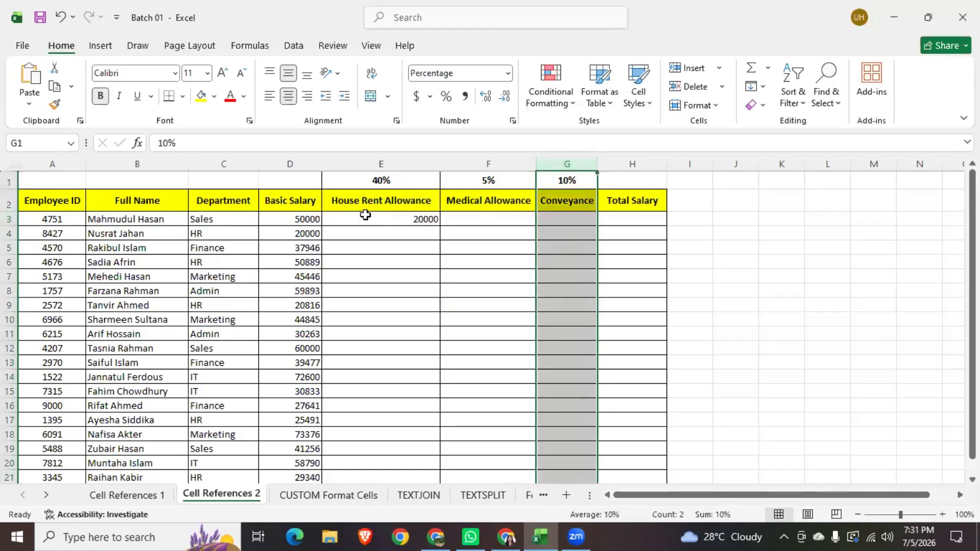
left_click(366, 214)
Step: Examine the Basic Salary column and step through its cells from D3 down to D7
left_click(291, 162)
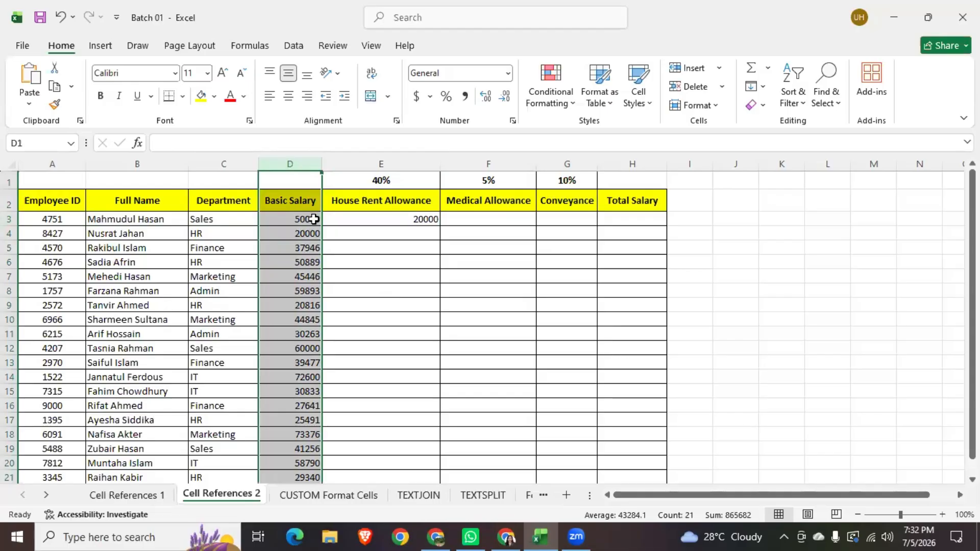
left_click(314, 220)
left_click(303, 237)
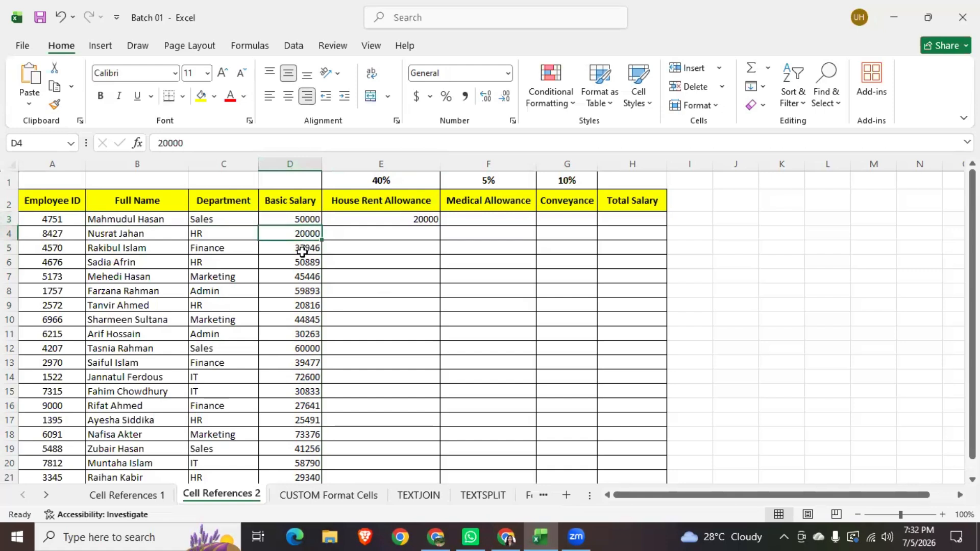
left_click(303, 253)
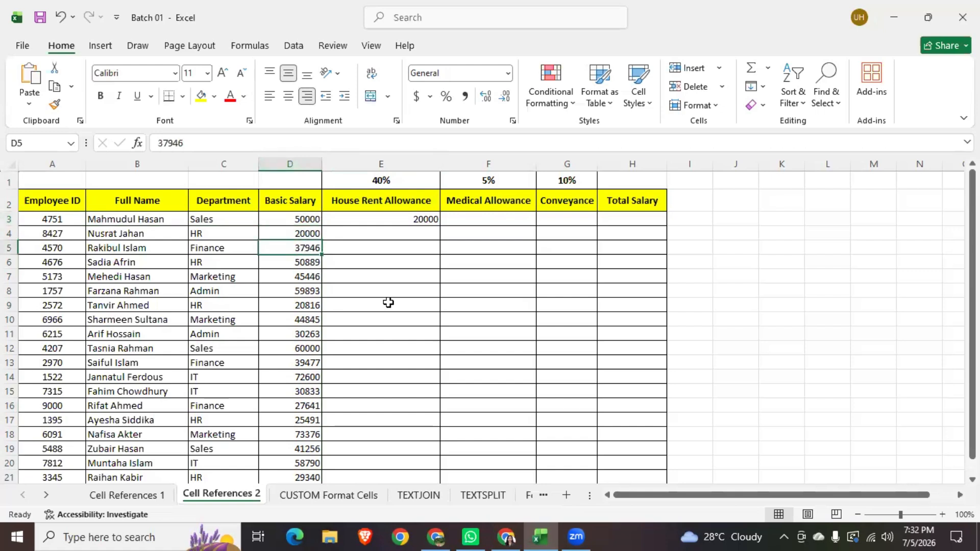
left_click(308, 225)
left_click(304, 251)
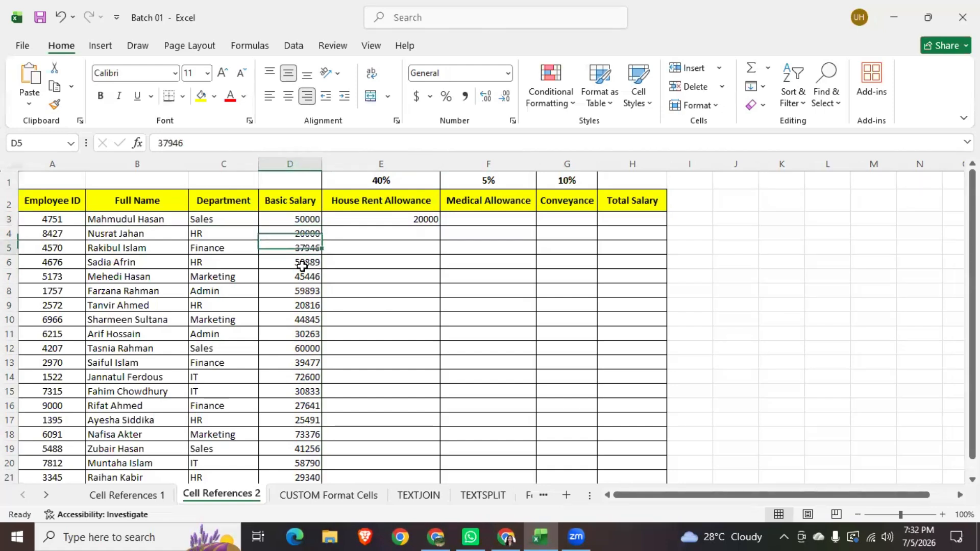
left_click(302, 272)
left_click(301, 262)
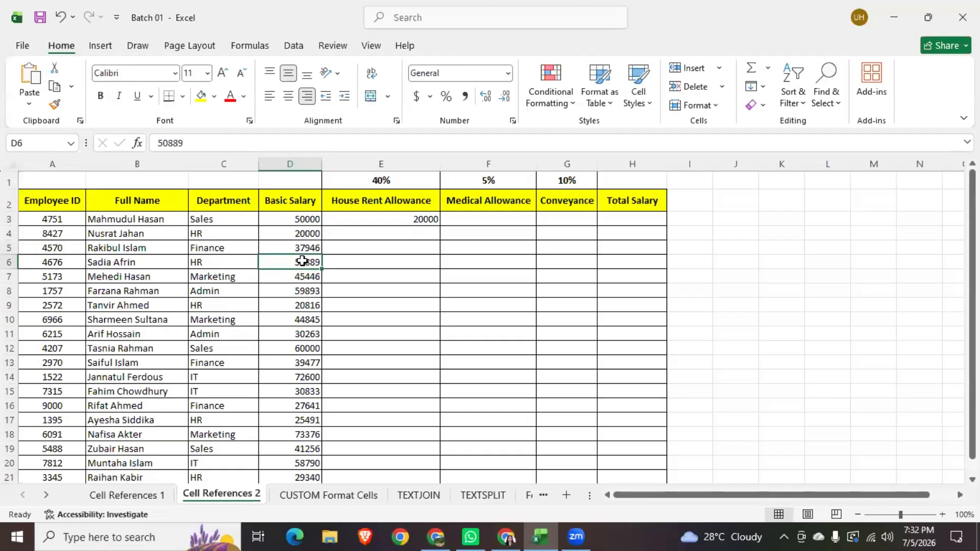
Step: Compare the rate cell E1 and the whole of row 1 with the allowance cells E3, F3 and G3
left_click(391, 176)
left_click(373, 221)
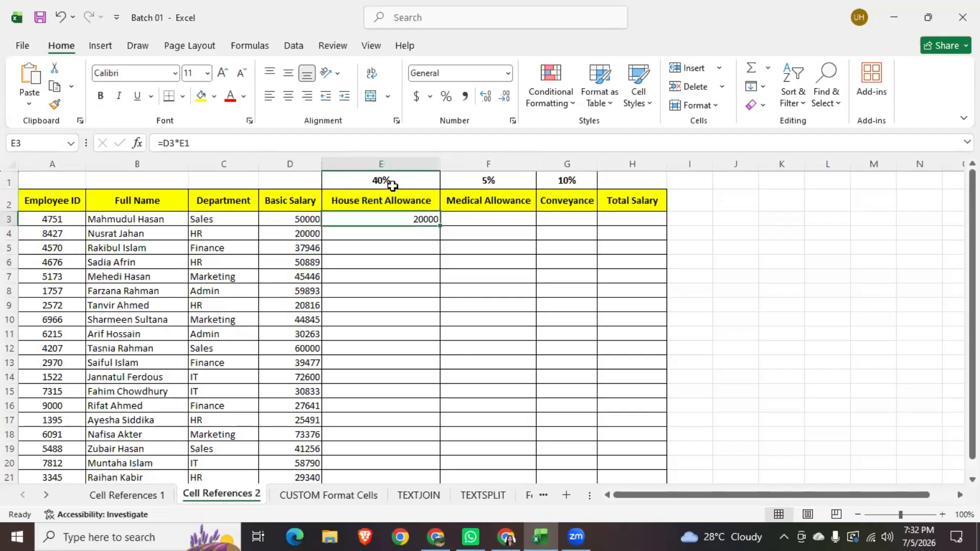
left_click(470, 225)
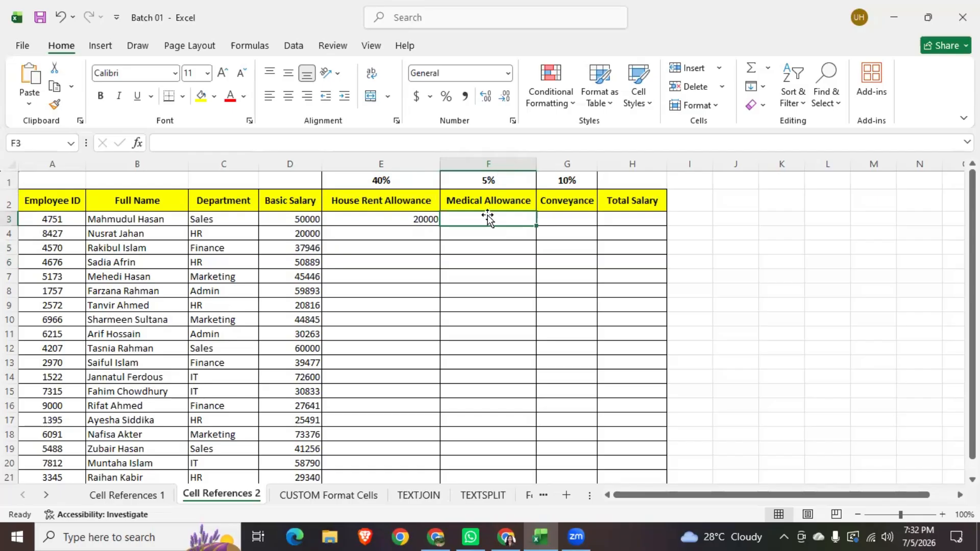
left_click(562, 220)
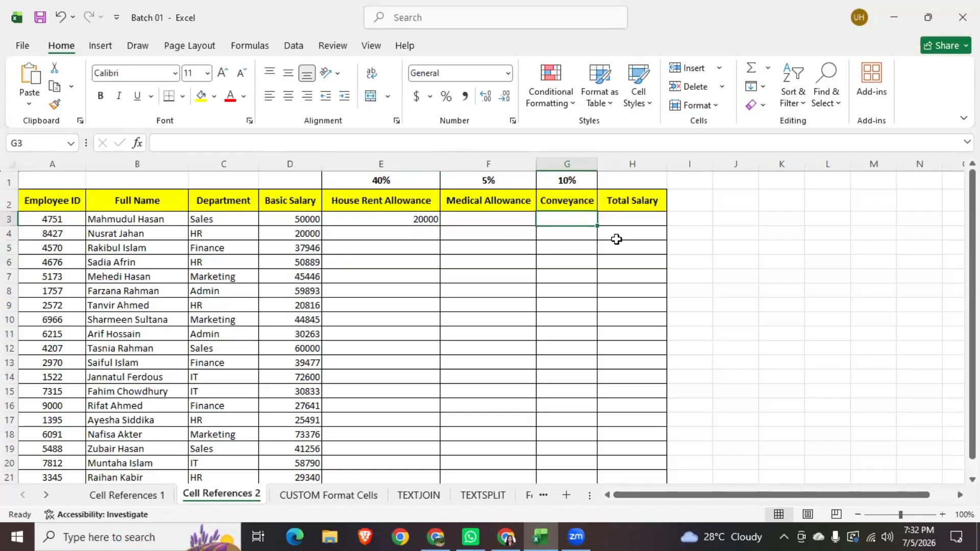
left_click(12, 182)
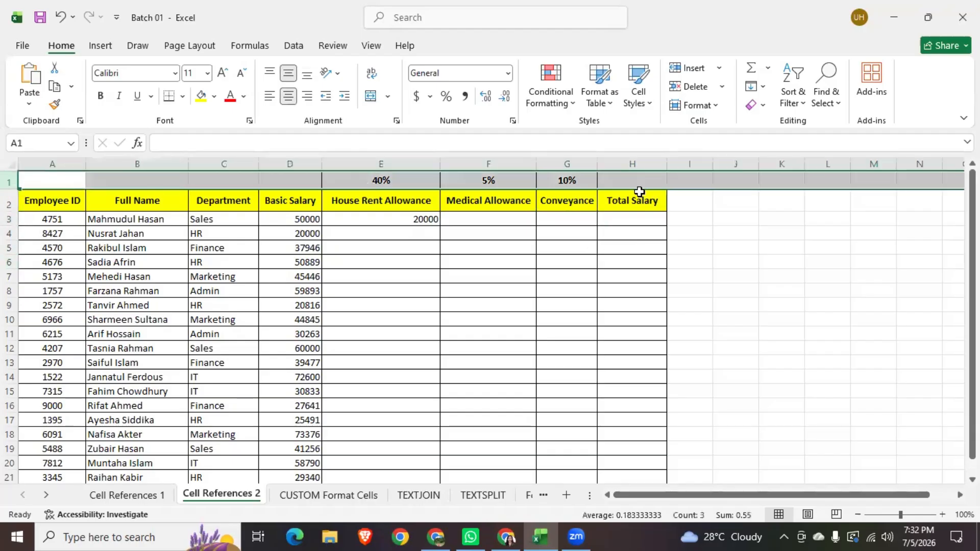
left_click(411, 223)
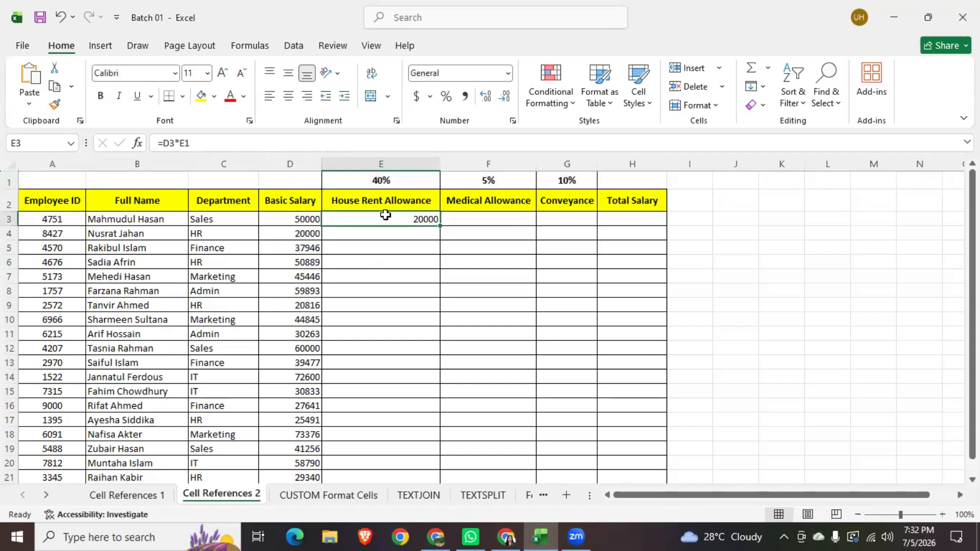
Step: Examine the column and row parts of the E1 reference, comparing it with rate cells F1 and G1 in row 1
left_click(399, 181)
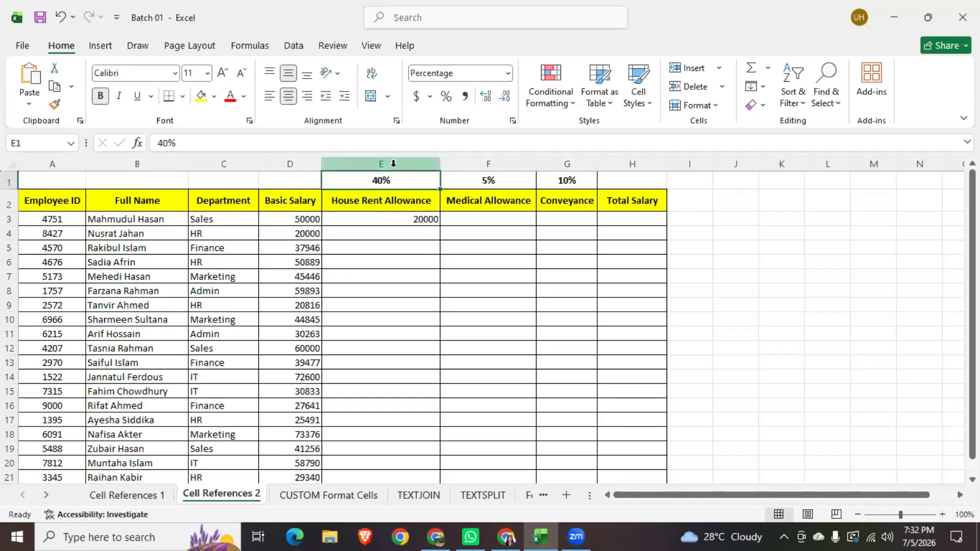
left_click(392, 165)
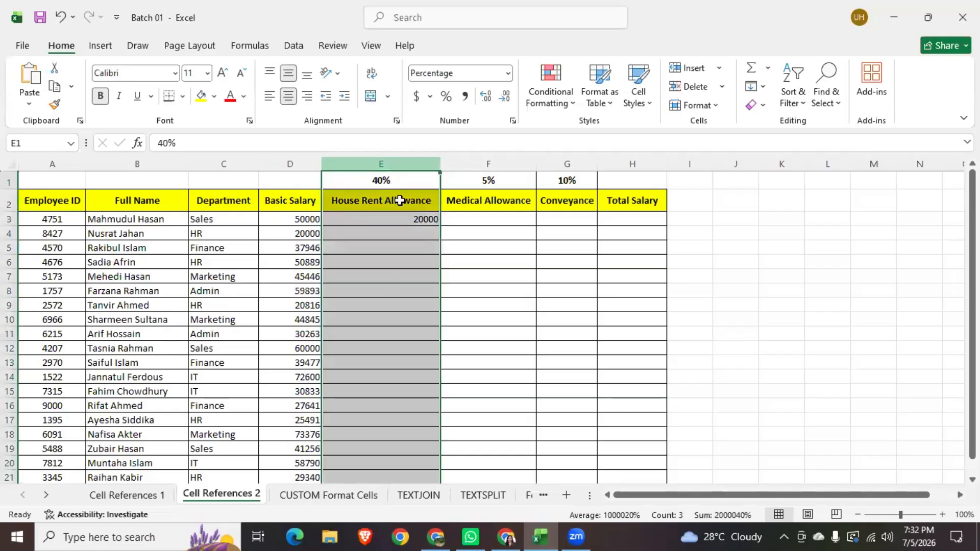
left_click(399, 182)
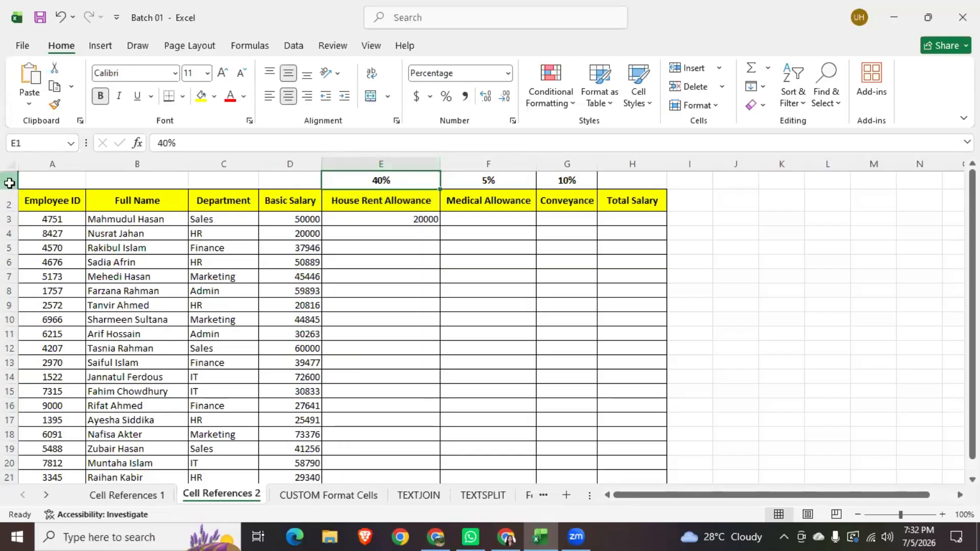
left_click(9, 183)
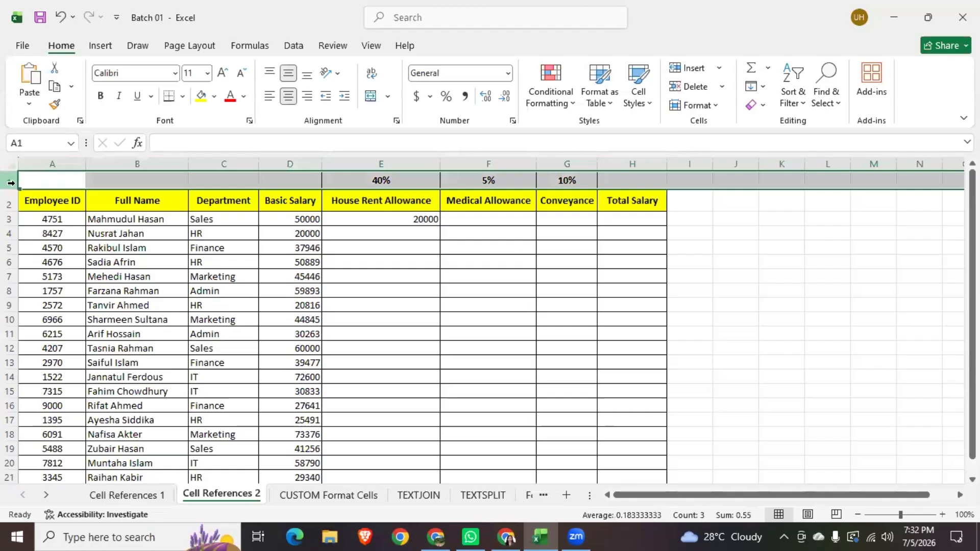
left_click(379, 184)
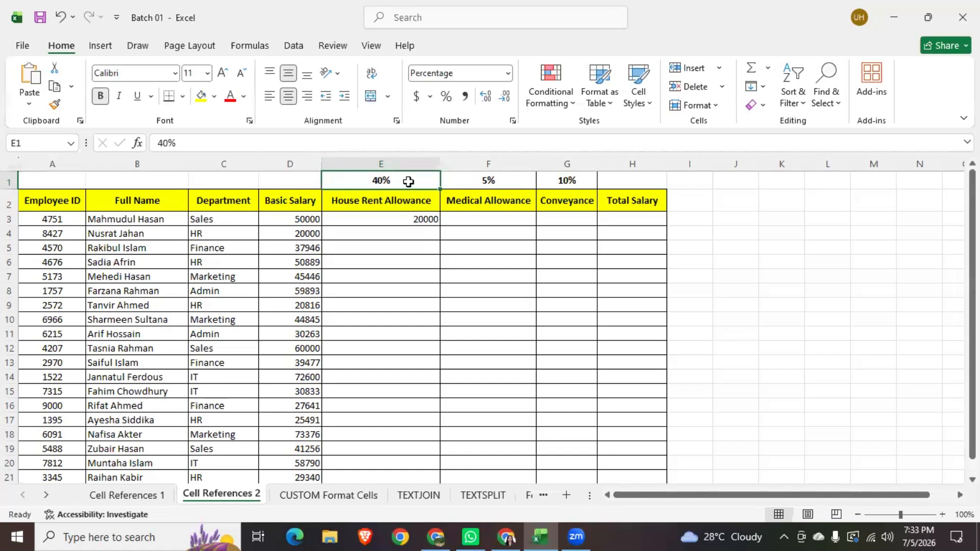
left_click(505, 182)
left_click(570, 182)
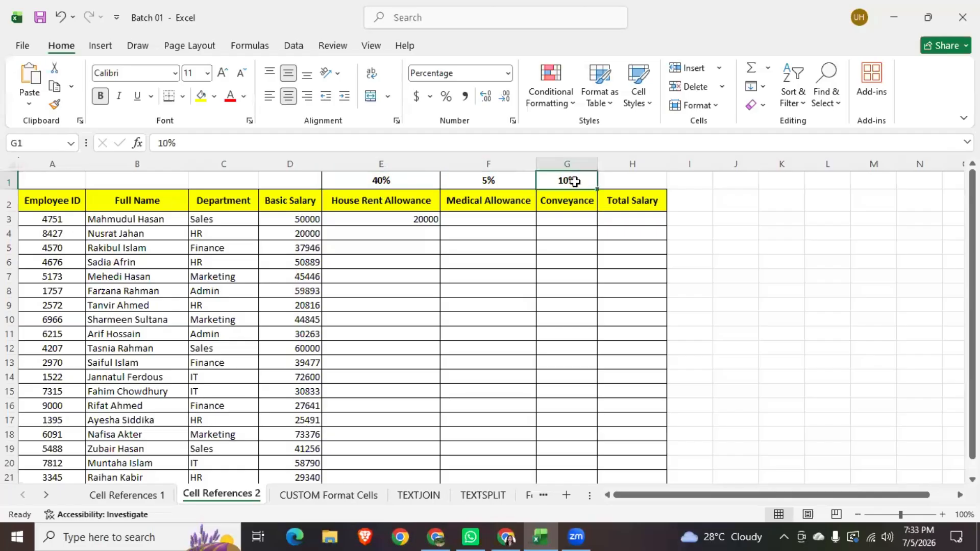
left_click(415, 187)
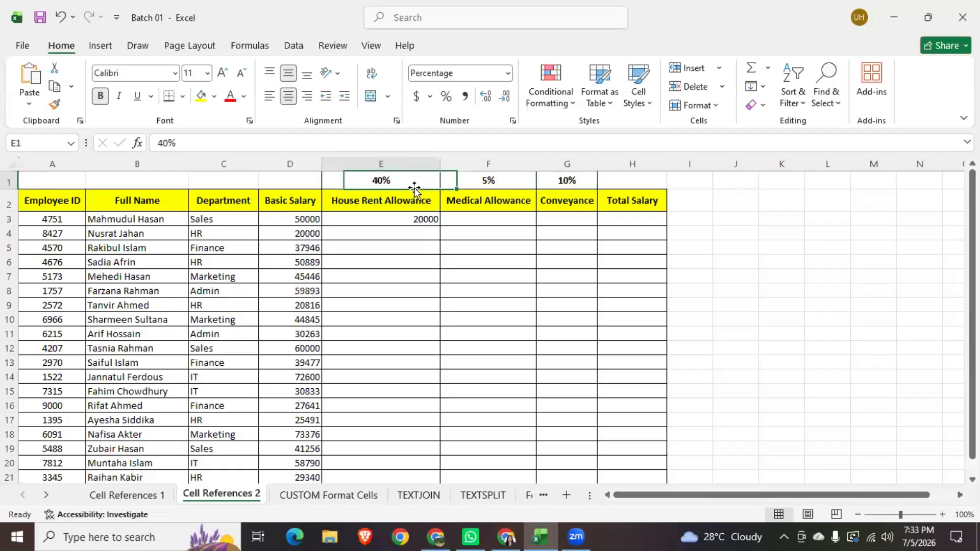
left_click(11, 182)
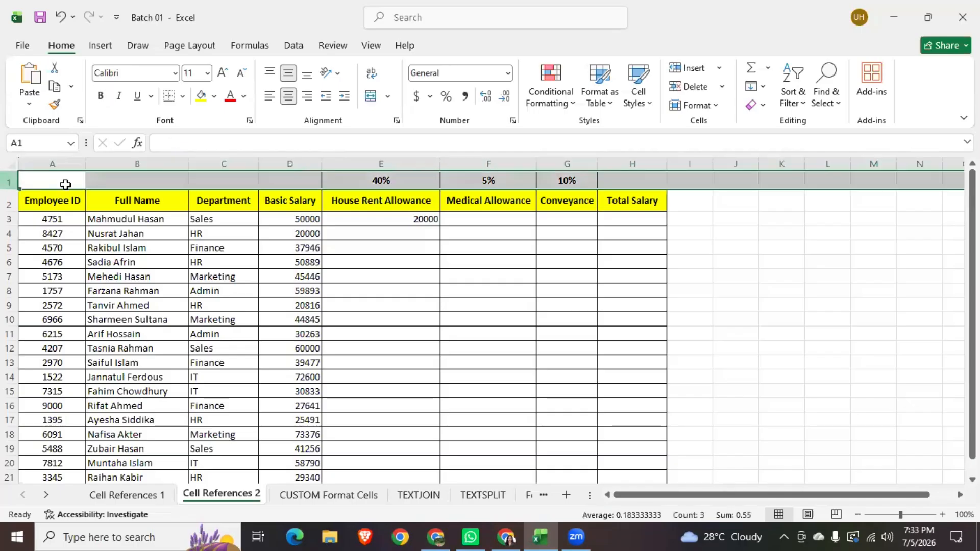
Step: Examine column E from the rate in E1 through the header to the formula in E3
left_click(378, 180)
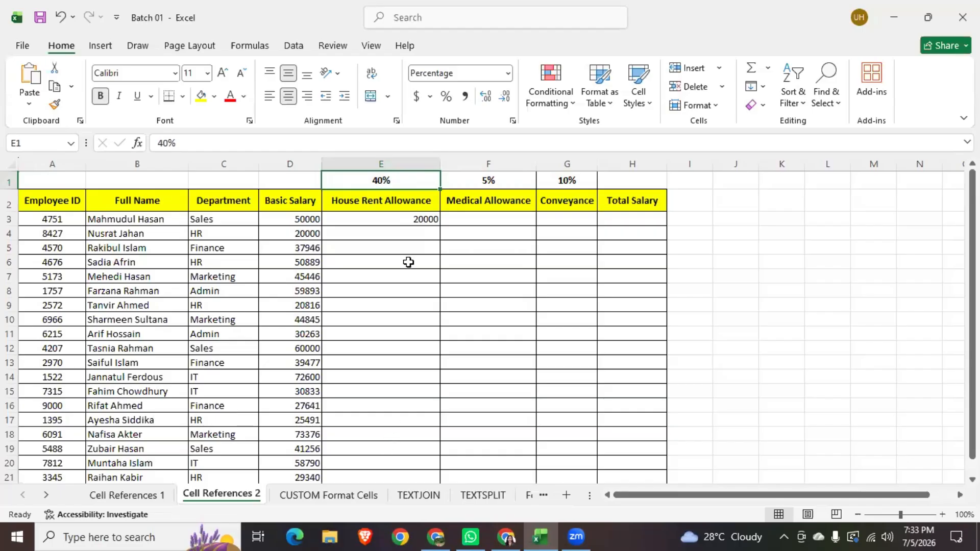
left_click(386, 205)
left_click(393, 225)
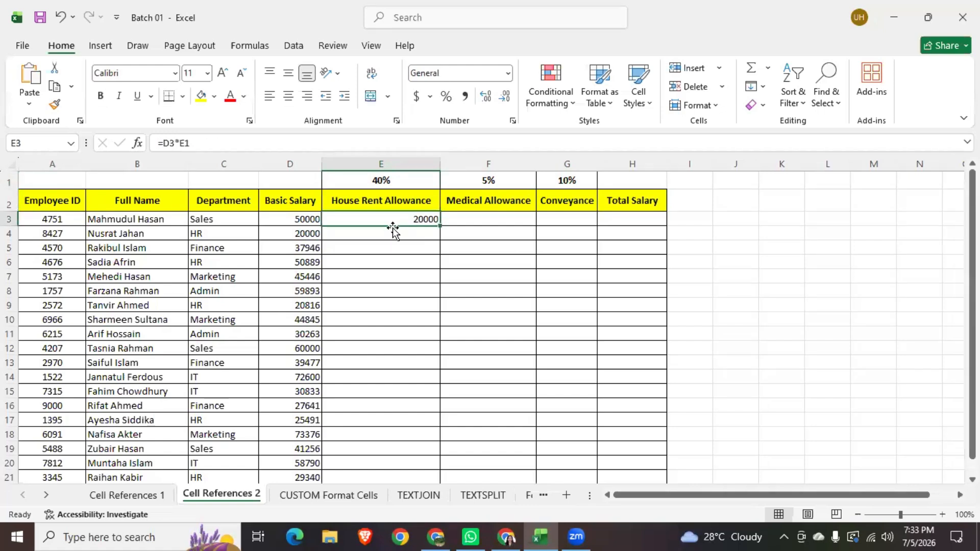
left_click(385, 163)
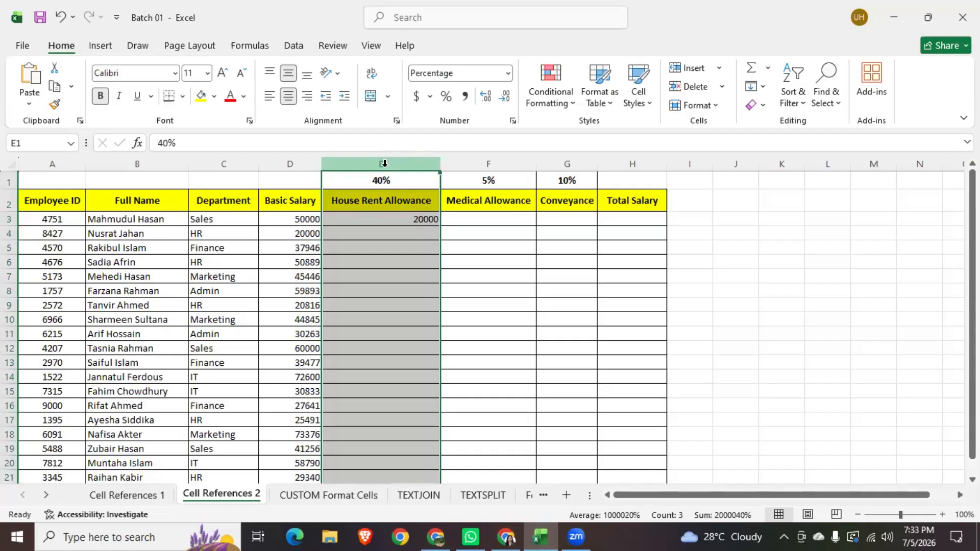
left_click(397, 223)
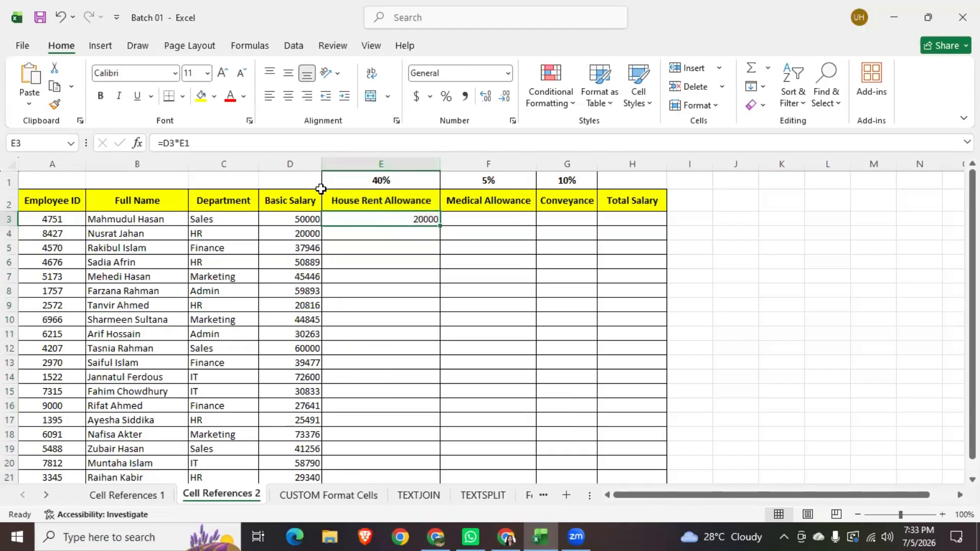
Step: Change the House Rent Allowance formula in E3 to =D3*$E1 and fill it down to E22
left_click(182, 144)
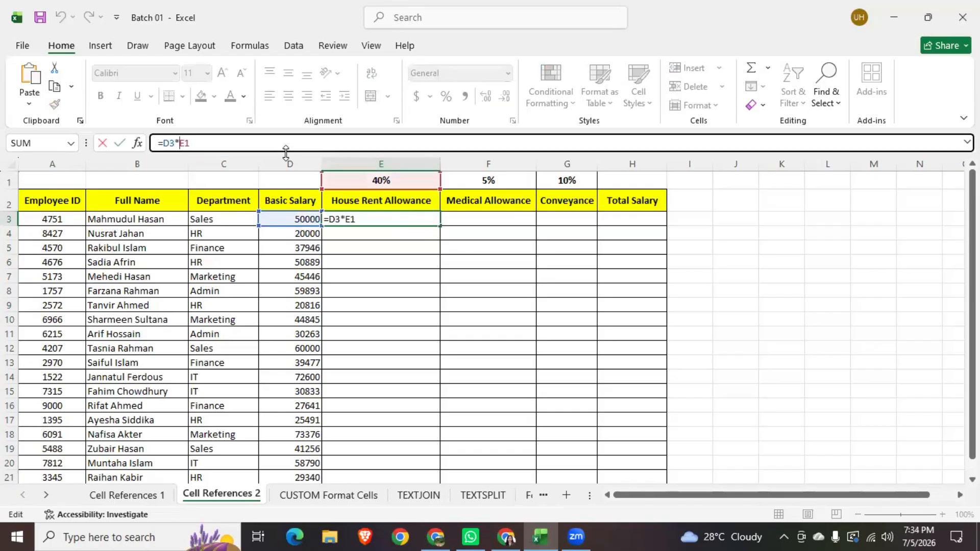
type("$")
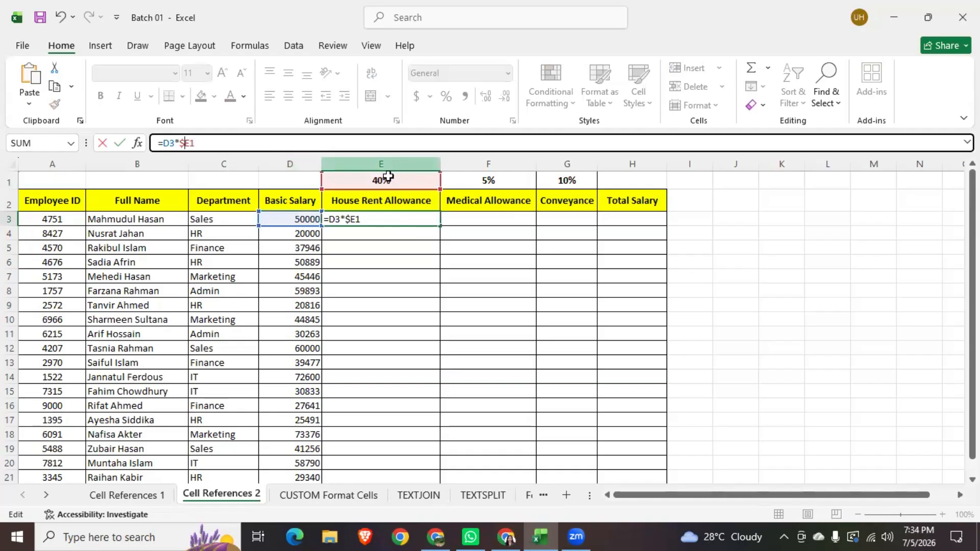
left_click(200, 140)
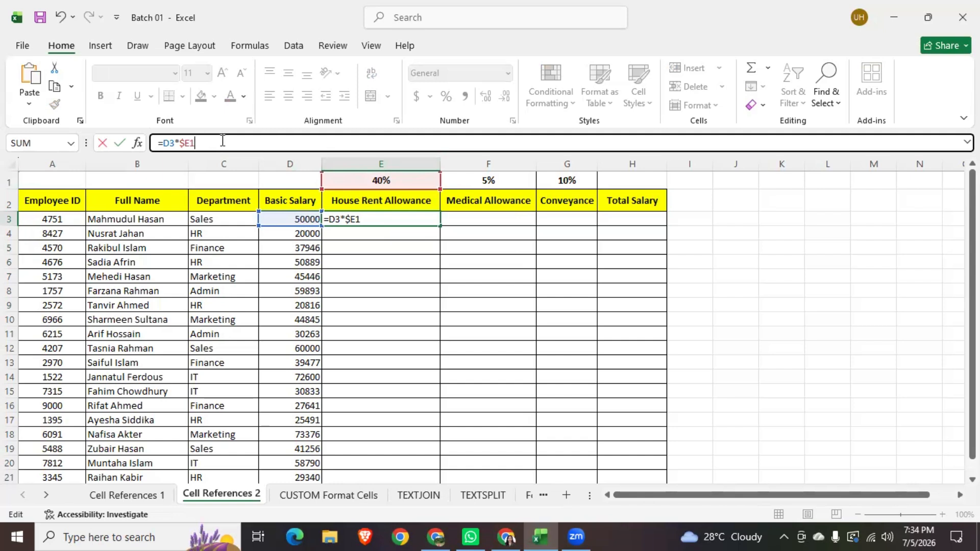
key("Return")
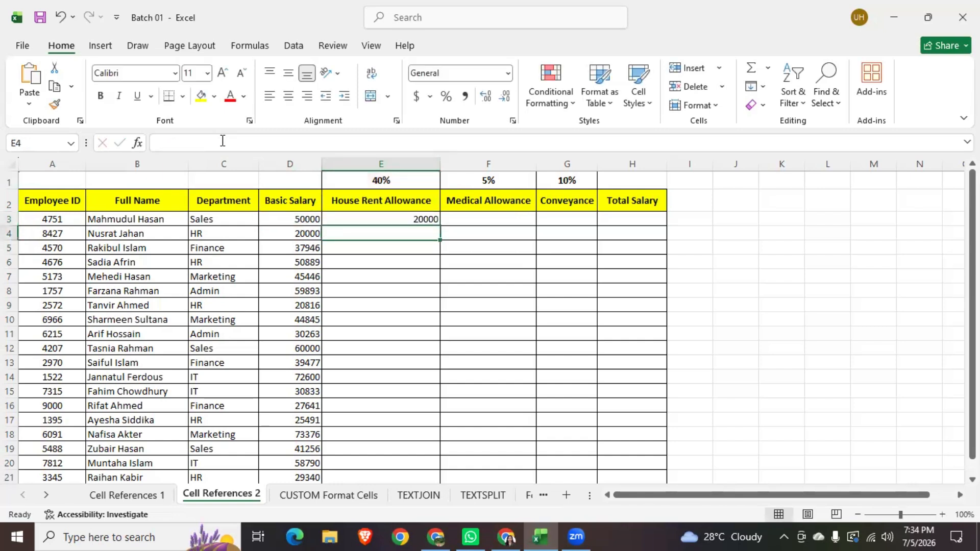
left_click(422, 219)
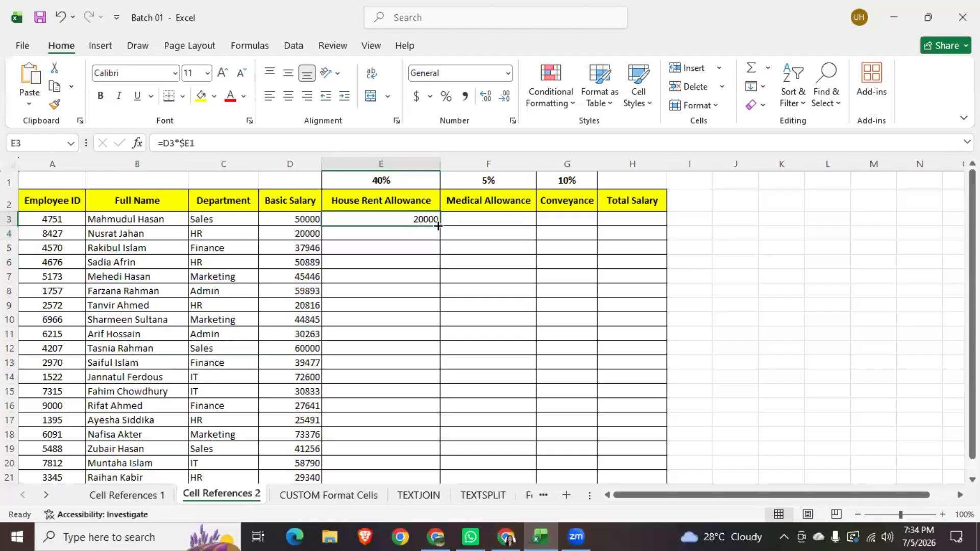
double_click(438, 224)
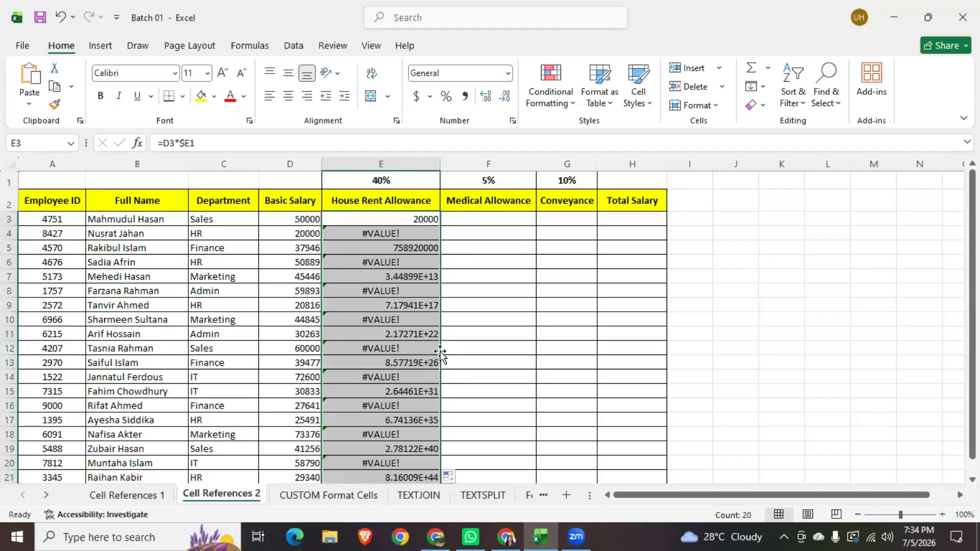
Step: Inspect the filled formula in E4 and the cells it references, D4 and E2
left_click(387, 234)
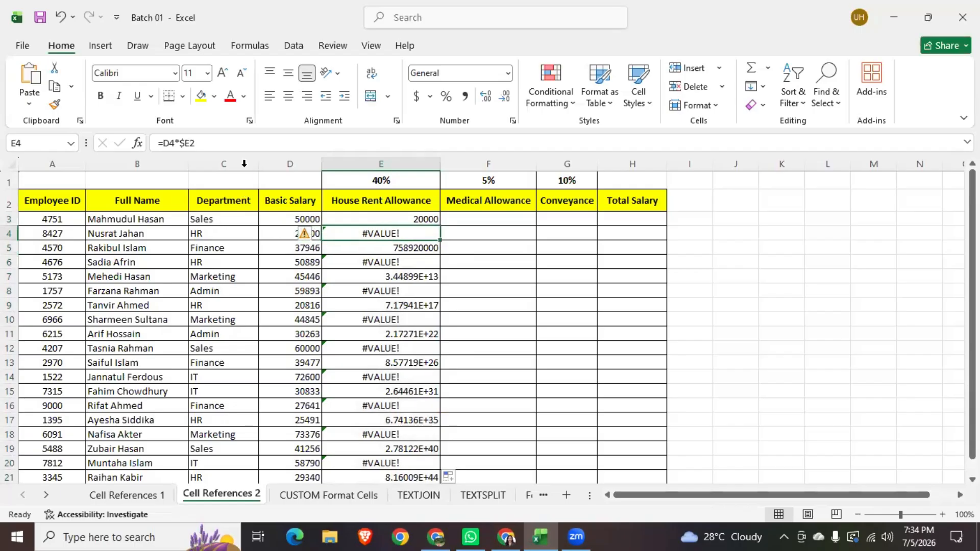
left_click(274, 235)
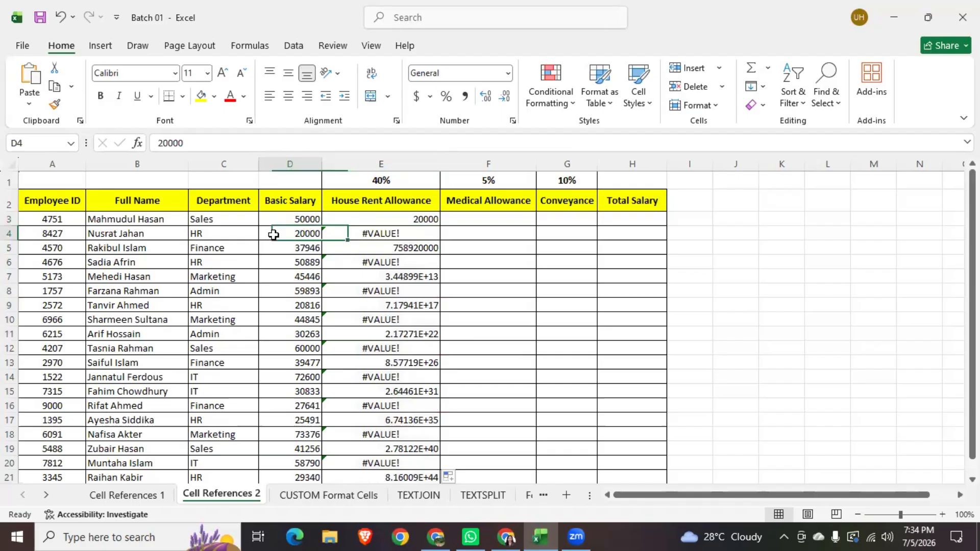
left_click(383, 233)
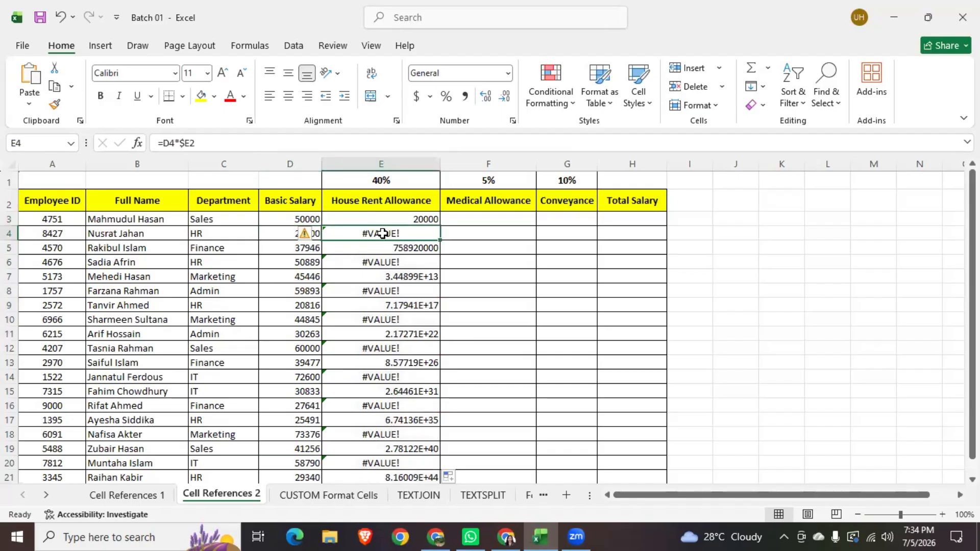
left_click(393, 202)
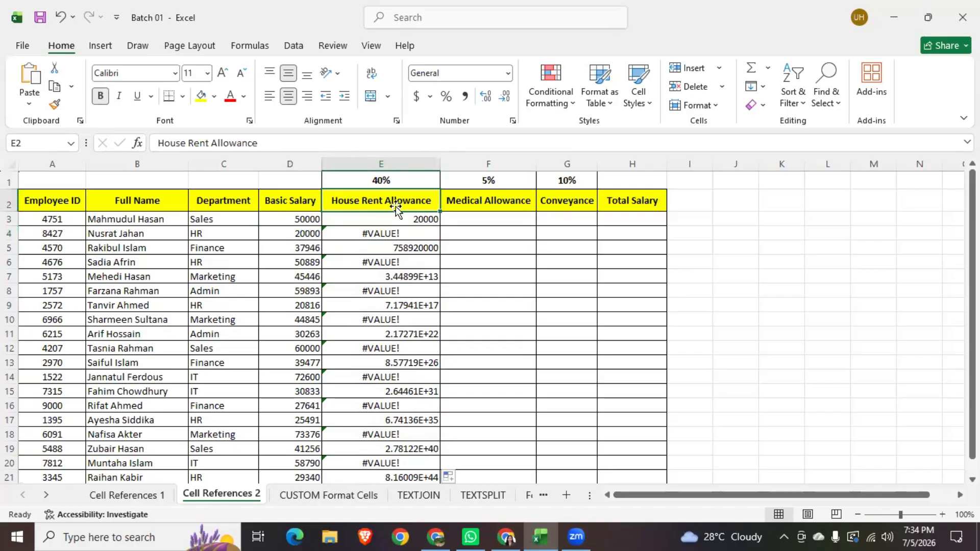
Step: Change the House Rent Allowance formula in E3 to =D3*E$1 and fill it down the column
left_click(387, 183)
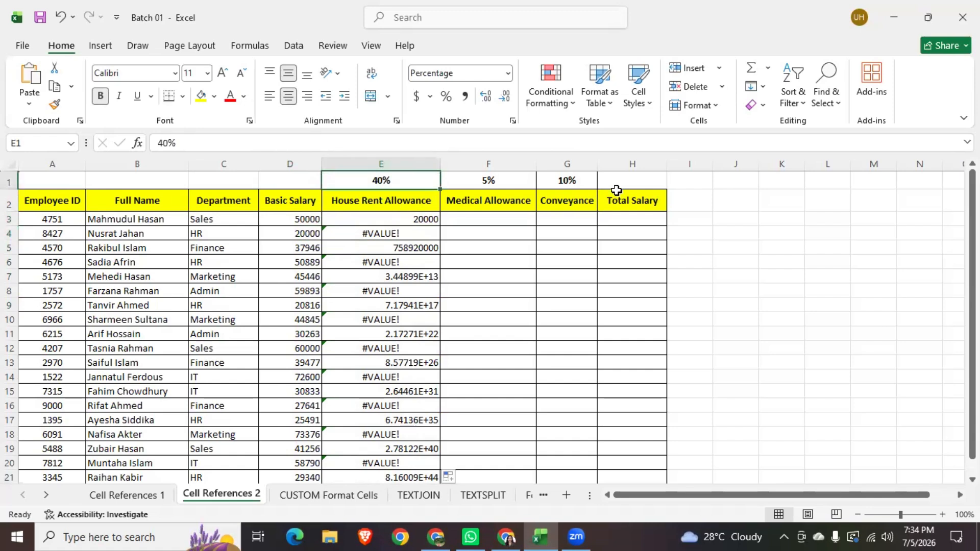
left_click(394, 231)
left_click(389, 219)
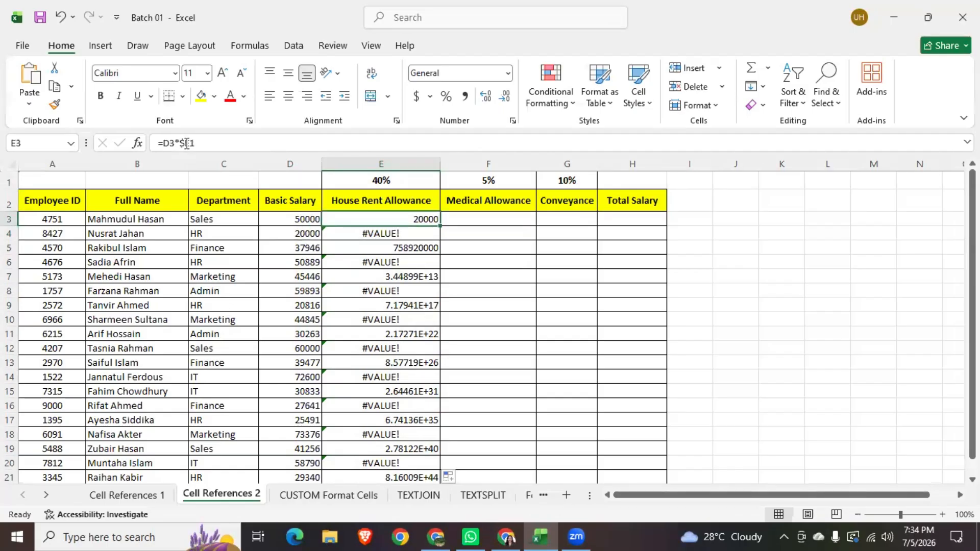
left_click(187, 144)
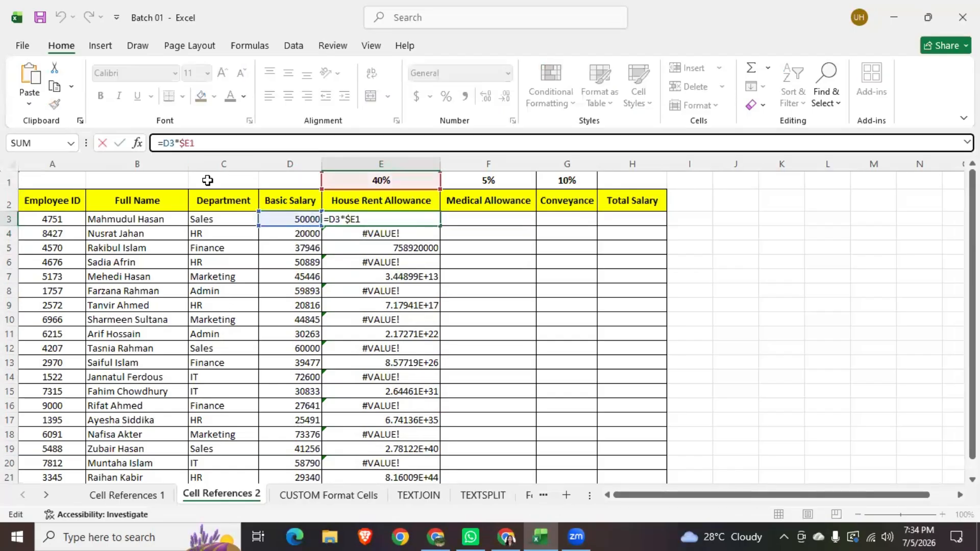
key("BackSpace")
key("Right")
type("$")
key("Return")
left_click(433, 221)
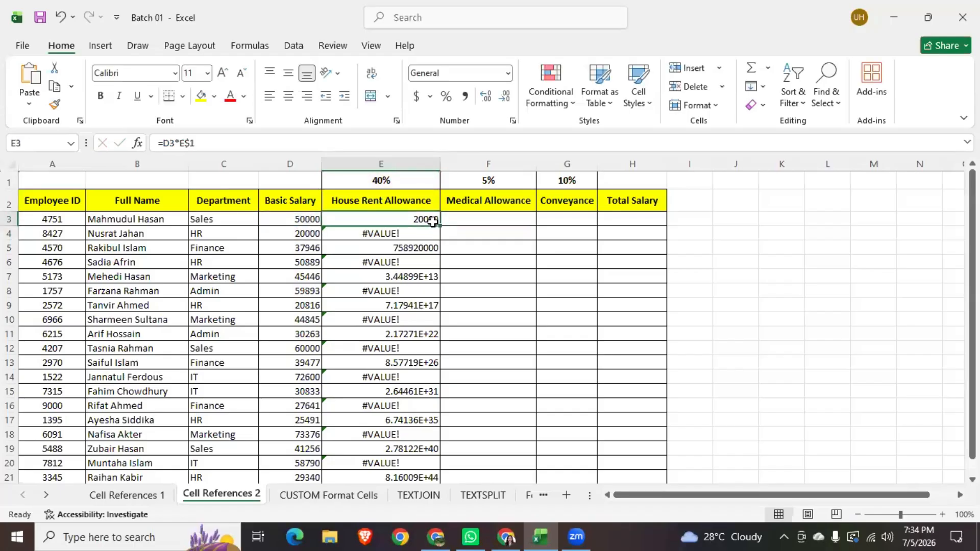
double_click(433, 221)
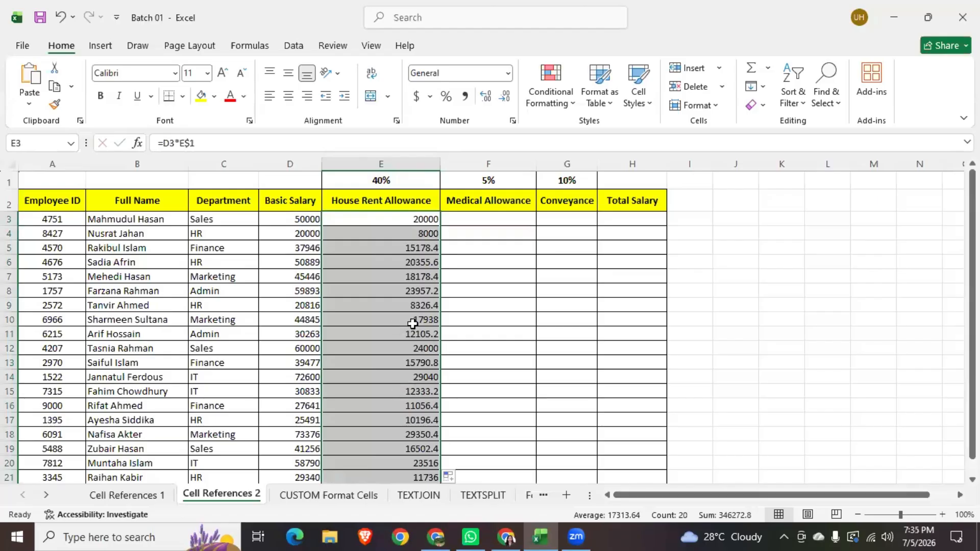
Step: Review the E3 formula against row 1, then clear all the House Rent Allowance results from E3 down
left_click(422, 223)
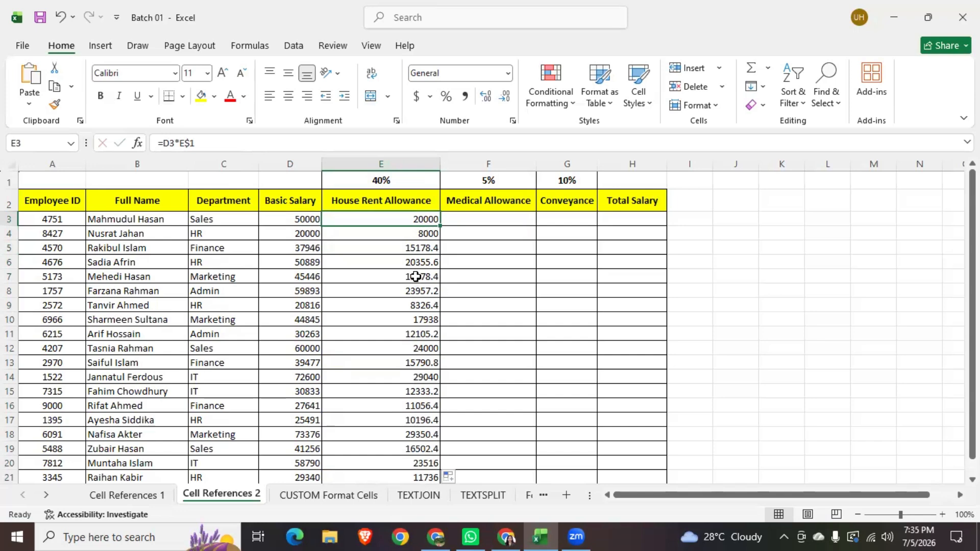
left_click(8, 180)
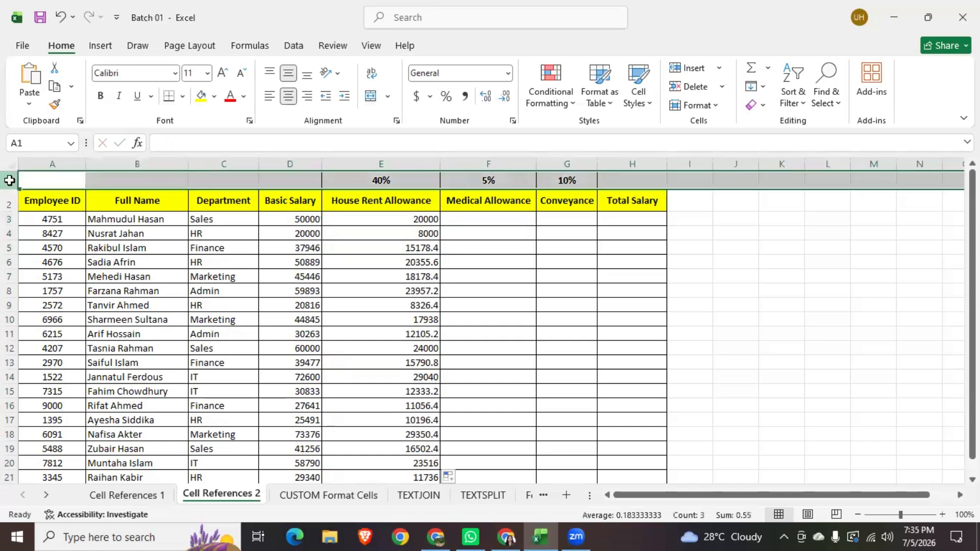
left_click_drag(406, 225, 398, 392)
key("Delete")
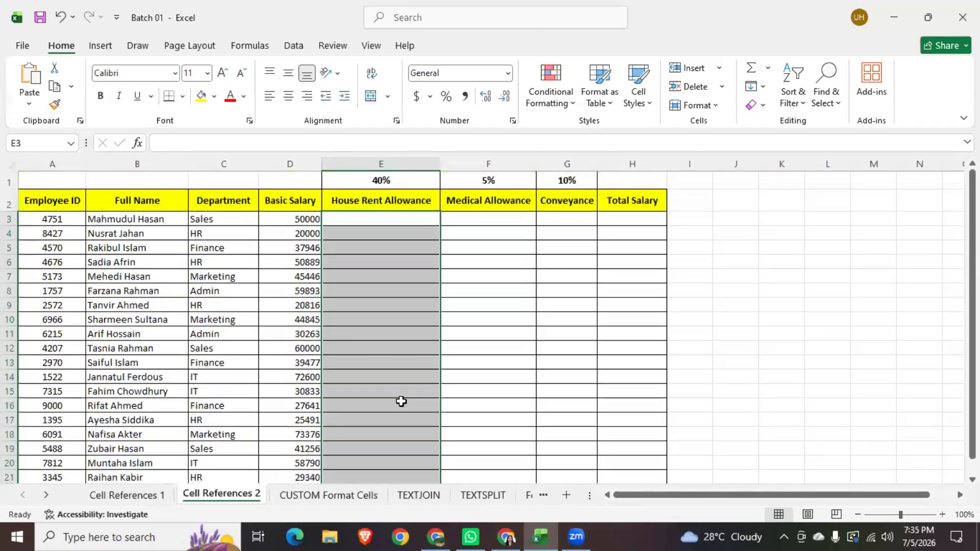
Step: Enter =D3*E$1 in E3 for the House Rent Allowance and fill it down to E22
left_click(385, 223)
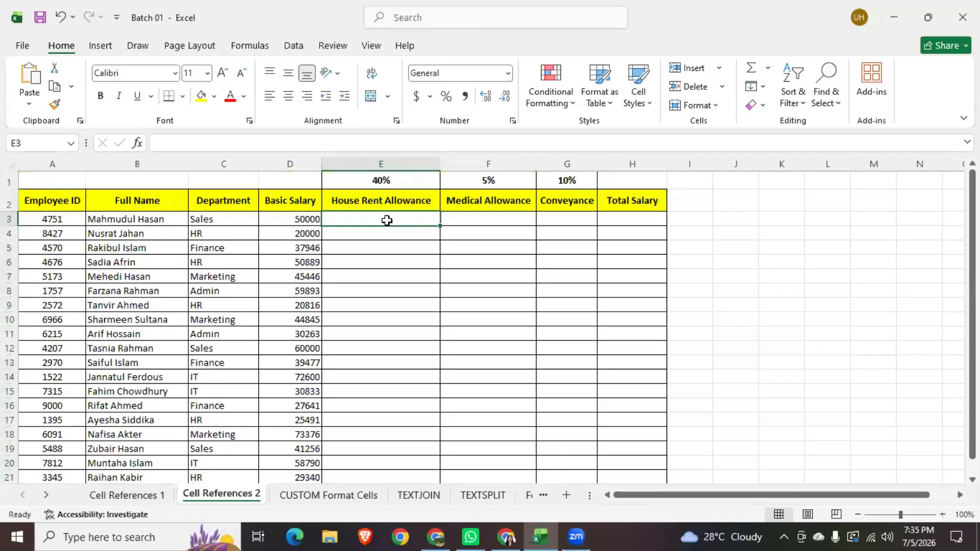
type("=")
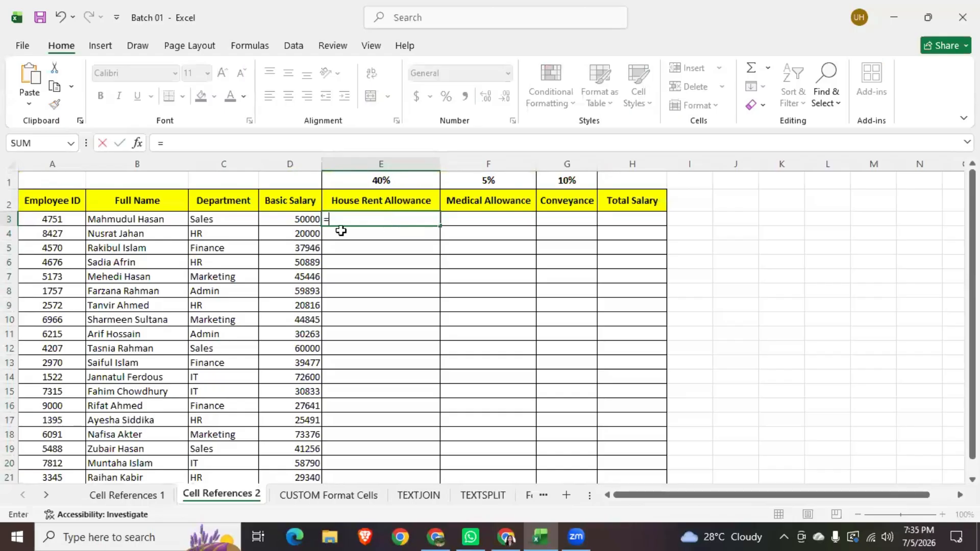
left_click(301, 221)
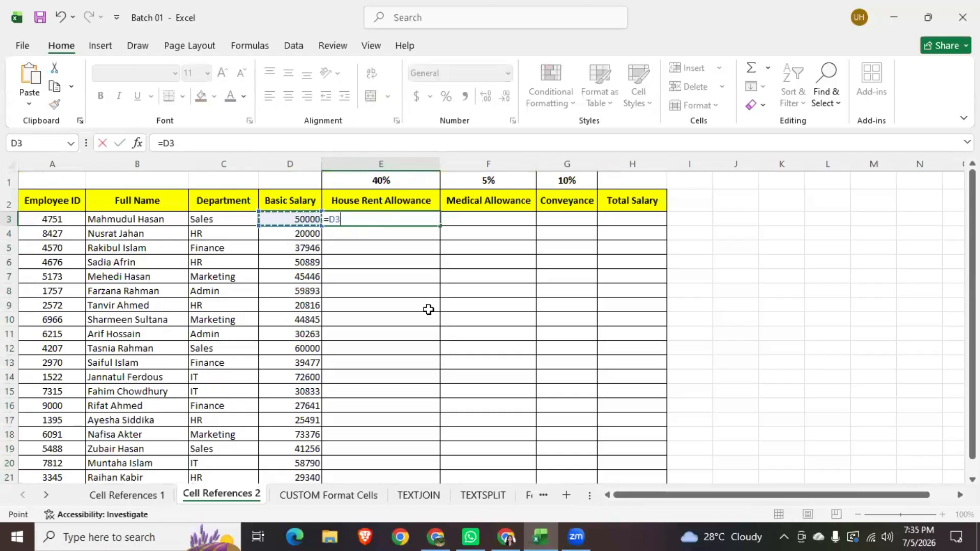
type("*")
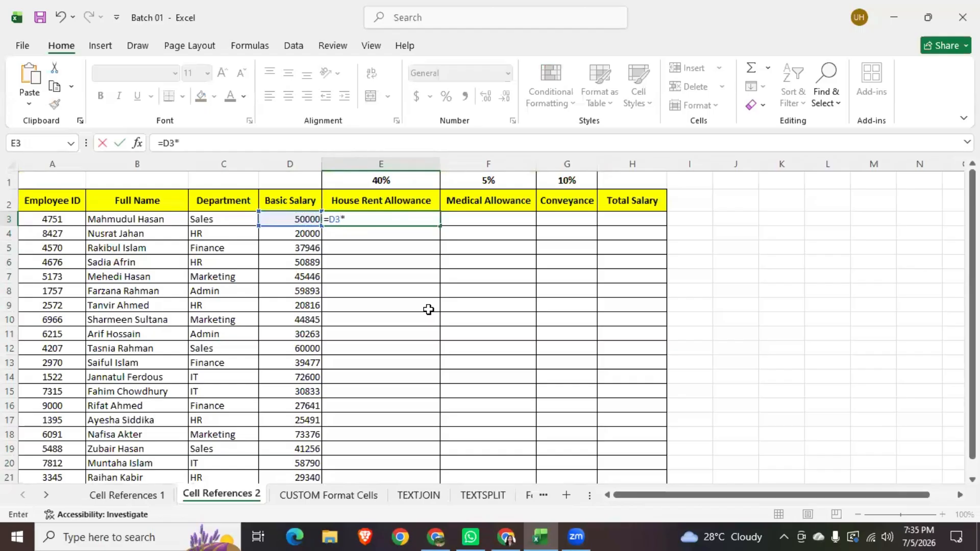
left_click(403, 179)
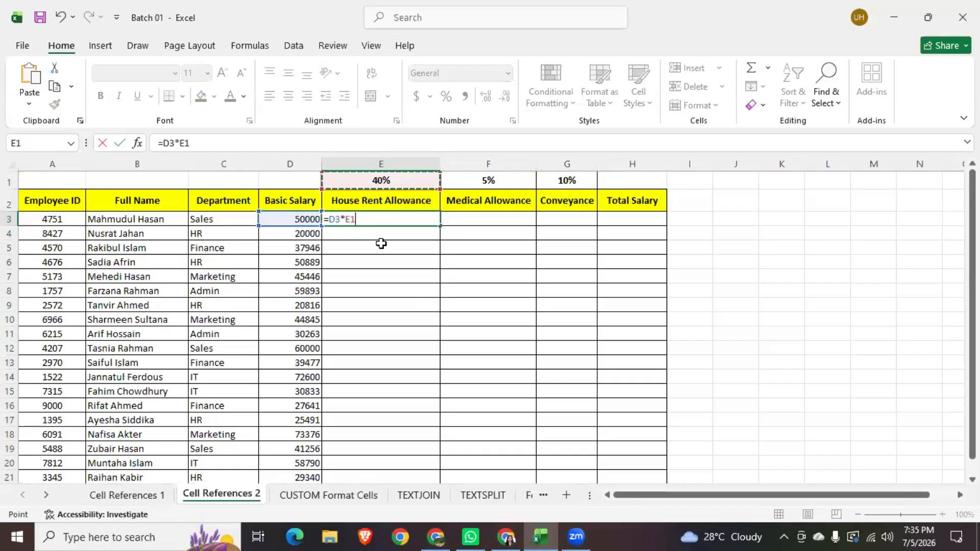
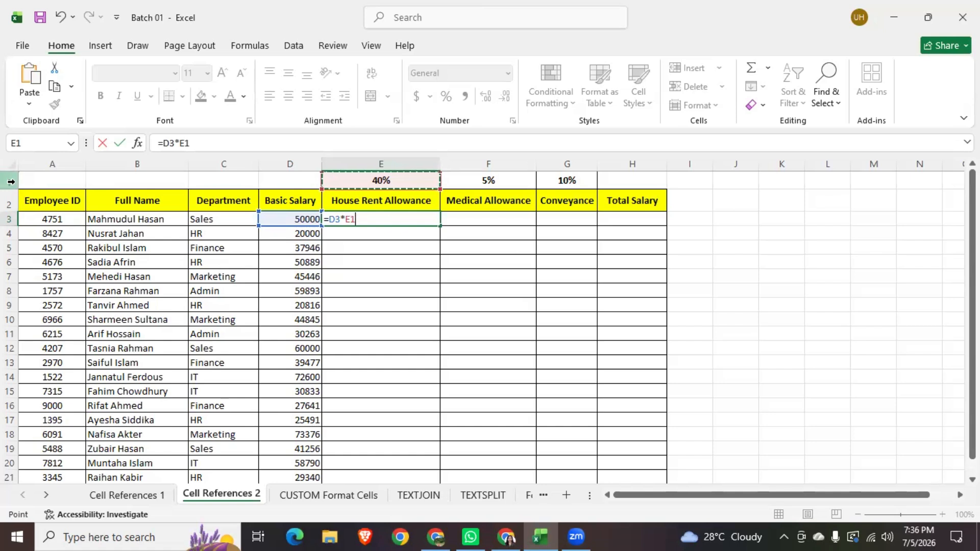
left_click(184, 147)
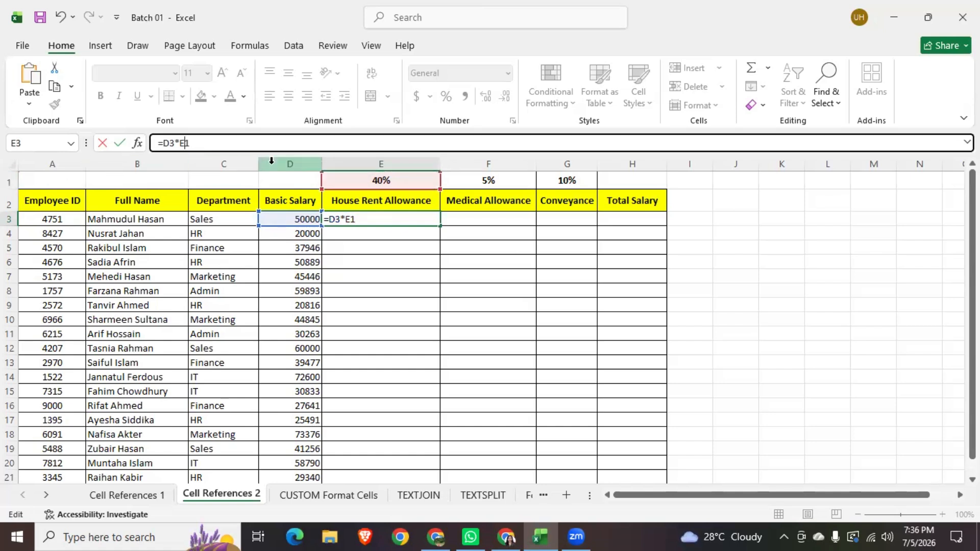
type("$")
key("ctrl+Return")
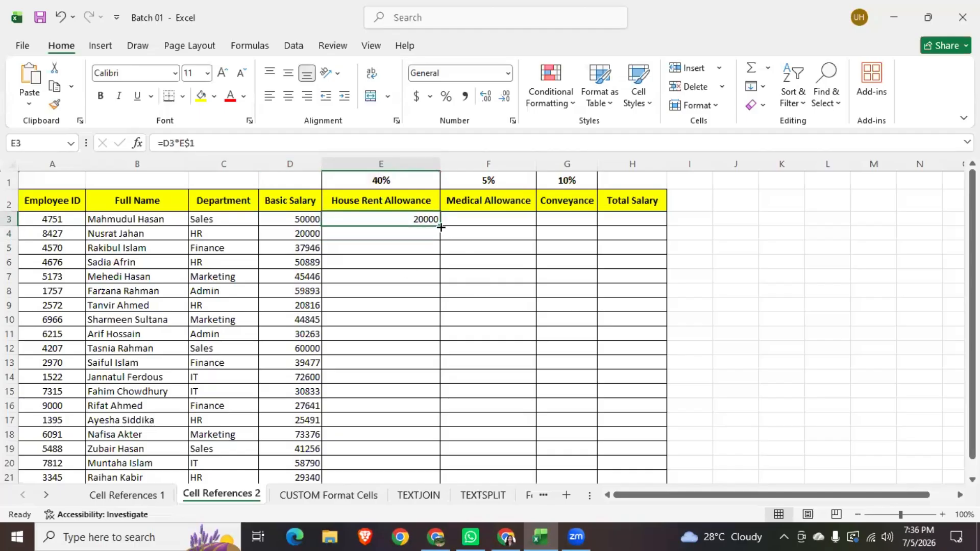
double_click(441, 227)
scroll(407, 381, "down", 2)
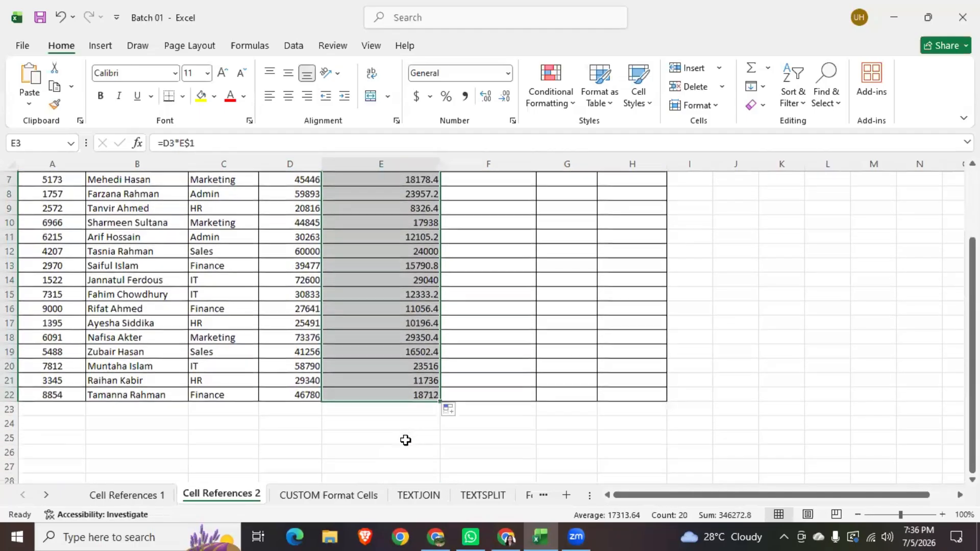
scroll(405, 440, "up", 2)
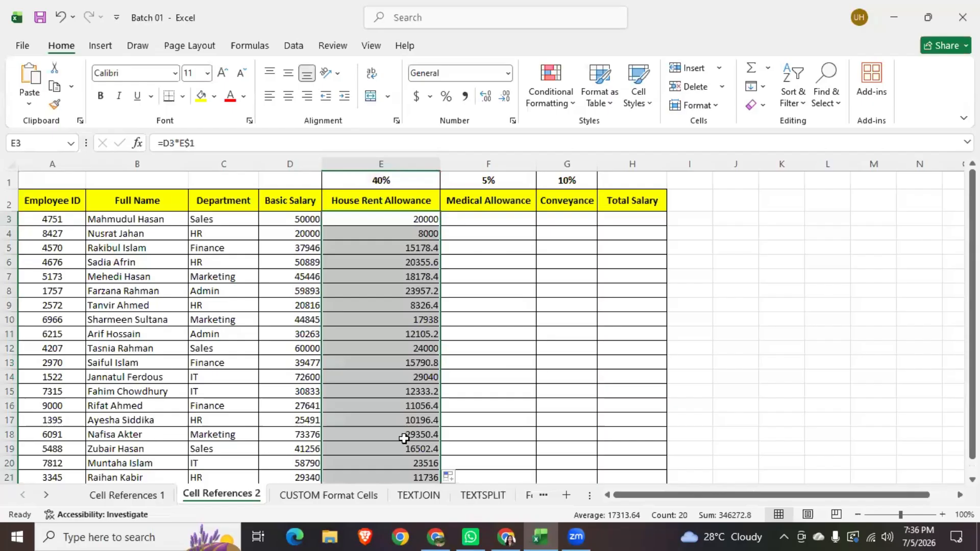
Step: Copy the E3 formula across to F3 and G3, and check the copied F3 formula against E3 and D3
left_click(432, 222)
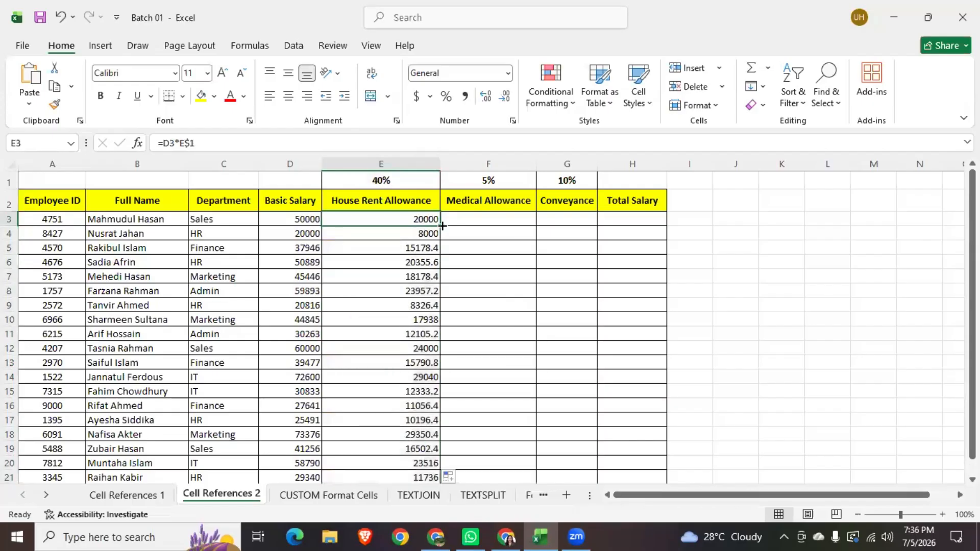
left_click_drag(442, 225, 576, 245)
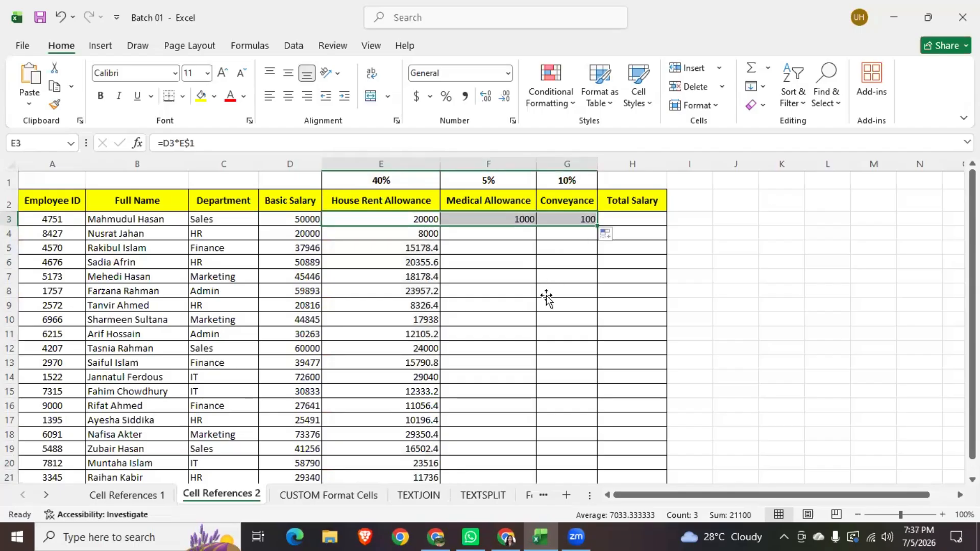
left_click(505, 220)
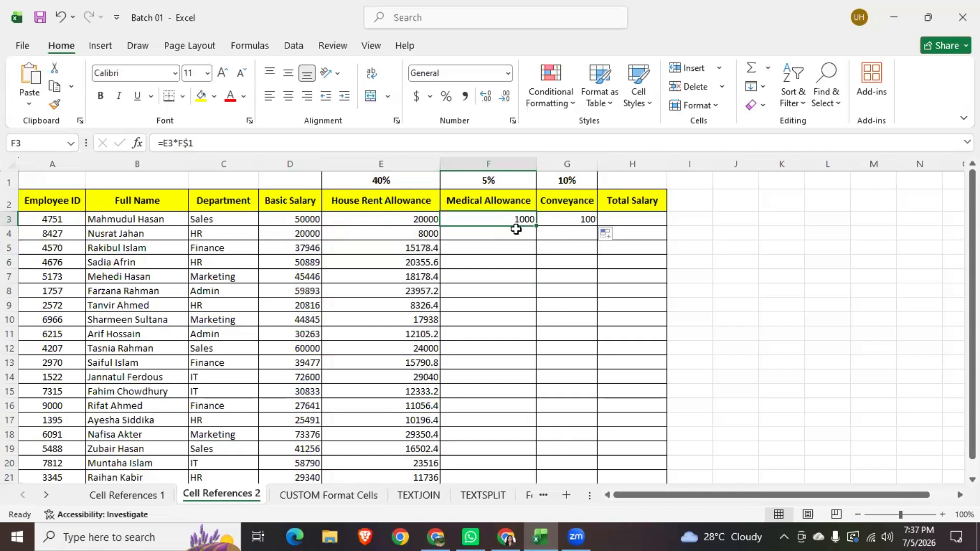
left_click(401, 226)
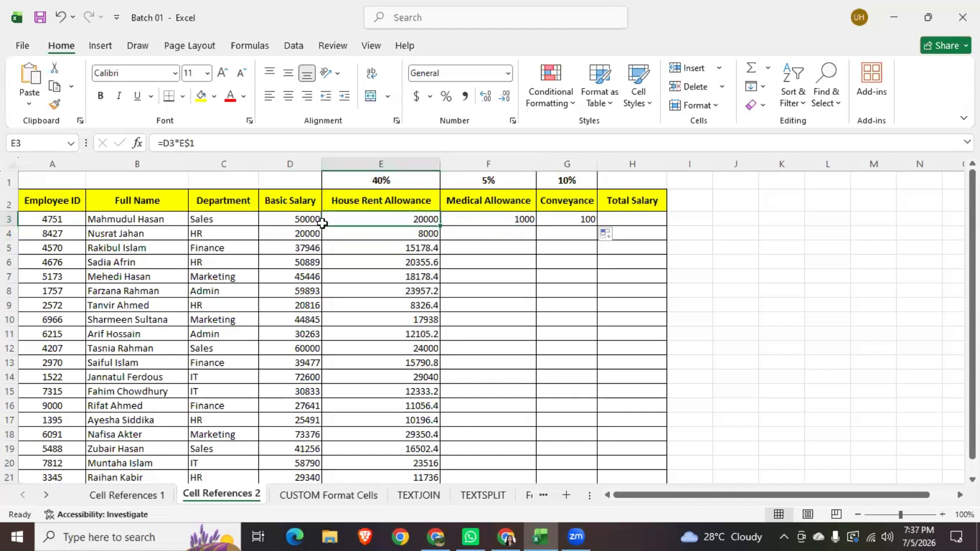
left_click(291, 221)
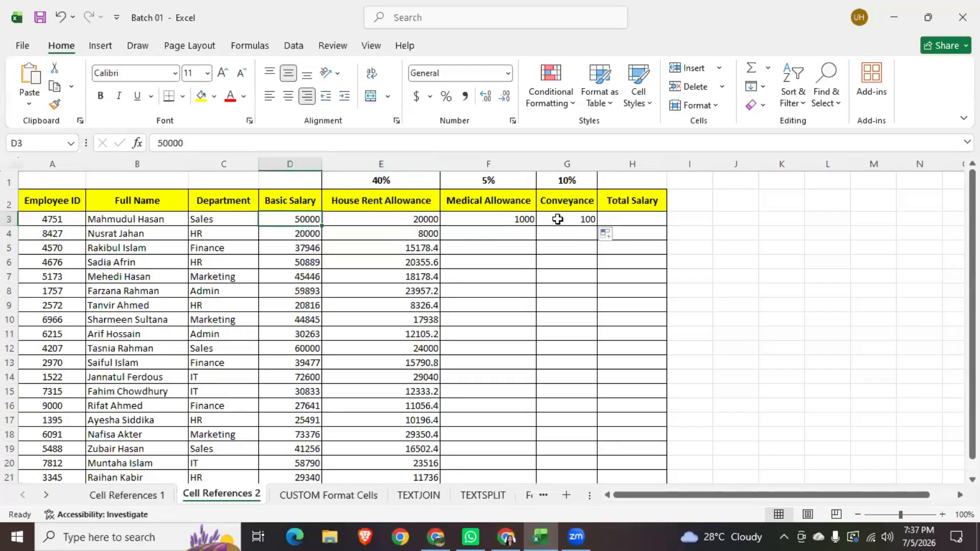
Step: Compare the Medical Allowance formula in F3 with the House Rent Allowance formula in E3 and the rate in F1
left_click(477, 220)
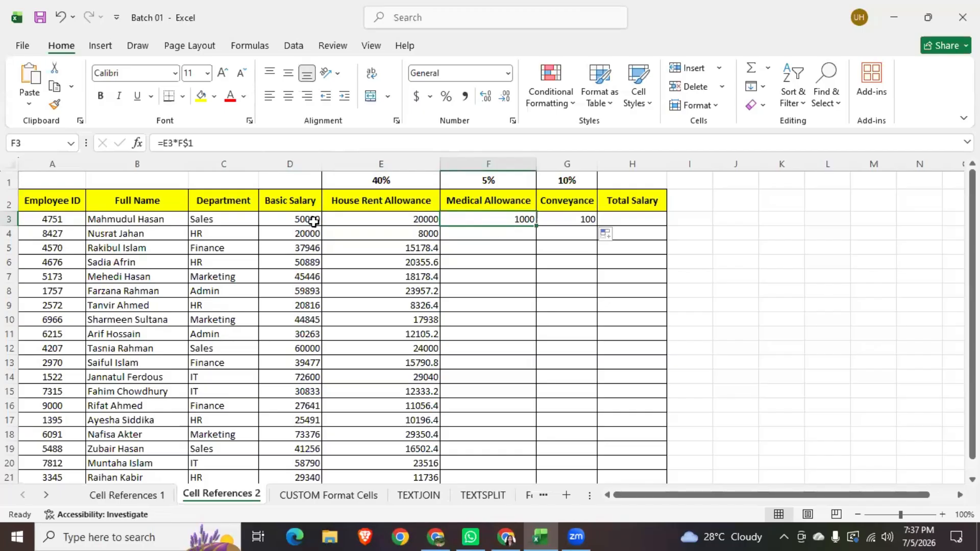
left_click(396, 221)
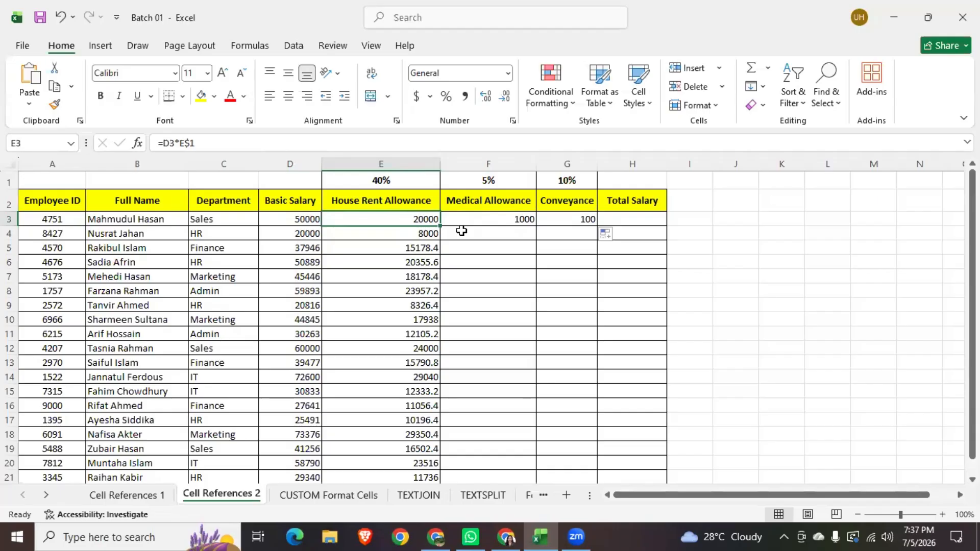
left_click(496, 217)
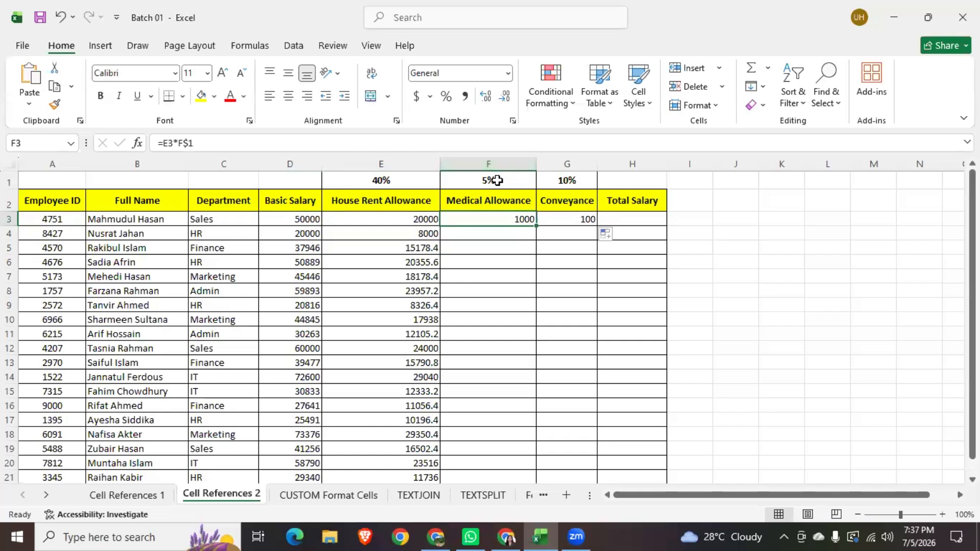
left_click(497, 180)
left_click(493, 220)
left_click(414, 220)
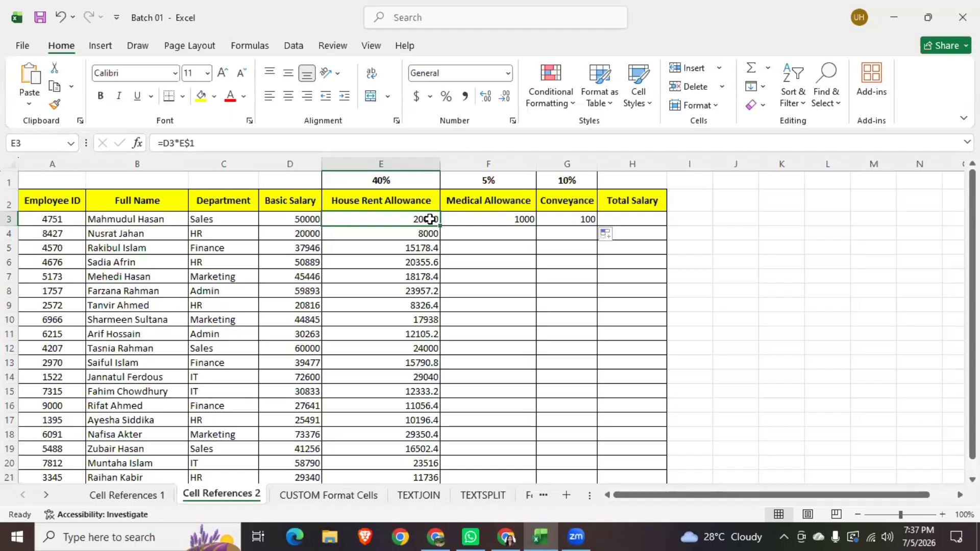
left_click(505, 220)
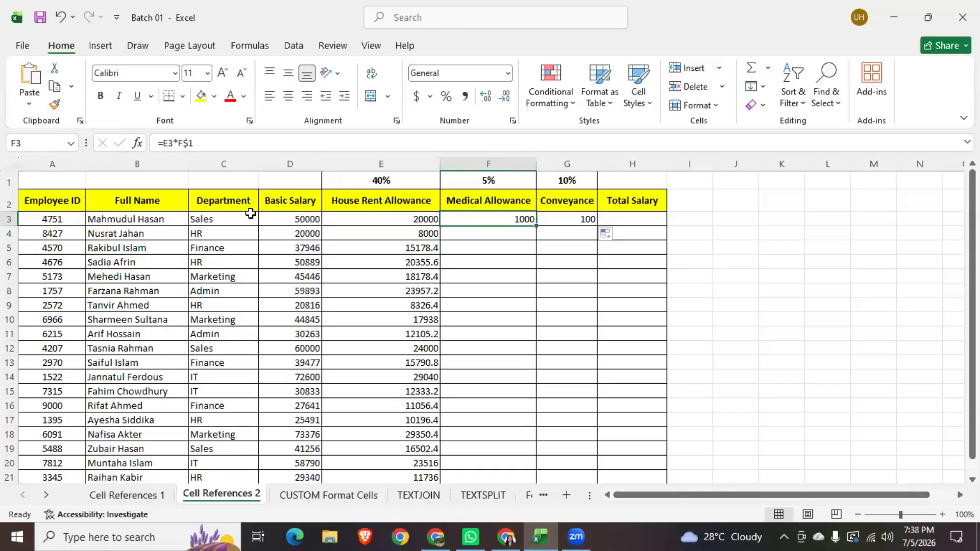
Step: Lock the Basic Salary column in the House Rent Allowance formula by changing E3 to =$D3*E$1
left_click(304, 224)
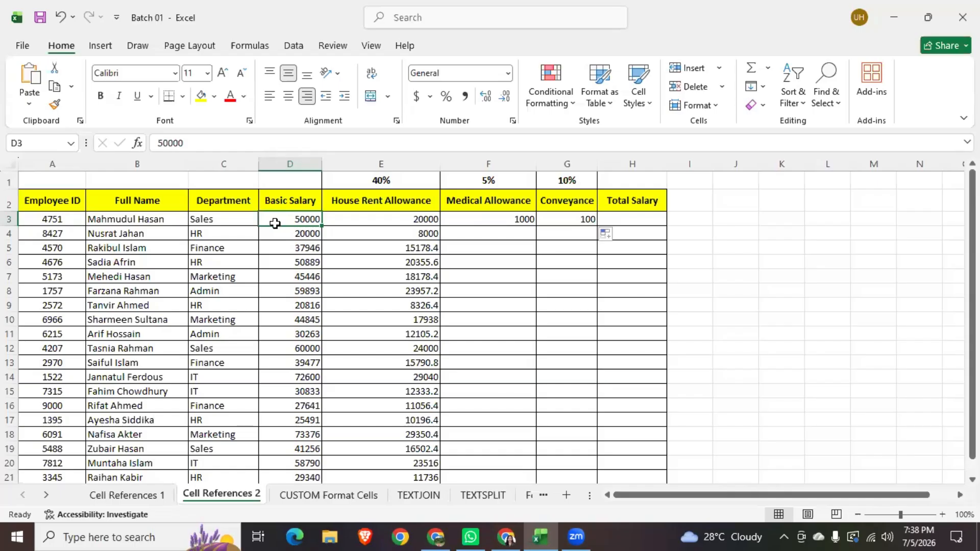
left_click(294, 160)
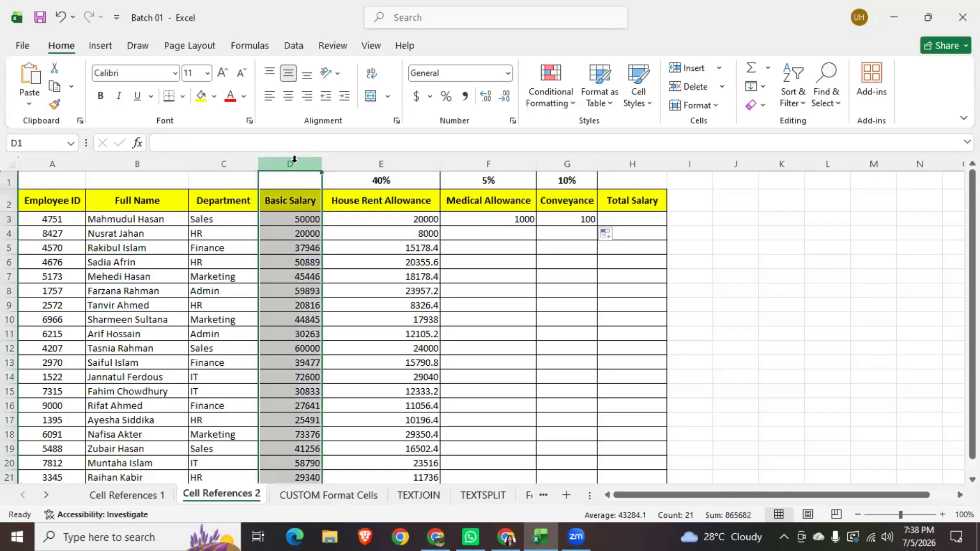
left_click(297, 222)
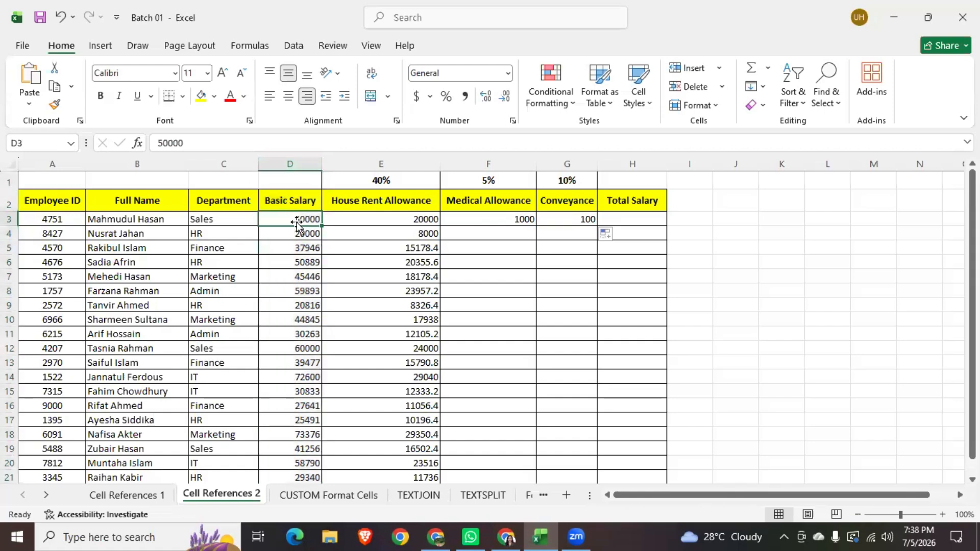
left_click(371, 221)
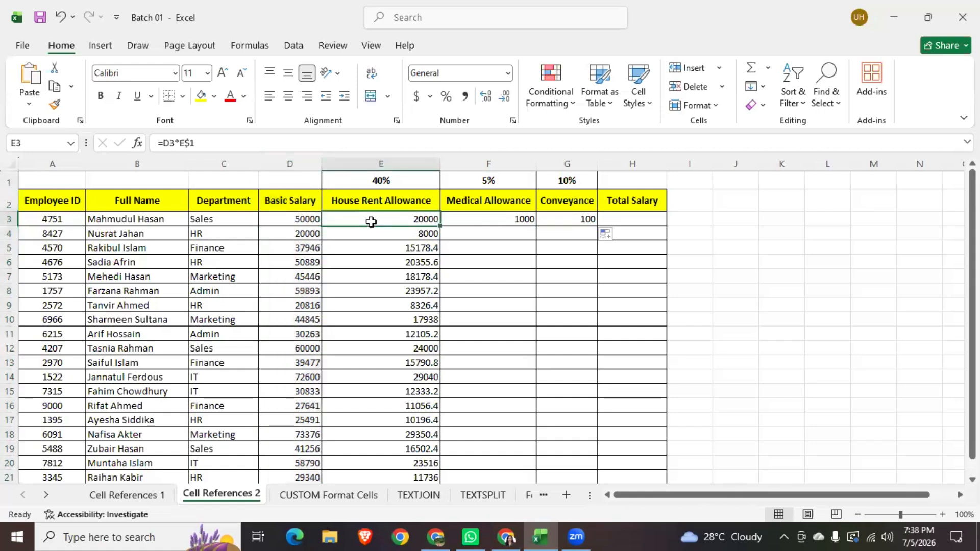
left_click(161, 144)
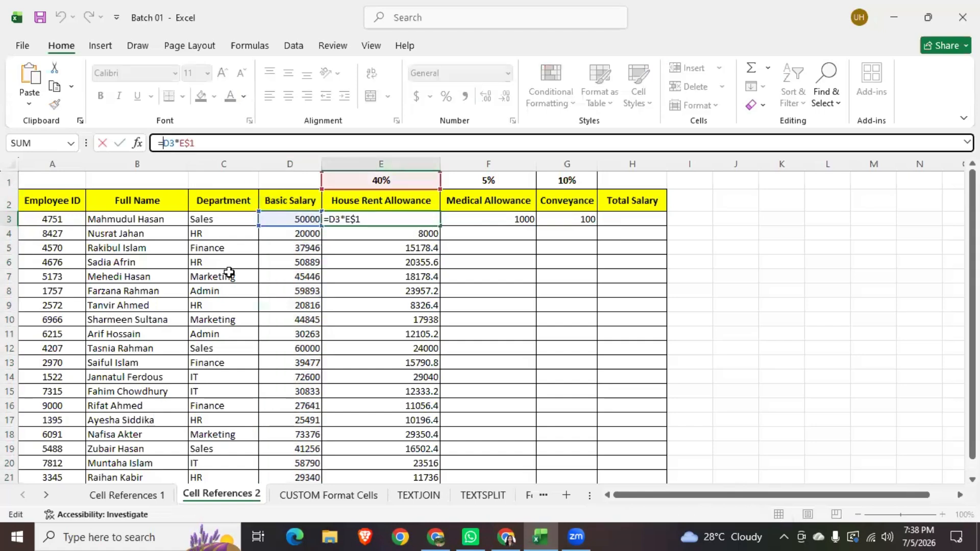
type("$")
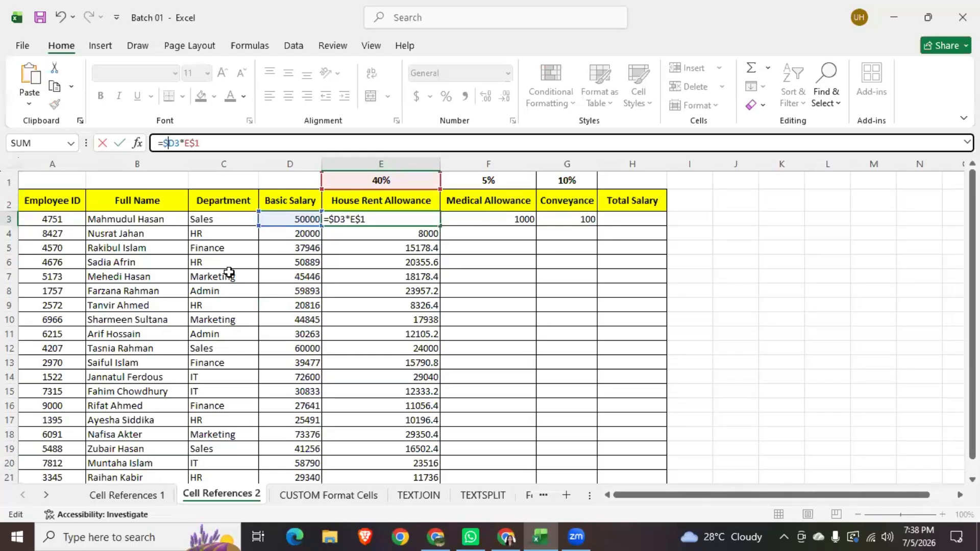
key("Return")
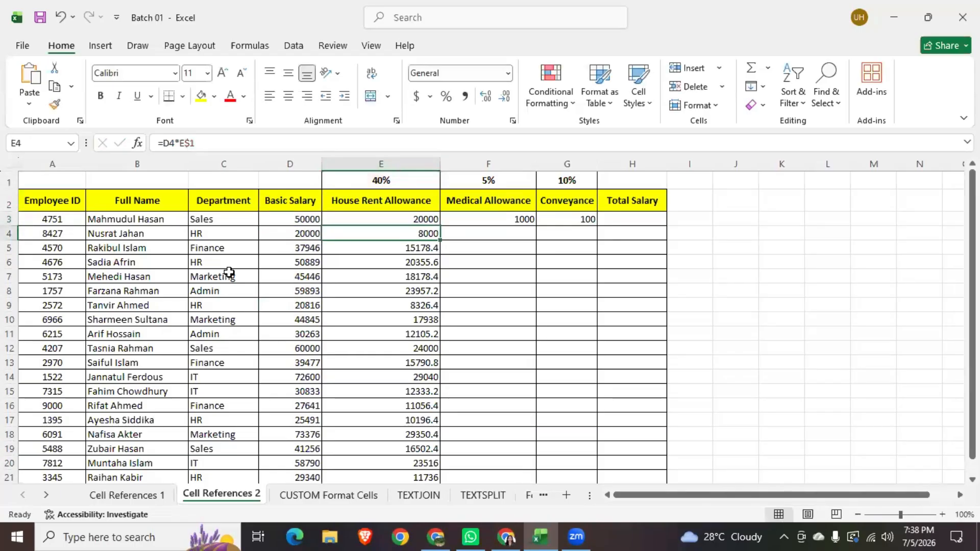
Step: Fill the E3 formula down the House Rent Allowance column and across to F3 and G3, and check the copied formulas
left_click(424, 220)
double_click(440, 227)
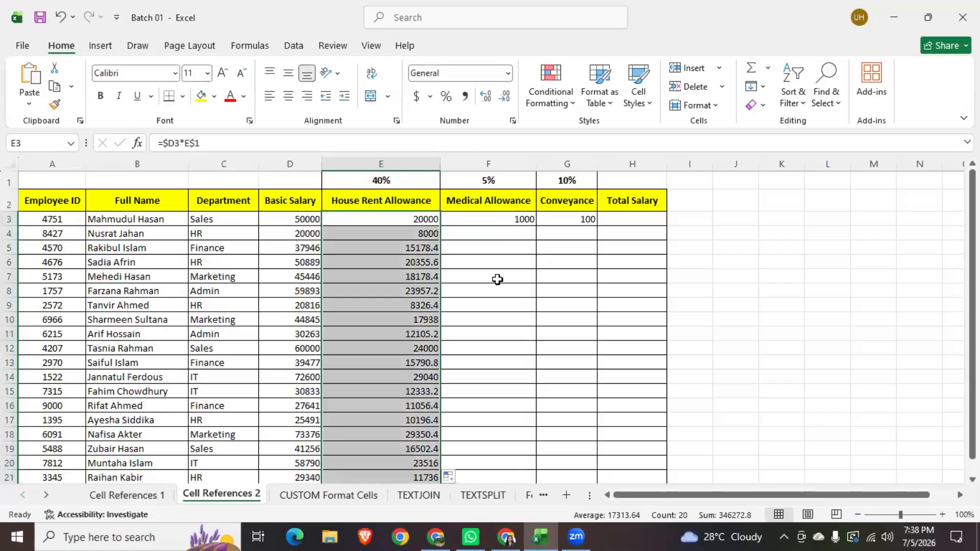
left_click(480, 221)
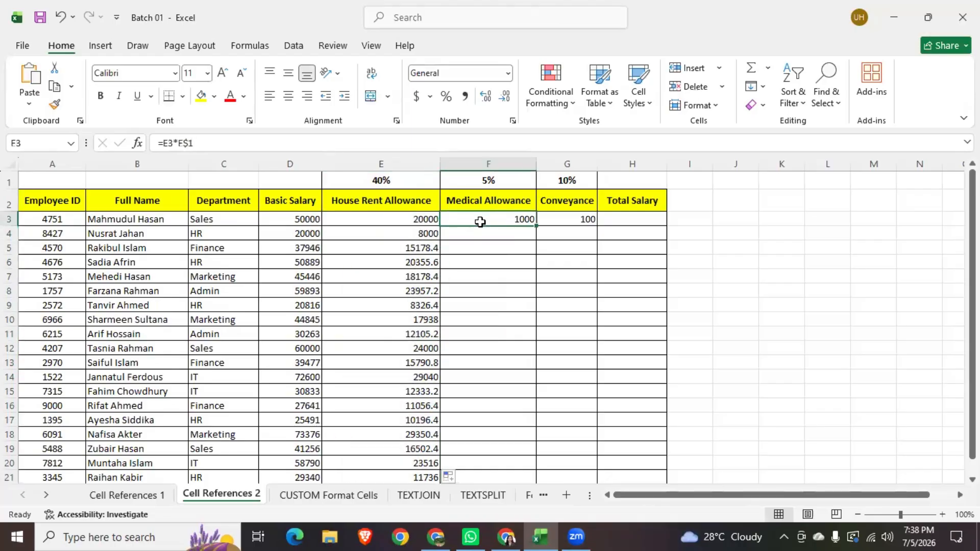
left_click(416, 220)
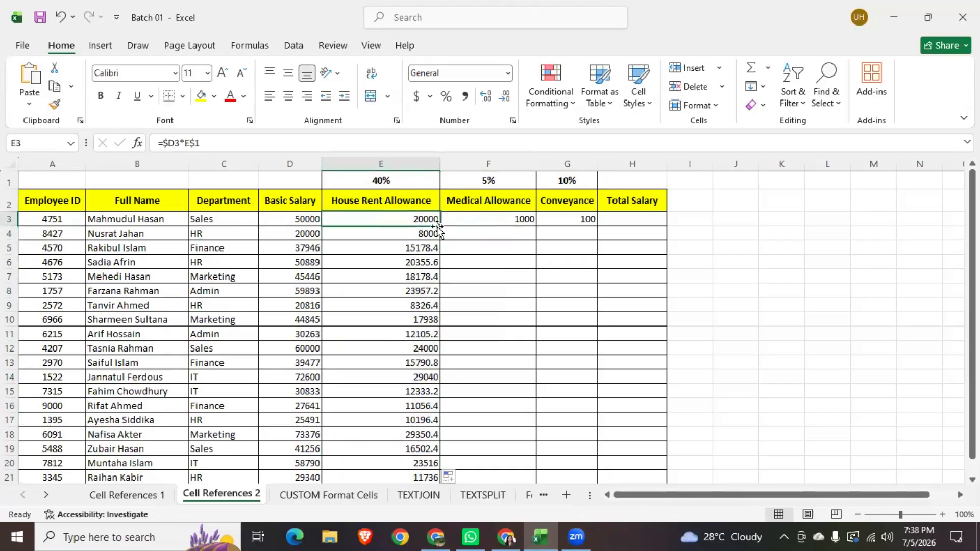
left_click_drag(439, 226, 586, 230)
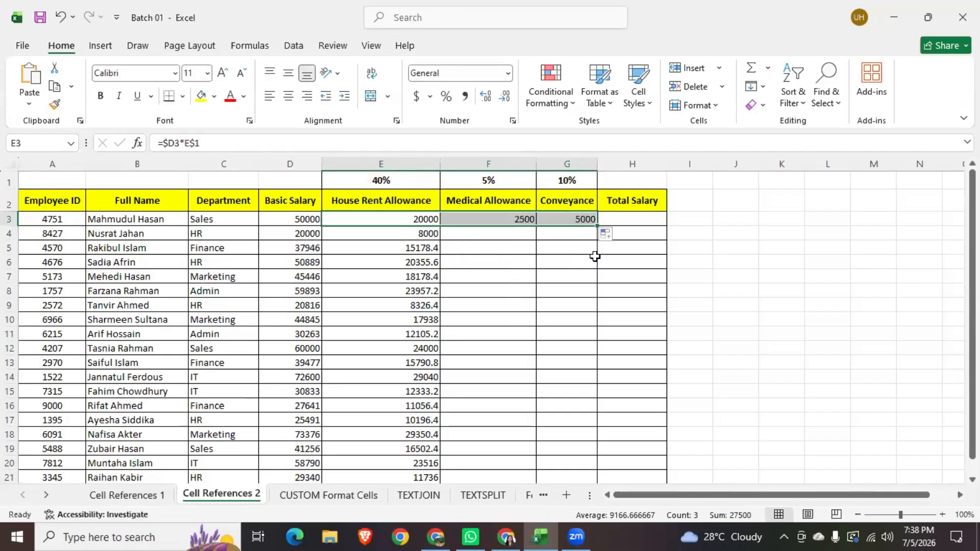
left_click(526, 246)
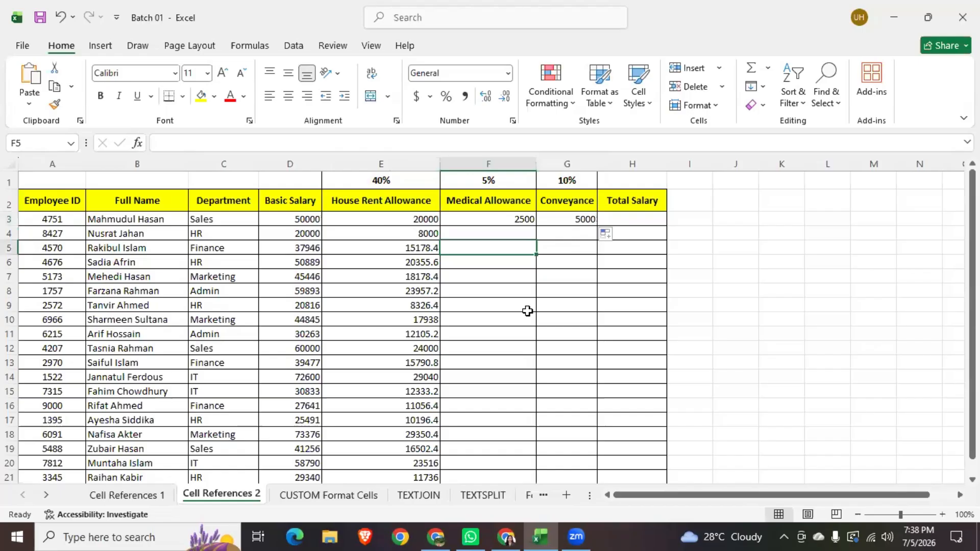
left_click(506, 220)
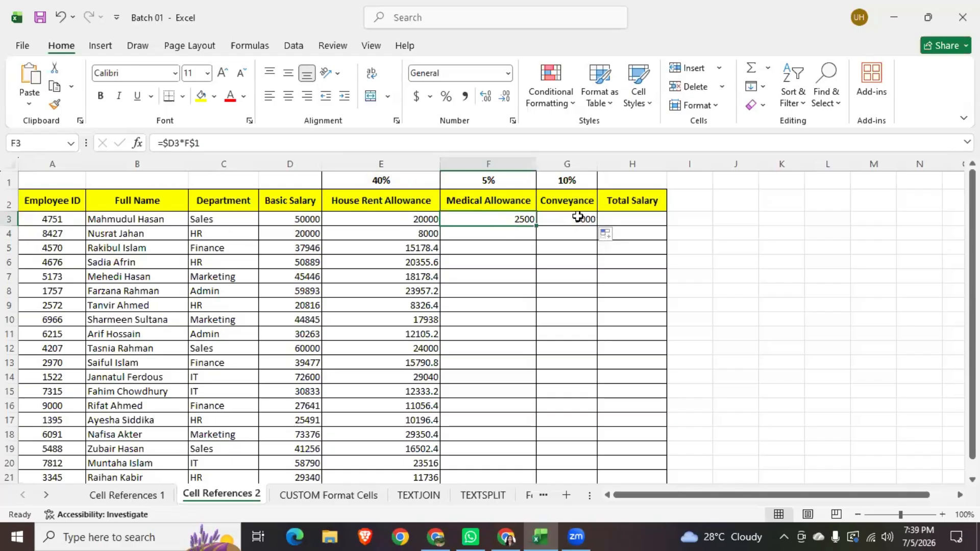
left_click(577, 219)
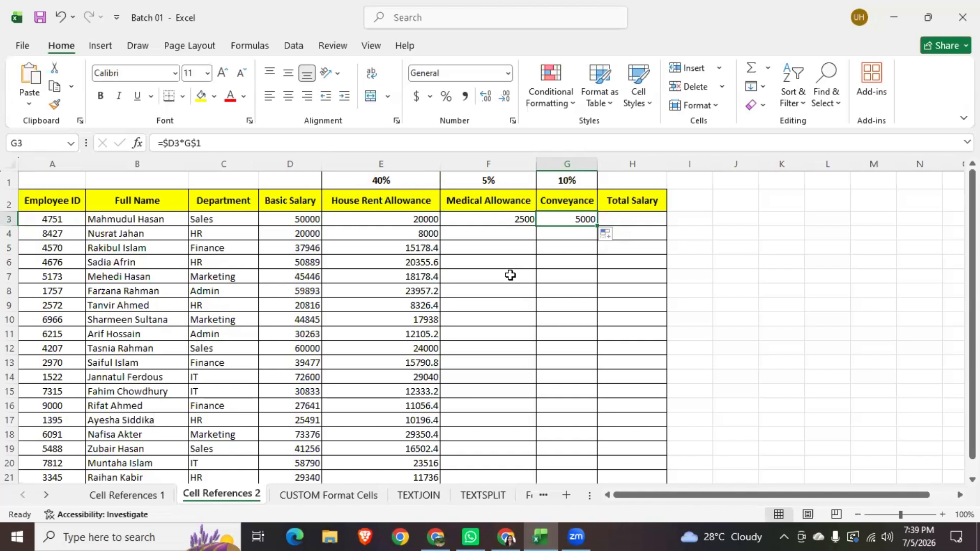
Step: Fill the F3 and G3 formulas down to row 22 and check the row 4 formulas for all three allowances
left_click(513, 219)
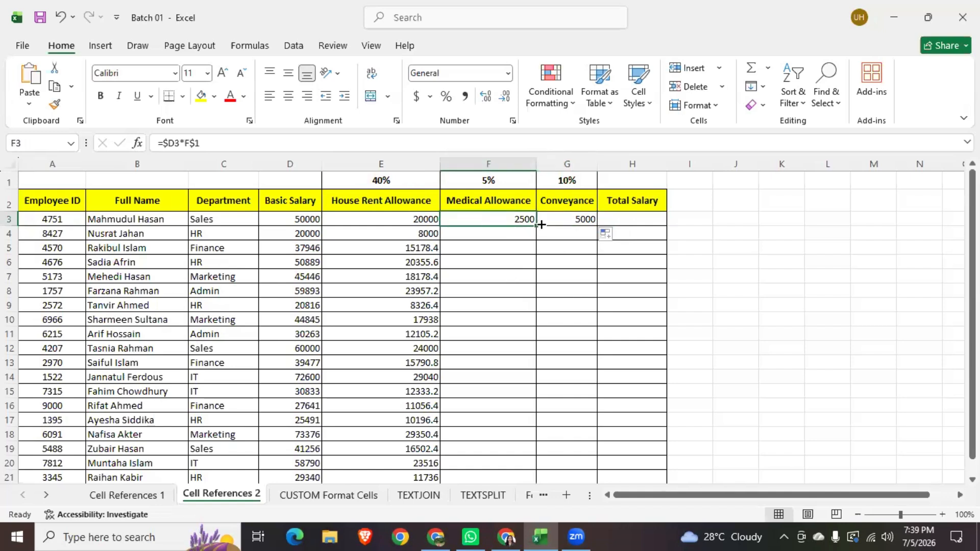
double_click(537, 225)
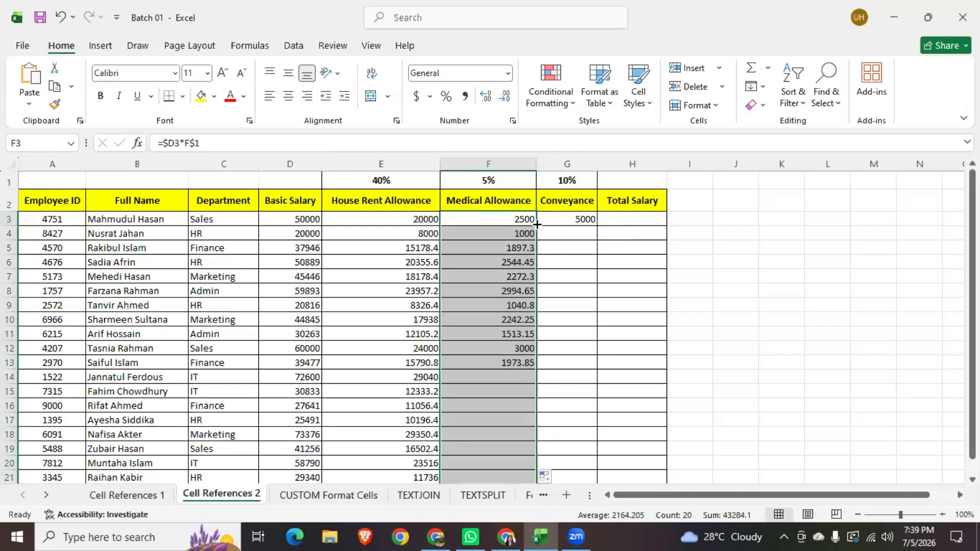
left_click(592, 219)
double_click(596, 225)
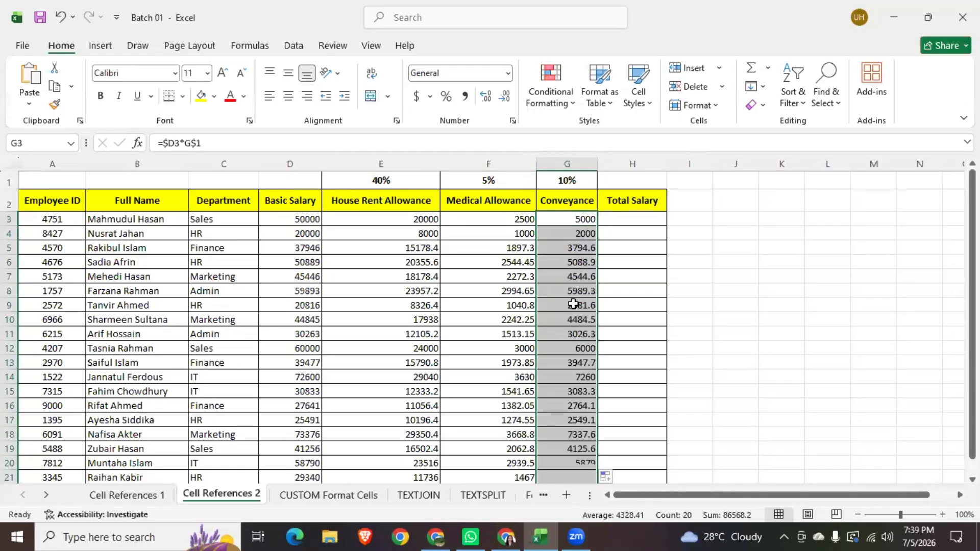
scroll(571, 450, "down", 1)
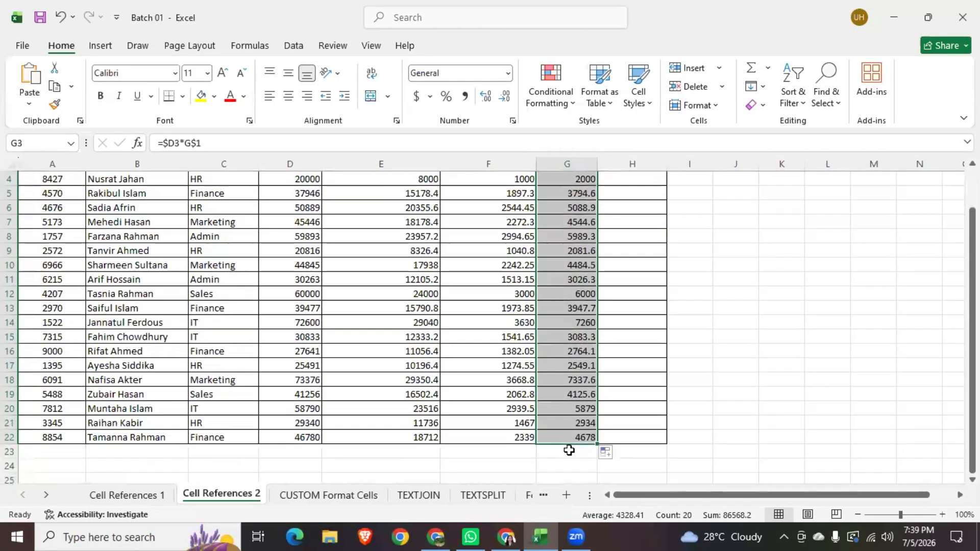
scroll(570, 449, "up", 1)
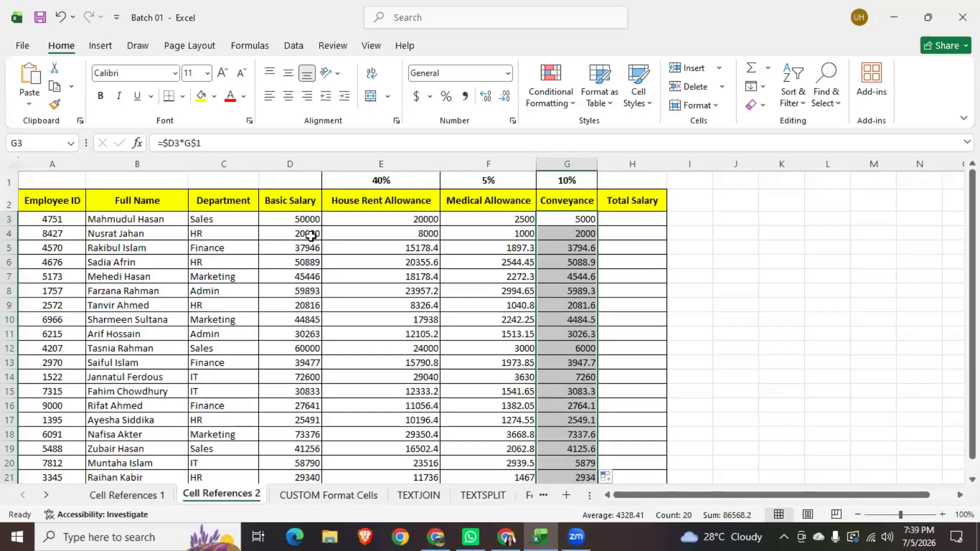
left_click(309, 235)
left_click(501, 233)
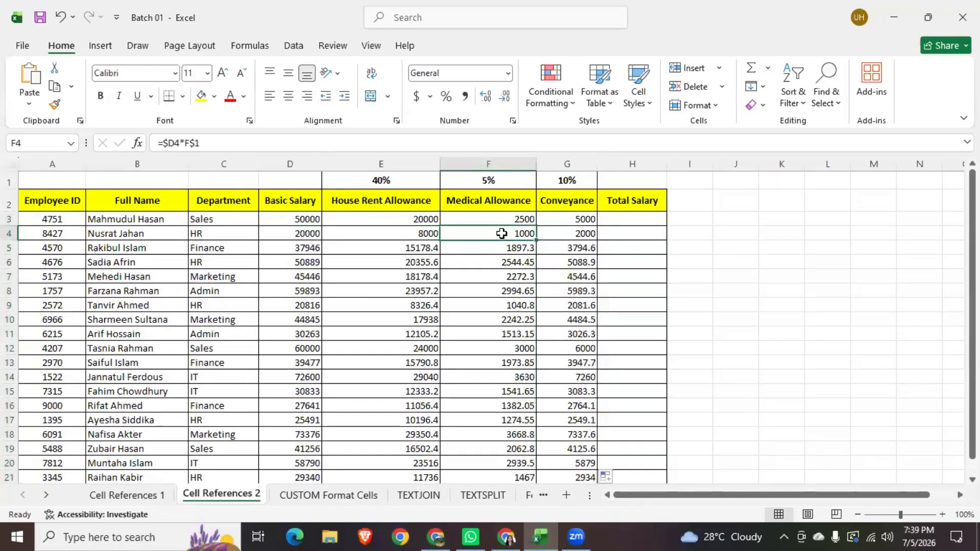
left_click(574, 238)
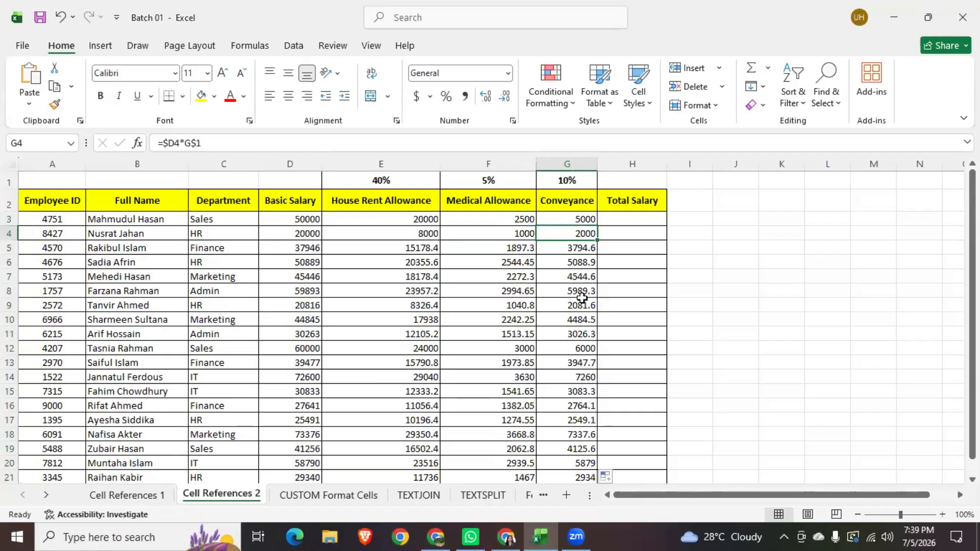
left_click(388, 231)
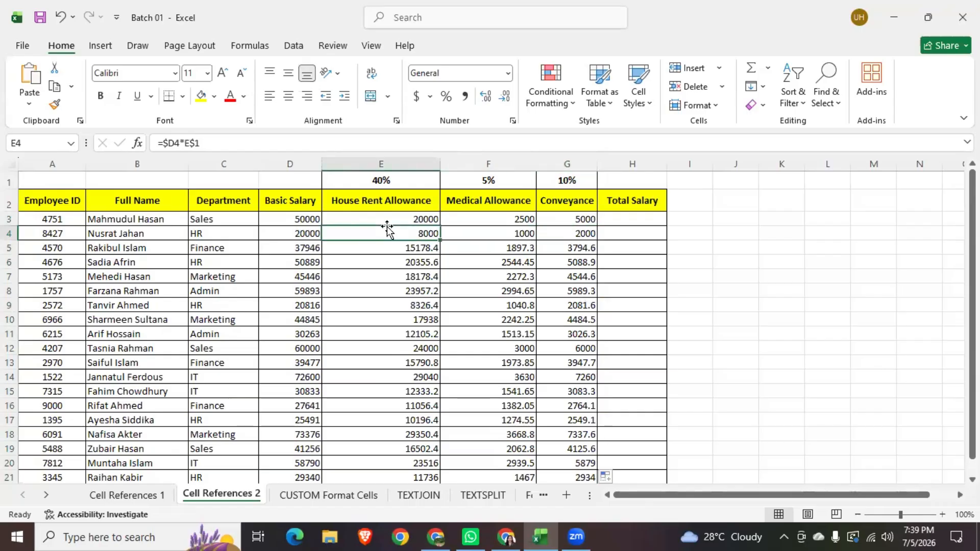
Step: Clear the House Rent Allowance, Medical Allowance and Conveyance formulas from row 3 down to row 22
left_click(403, 218)
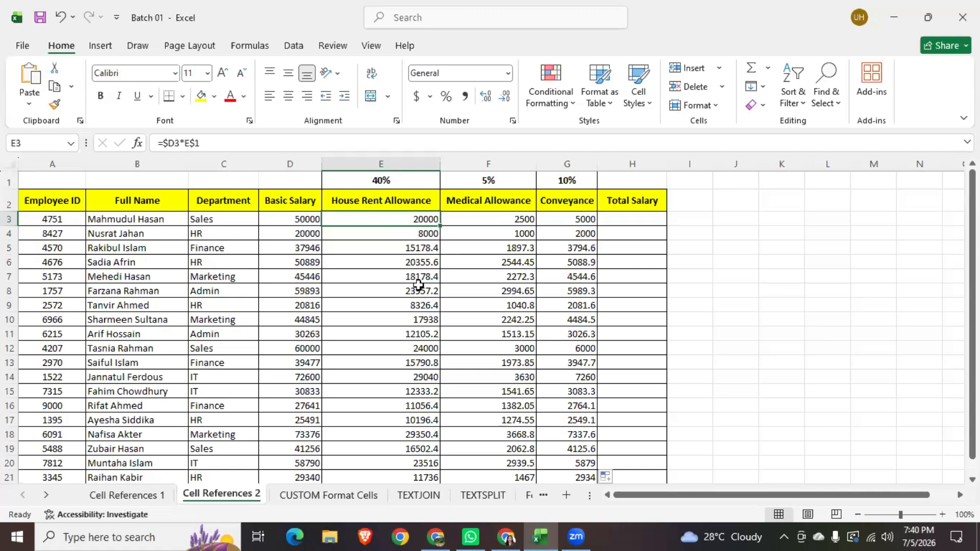
scroll(418, 286, "down", 3)
left_click(403, 353, "shift")
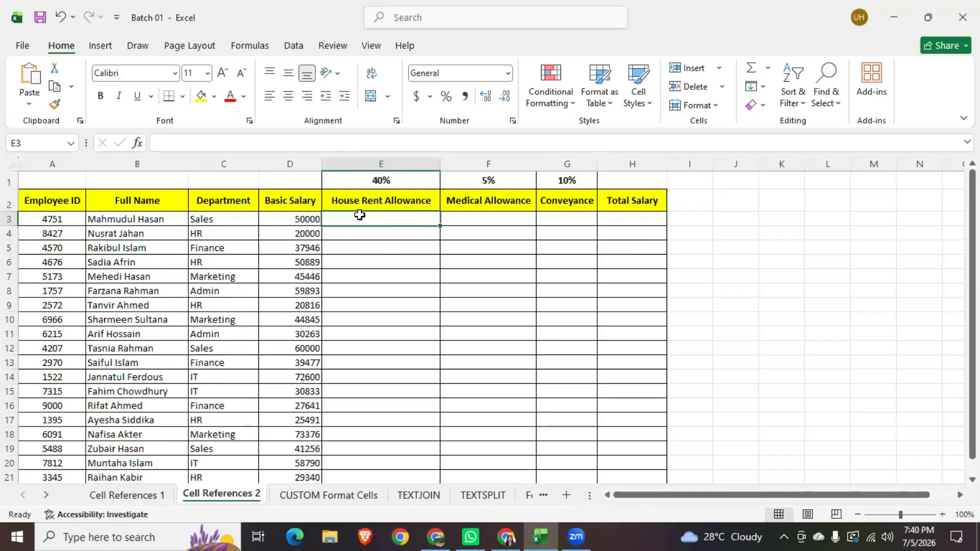
Step: Begin the House Rent Allowance formula in E3 with =D3*, using the Basic Salary cell as the first factor
double_click(360, 215)
type("=")
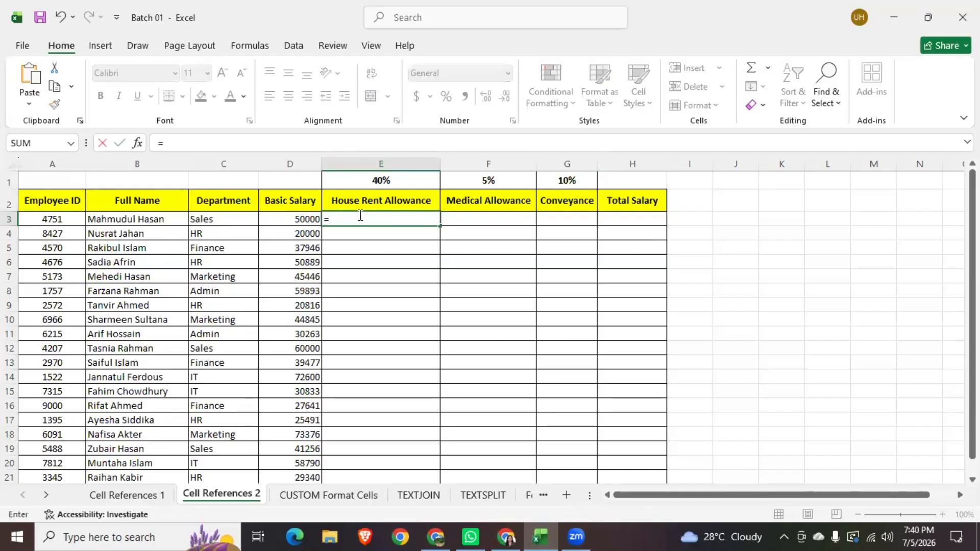
left_click(300, 220)
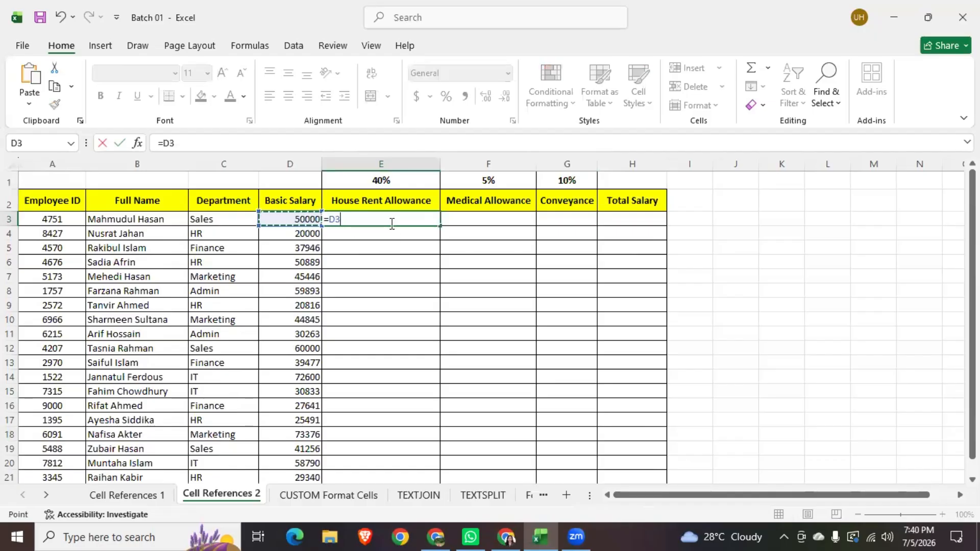
type("*")
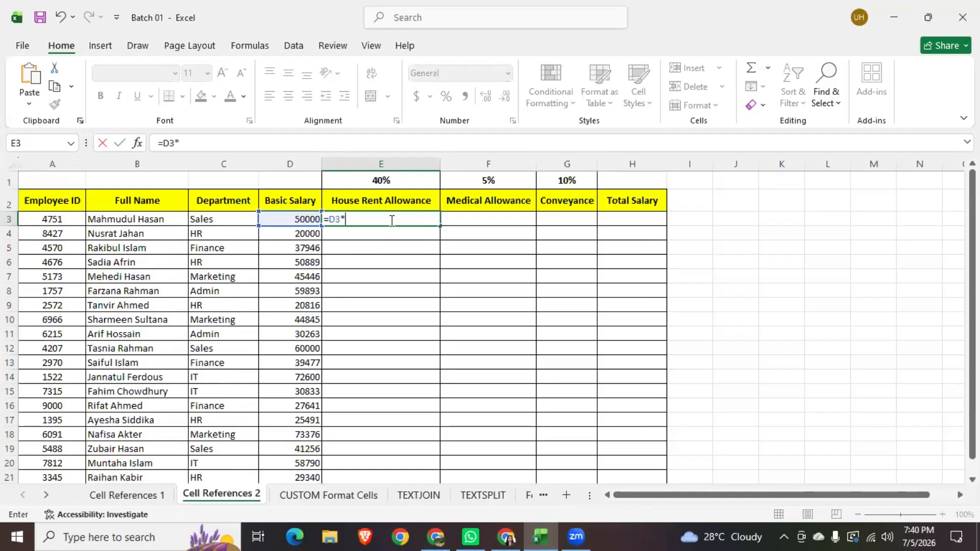
Step: Complete the House Rent Allowance formula in E3 as =D3*E1, multiplying the basic salary by the rate
left_click(392, 182)
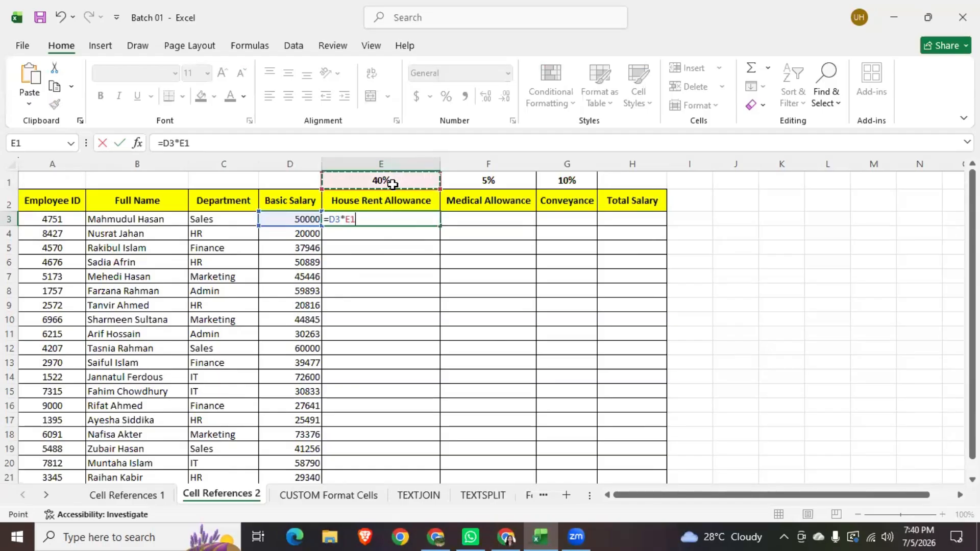
key("Return")
left_click(418, 219)
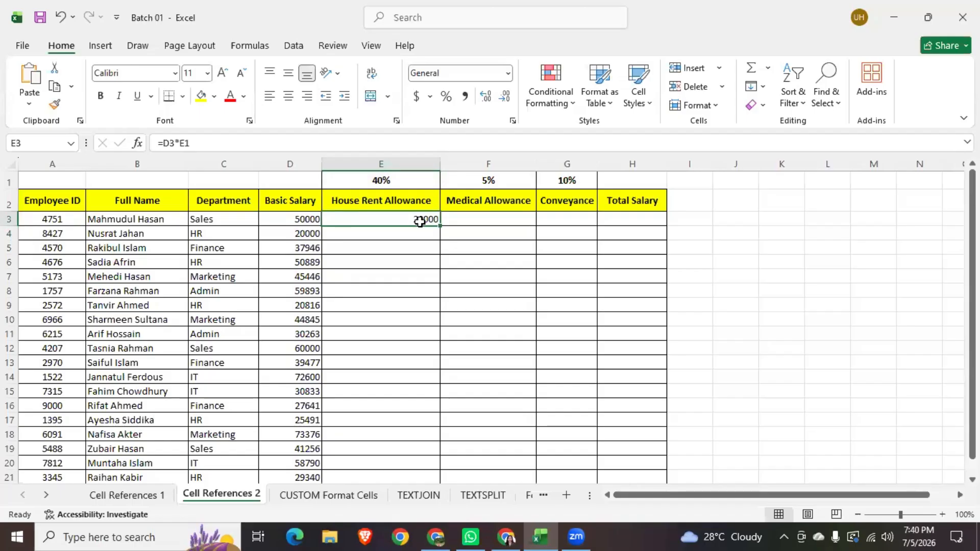
scroll(399, 451, "down", 2)
scroll(399, 450, "up", 2)
Step: Examine which basic salary and rate cells the Medical Allowance in F3 needs, compared with the House Rent Allowance formula in E3
left_click(478, 224)
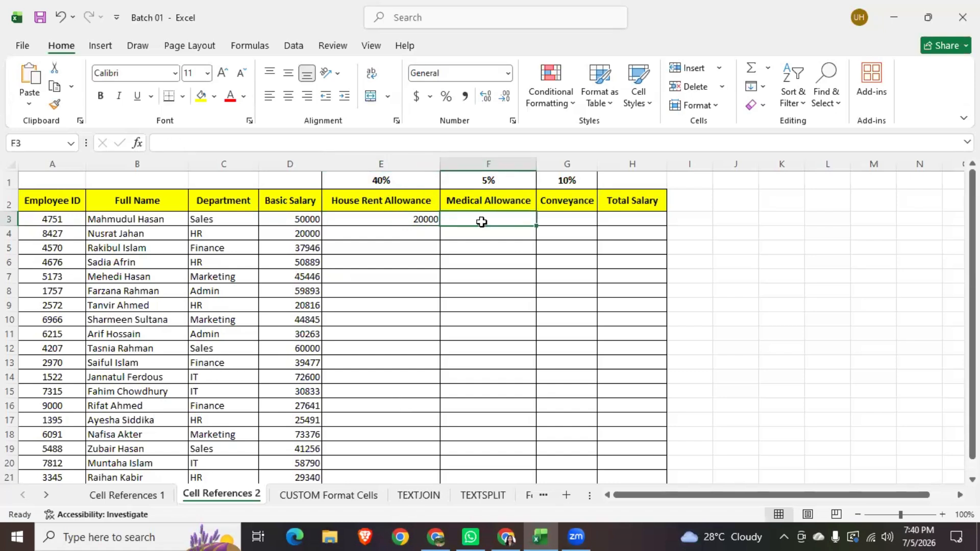
left_click(311, 221)
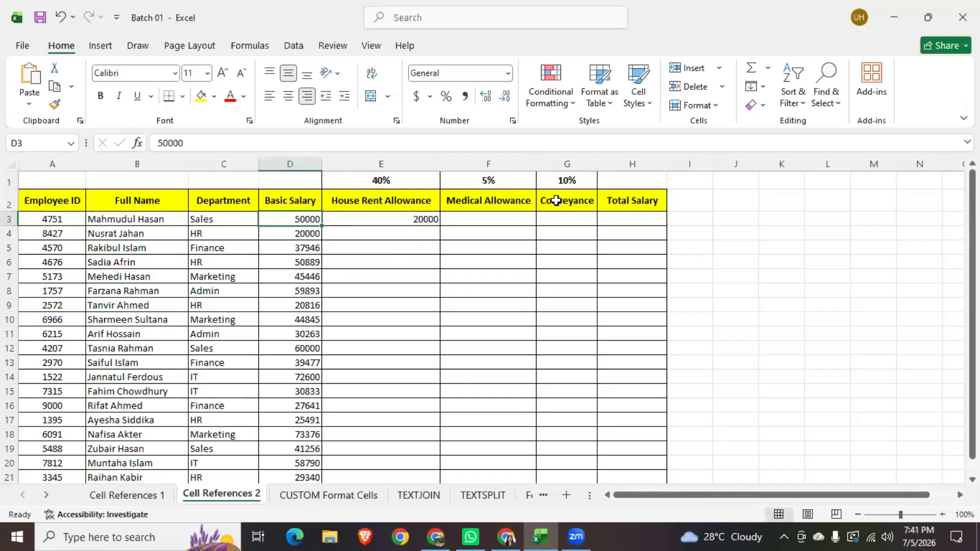
left_click(509, 182)
left_click(488, 219)
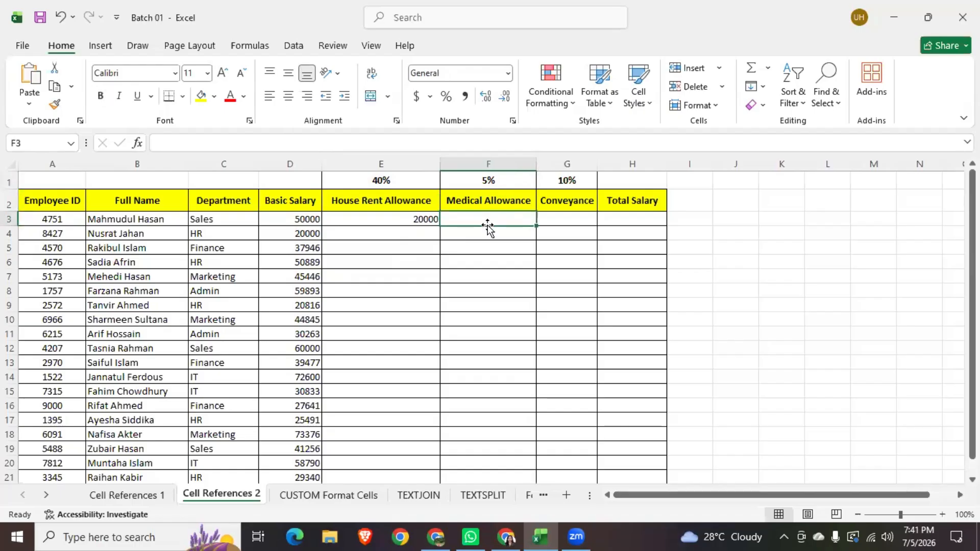
left_click(306, 220)
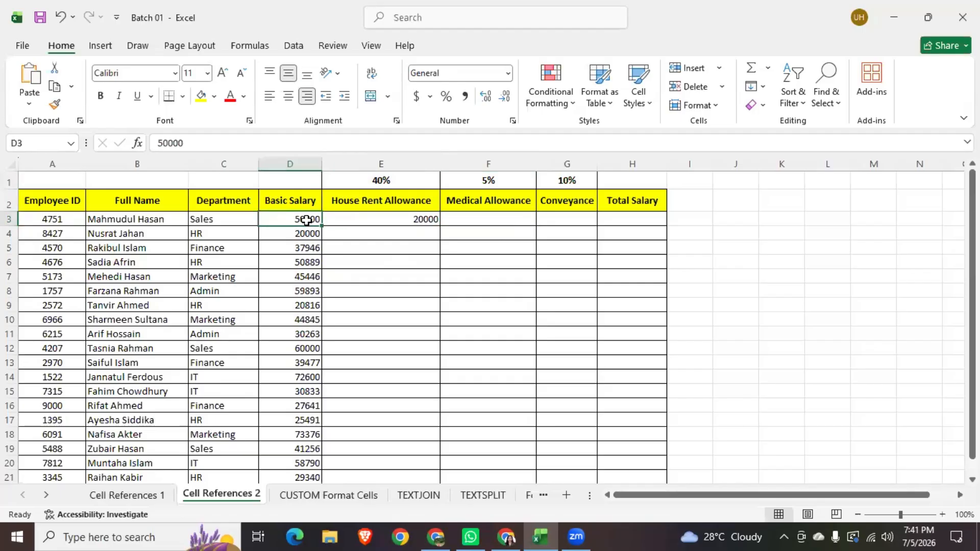
left_click(425, 221)
left_click(482, 222)
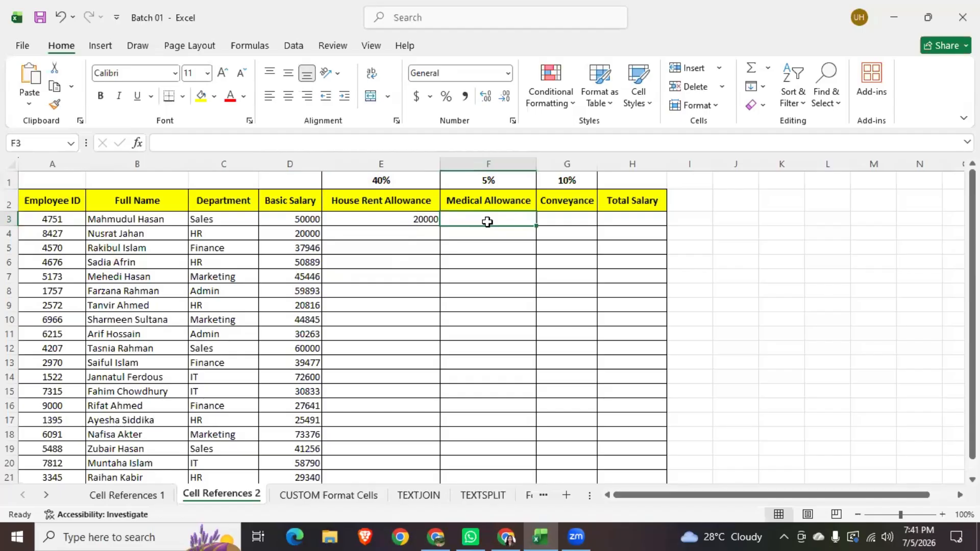
left_click(414, 222)
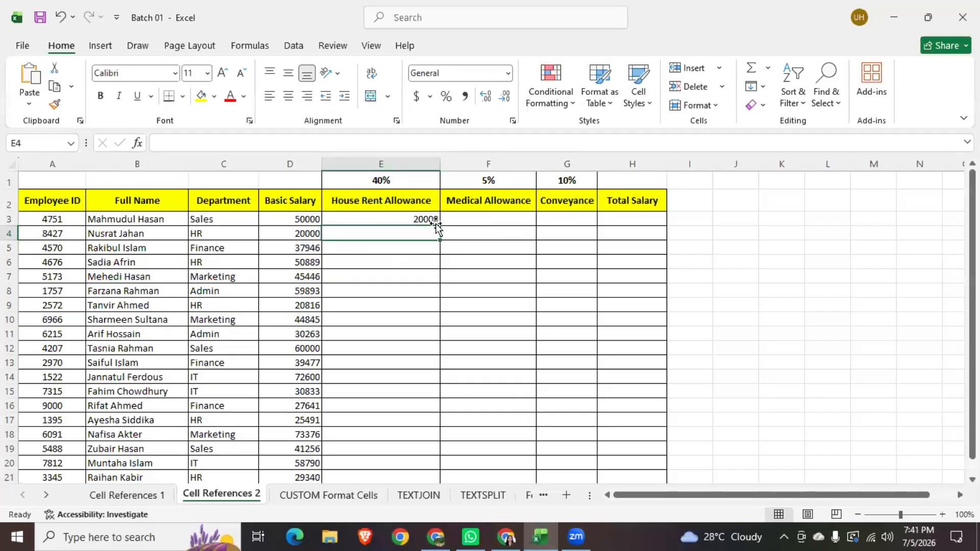
left_click(480, 220)
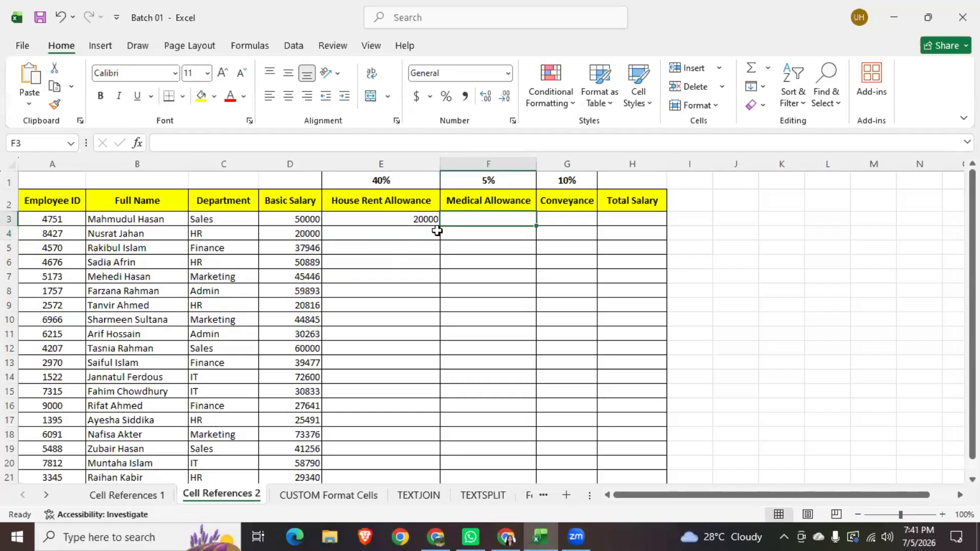
left_click(424, 219)
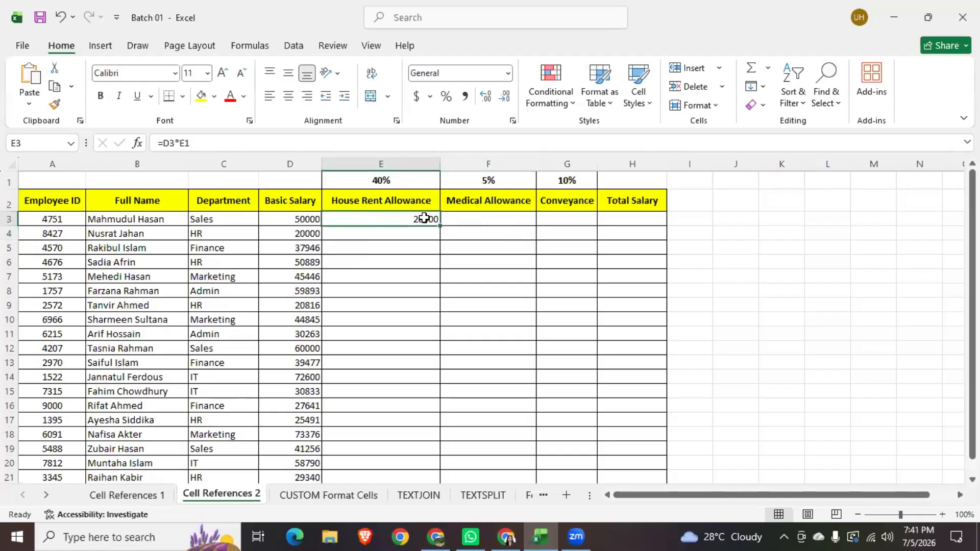
left_click(476, 219)
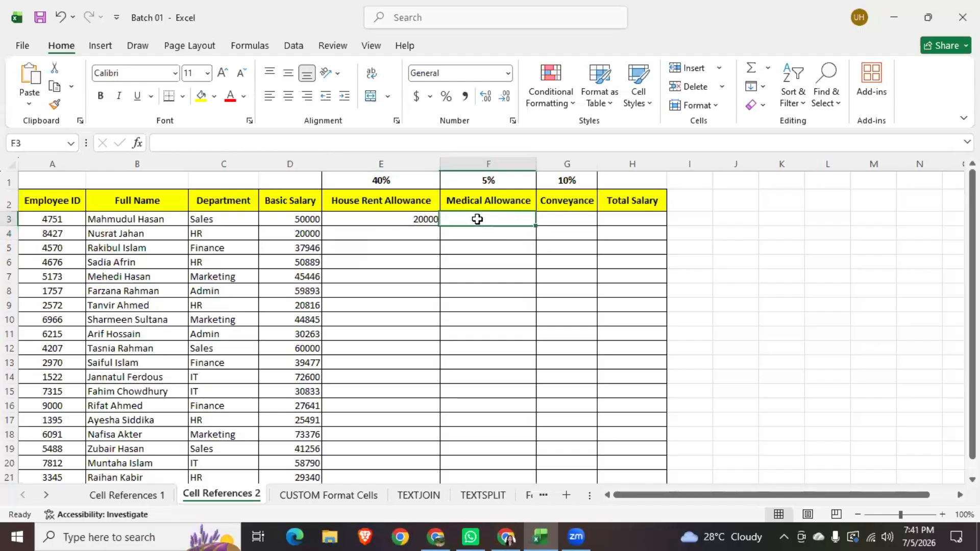
left_click(388, 219)
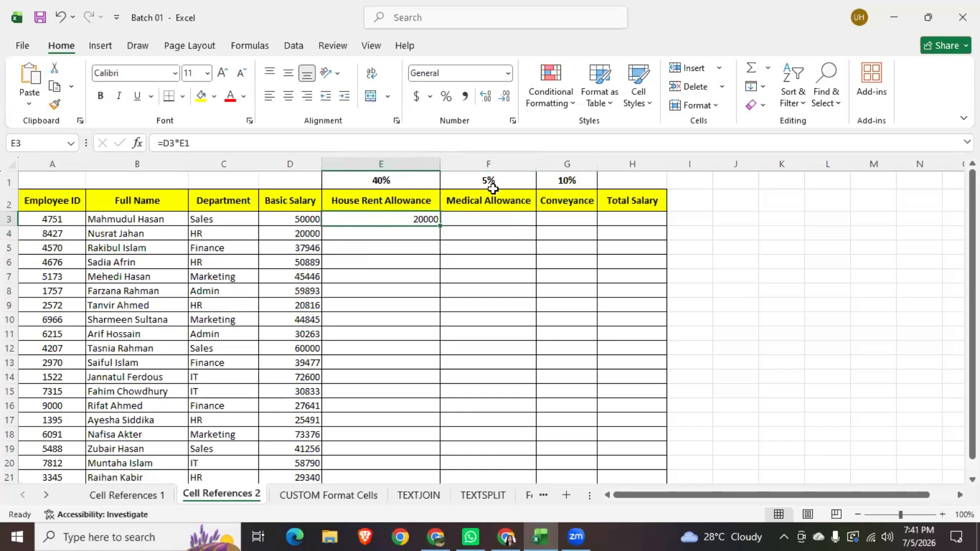
Step: Examine the rates in row 1 against the House Rent Allowance, Medical Allowance and Conveyance columns
left_click(9, 182)
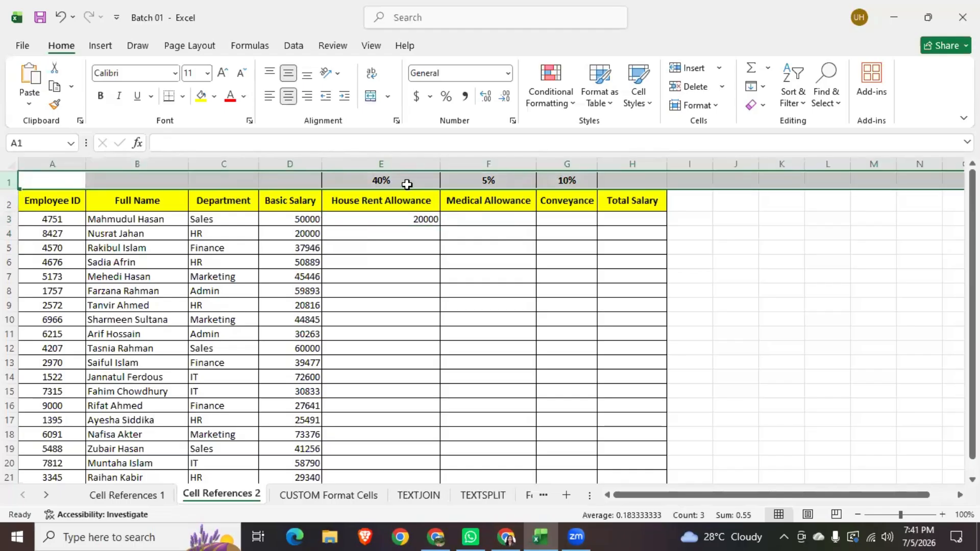
left_click(391, 163)
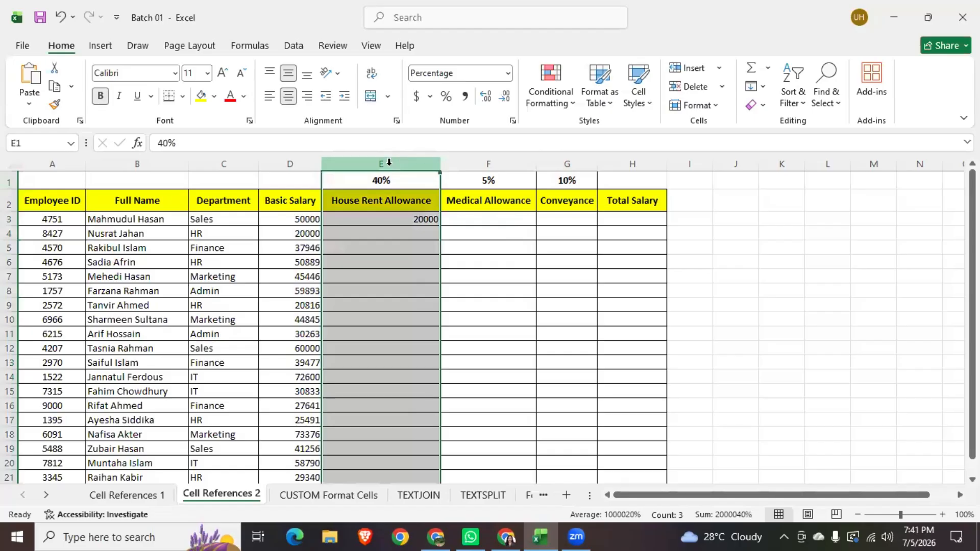
left_click(498, 163)
left_click(574, 163)
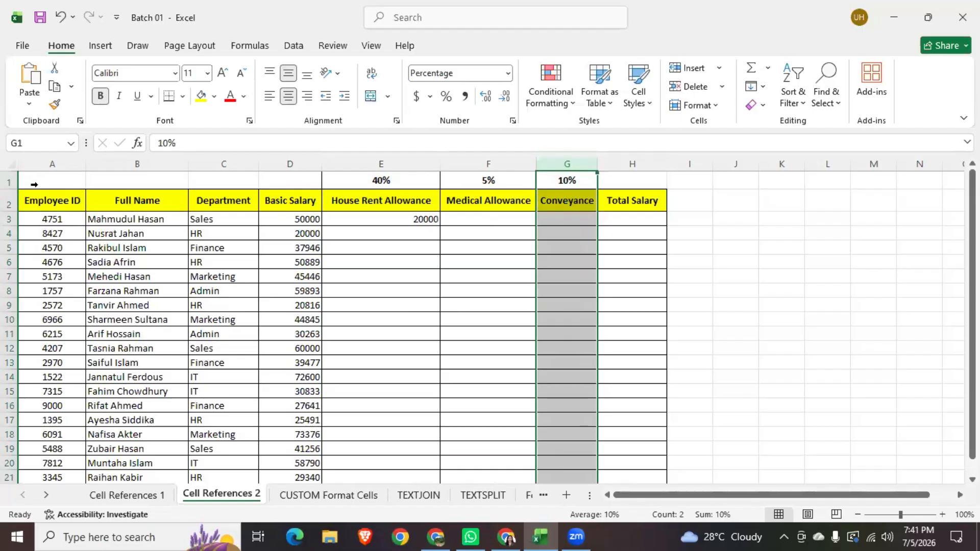
left_click(11, 181)
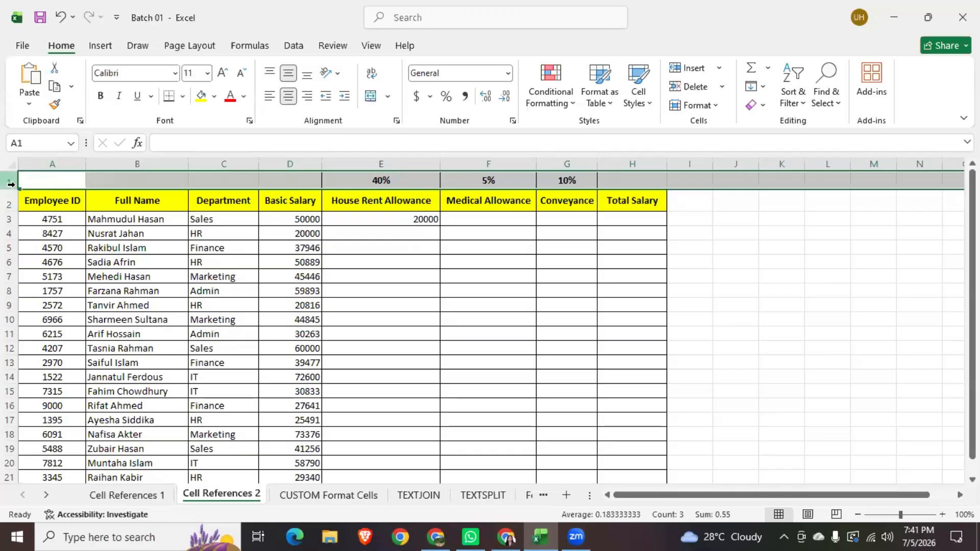
Step: Lock the row of the rate reference in the House Rent Allowance formula so E3 reads =D3*E$1
left_click(403, 219)
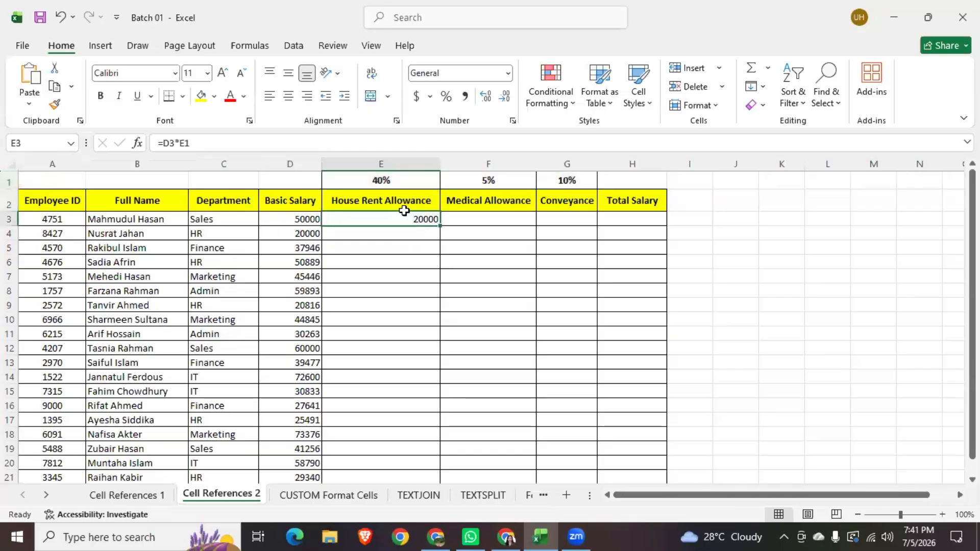
left_click(185, 142)
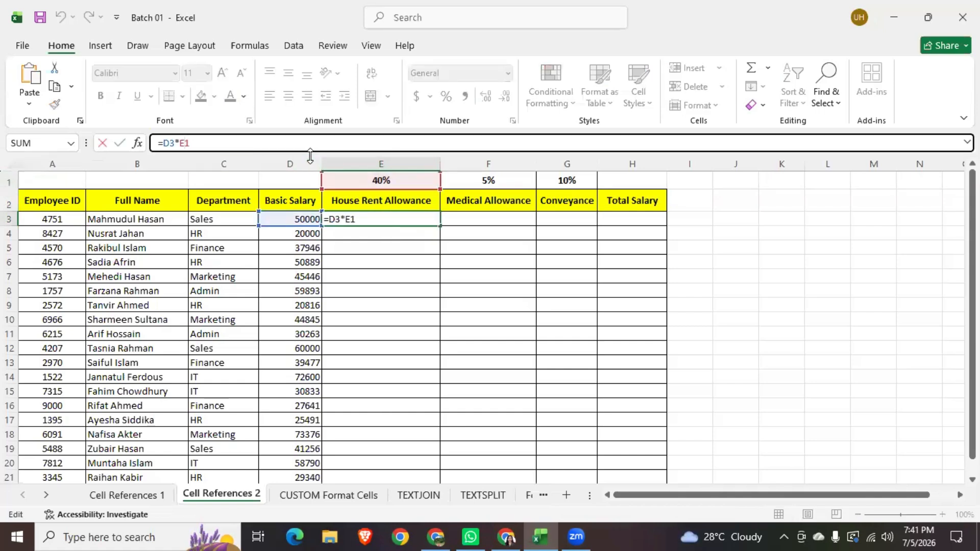
type("$")
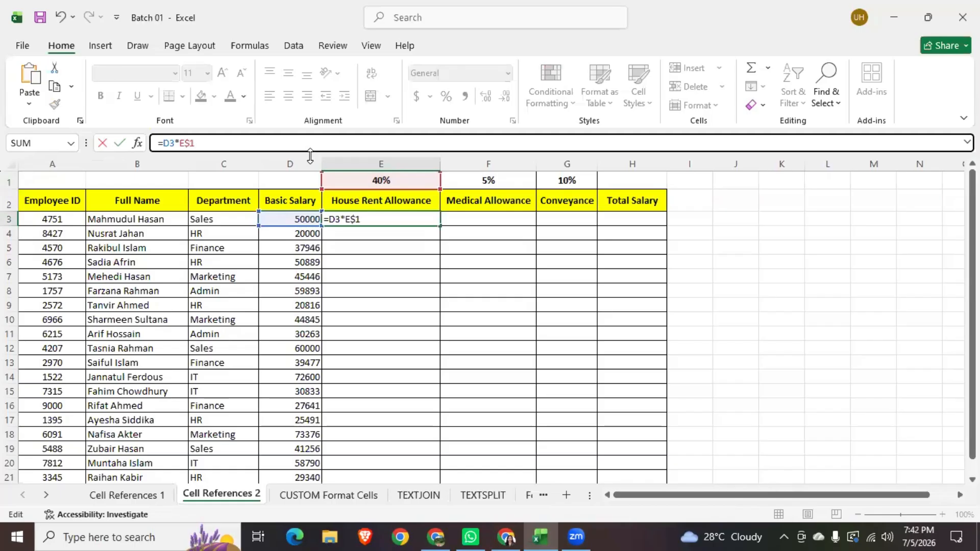
key("Return")
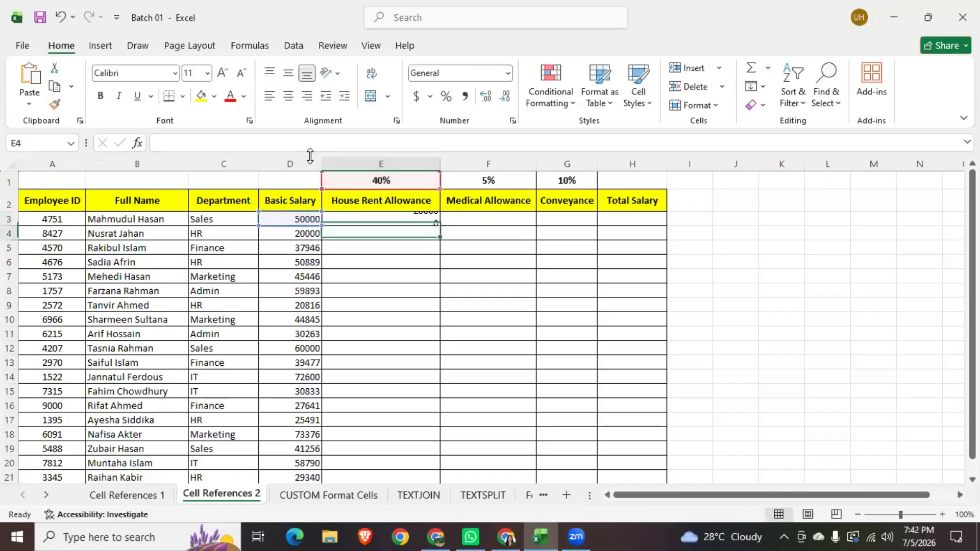
left_click(435, 220)
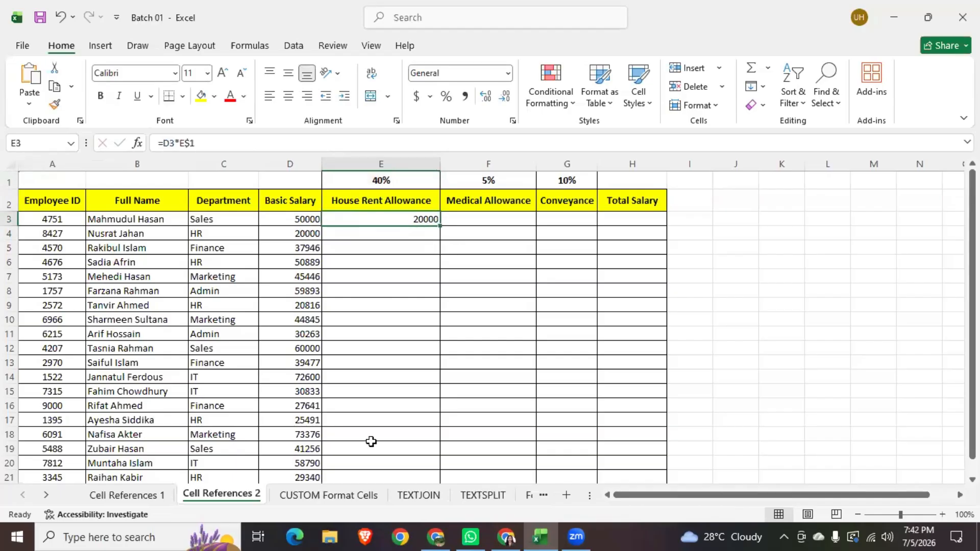
Step: Fill the House Rent Allowance formula from E3 across to the Medical Allowance cell F3
left_click(292, 219)
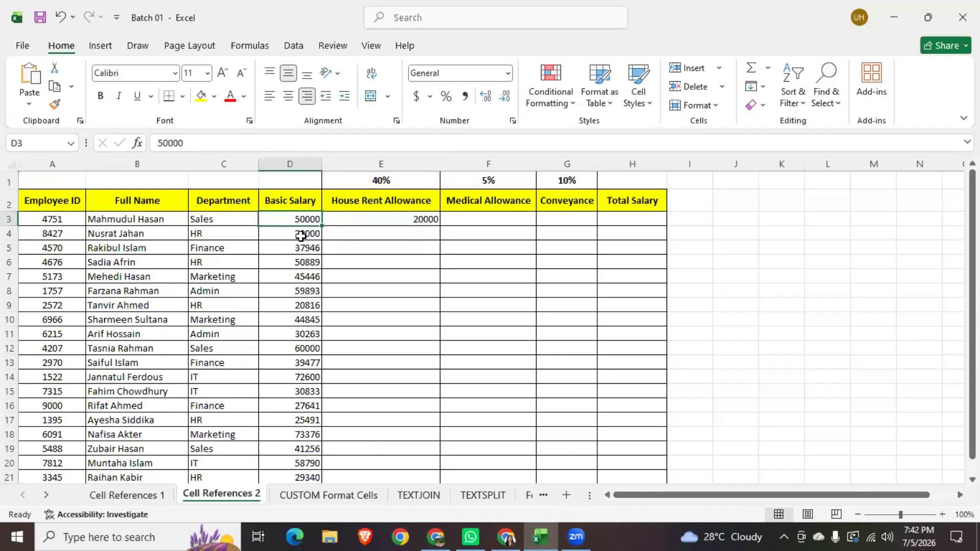
left_click(299, 234)
left_click(302, 248)
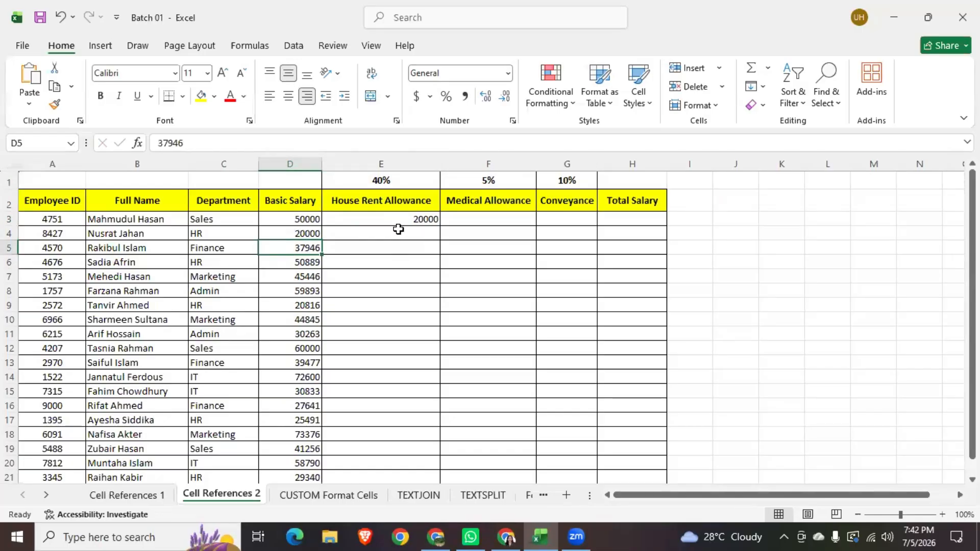
left_click(297, 219)
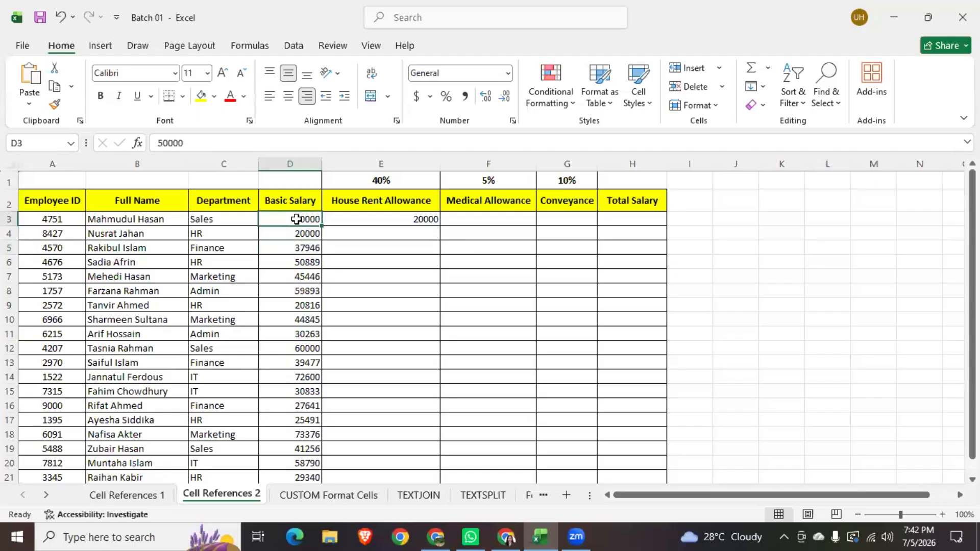
left_click(392, 219)
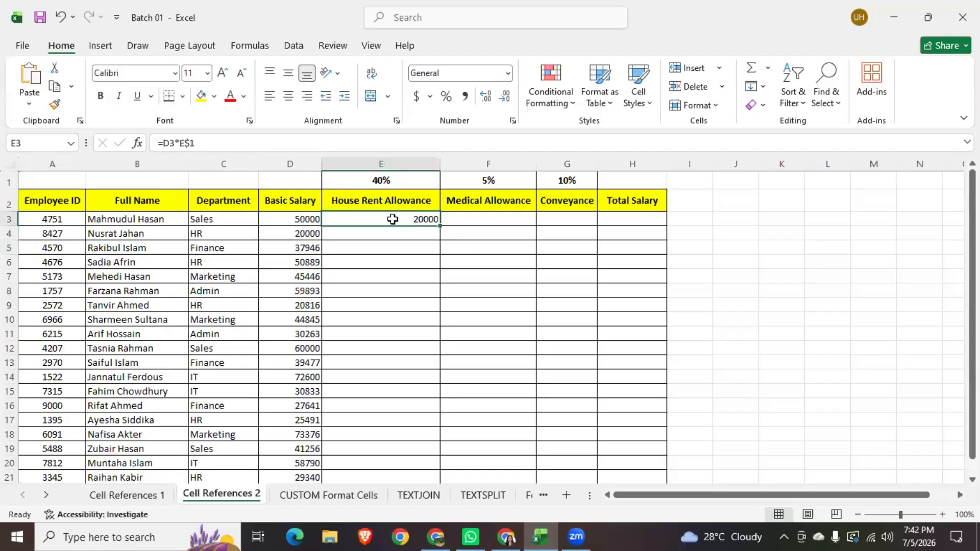
left_click(503, 221)
left_click(406, 223)
left_click_drag(455, 226, 516, 225)
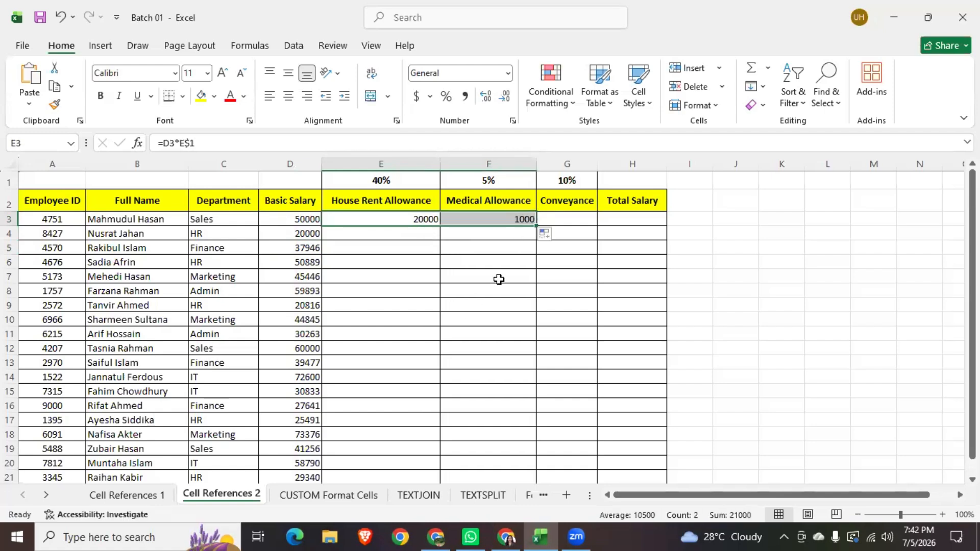
Step: Compare the copied formula in F3 with E3, checking the reference to the basic salary in D3 by column and row
left_click(501, 221)
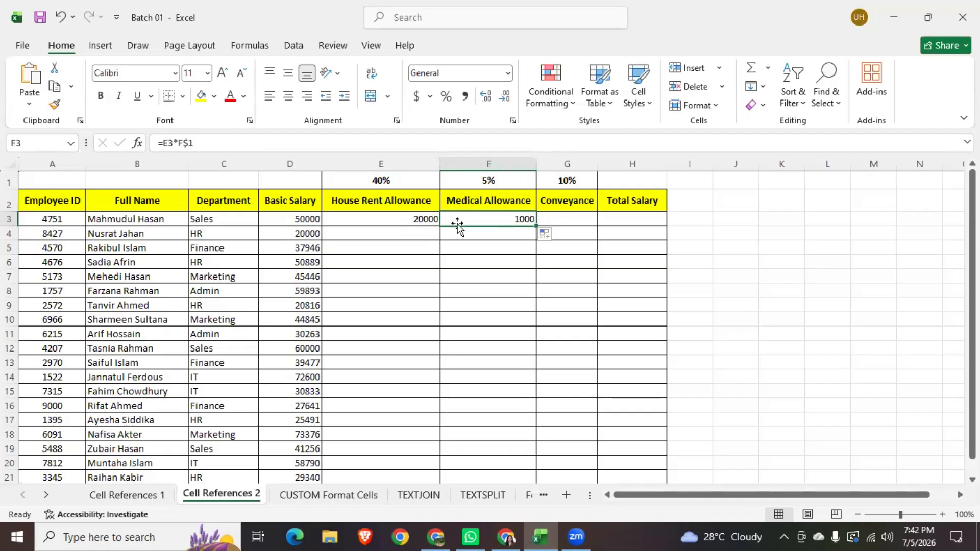
left_click(362, 219)
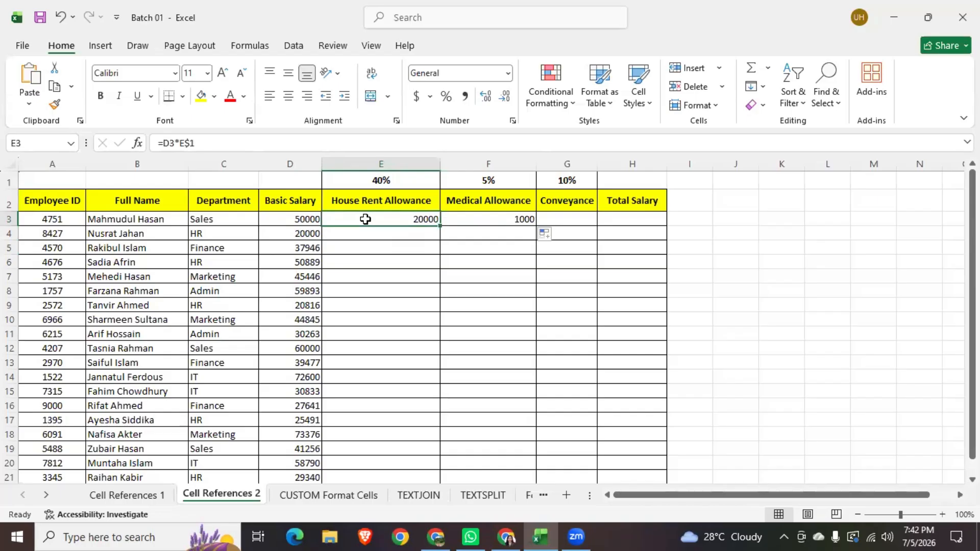
left_click(305, 218)
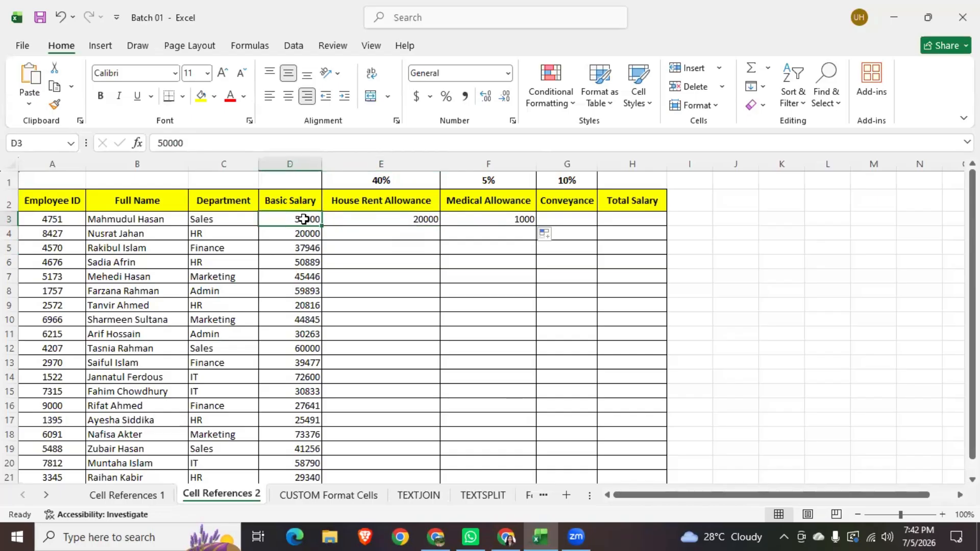
left_click(298, 163)
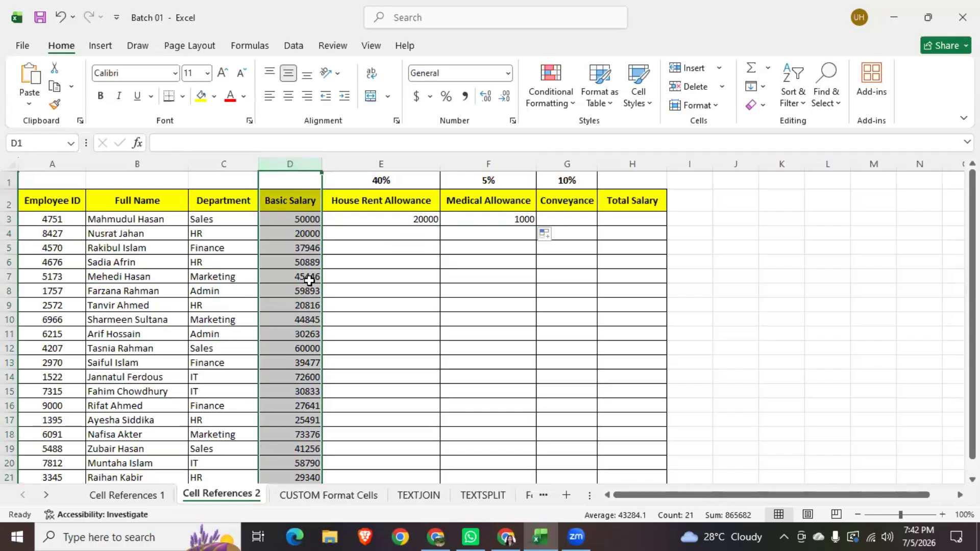
left_click(9, 219)
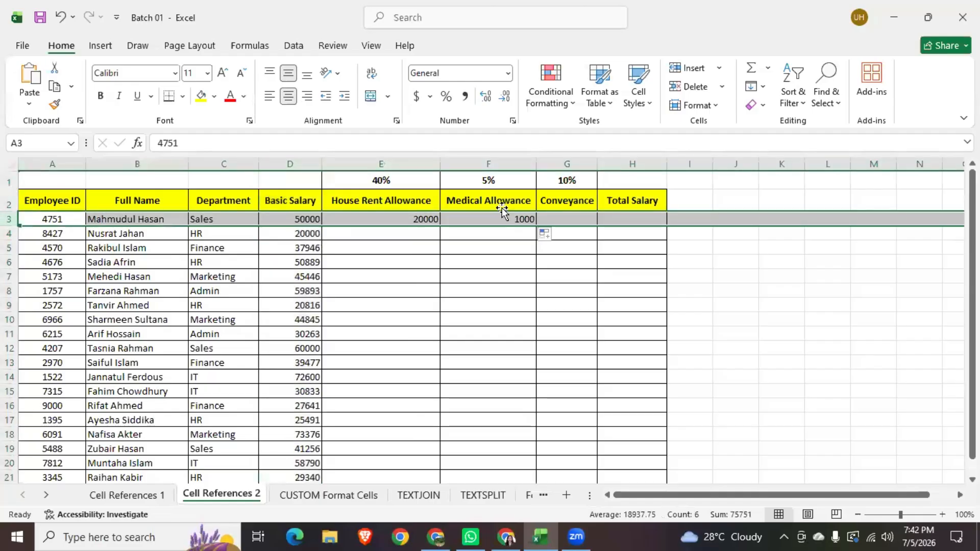
left_click(303, 221)
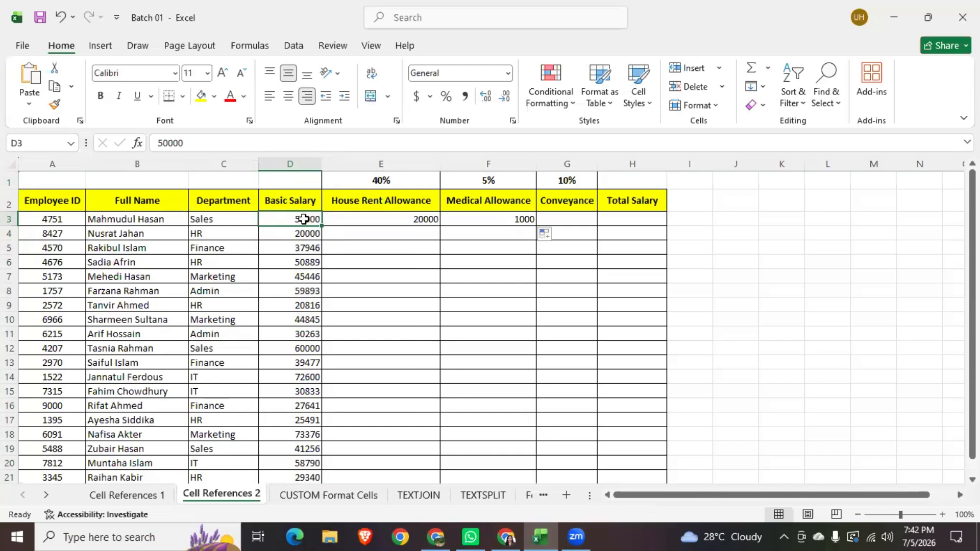
left_click(395, 224)
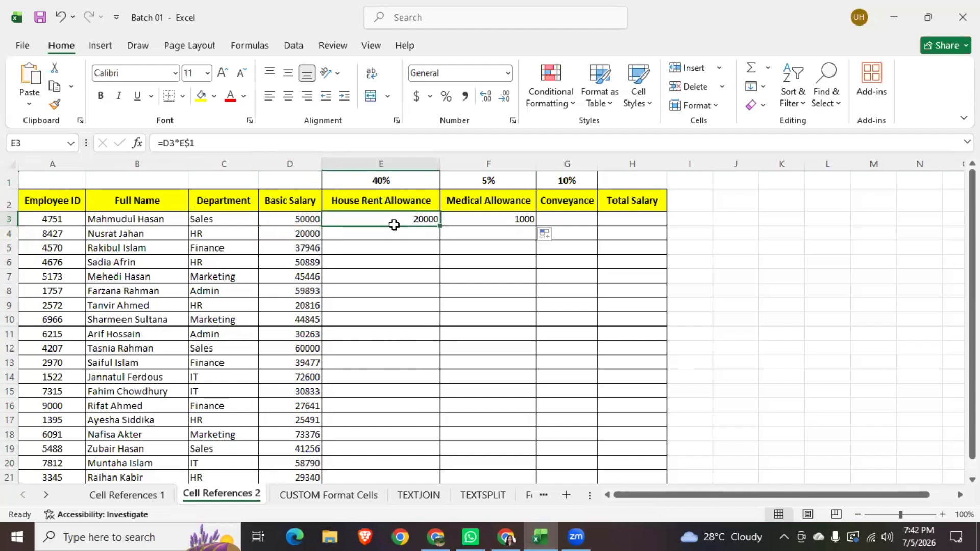
left_click(303, 219)
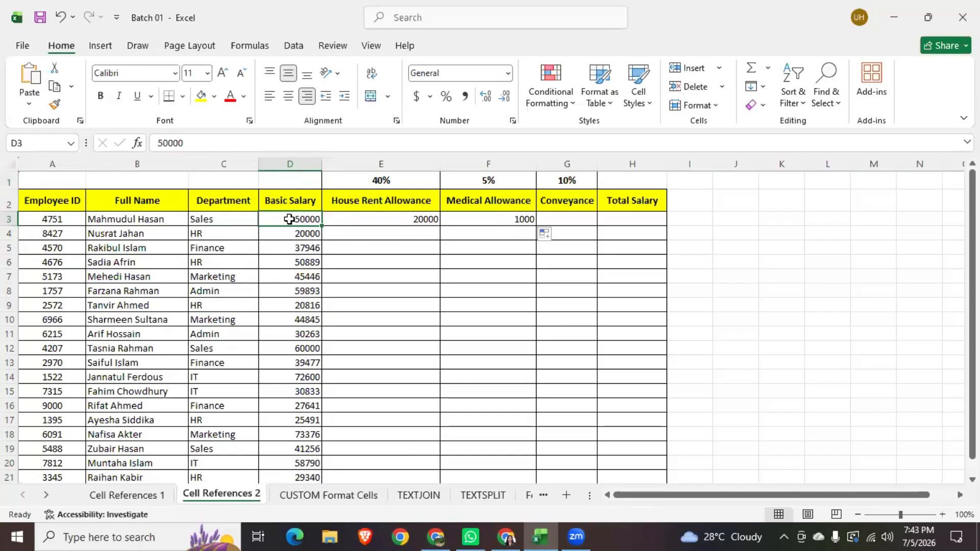
left_click(369, 218)
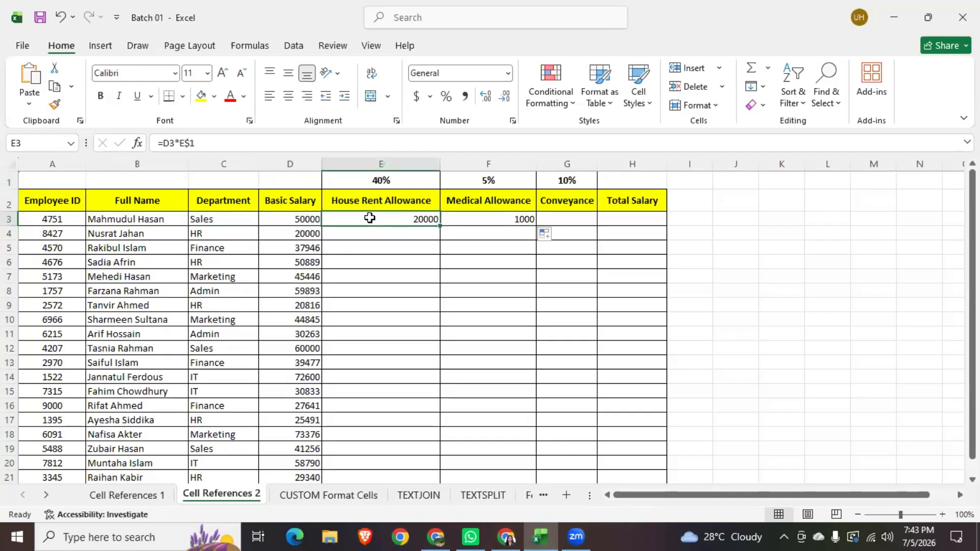
Step: Lock the column of the basic salary reference in the House Rent Allowance formula so E3 reads =$D3*E$1
left_click(10, 183)
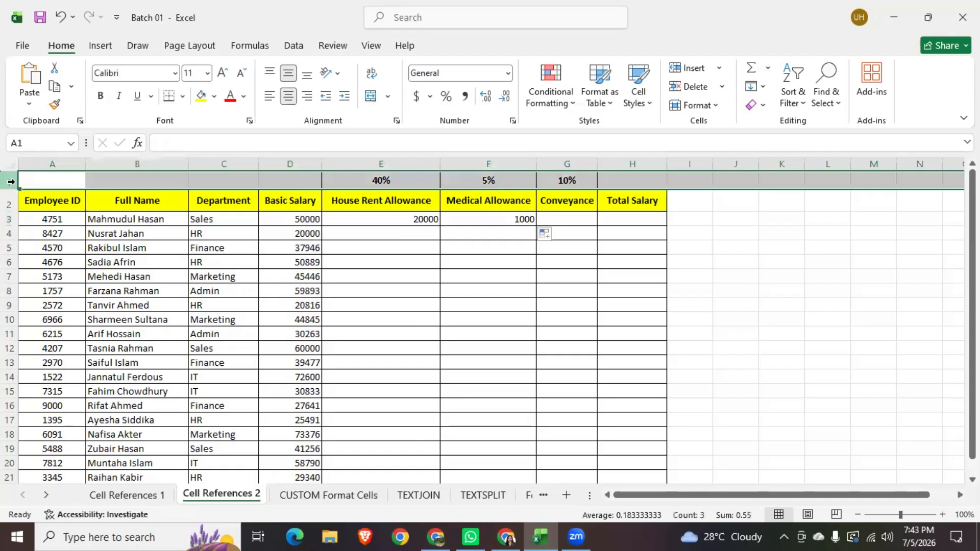
left_click(368, 289)
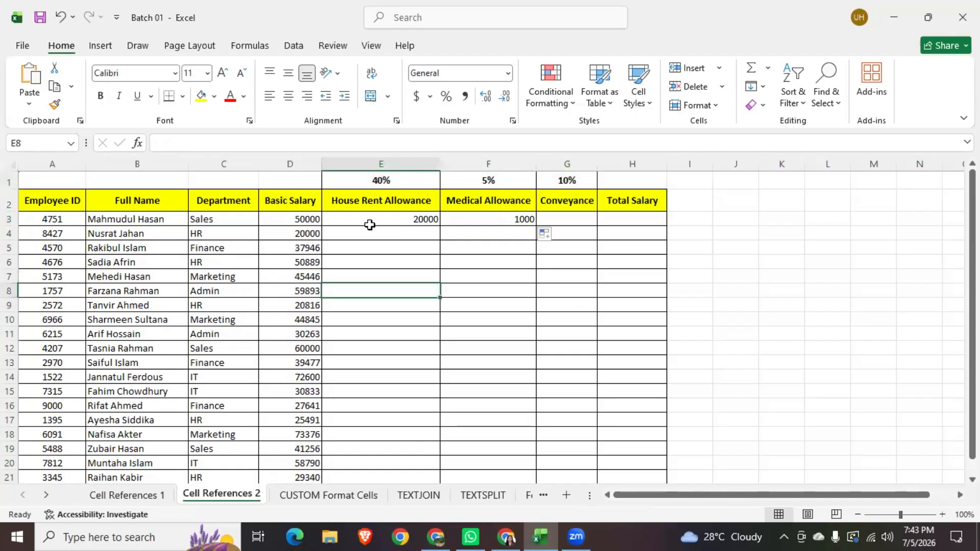
left_click(10, 182)
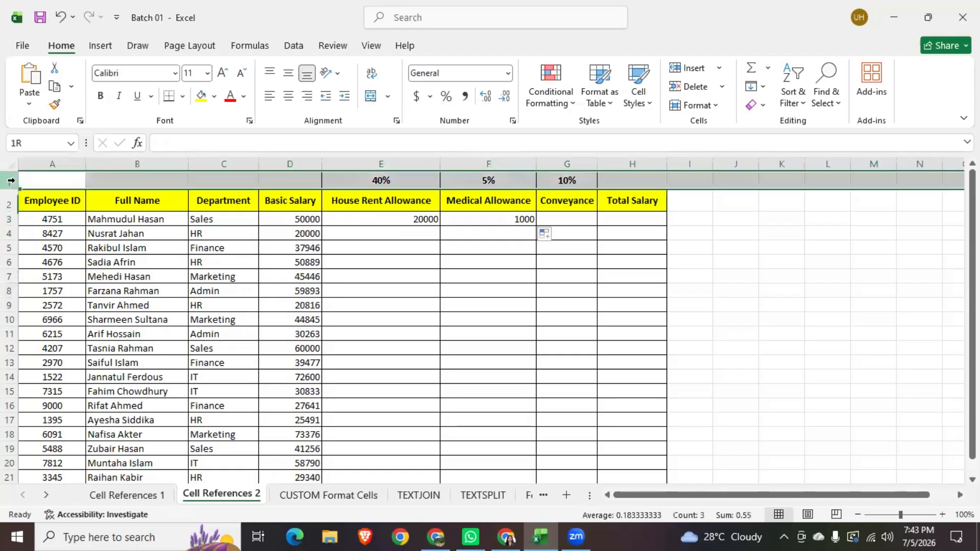
left_click(396, 219)
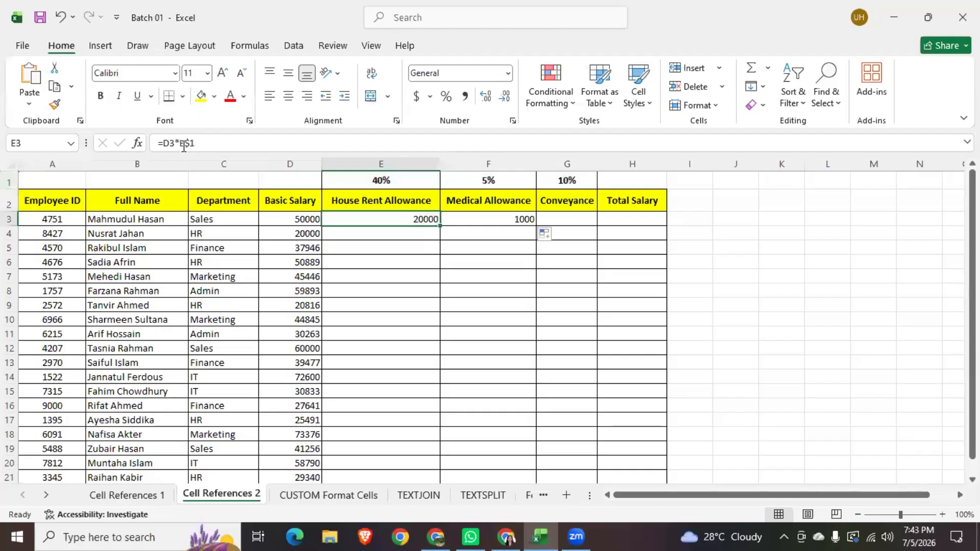
left_click(271, 218)
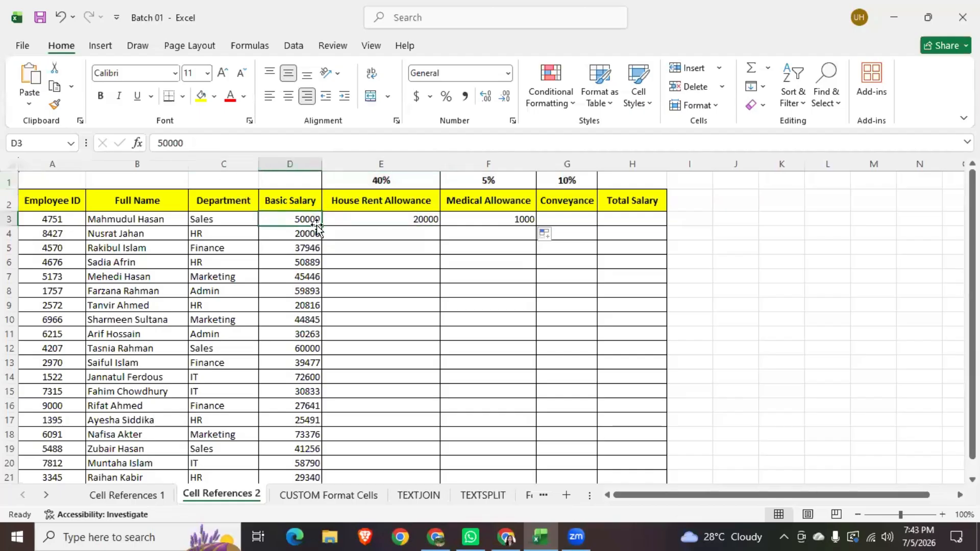
left_click(398, 219)
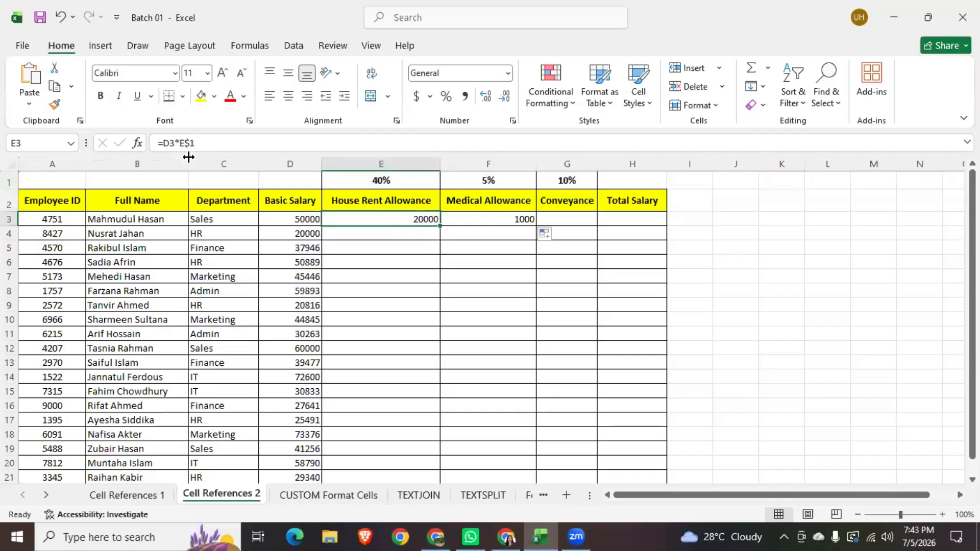
left_click(165, 143)
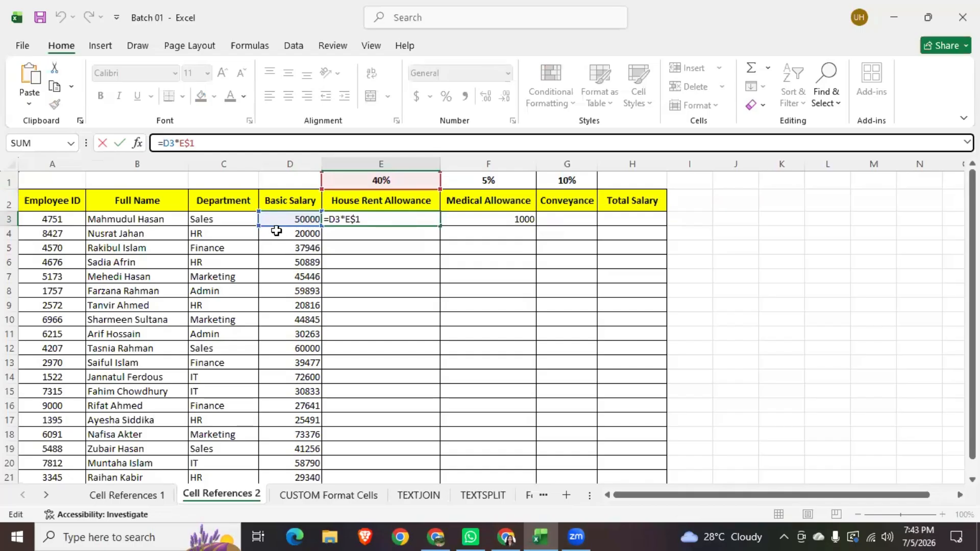
type("*")
key("BackSpace")
type("$")
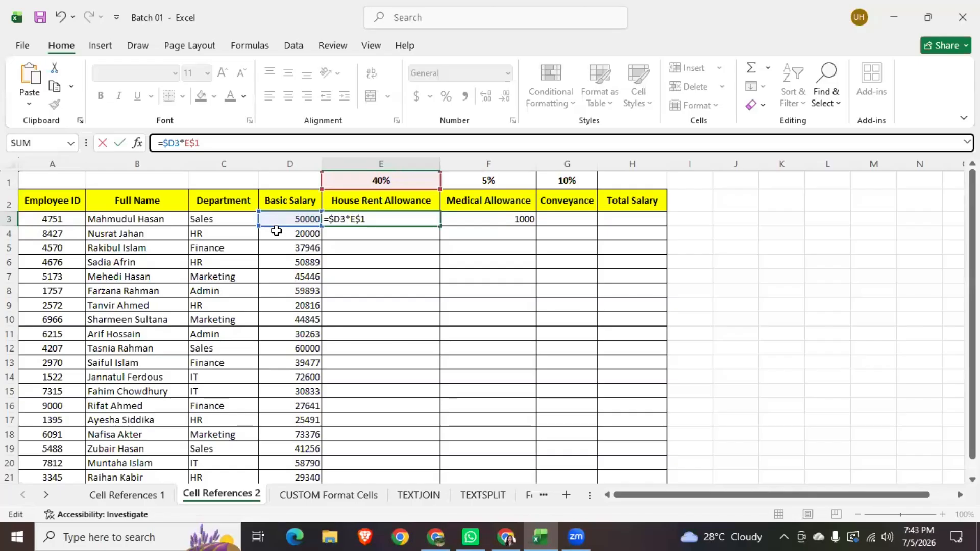
key("Return")
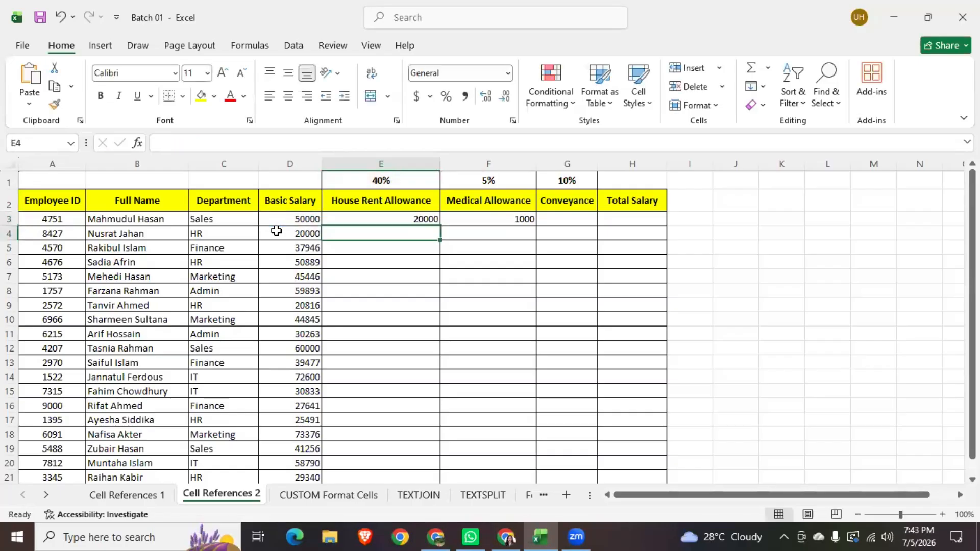
Step: Fill the House Rent Allowance formula from E3 across to Medical Allowance F3 and Conveyance G3
left_click(388, 215)
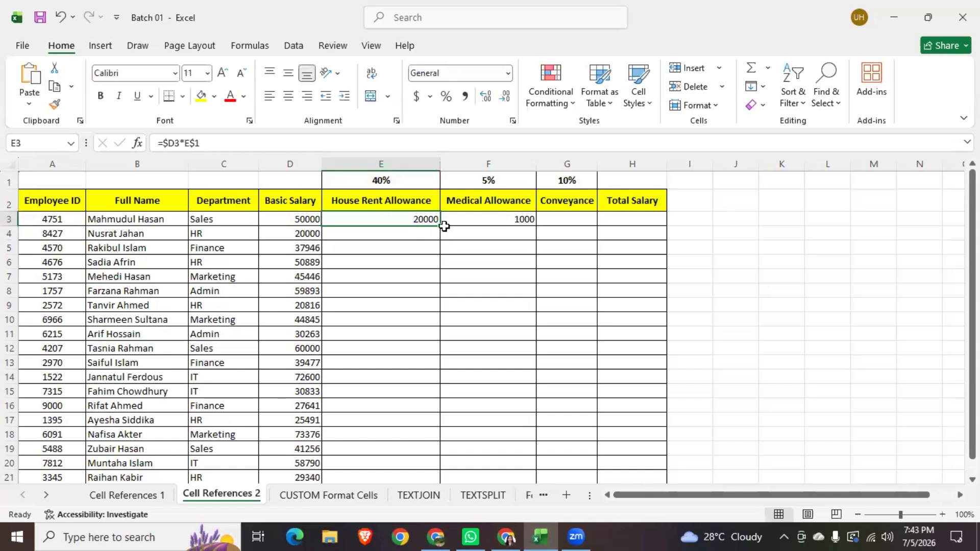
left_click_drag(442, 225, 531, 228)
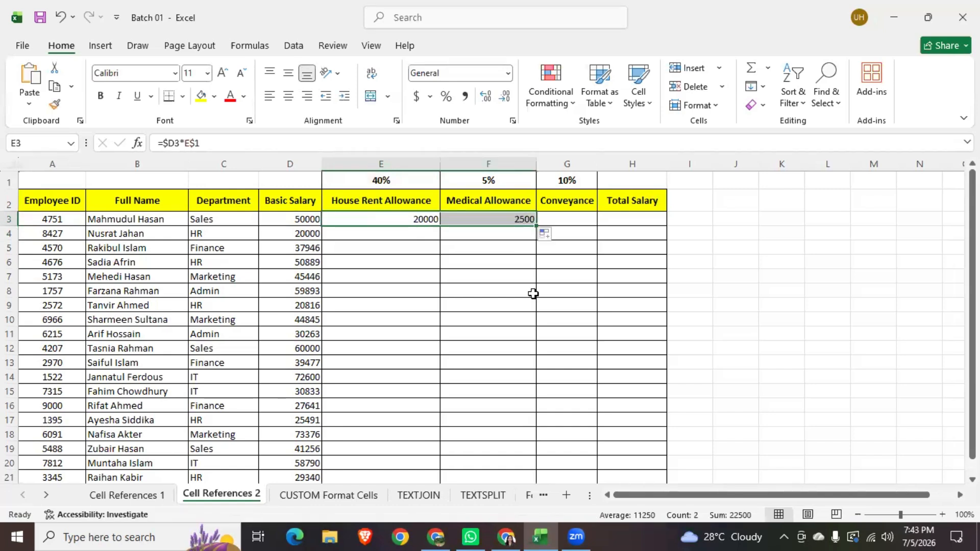
left_click_drag(536, 226, 586, 229)
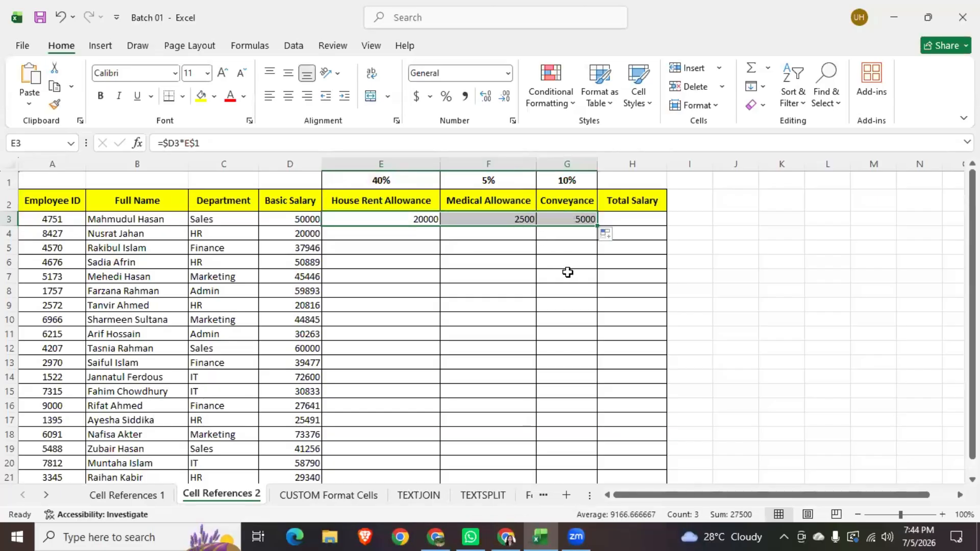
Step: Fill the House Rent Allowance, Medical Allowance and Conveyance formulas in E3, F3 and G3 down through all employee rows
left_click(394, 236)
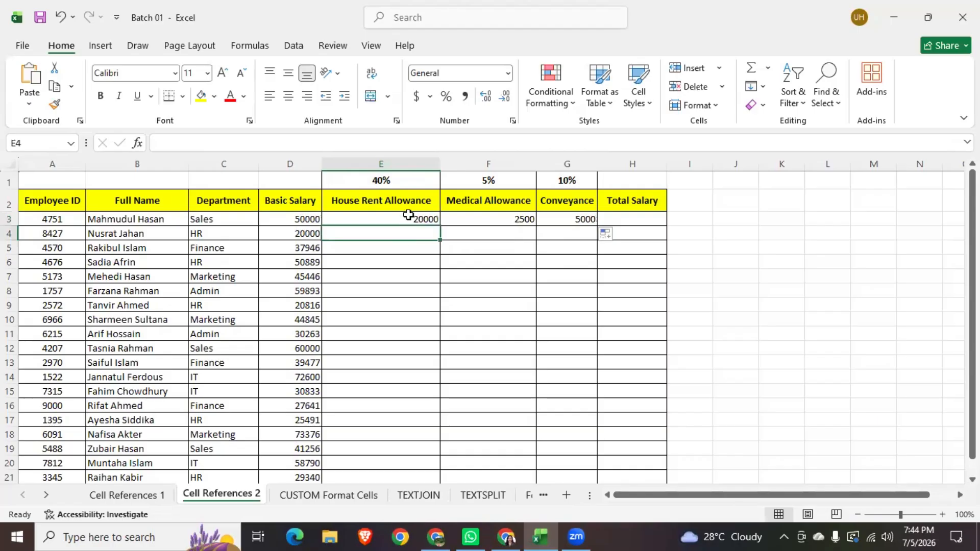
left_click(409, 215)
double_click(439, 226)
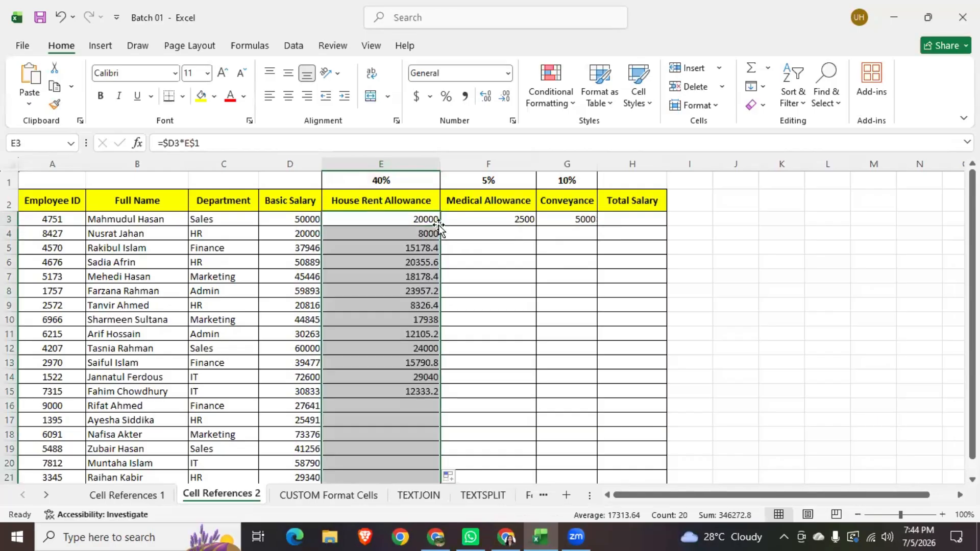
left_click(415, 236)
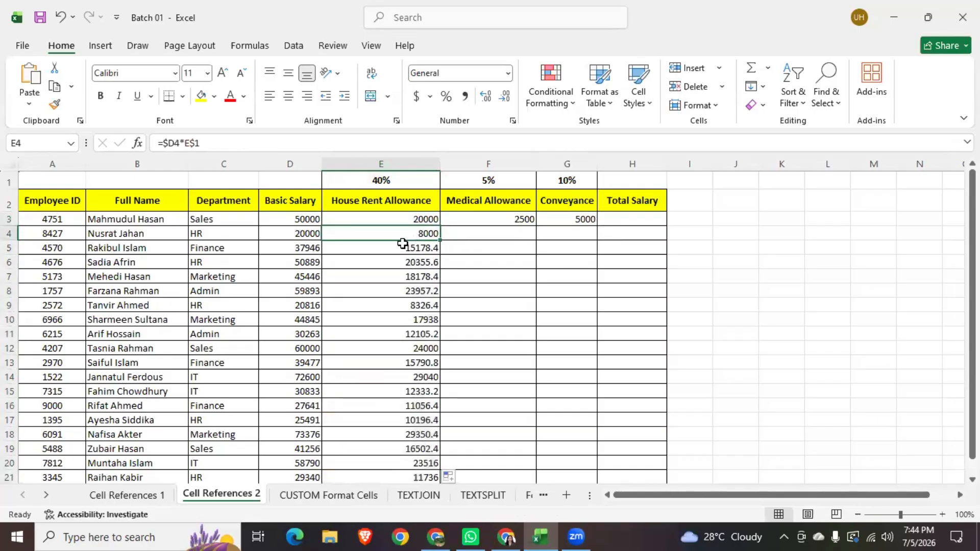
left_click(516, 222)
double_click(537, 226)
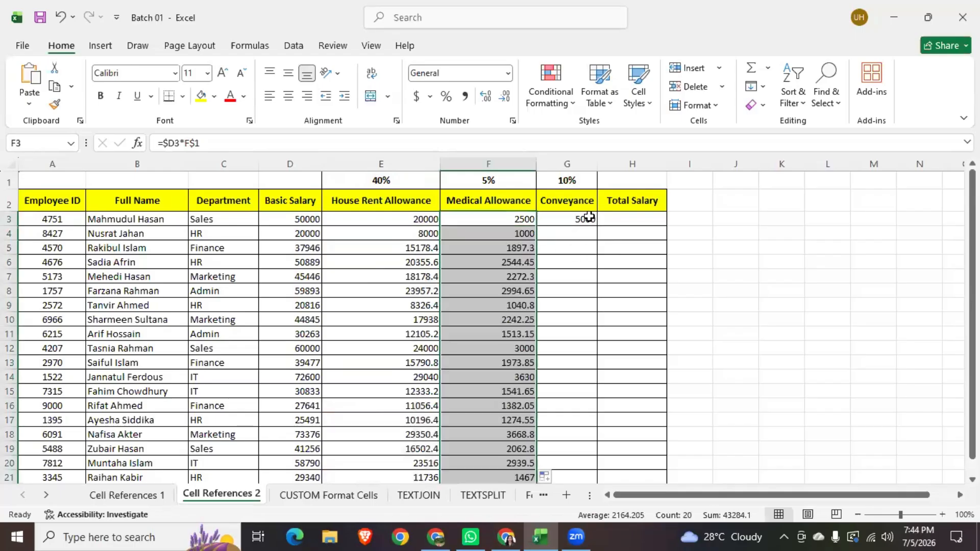
left_click(591, 234)
left_click(584, 219)
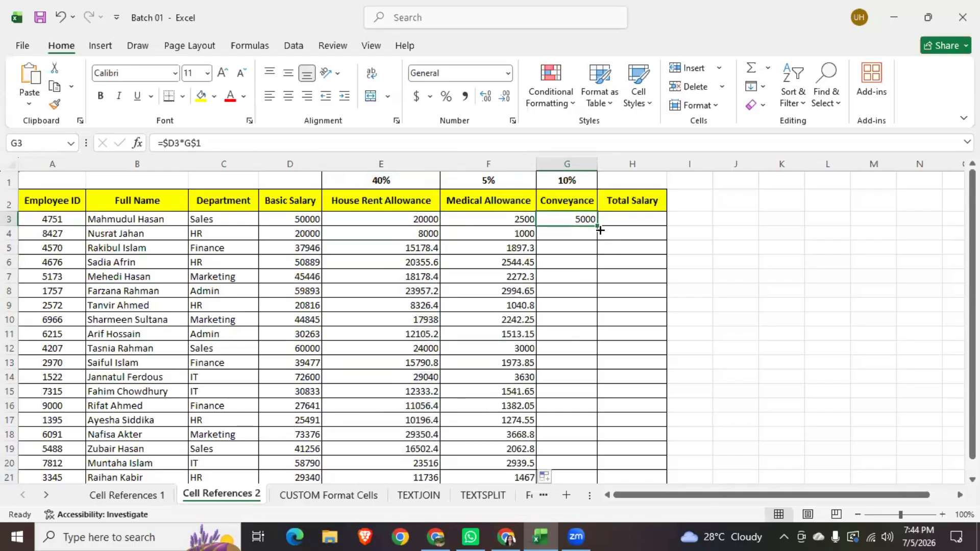
double_click(597, 226)
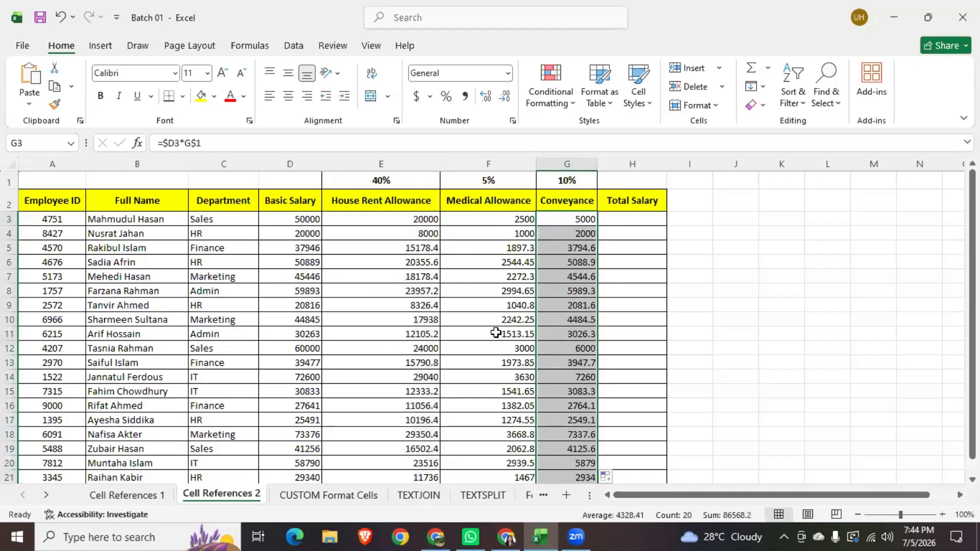
left_click(384, 264)
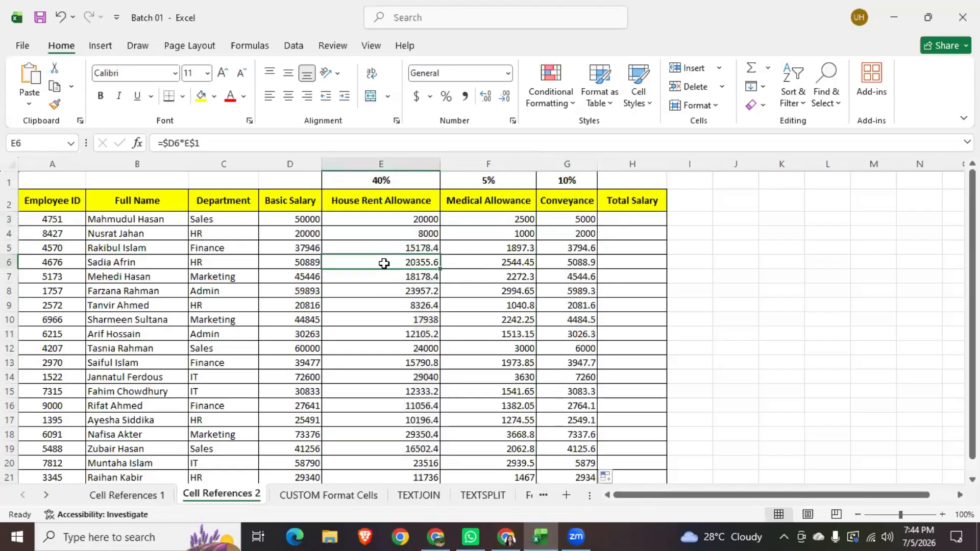
Step: Look through the CUSTOM Format Cells, TEXTJOIN and TEXTSPLIT sheets and examine the Total Sales column on the Cell References 1 sheet
left_click(322, 499)
left_click(419, 496)
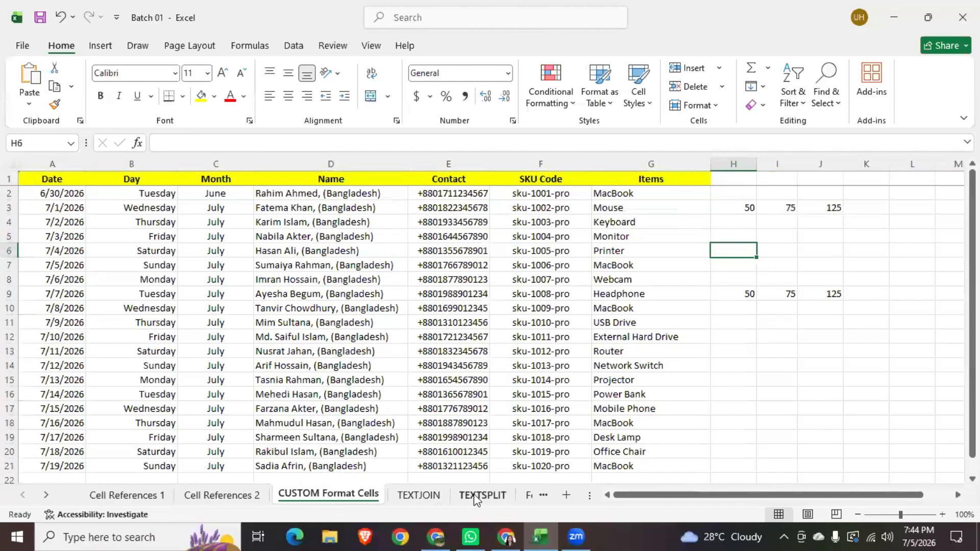
left_click(477, 495)
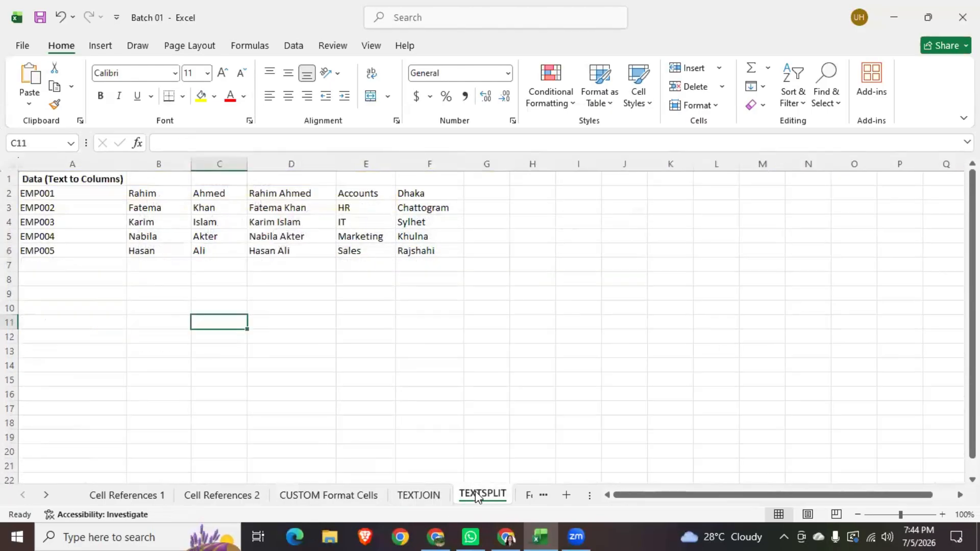
left_click(531, 496)
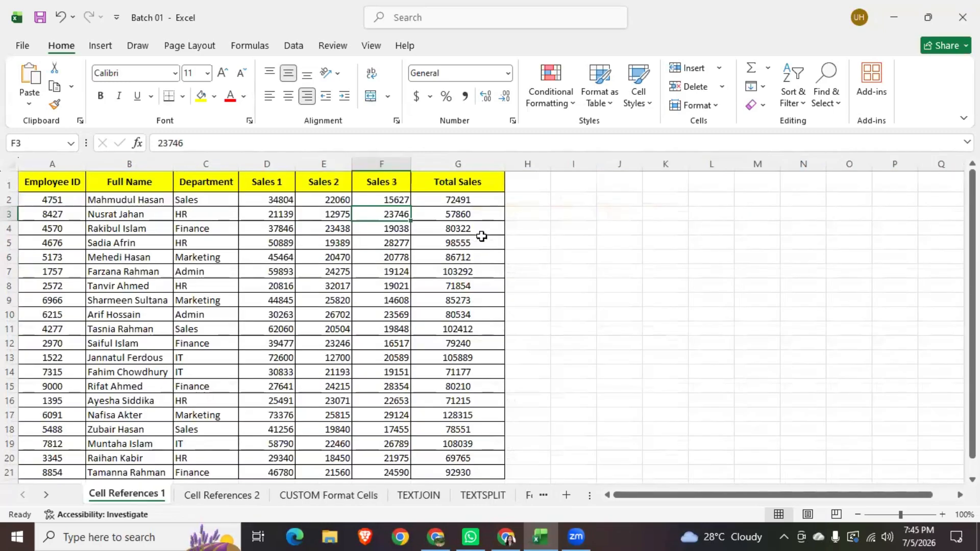
left_click(476, 200)
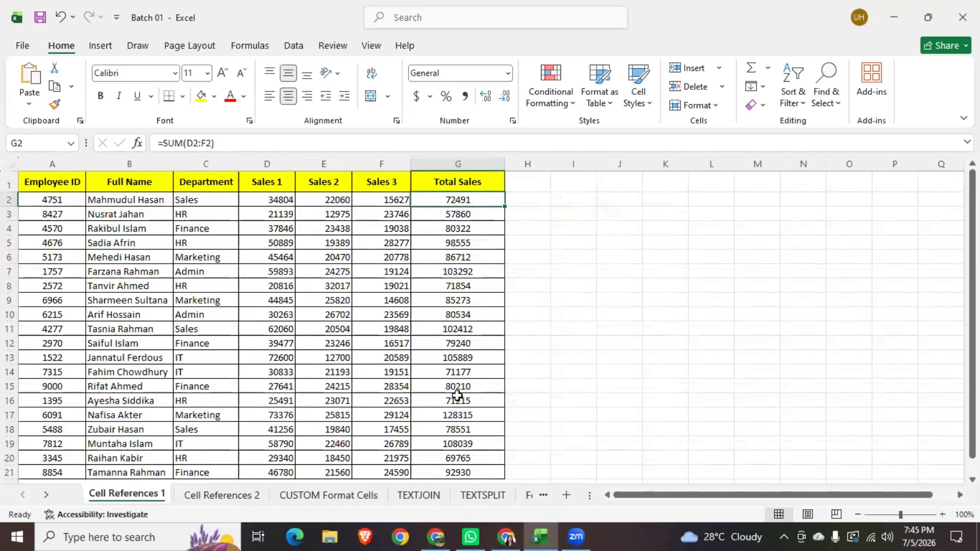
scroll(454, 404, "down", 2)
scroll(456, 407, "down", 2)
scroll(455, 407, "up", 4)
Step: Enter 10% in H1 beside the Total Sales header and widen columns H, I and J
left_click_drag(556, 167, 577, 180)
left_click(539, 184)
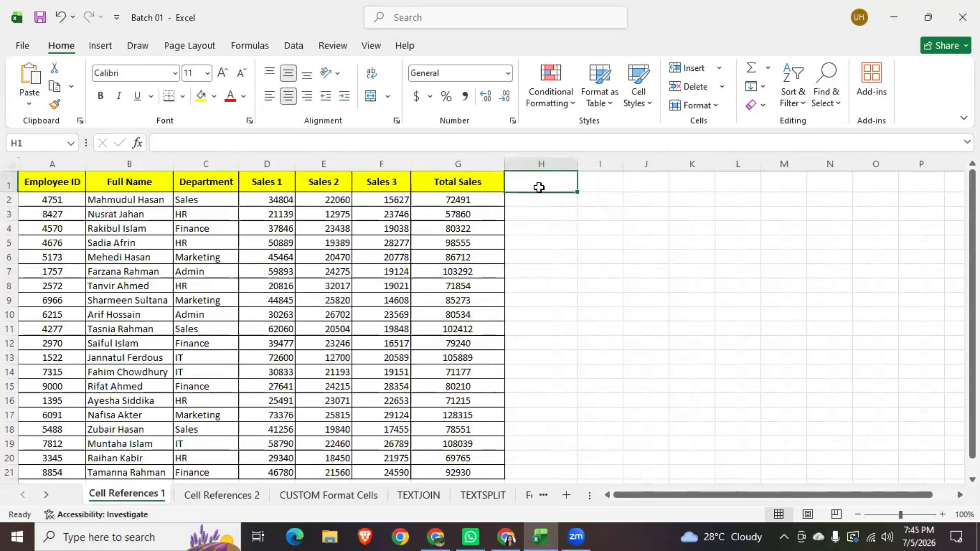
type("105")
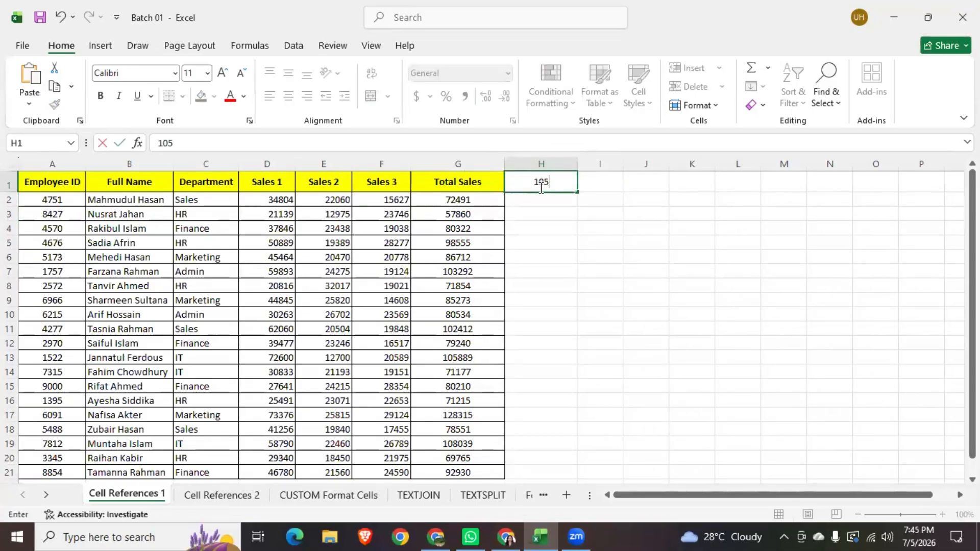
key("BackSpace")
type("%")
key("Return")
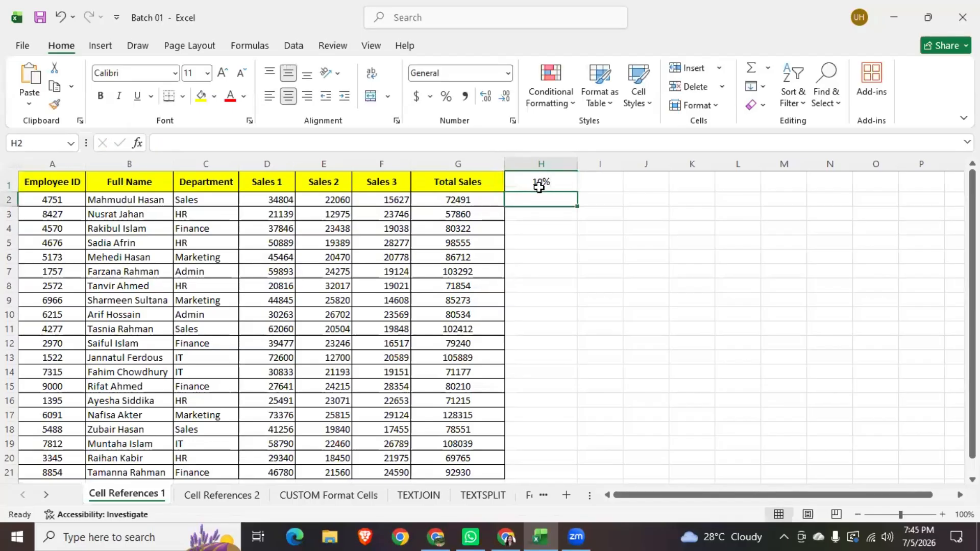
left_click(466, 203)
left_click(557, 202)
left_click_drag(624, 164, 701, 167)
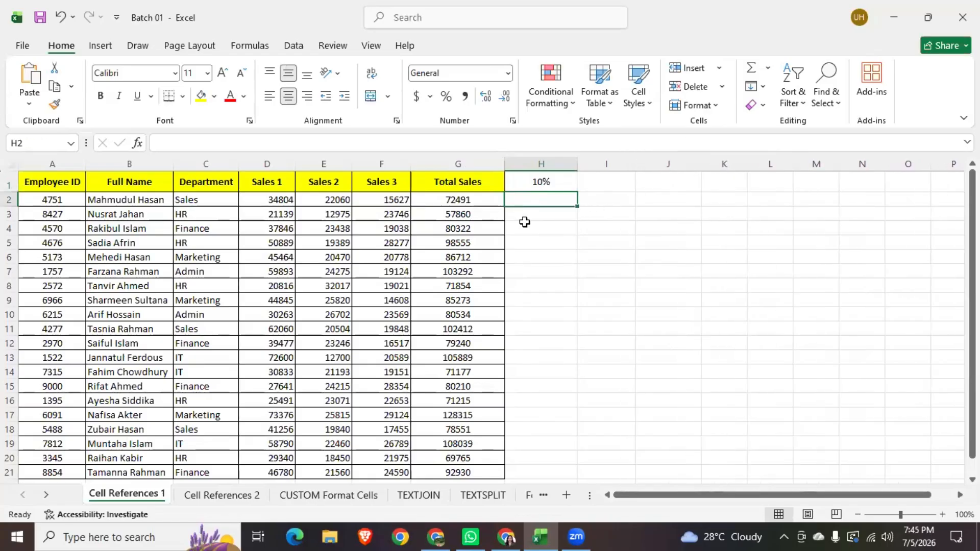
Step: Calculate the rate's share of the first employee's total sales by entering =G2*H1 in H2
left_click(474, 202)
left_click(543, 200)
type("=")
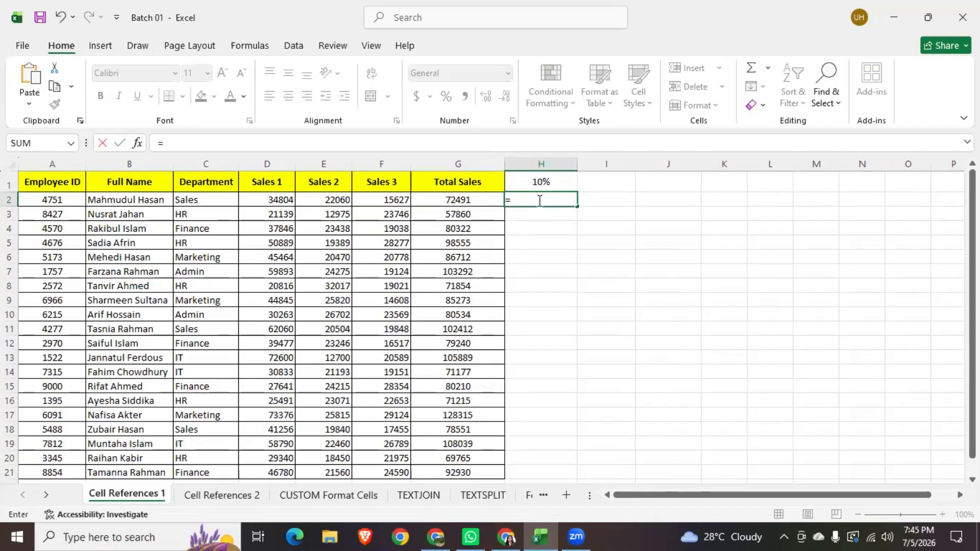
left_click(465, 200)
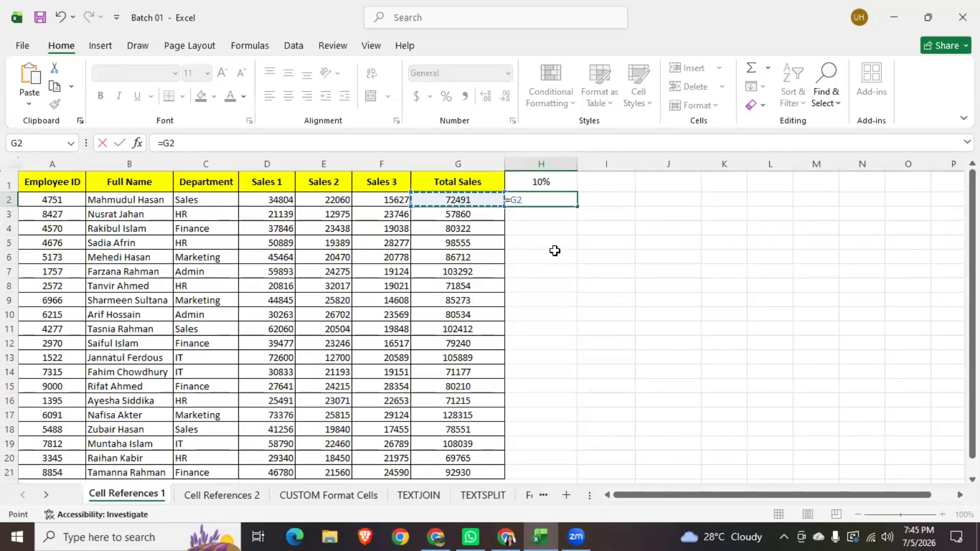
type("*")
left_click(559, 185)
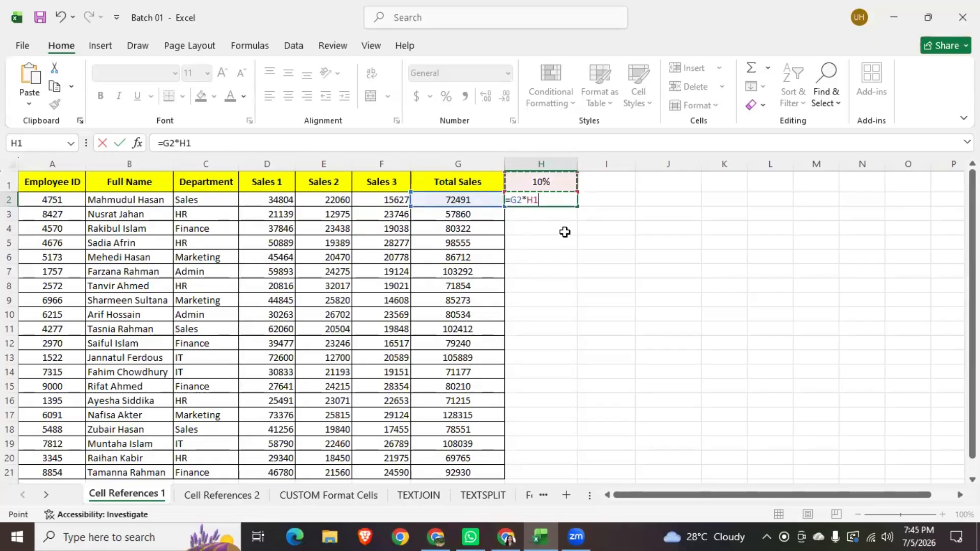
key("Return")
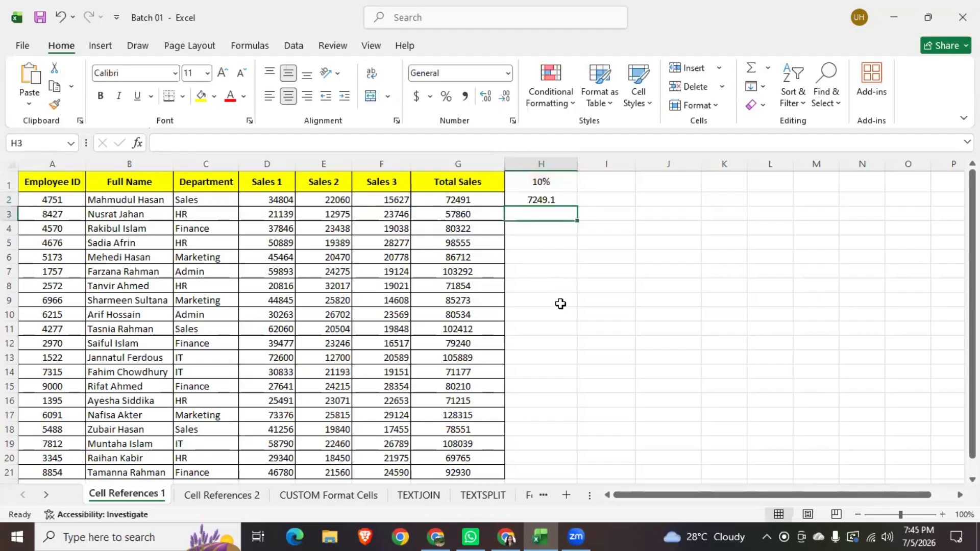
Step: Make the rate reference in H2 absolute so the formula reads =G2*$H$1
key("Up")
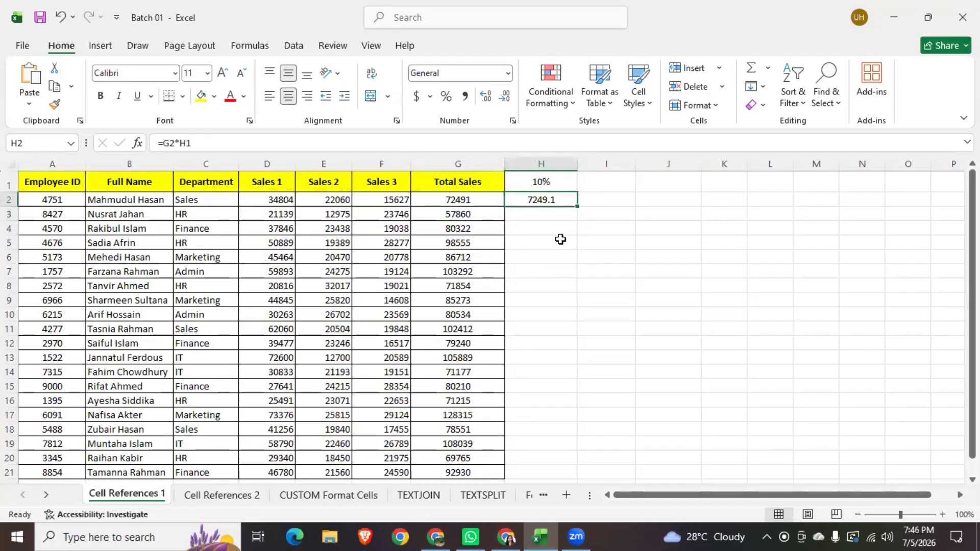
left_click(553, 182)
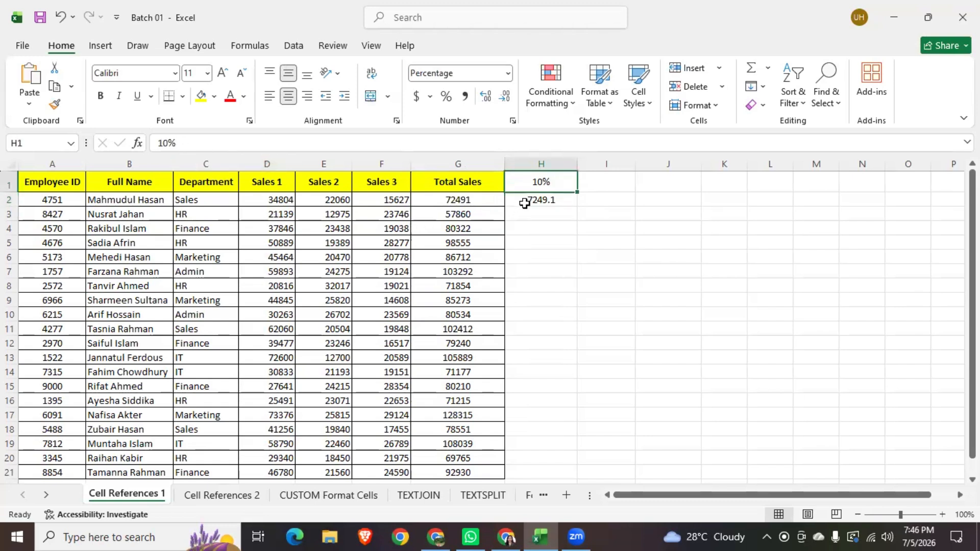
left_click(556, 202)
left_click(548, 182)
left_click(549, 202)
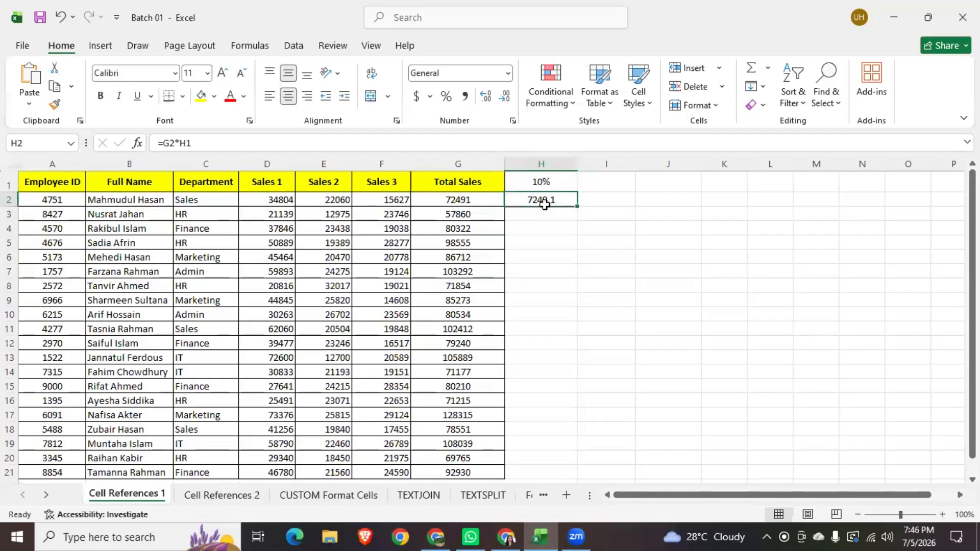
left_click(179, 143)
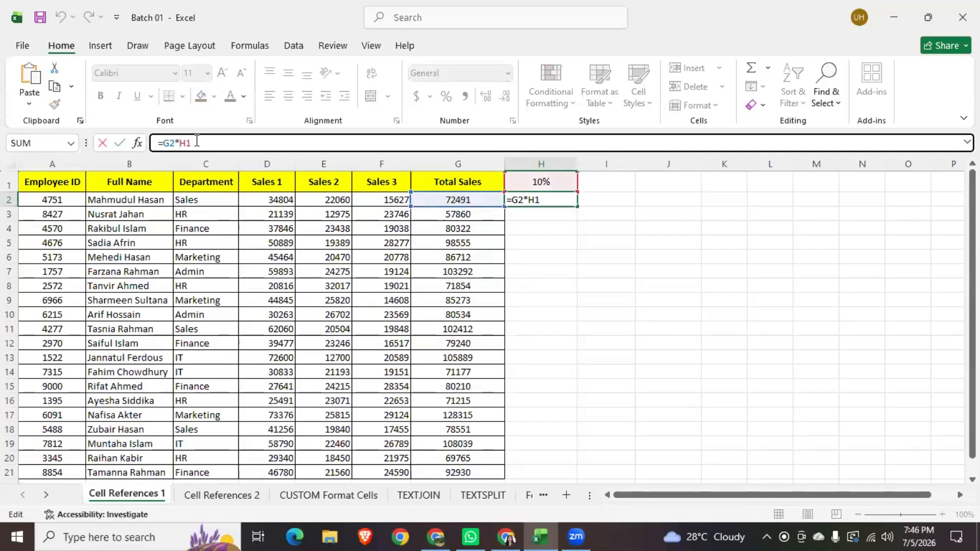
type("&")
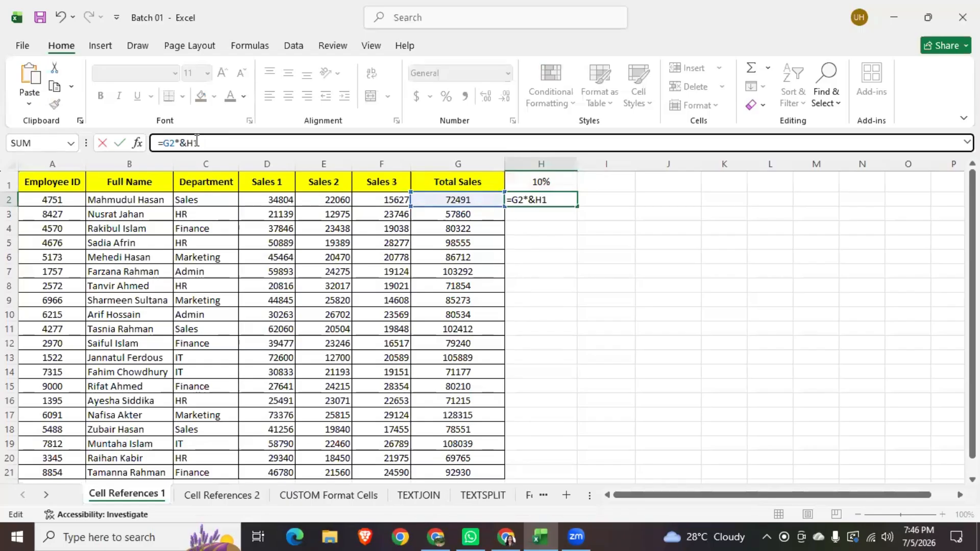
key("BackSpace")
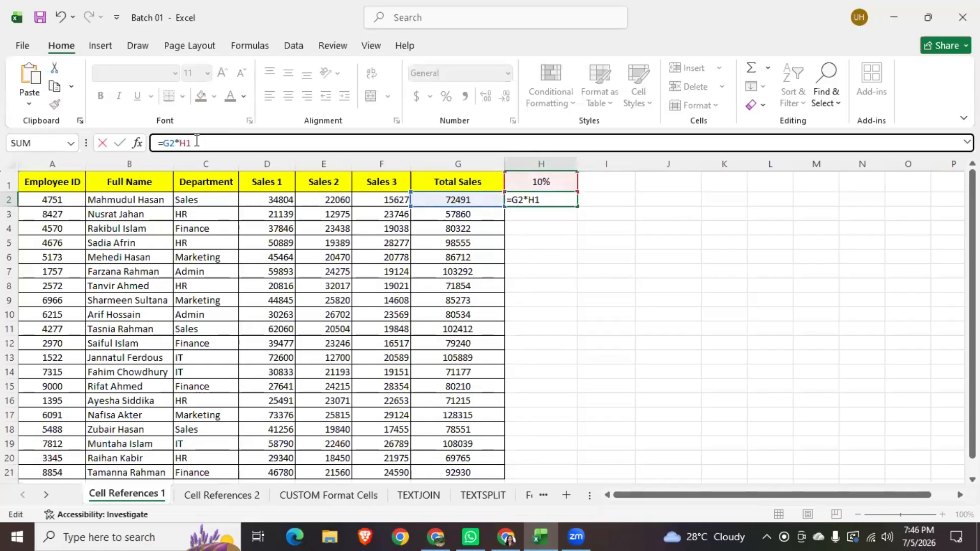
type("$H$")
key("Return")
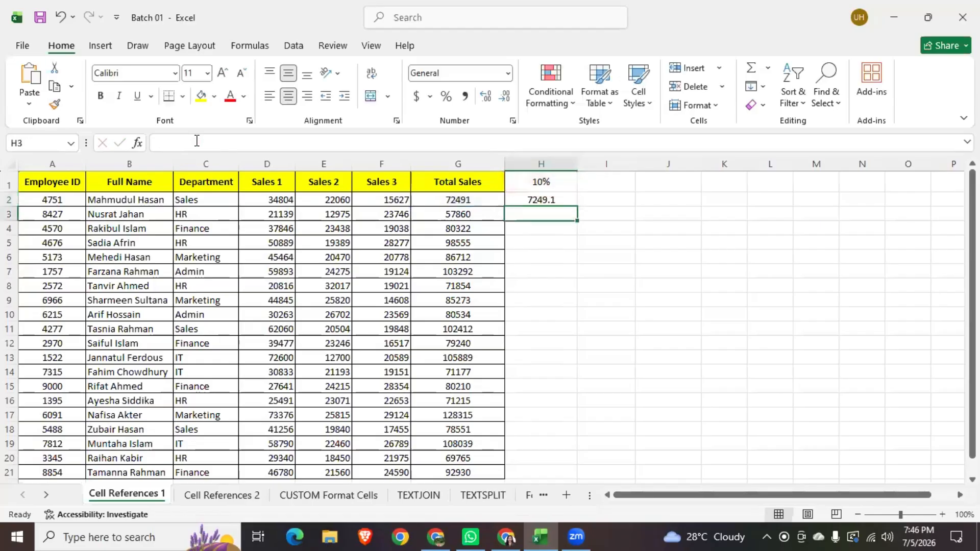
Step: Fill the H2 formula down through row 21 and check the copied formula in H3 against its total in G3
left_click(559, 204)
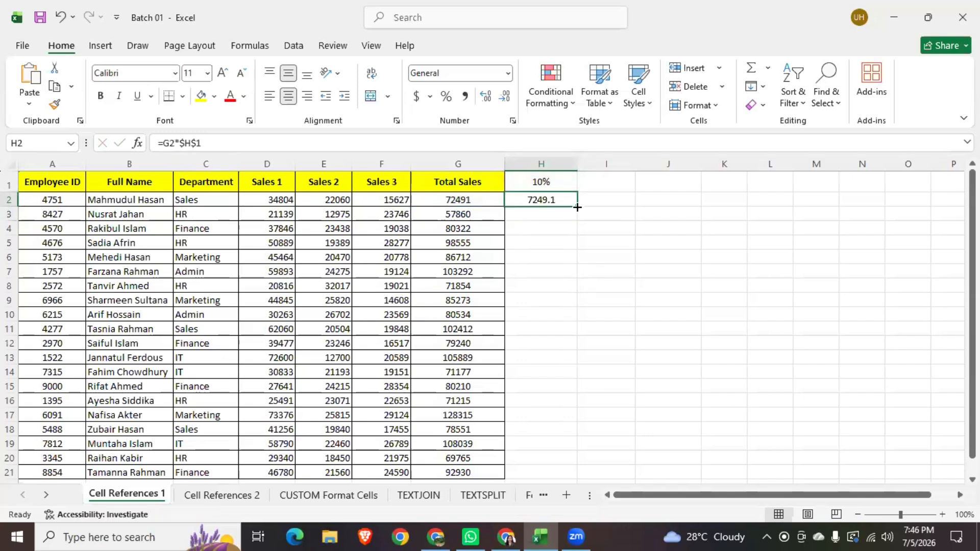
left_click_drag(577, 206, 577, 474)
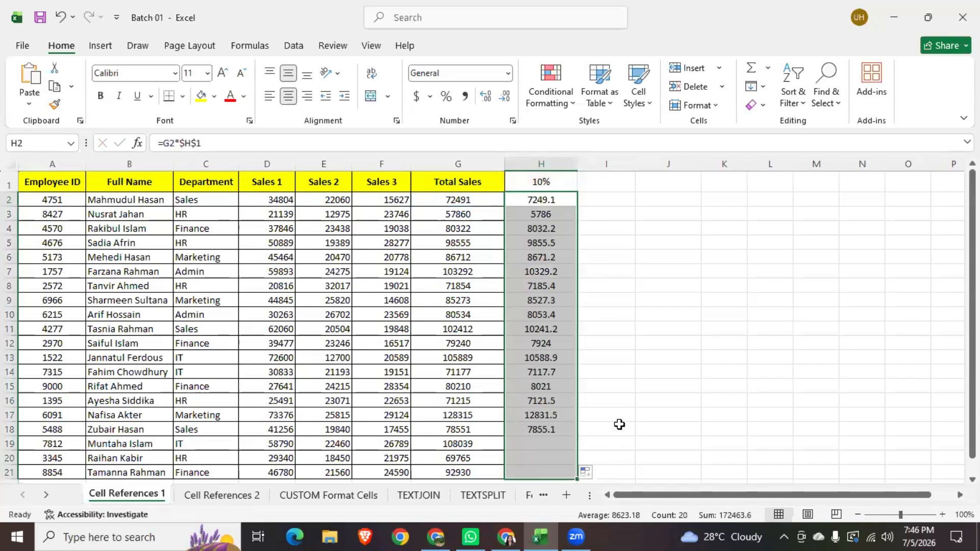
scroll(684, 379, "down", 1)
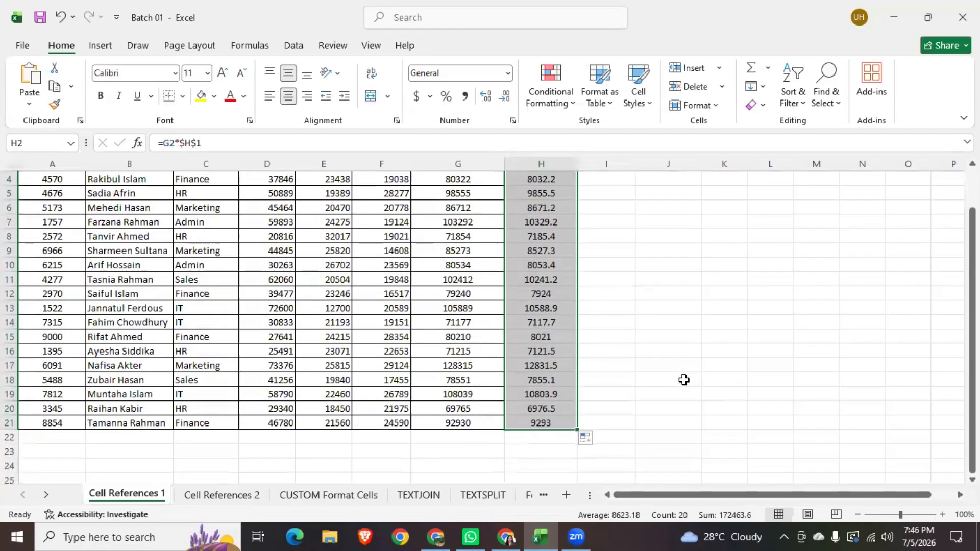
scroll(684, 379, "up", 1)
left_click(462, 217)
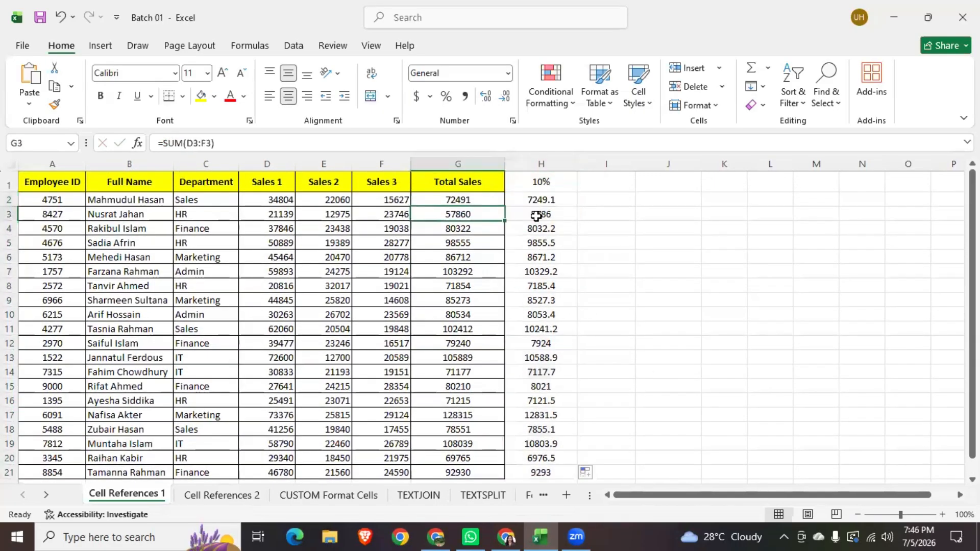
left_click(543, 214)
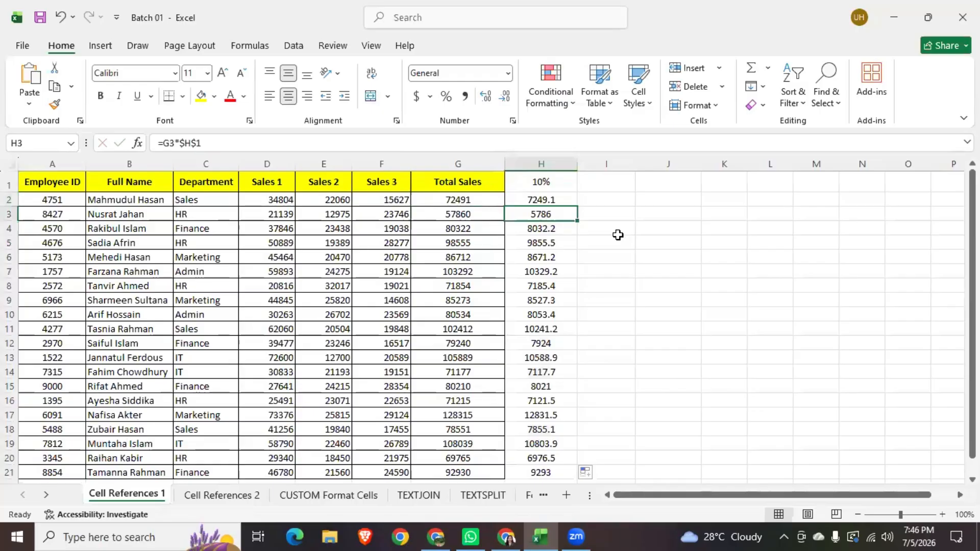
Step: Enter 20% in I1 as a second rate beside the 10% rate
left_click(619, 183)
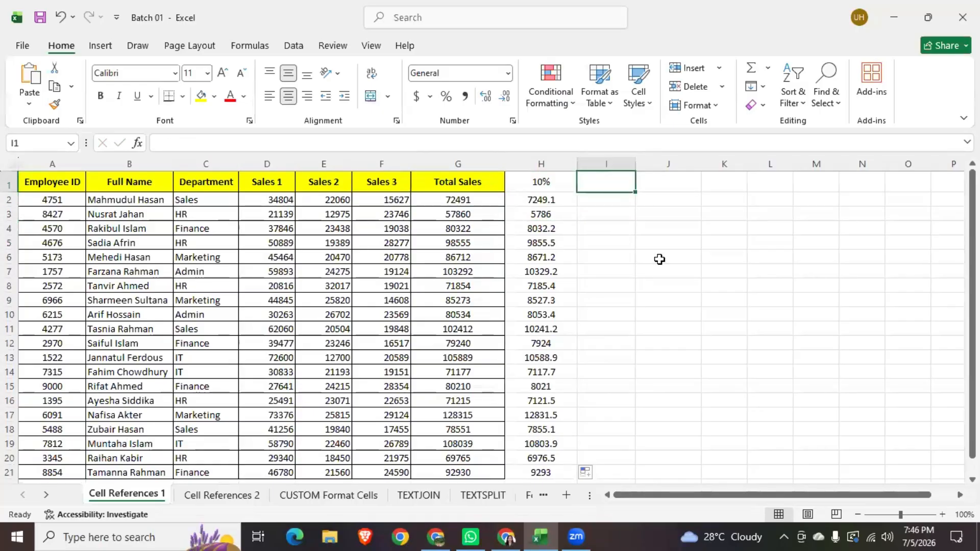
type("20")
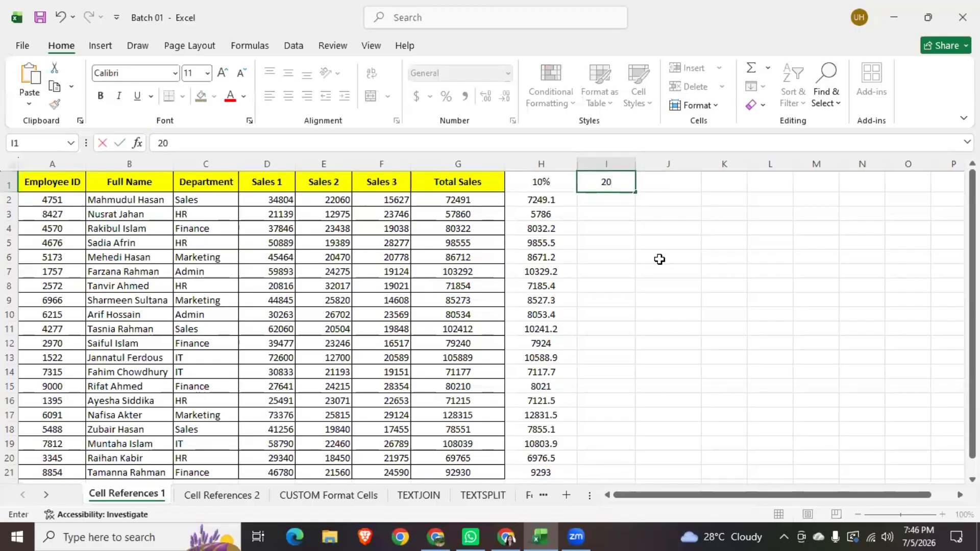
type("5")
key("BackSpace")
type("%")
key("Return")
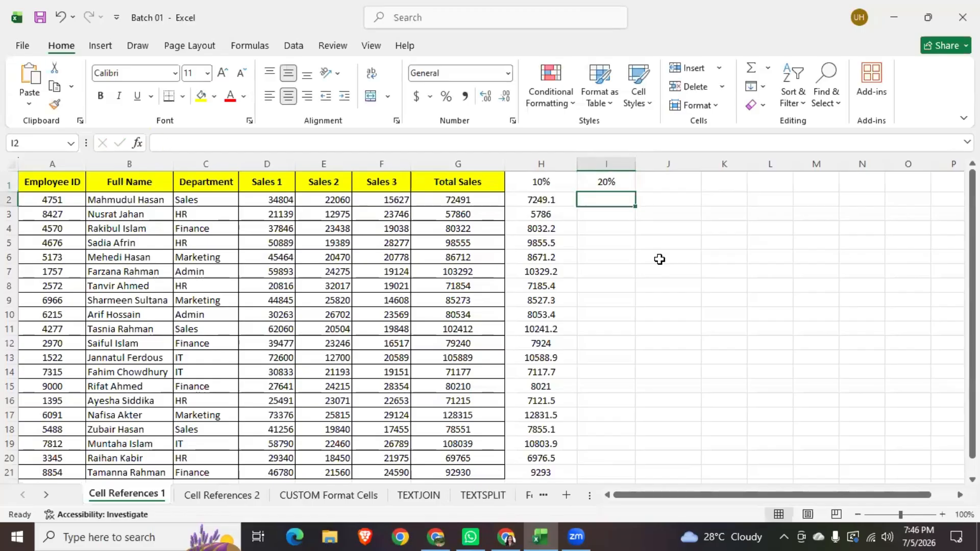
Step: Examine the first employee's total in G2 and the formula in H2 against the 20% rate and empty cell I2
left_click(458, 202)
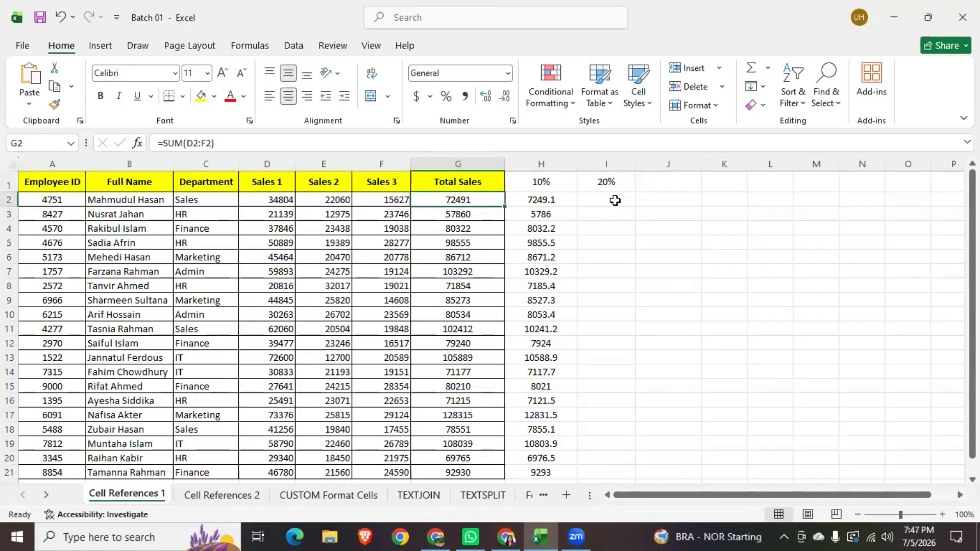
left_click(614, 203)
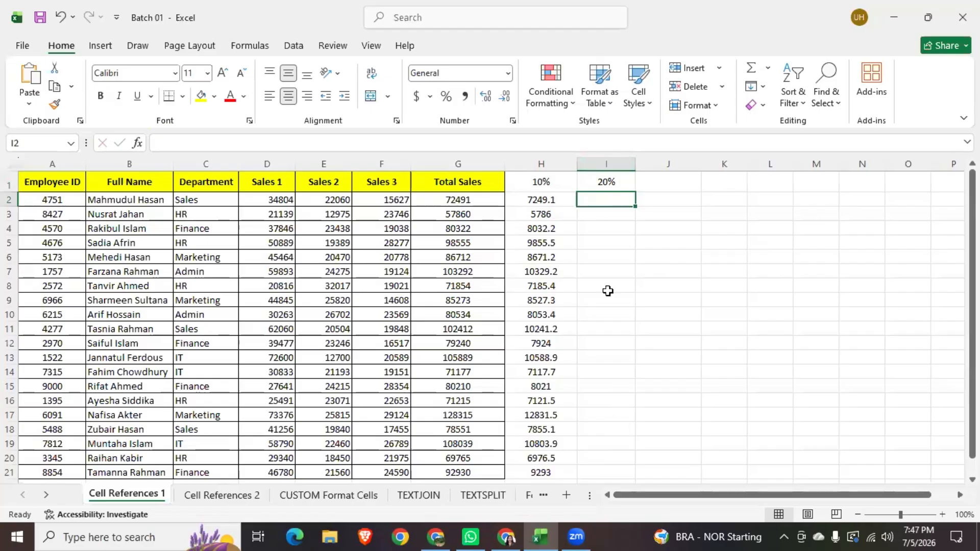
left_click(533, 199)
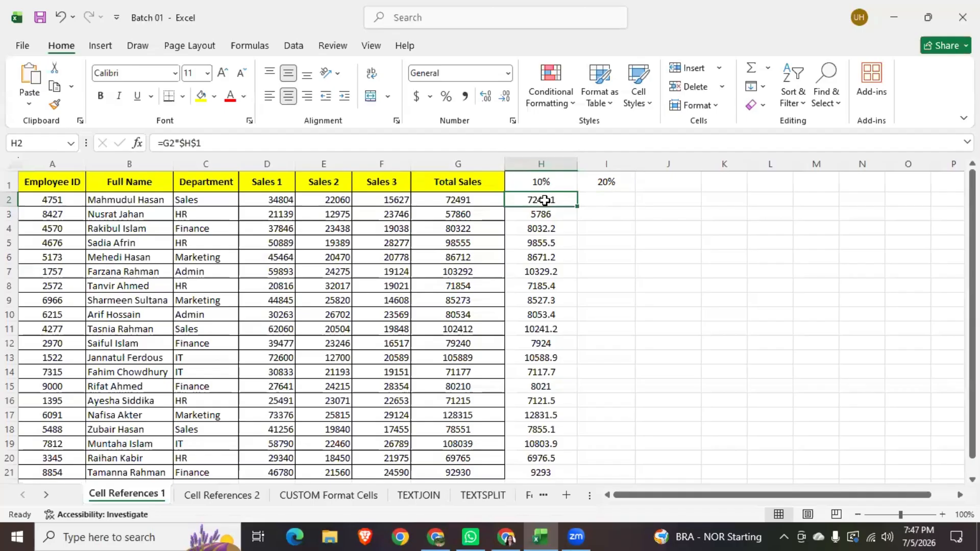
left_click(608, 182)
left_click(442, 203)
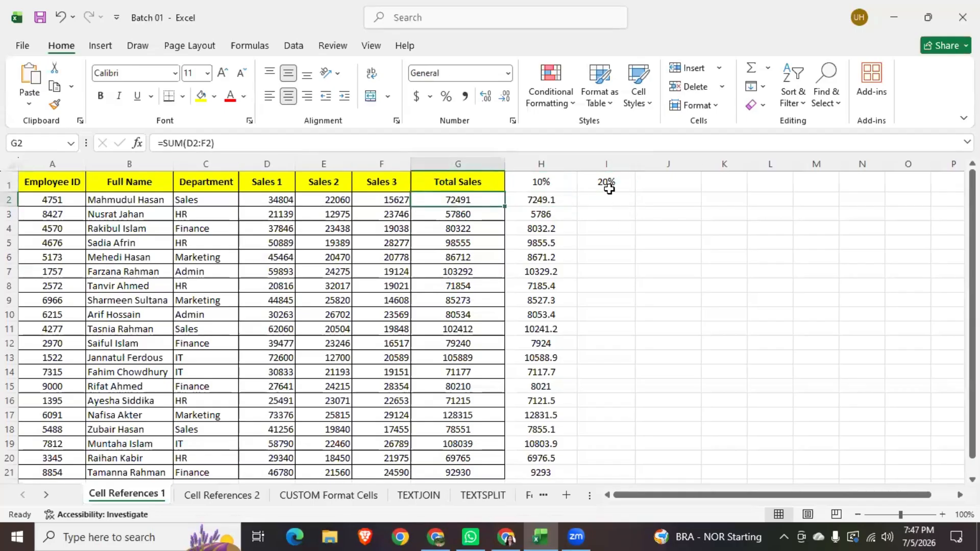
left_click(597, 201)
left_click(564, 204)
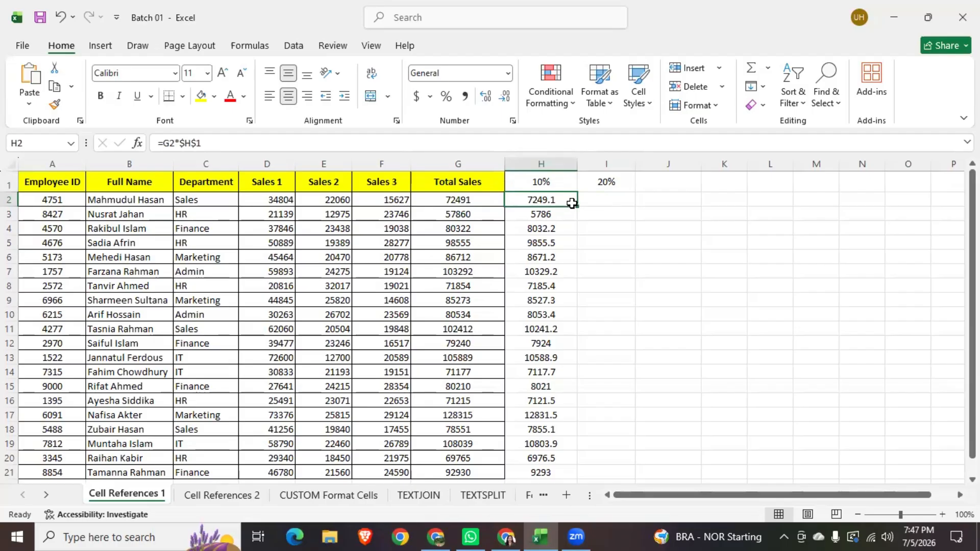
left_click(624, 201)
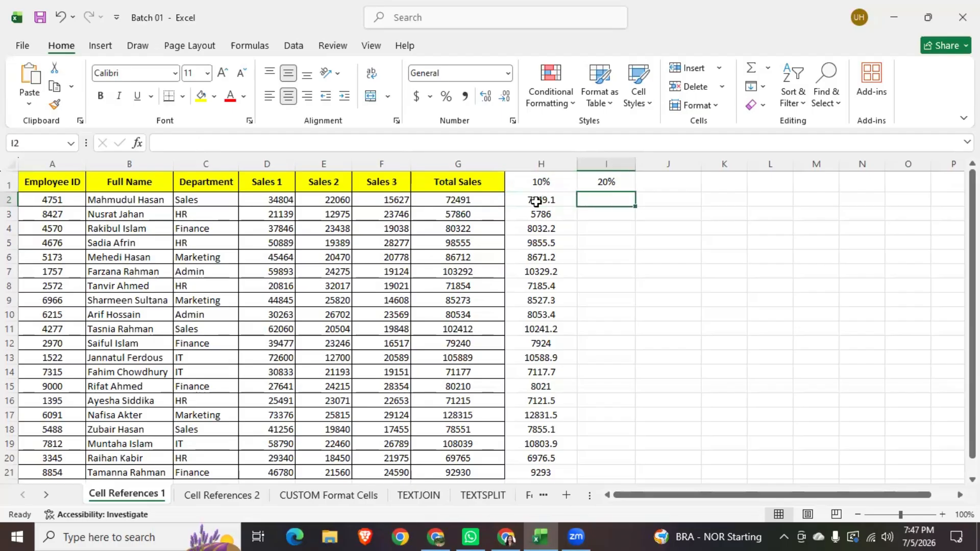
left_click(537, 204)
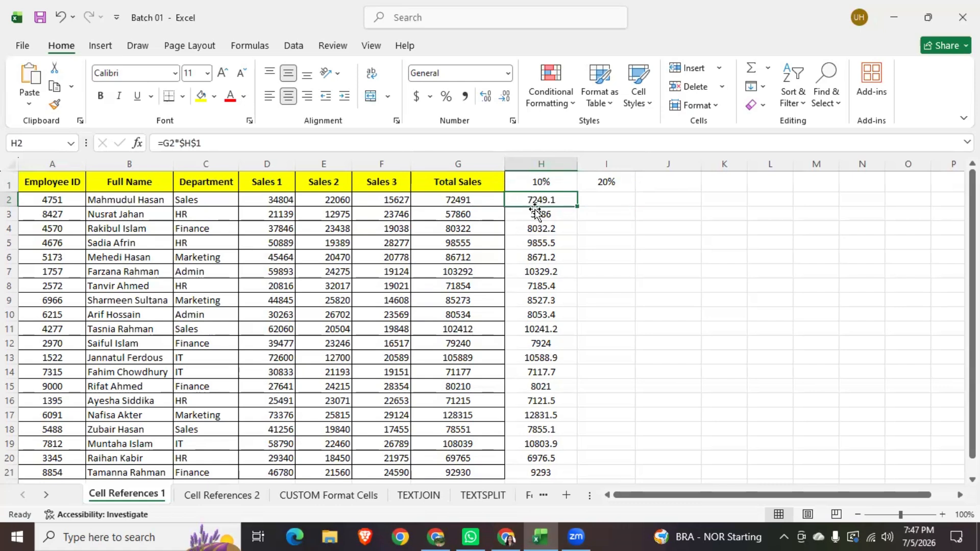
Step: Compare the positions of the rate cells H1 and I1 by examining columns H and I and row 1
left_click(545, 186)
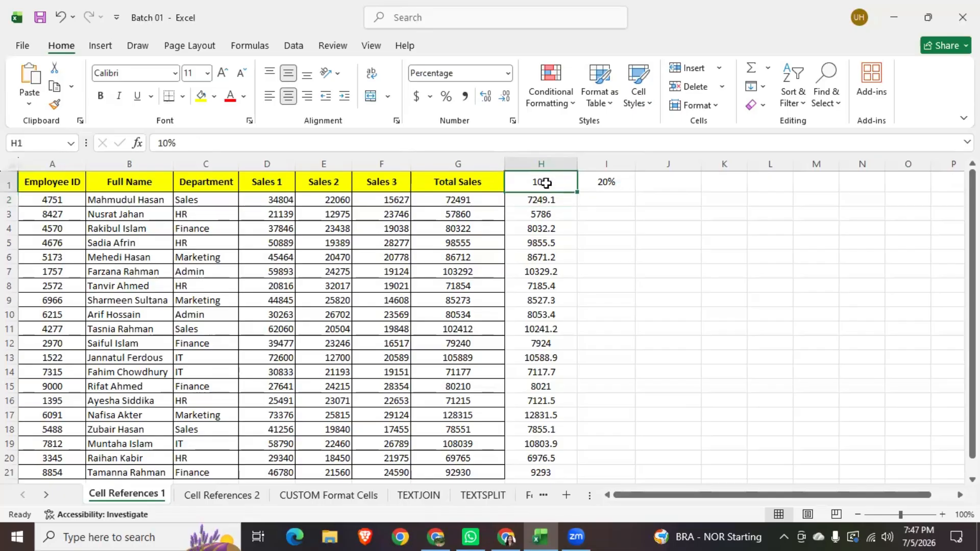
left_click(598, 186)
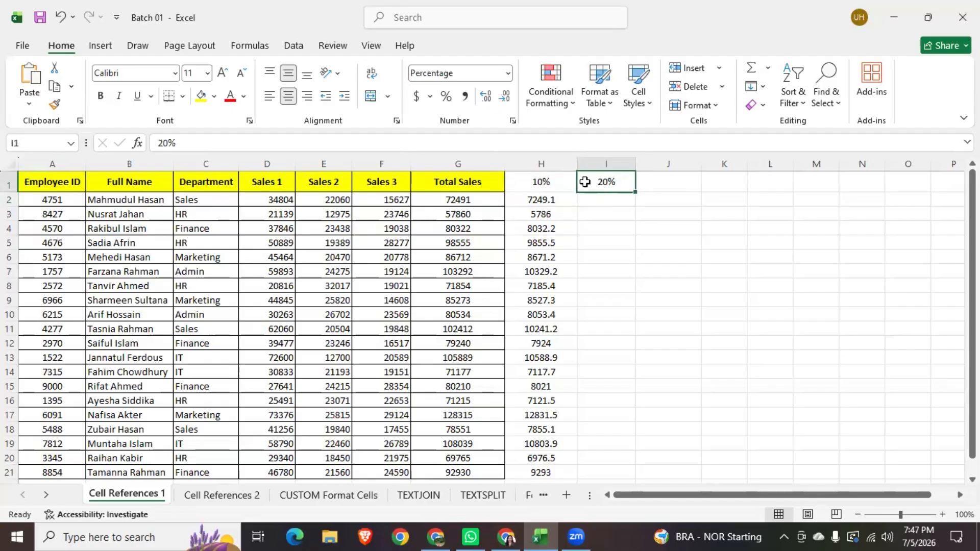
key("Left")
key("Right")
left_click(550, 184)
left_click(613, 184)
left_click(531, 183)
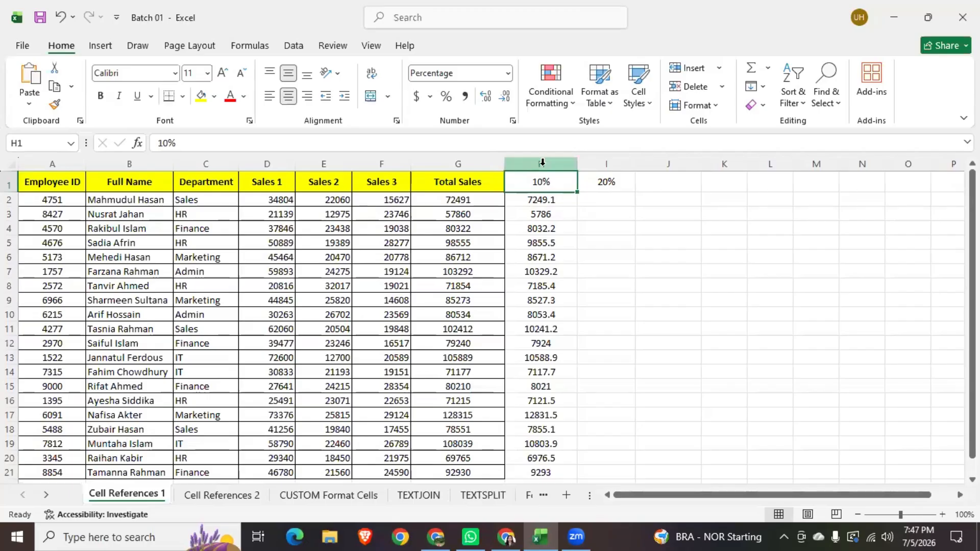
left_click(542, 162)
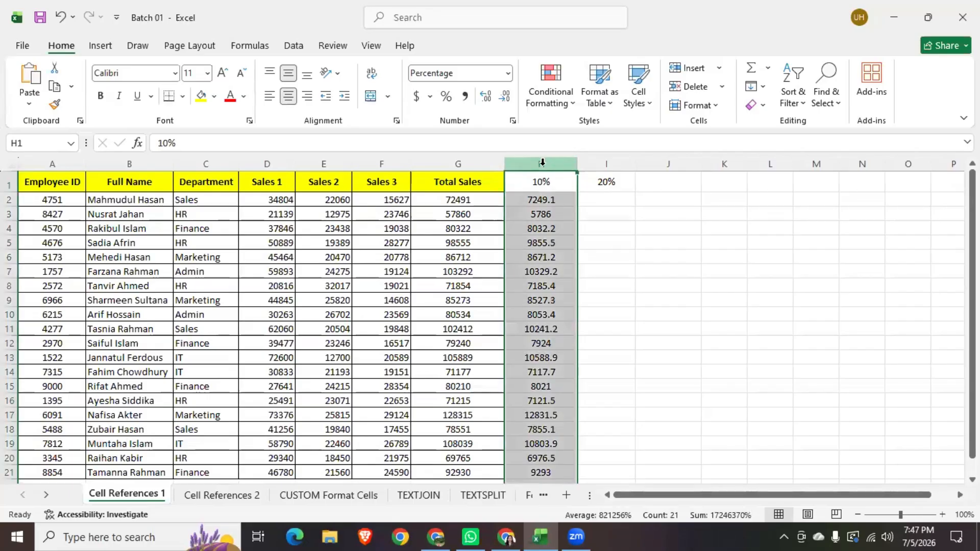
left_click(604, 163)
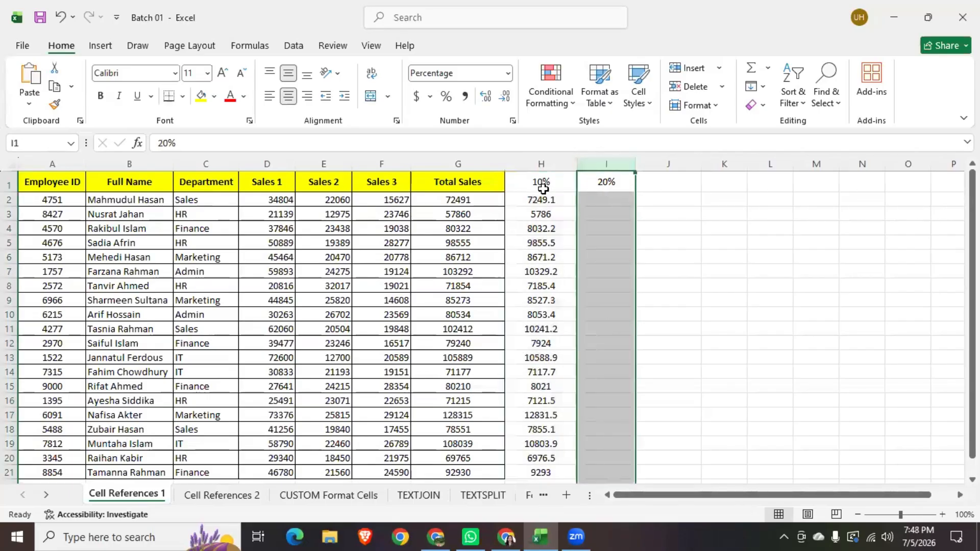
left_click(11, 183)
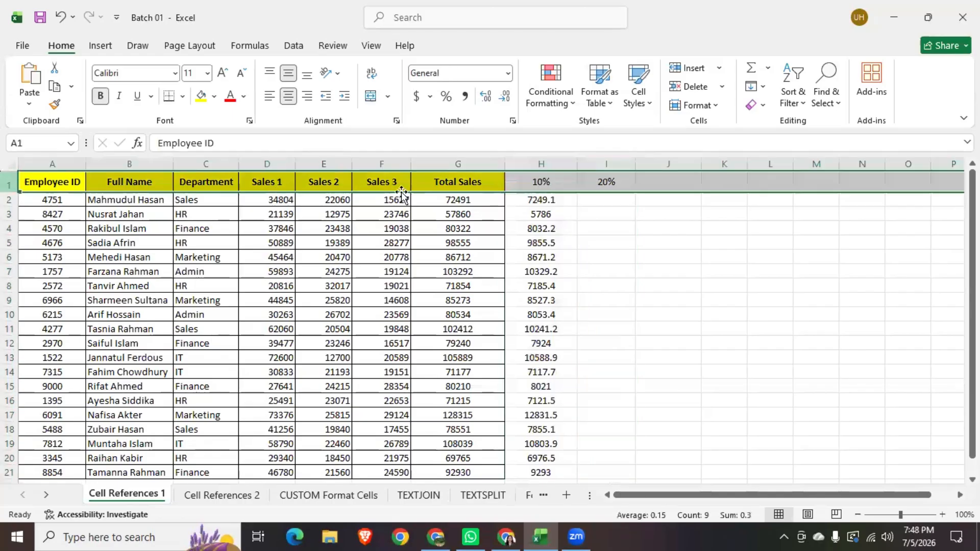
left_click(540, 181)
left_click(604, 183)
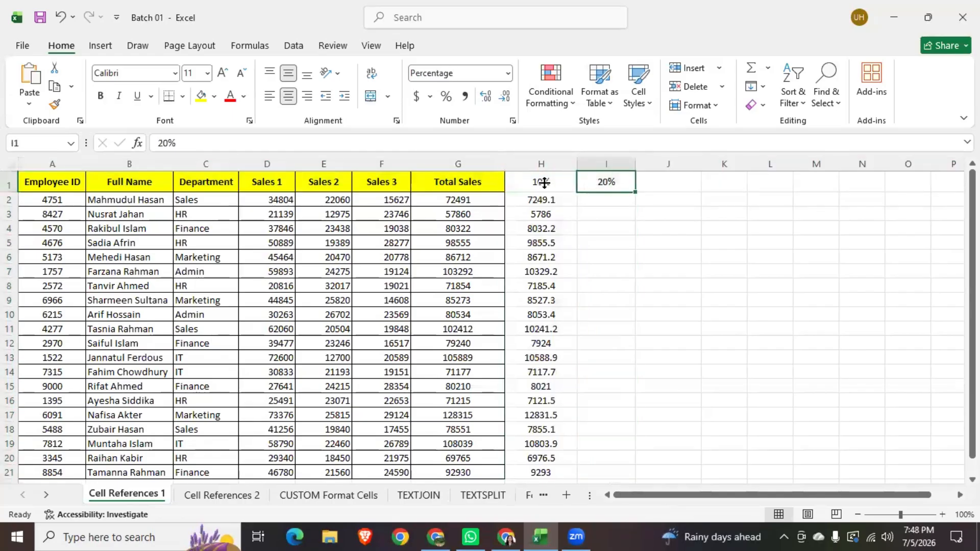
left_click(11, 183)
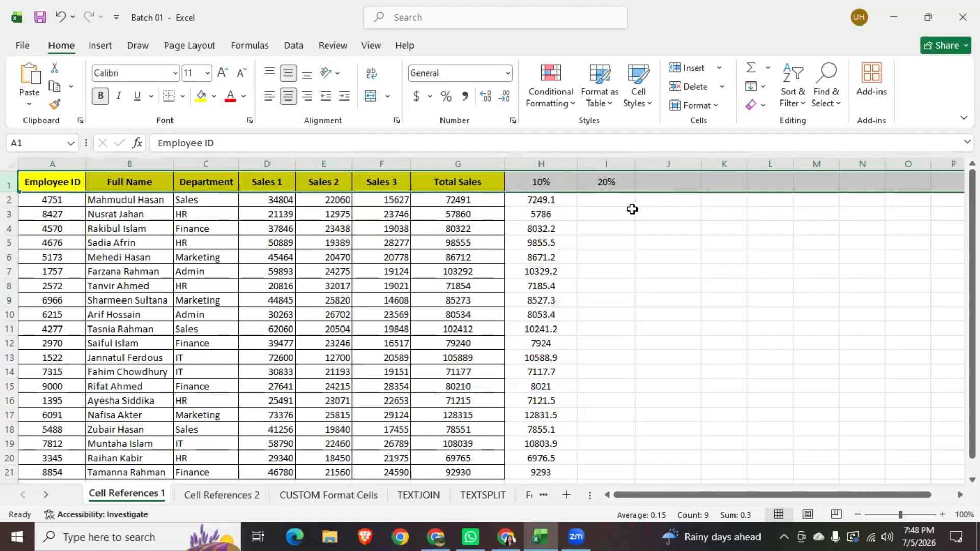
left_click(561, 185)
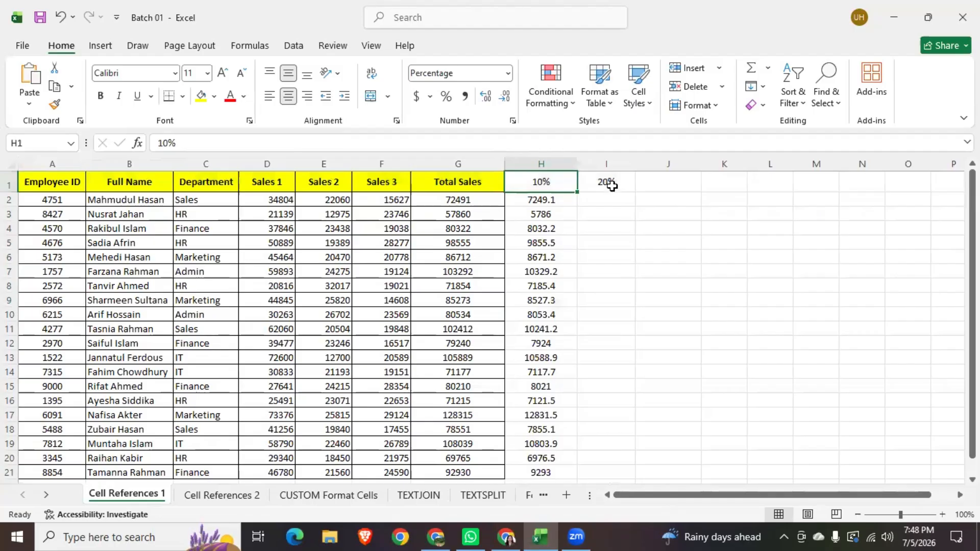
Step: Change the formula in H2 to =G2*H$1 so that only the row of the 10% rate is locked
left_click(562, 200)
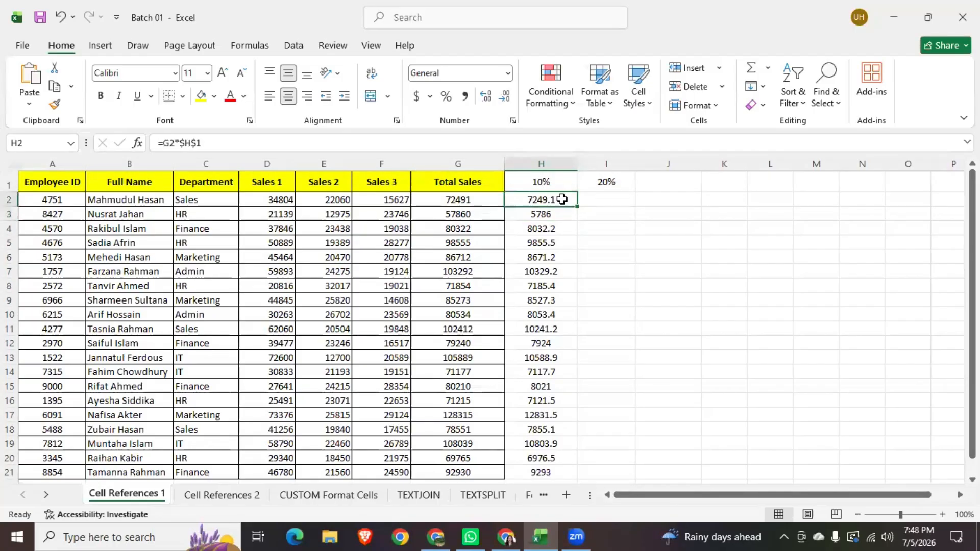
left_click(546, 164)
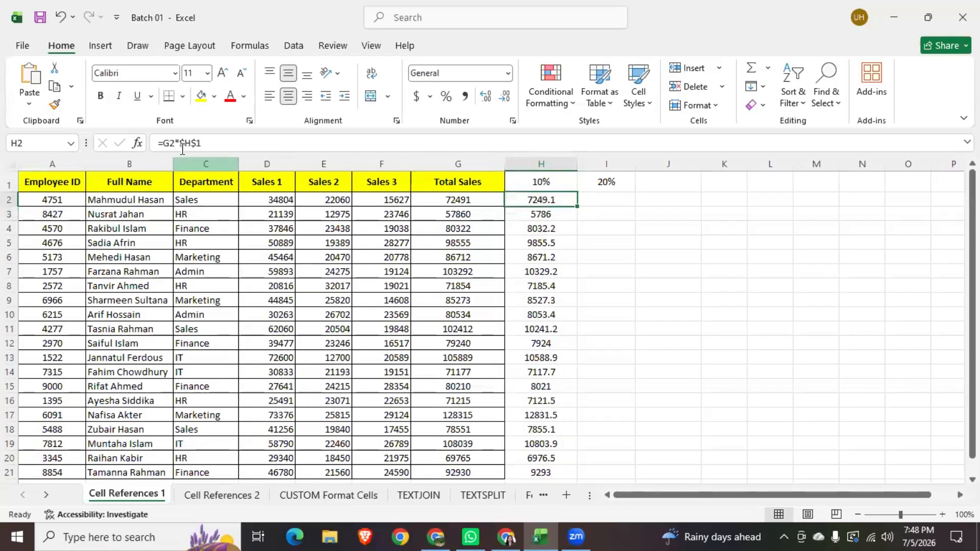
key("F2")
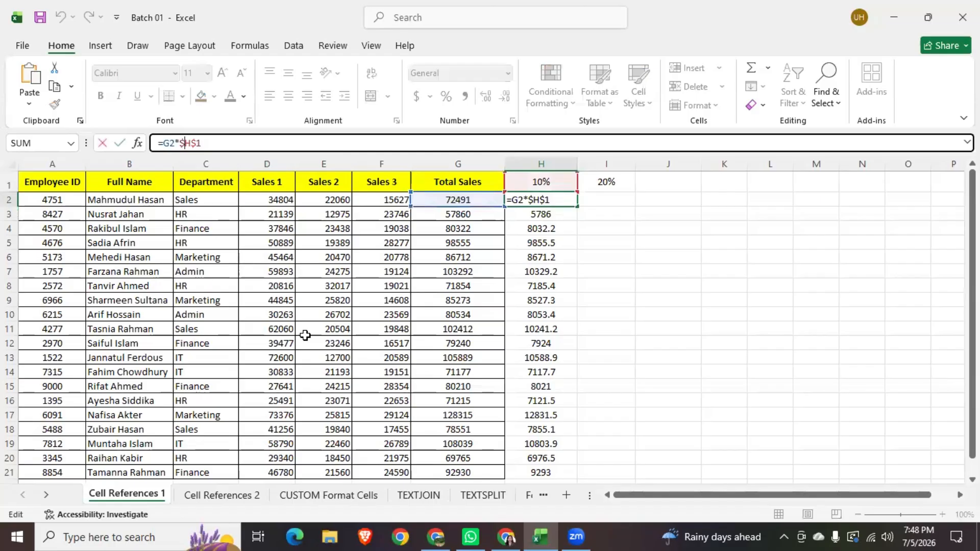
key("BackSpace")
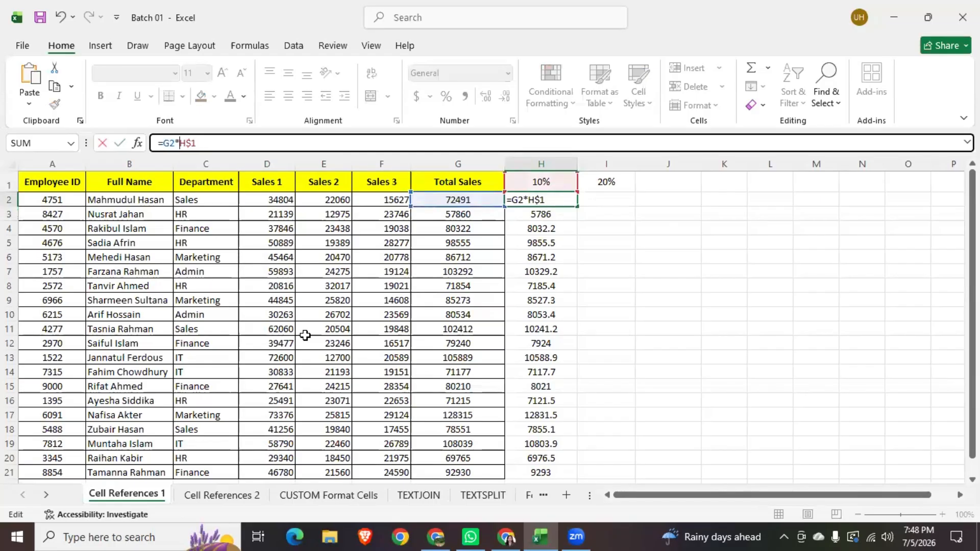
key("ctrl+Return")
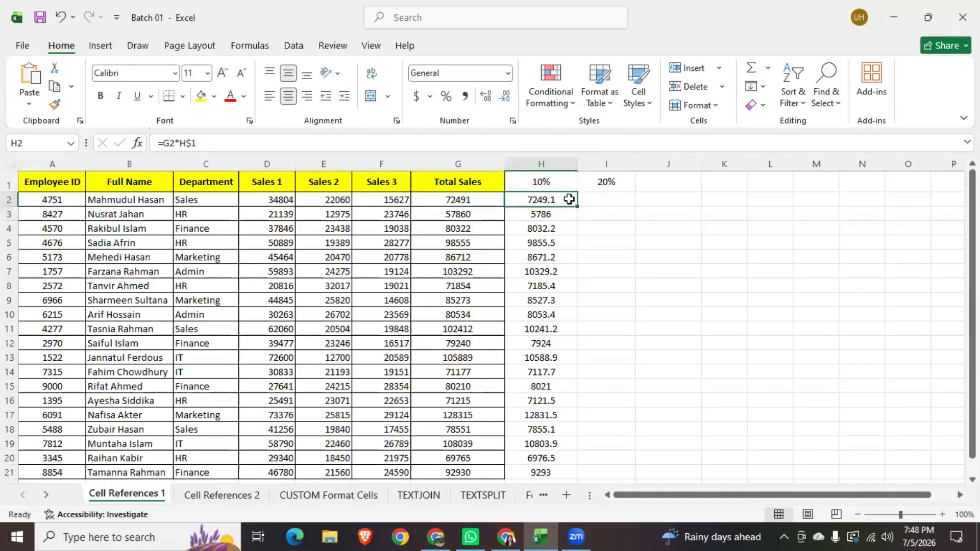
Step: Fill the =G2*H$1 formula from H2 down through row 21 and check the copied formula in H3
double_click(578, 205)
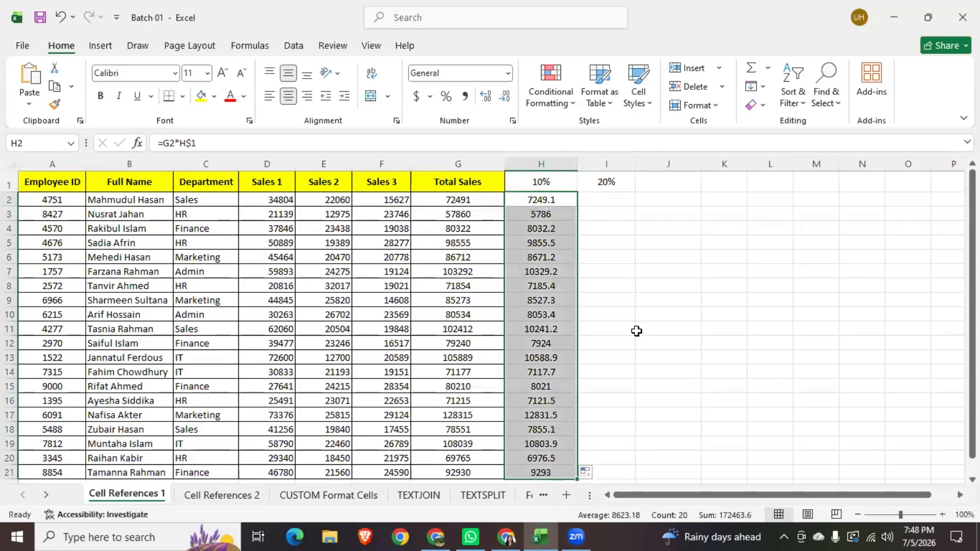
scroll(635, 329, "down", 2)
scroll(636, 329, "up", 2)
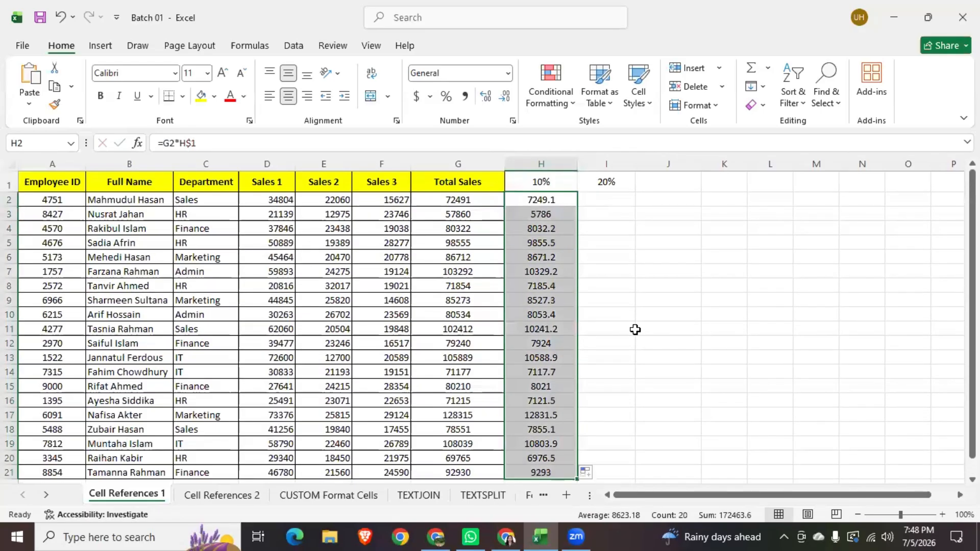
left_click(544, 211)
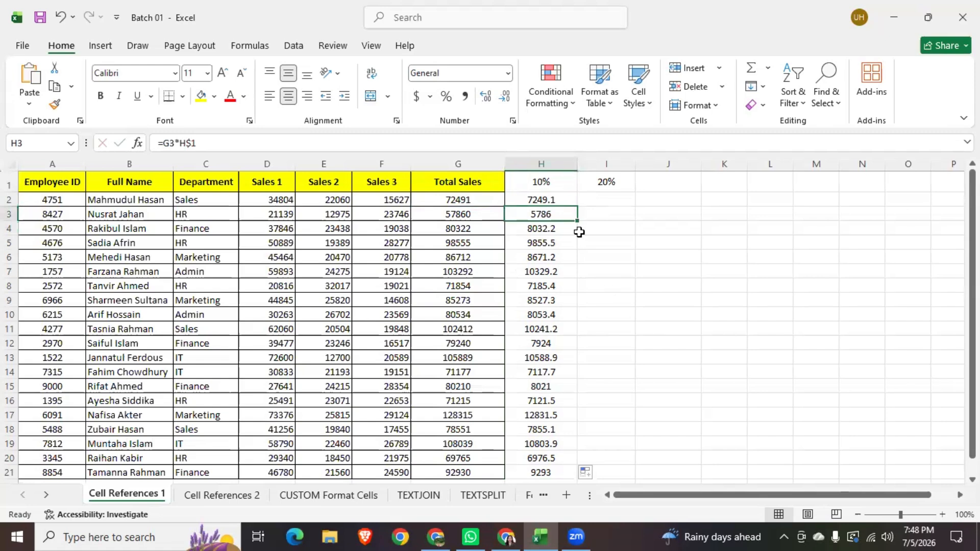
Step: Copy the H2 formula across to I2 under the 20% rate and check the references it produces
left_click(557, 200)
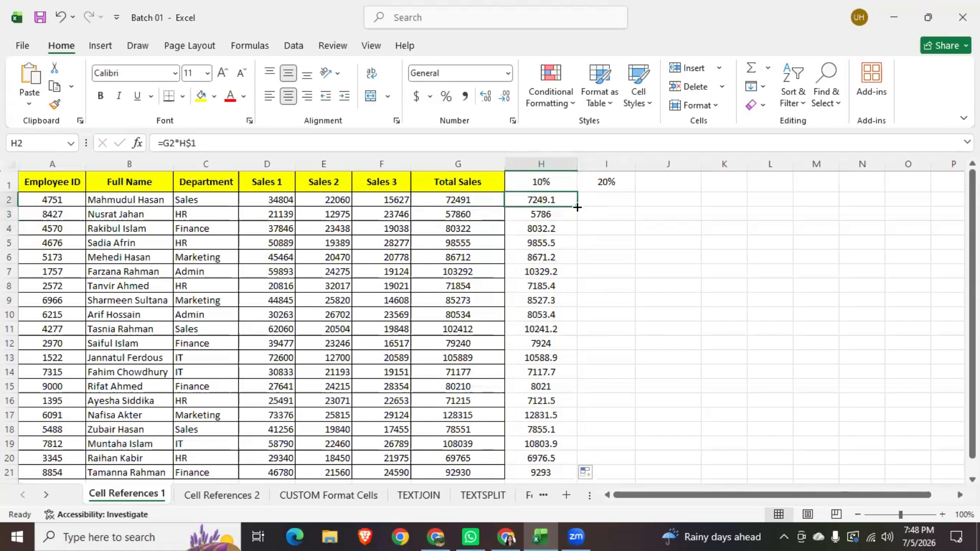
left_click_drag(577, 207, 628, 251)
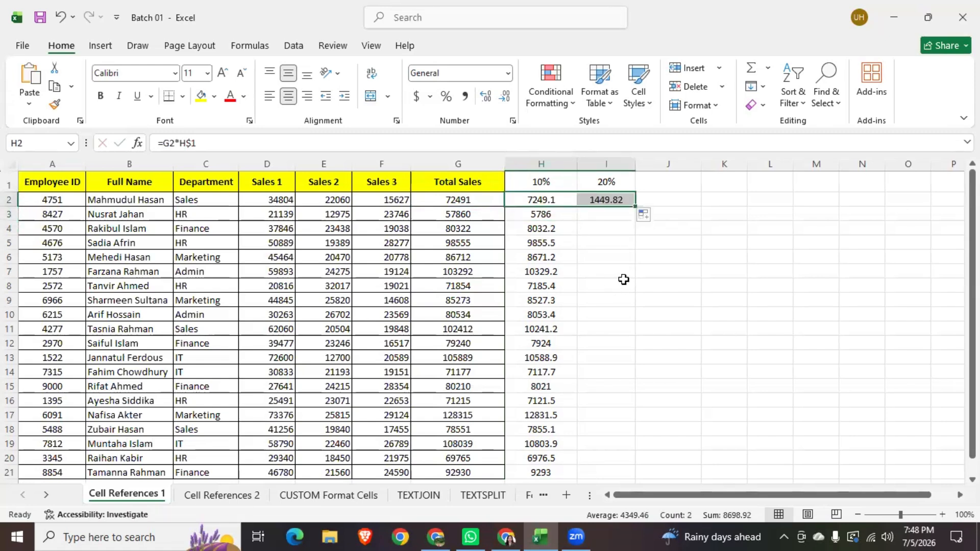
left_click(623, 279)
left_click(614, 202)
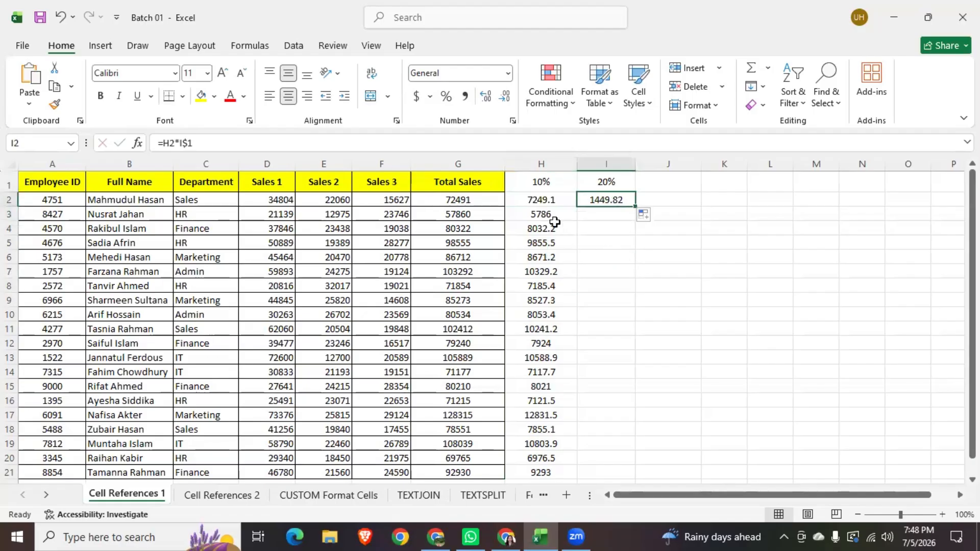
Step: Compare the formulas in H2 and I2 with the total in G2, examining row 2 and column G
left_click(541, 201)
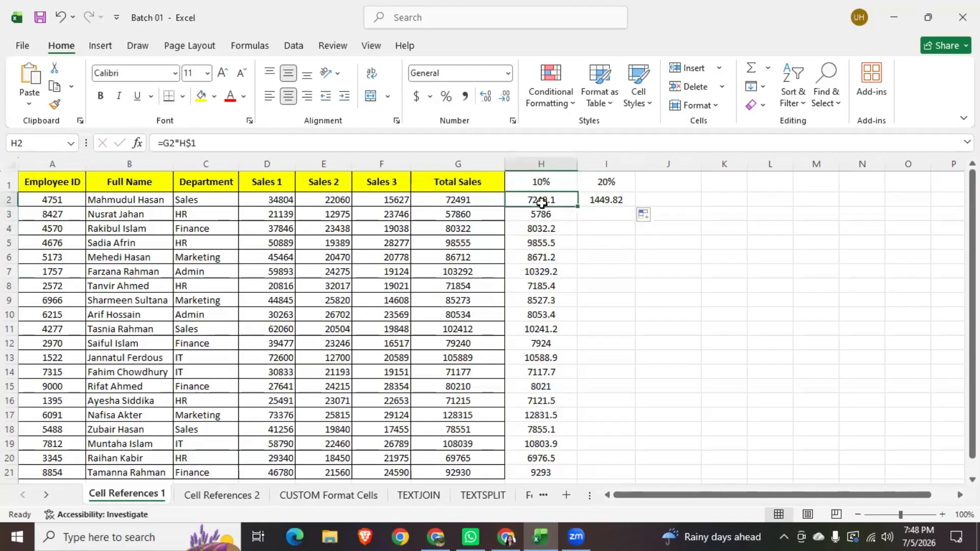
left_click(615, 203)
left_click(458, 205)
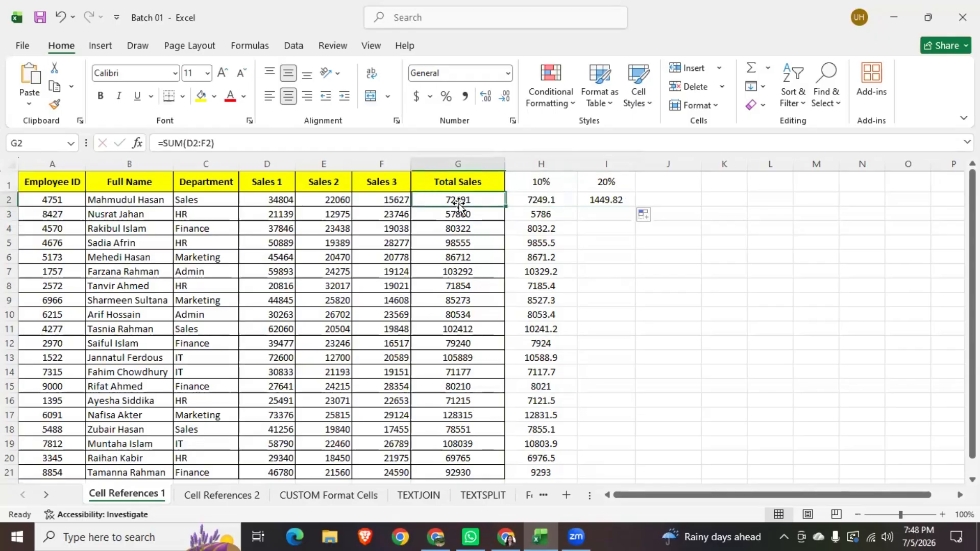
left_click(608, 202)
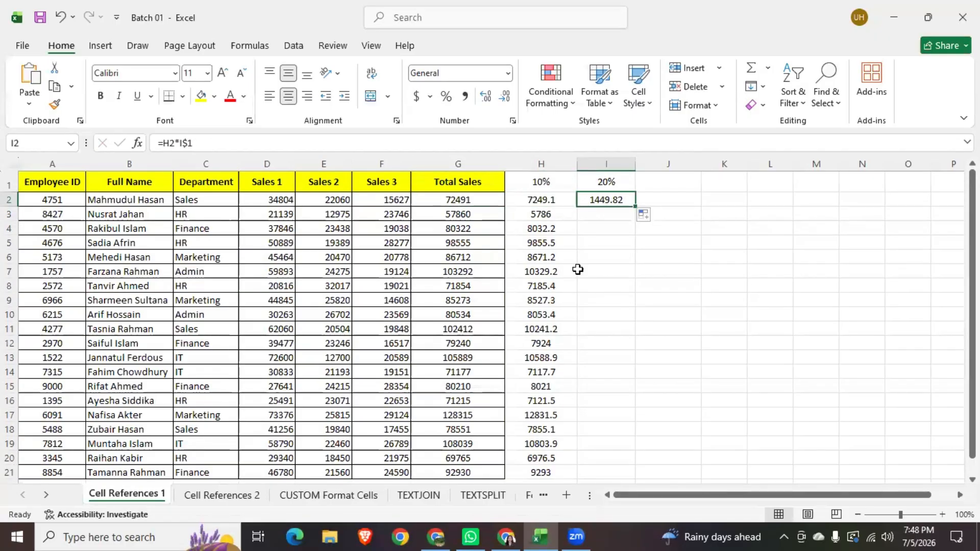
left_click(457, 203)
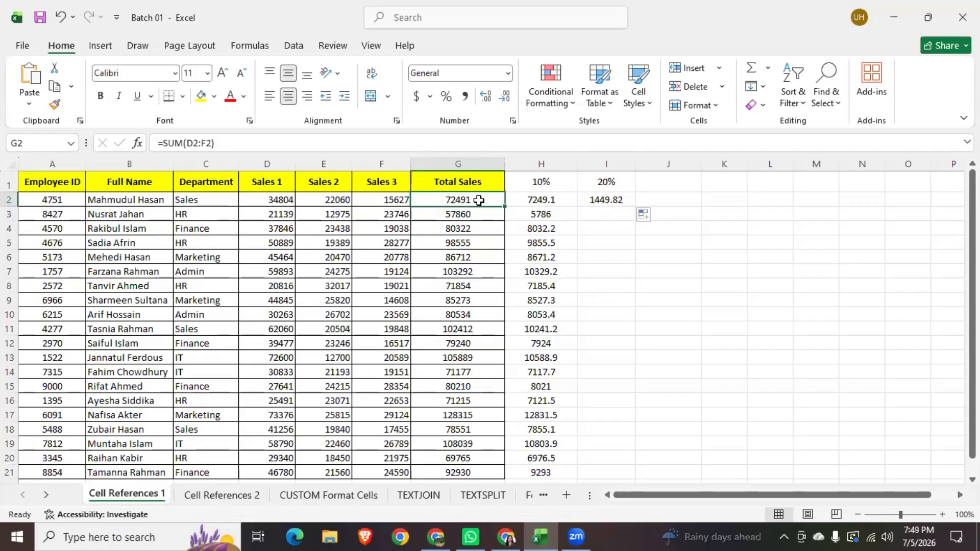
left_click(9, 200)
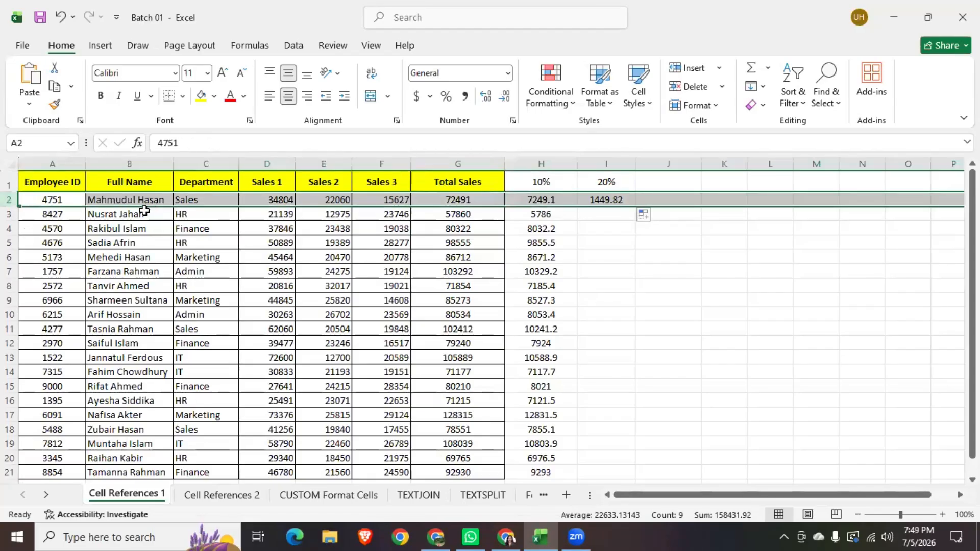
left_click(460, 200)
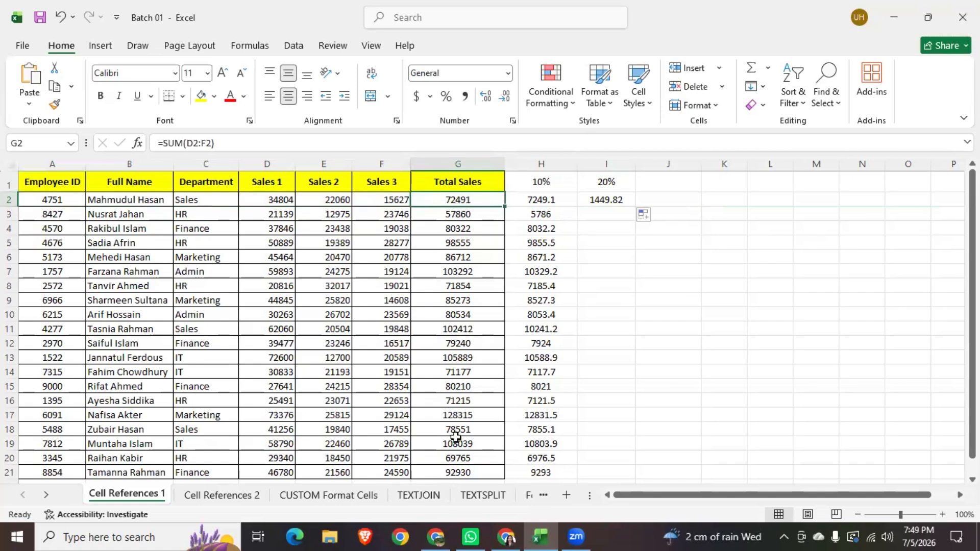
left_click(466, 164)
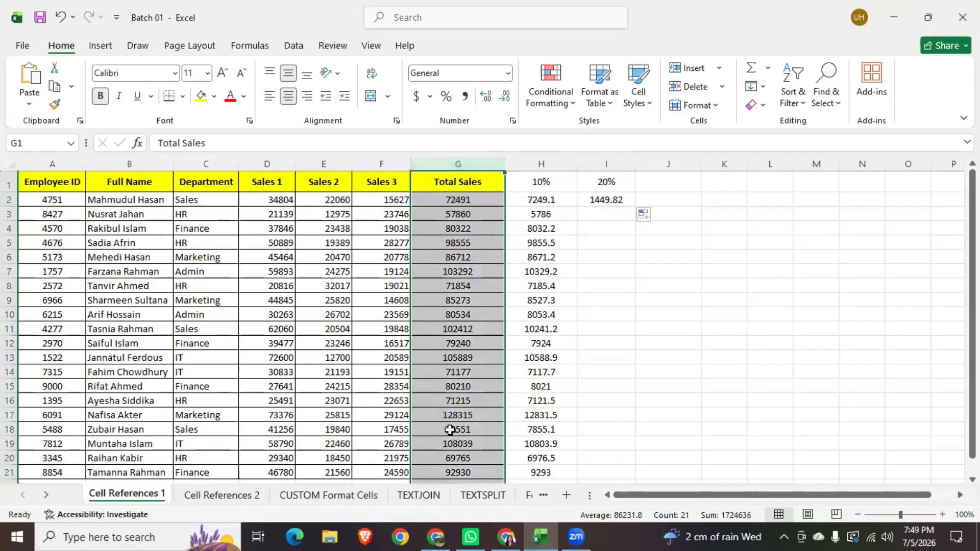
Step: Recheck the references in H2 and I2 against G2 to decide whether column G or row 2 needs locking
left_click(543, 200)
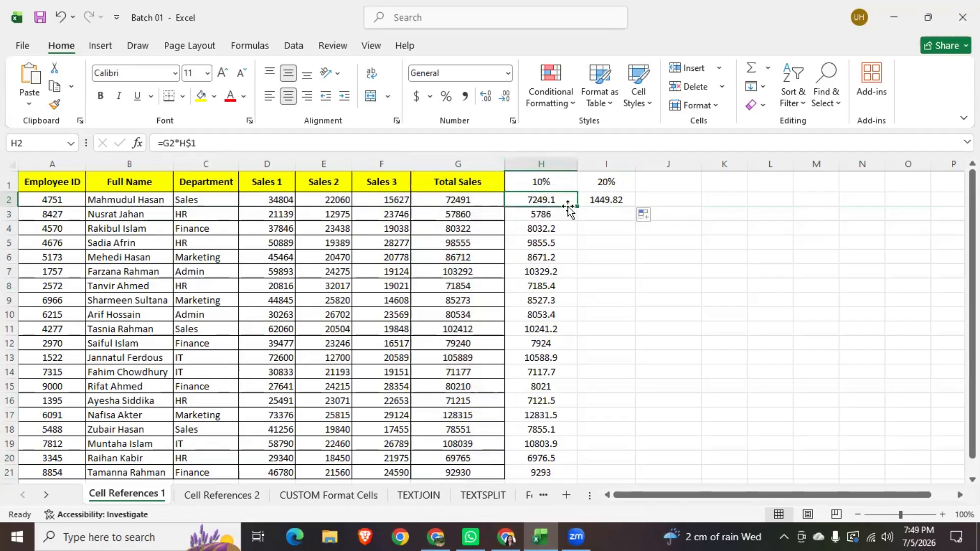
left_click(618, 201)
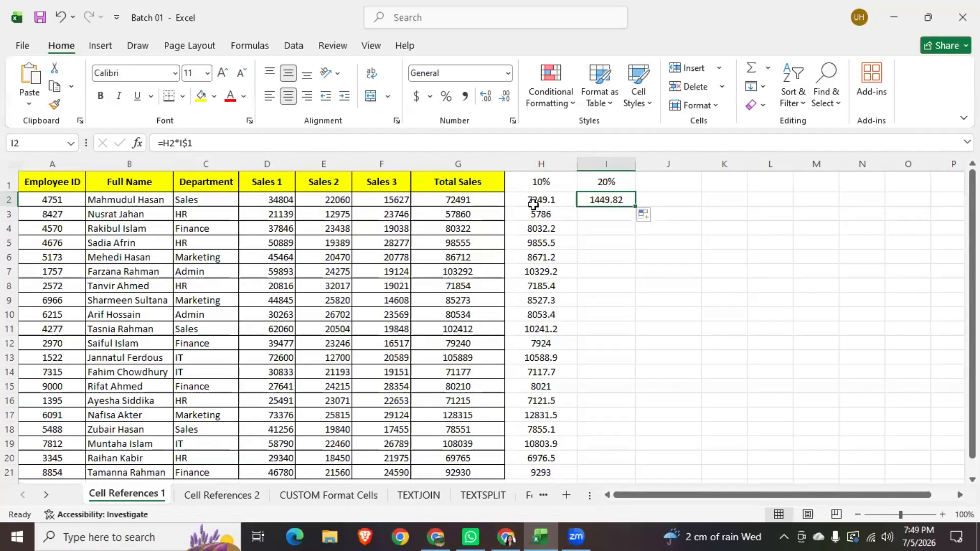
left_click(474, 201)
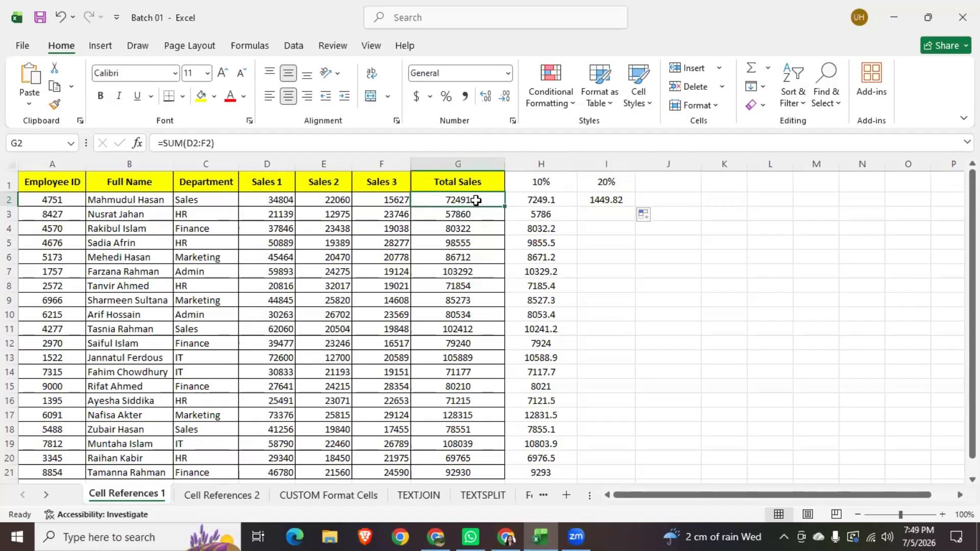
left_click(542, 201)
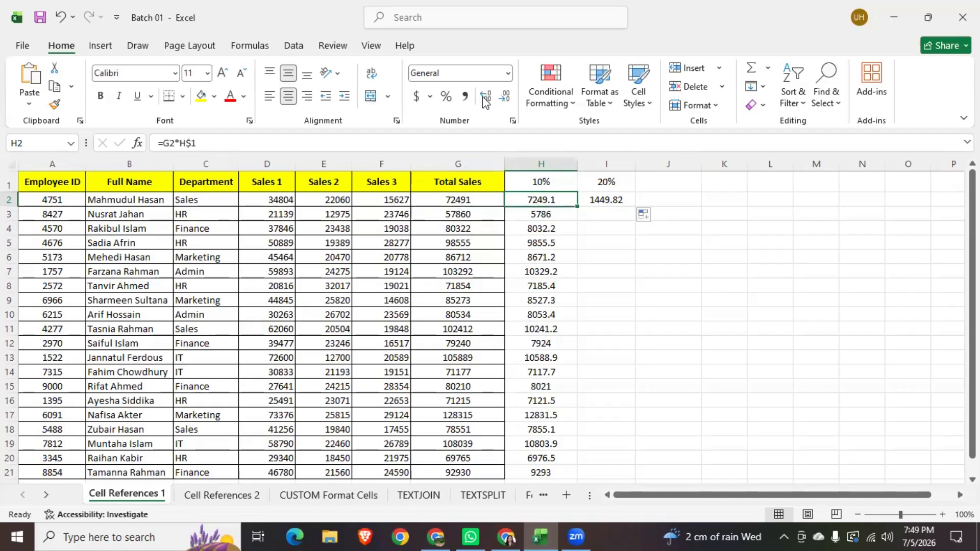
left_click(458, 163)
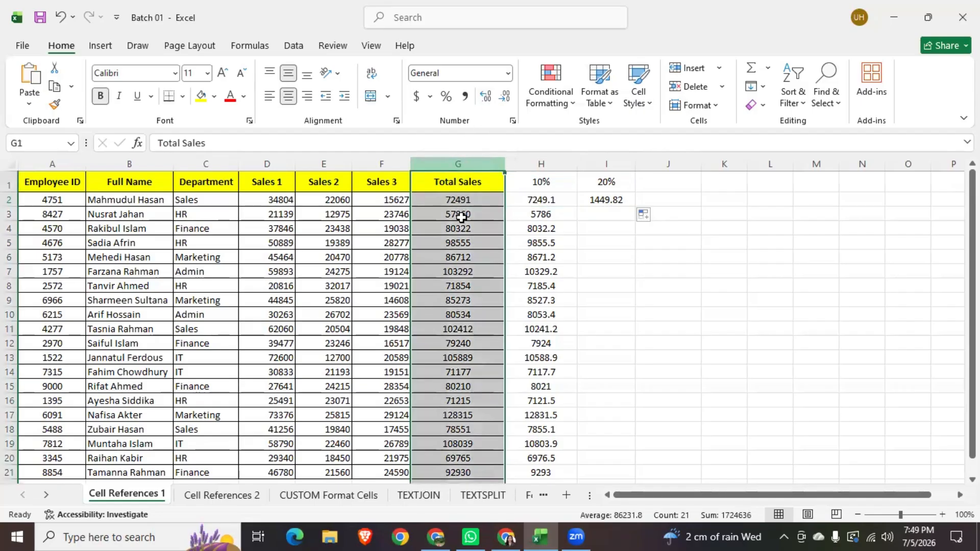
left_click(9, 199)
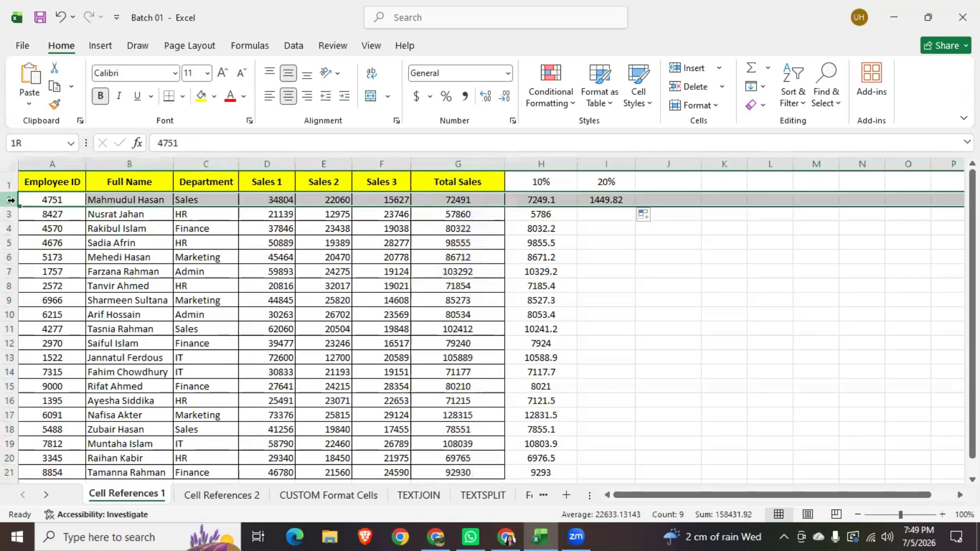
Step: Lock the total sales column in the H2 formula by changing it to =$G2*H$1
left_click(537, 202)
left_click(181, 148)
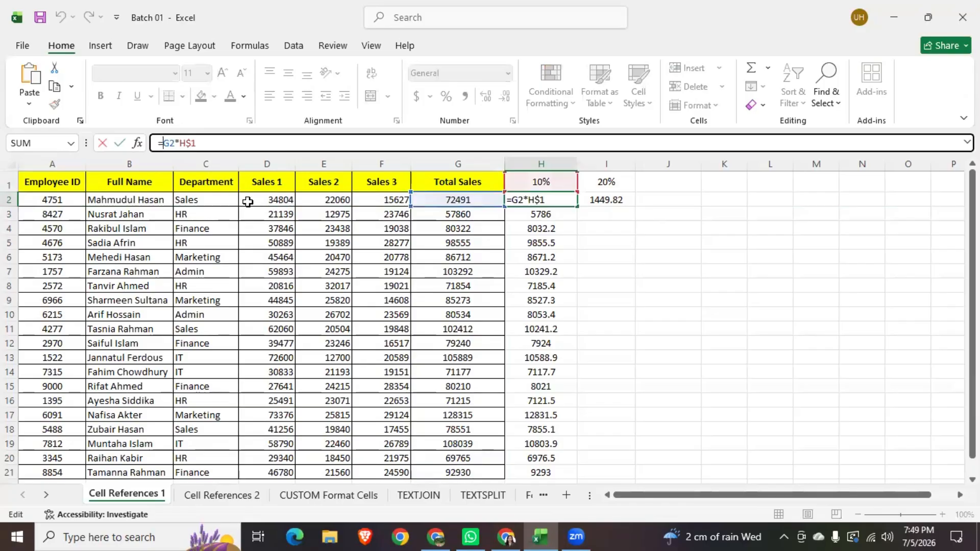
type("$")
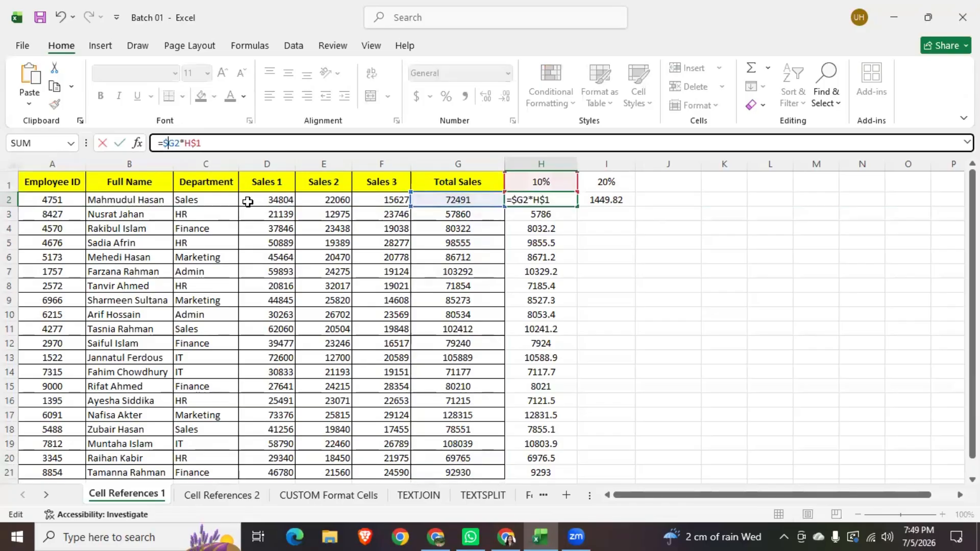
key("Return")
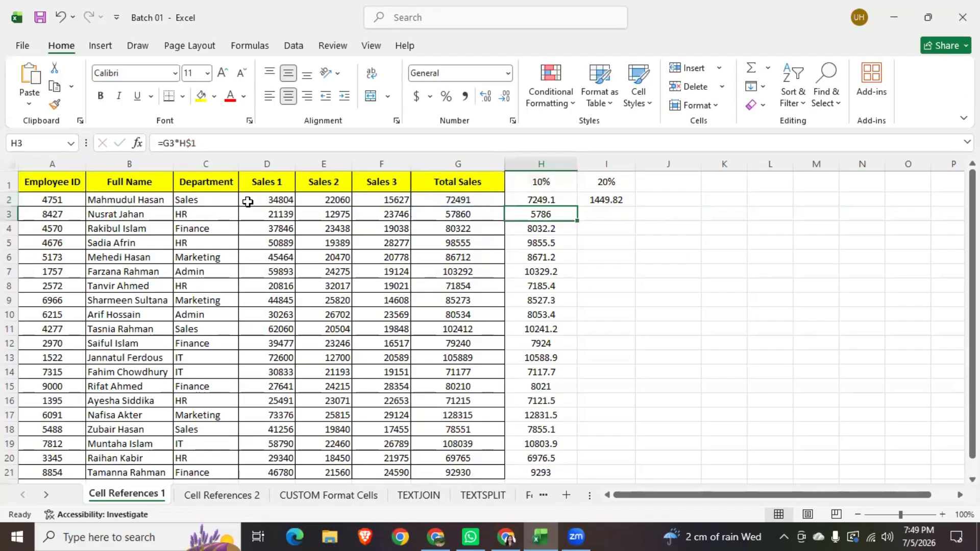
Step: Fill the =$G2*H$1 formula from H2 down through row 21 and review the filled column
left_click(567, 201)
double_click(577, 207)
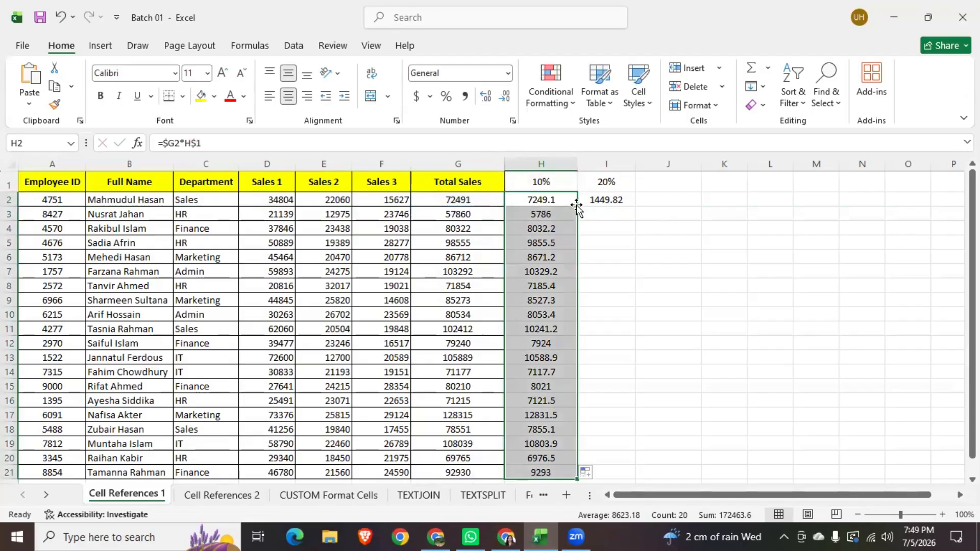
scroll(559, 324, "down", 3)
scroll(564, 323, "up", 3)
Step: Copy the mixed-reference formula from H2 across to I2 and check that it uses $G2 and I$1
left_click(568, 203)
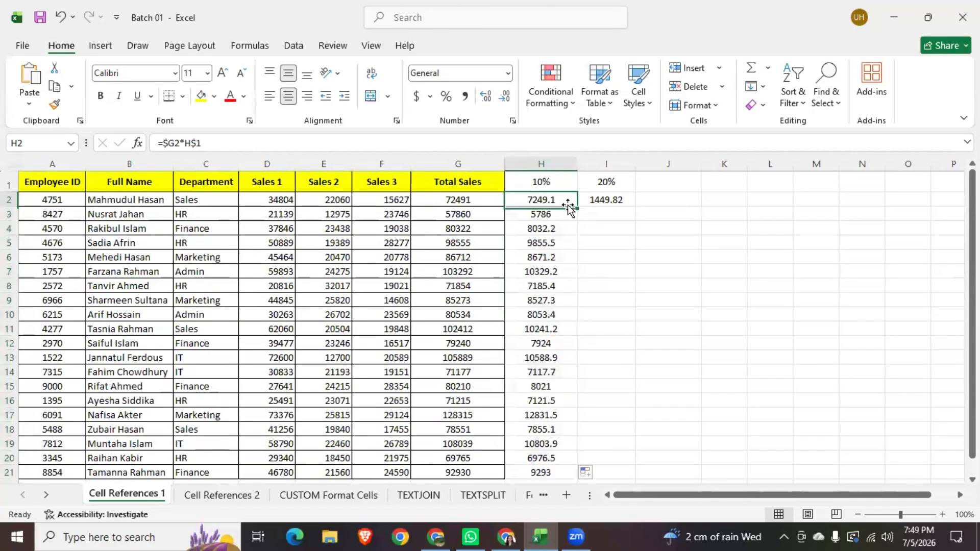
left_click_drag(577, 208, 619, 206)
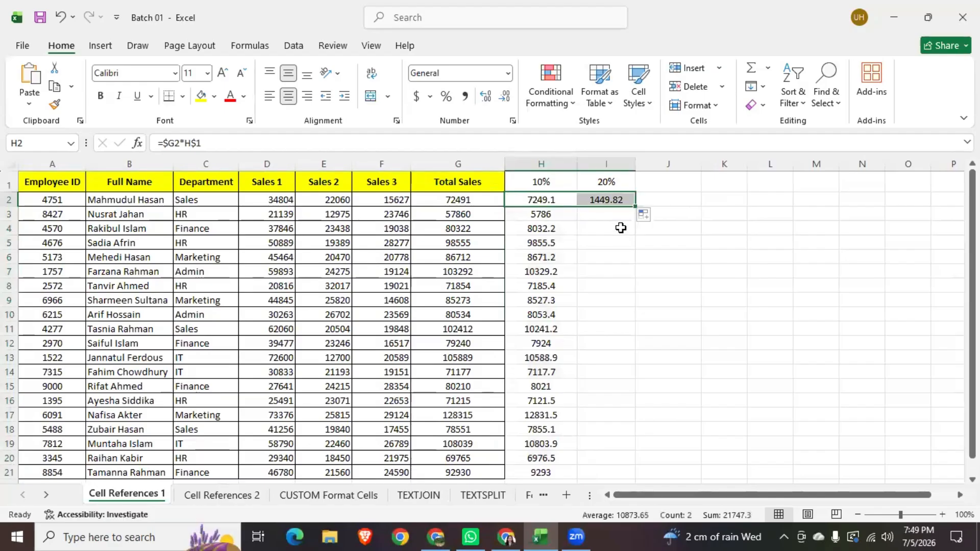
left_click(610, 212)
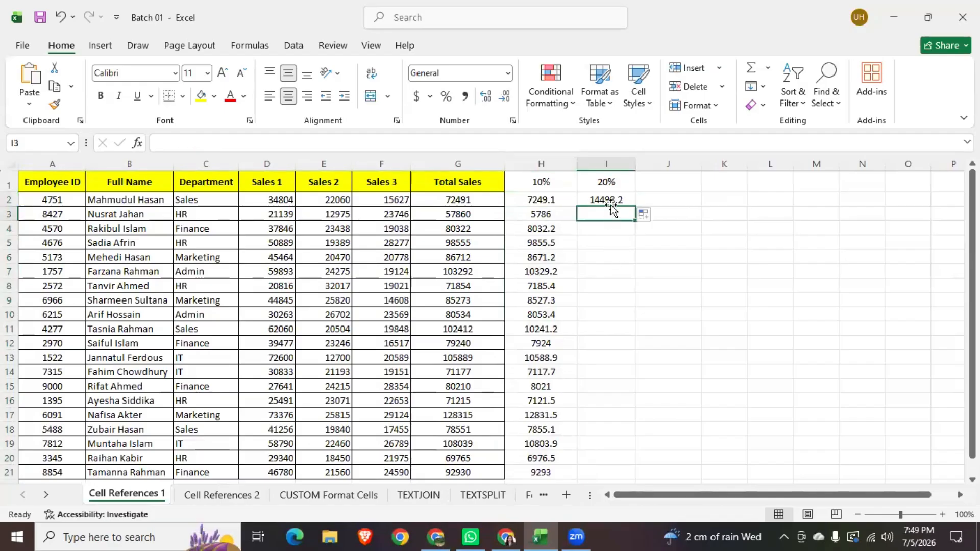
left_click(613, 200)
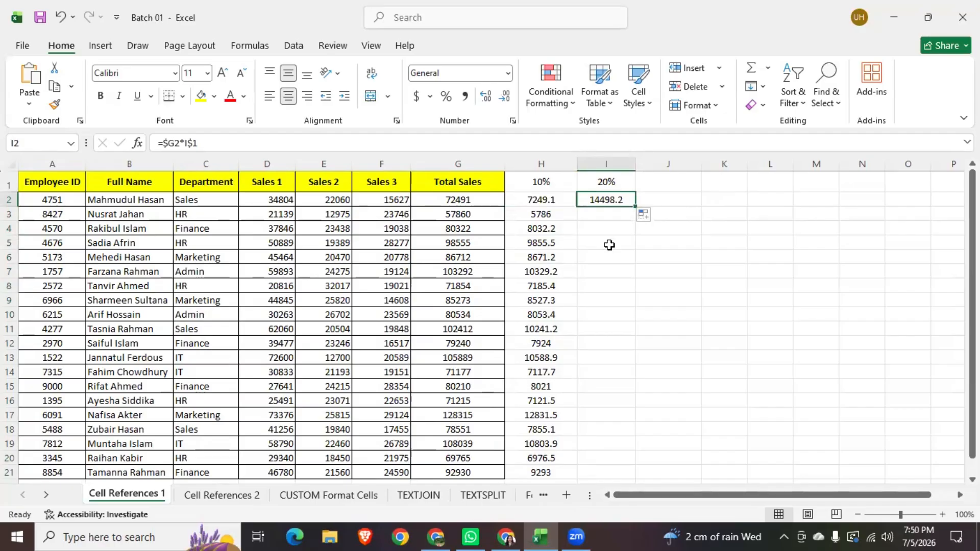
Step: Fill the I2 formula down through row 21 and check the formulas in I4 and H2
double_click(637, 206)
scroll(612, 347, "down", 2)
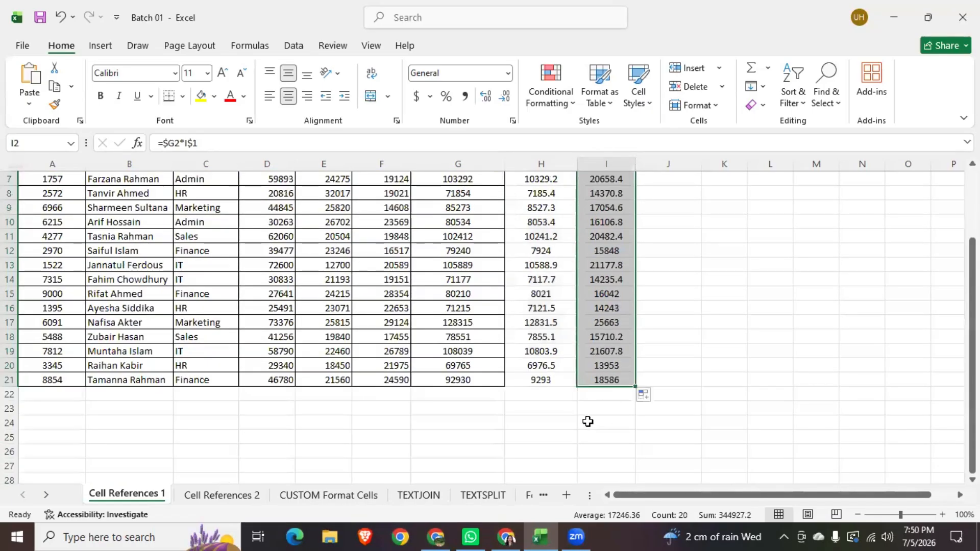
scroll(588, 422, "up", 2)
left_click(608, 228)
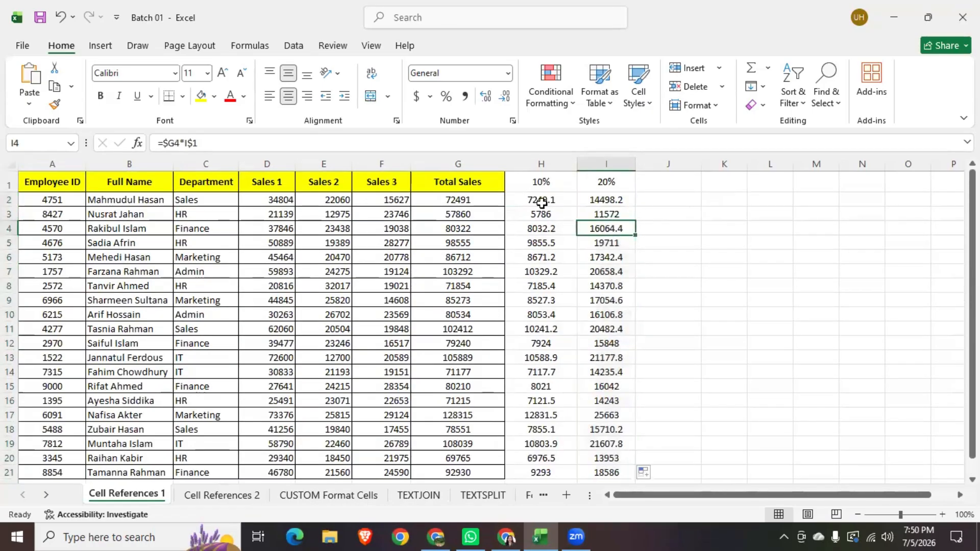
left_click(542, 201)
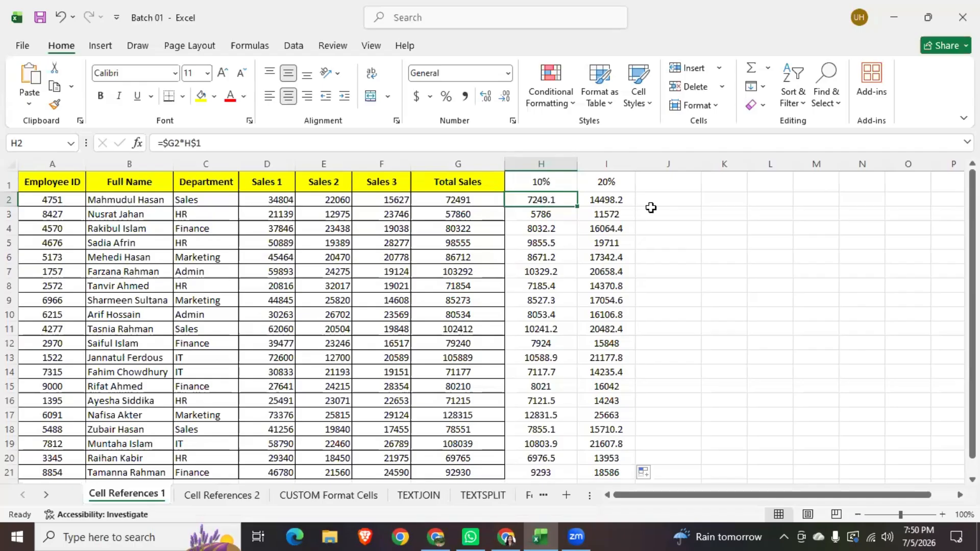
Step: Compare the H2 formula with the Total Sales column and examine the sum formulas in G2, G3, G4 and G8
left_click(466, 201)
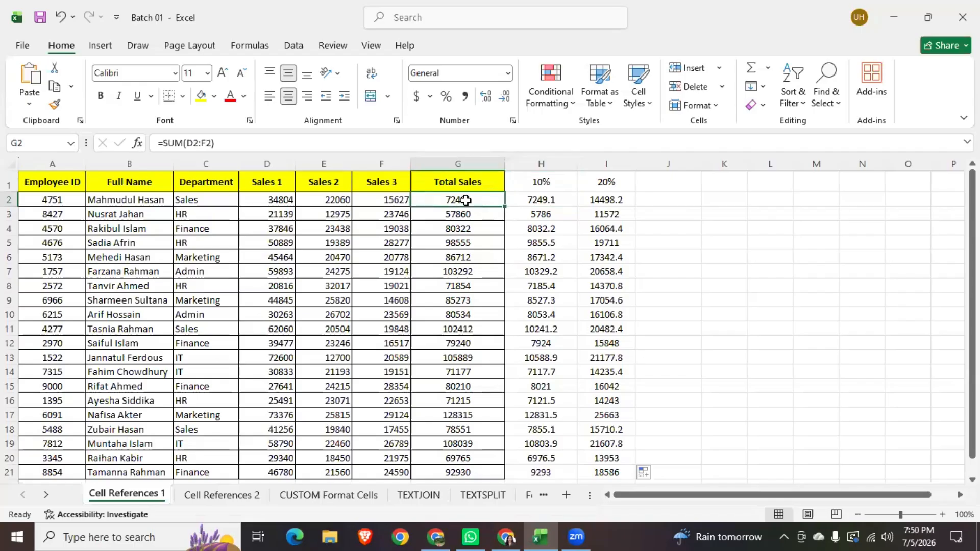
left_click(529, 199)
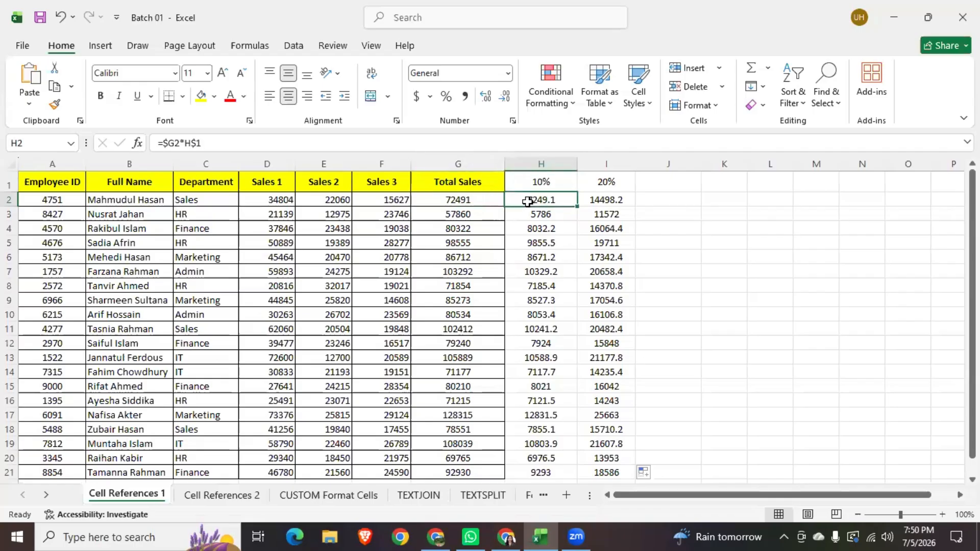
left_click(470, 201)
left_click(549, 200)
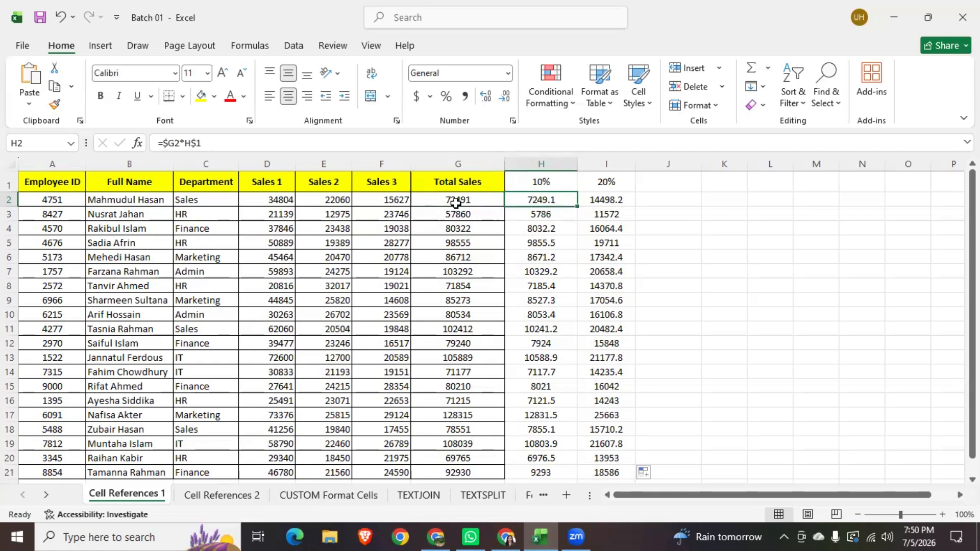
left_click(459, 163)
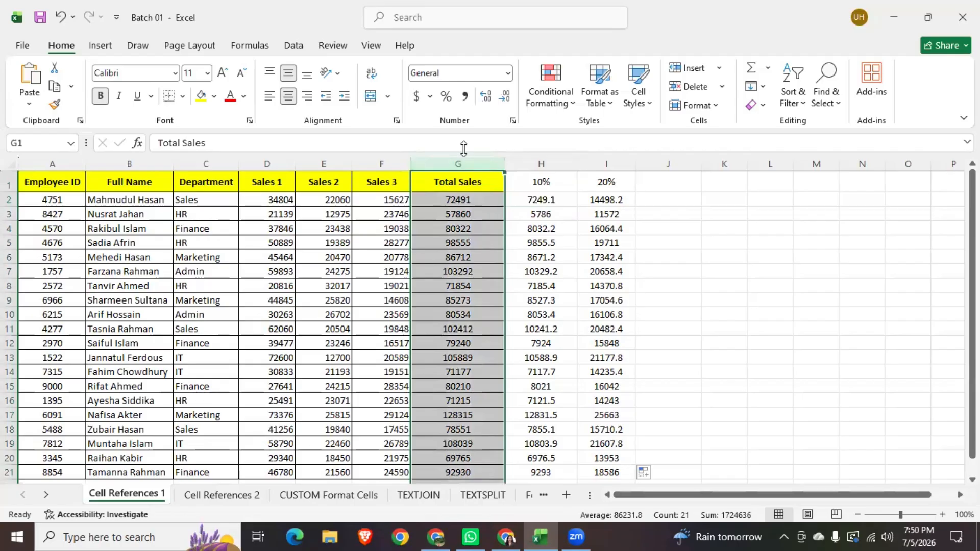
scroll(463, 326, "down", 4)
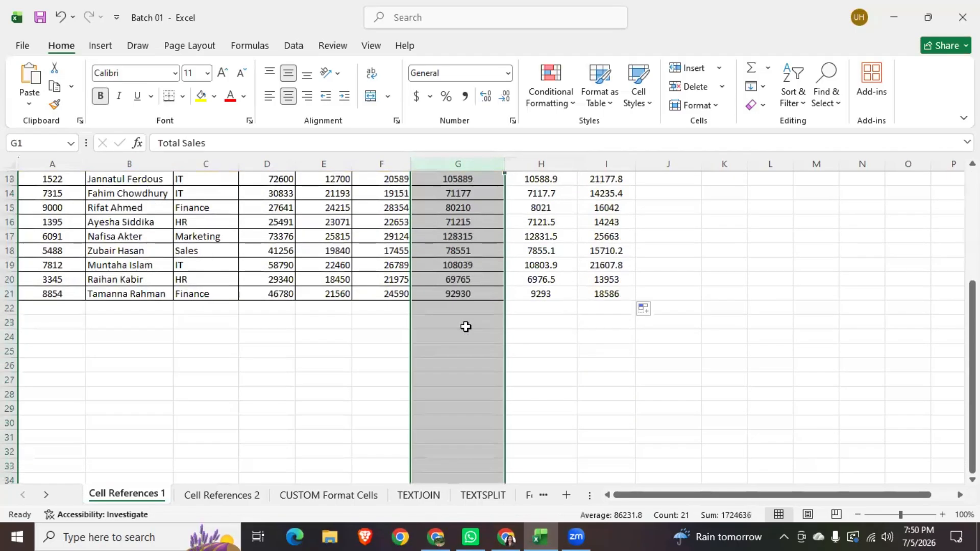
scroll(464, 327, "up", 4)
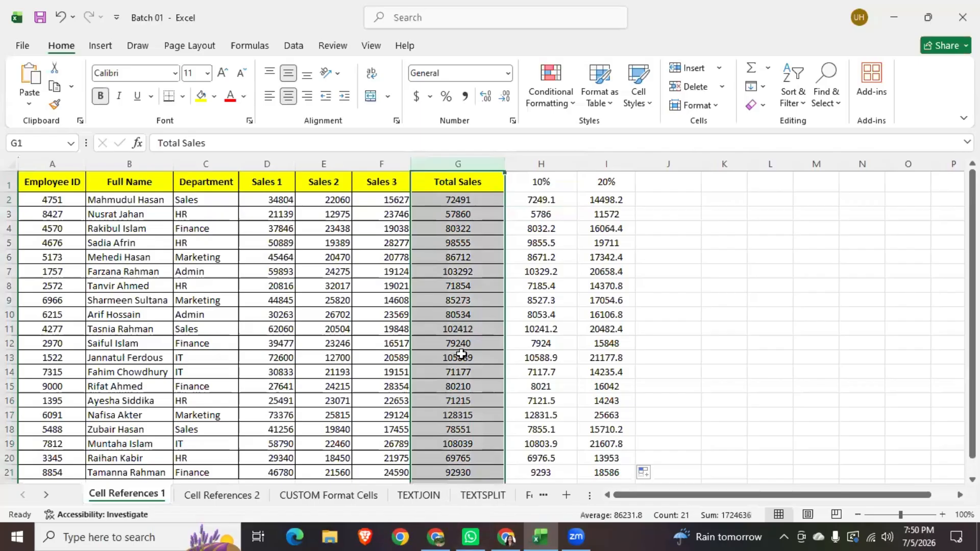
left_click(460, 202)
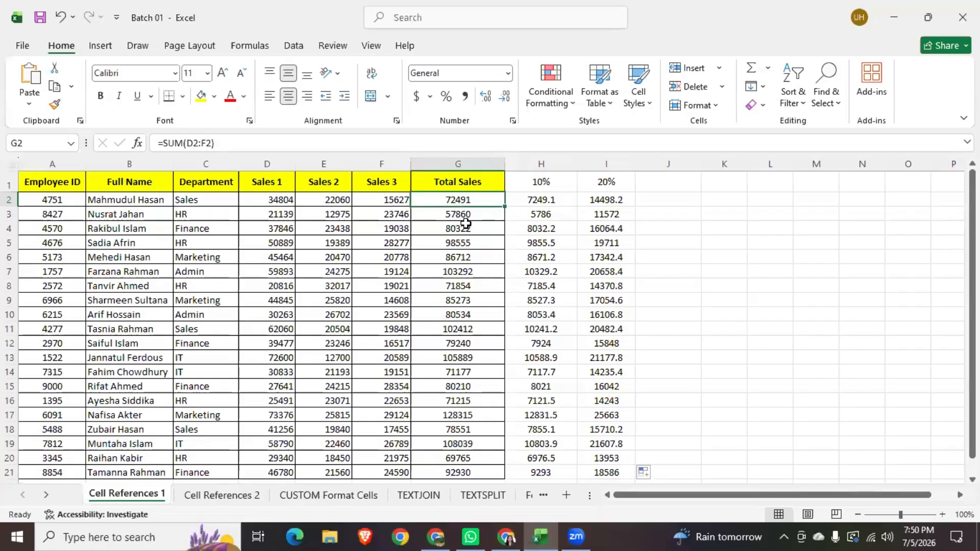
left_click(462, 215)
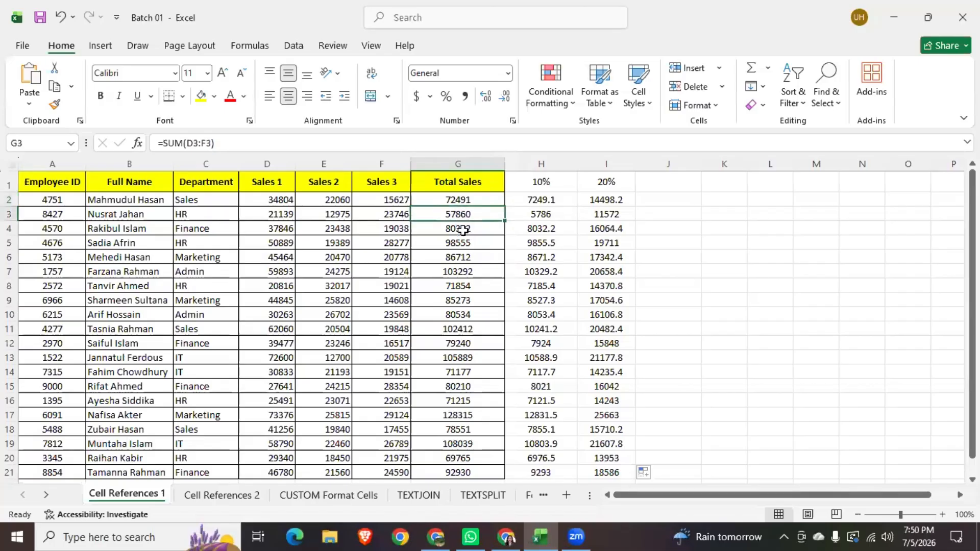
left_click(463, 231)
left_click(457, 283)
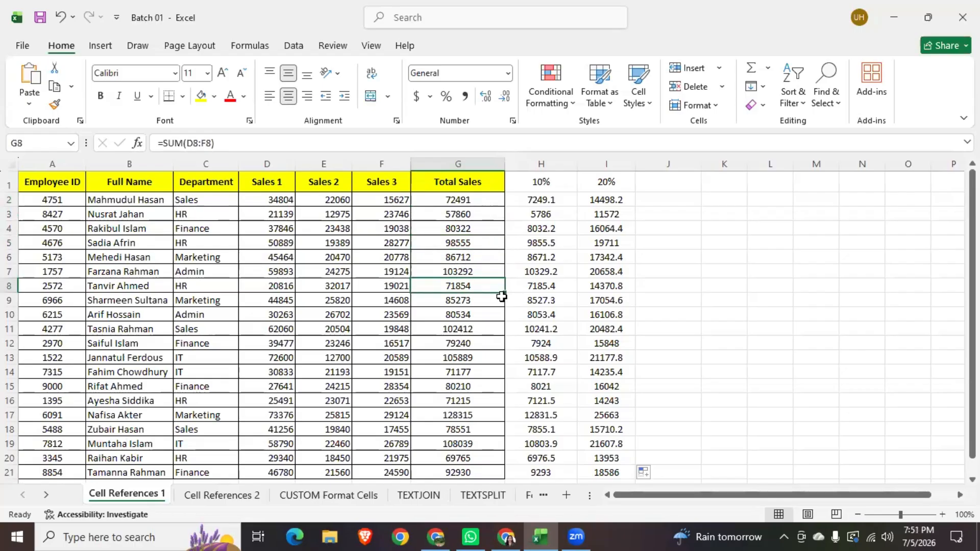
Step: Examine rows 8 to 13, then compare column G and row 2 with the mixed references in the H2 formula
left_click(7, 287)
left_click(9, 305)
left_click(9, 315)
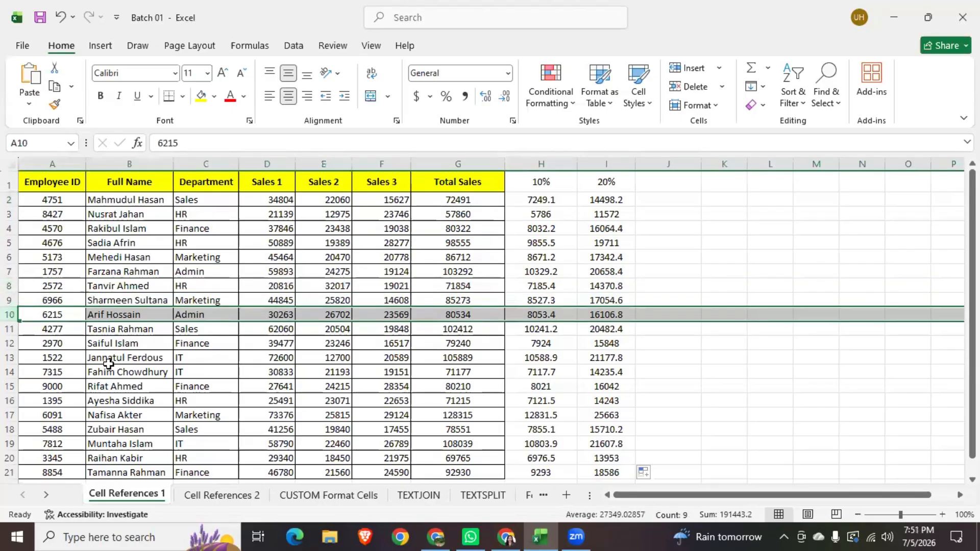
left_click(9, 330)
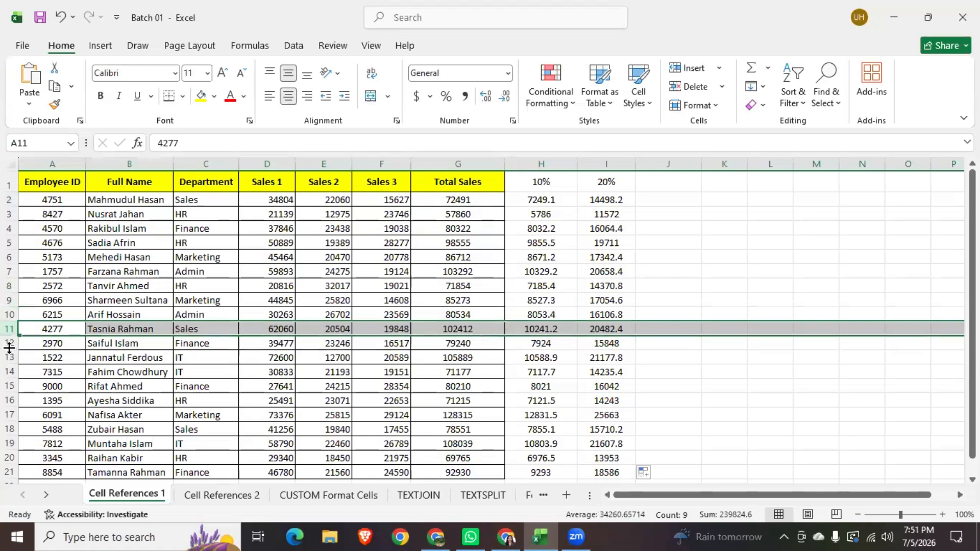
left_click(10, 343)
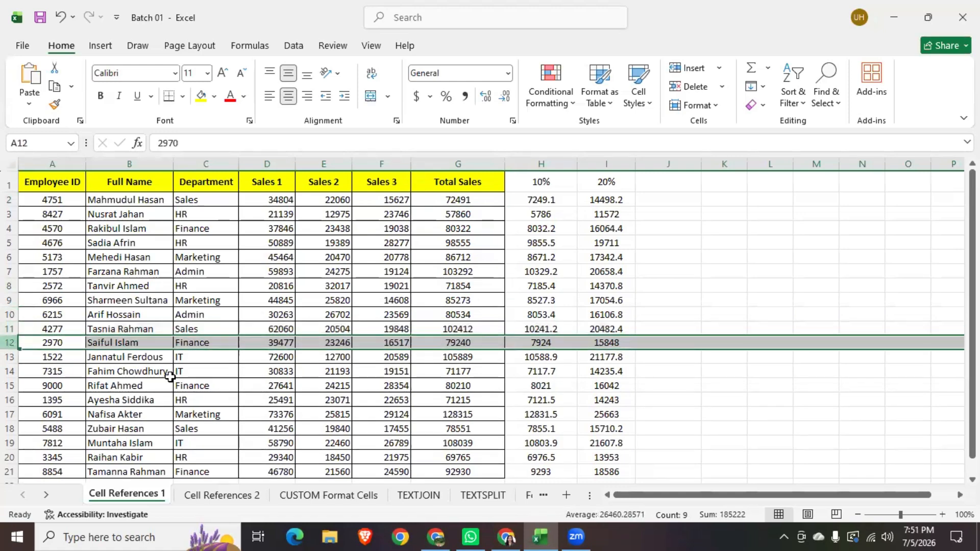
left_click(10, 357)
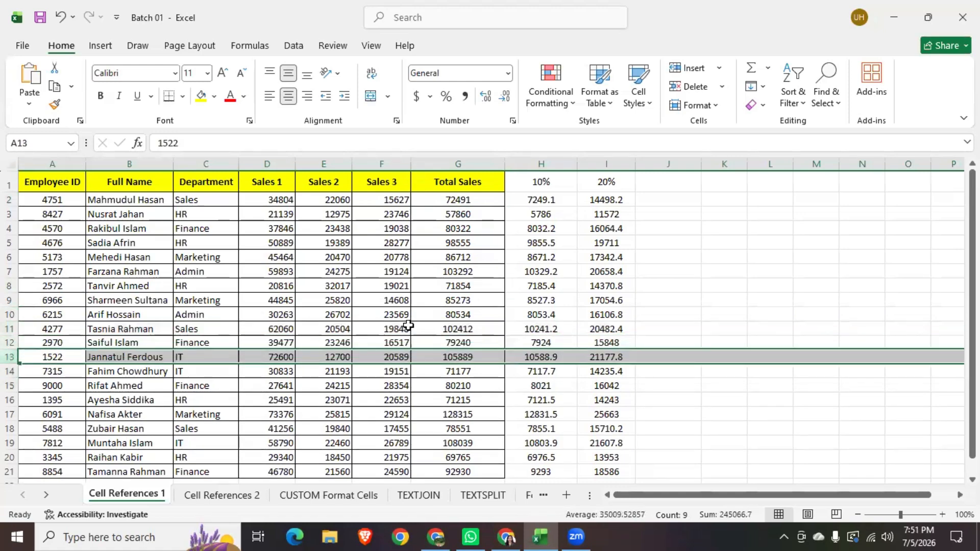
left_click(453, 218)
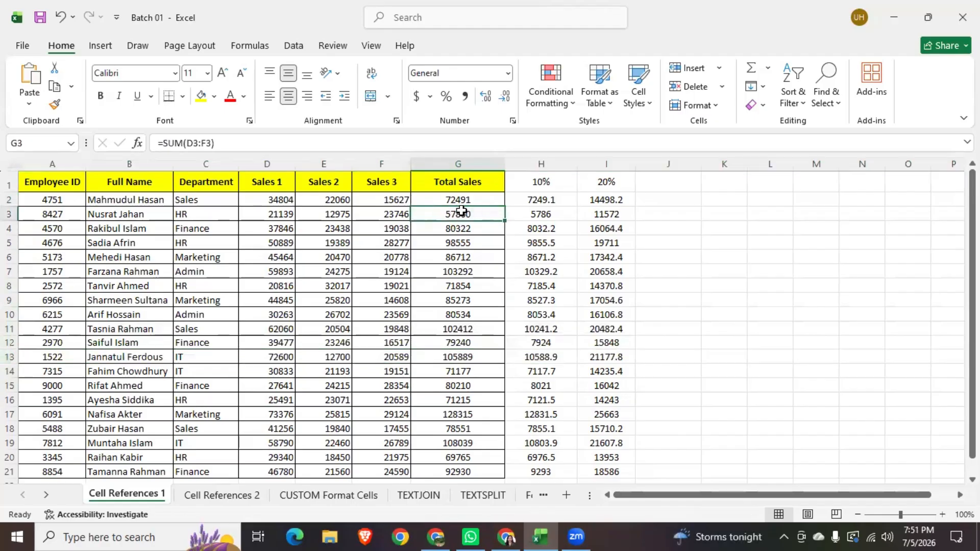
left_click(475, 203)
left_click(565, 207)
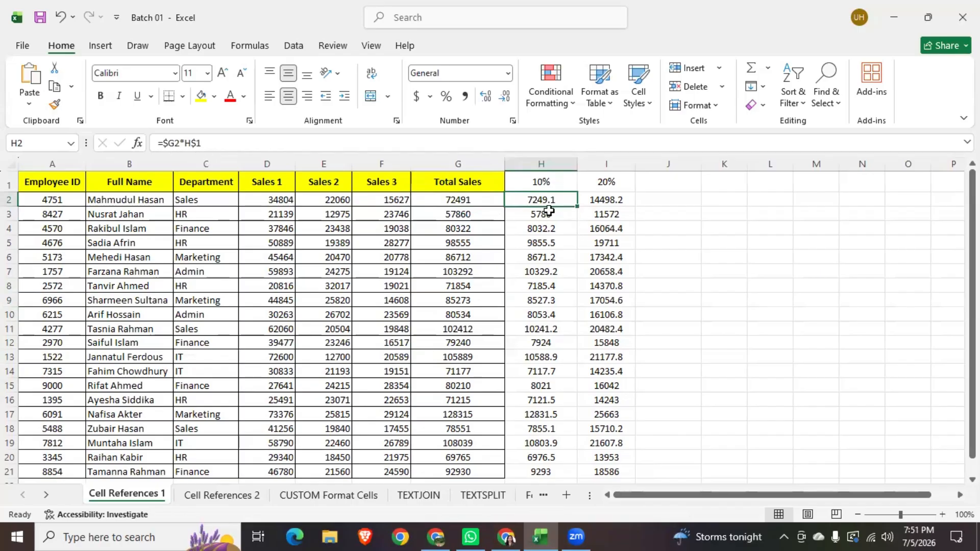
left_click(478, 215)
left_click(540, 202)
left_click(464, 163)
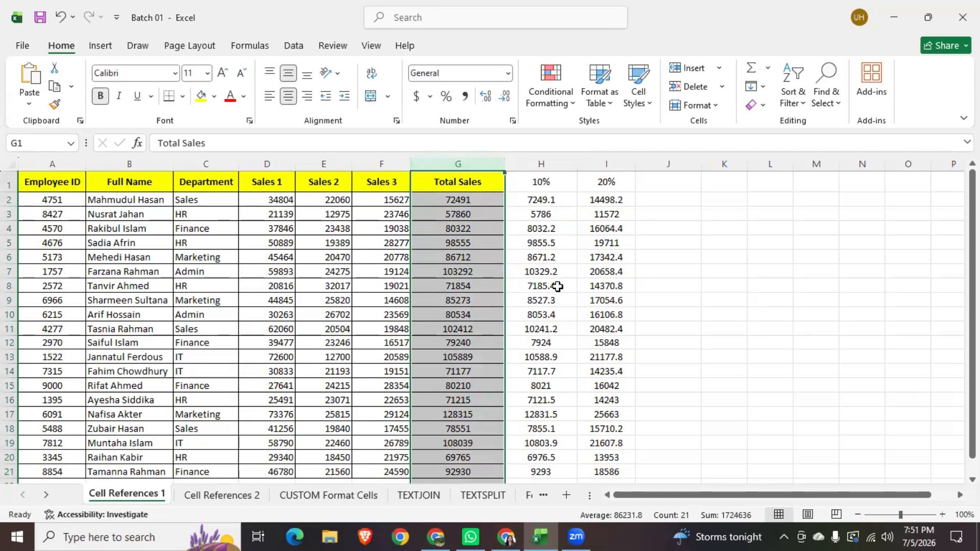
left_click(11, 199)
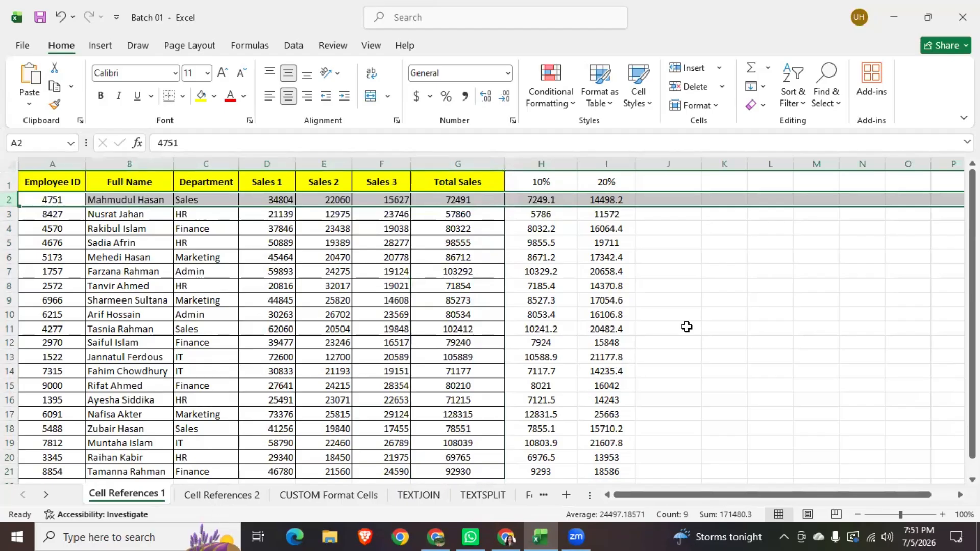
Step: Look through the Cell References 2, CUSTOM Format Cells, TEXTJOIN and TEXTSPLIT sheets and the sheet after them
left_click(252, 496)
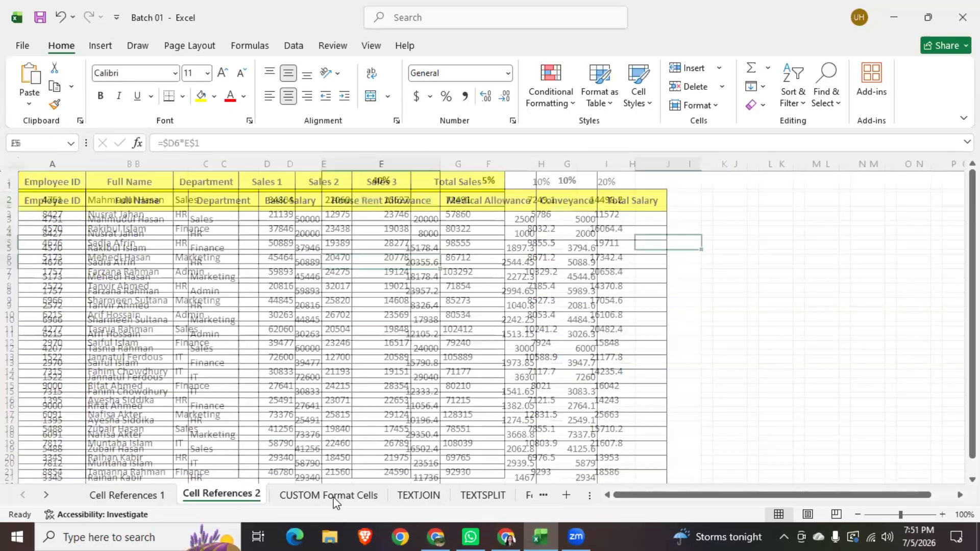
left_click(334, 497)
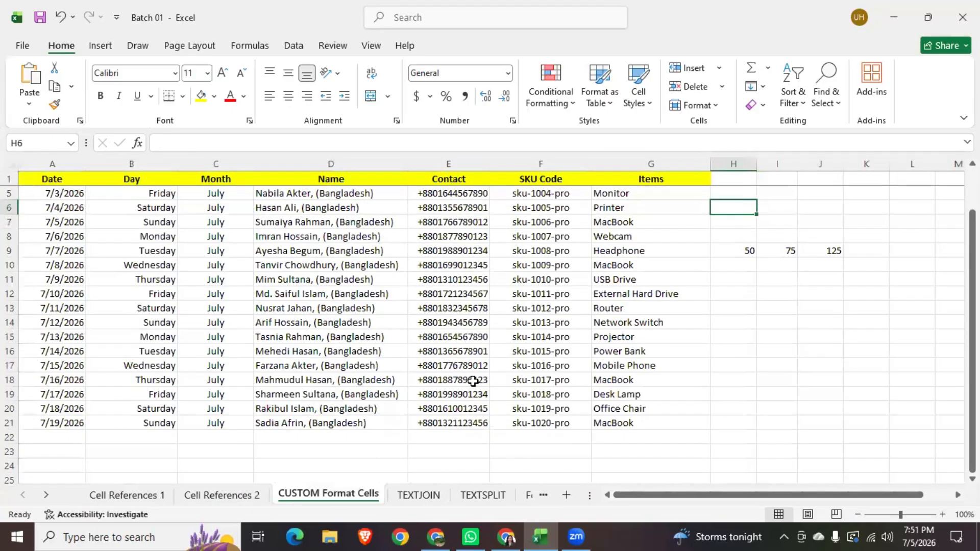
left_click(419, 492)
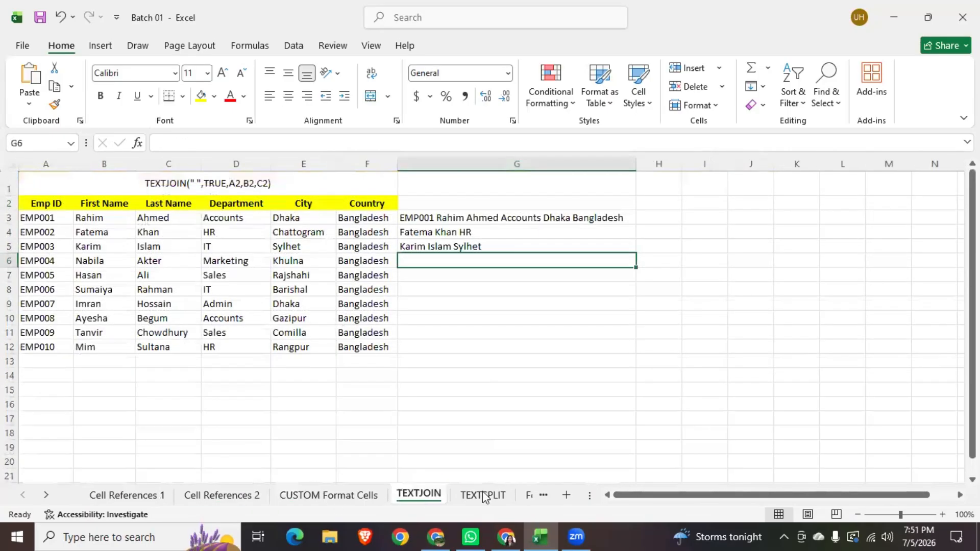
left_click(485, 492)
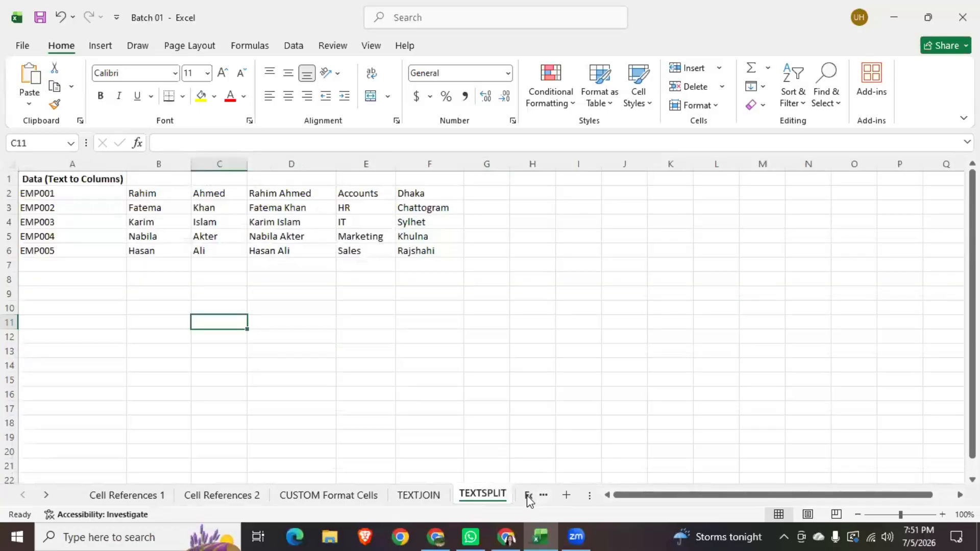
left_click(527, 495)
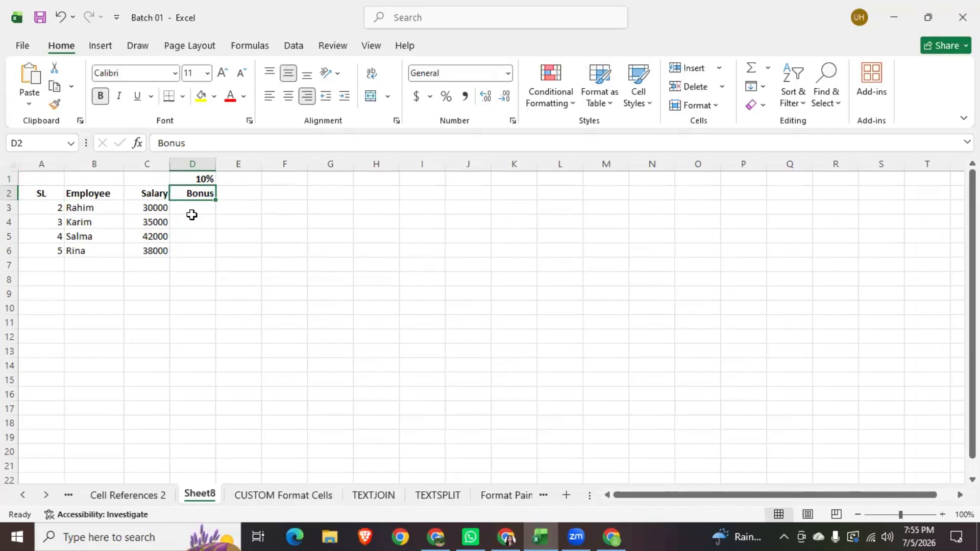
Step: Calculate the first employee's bonus in D3 of Sheet8 with the relative formula =C3*D1
left_click(193, 221)
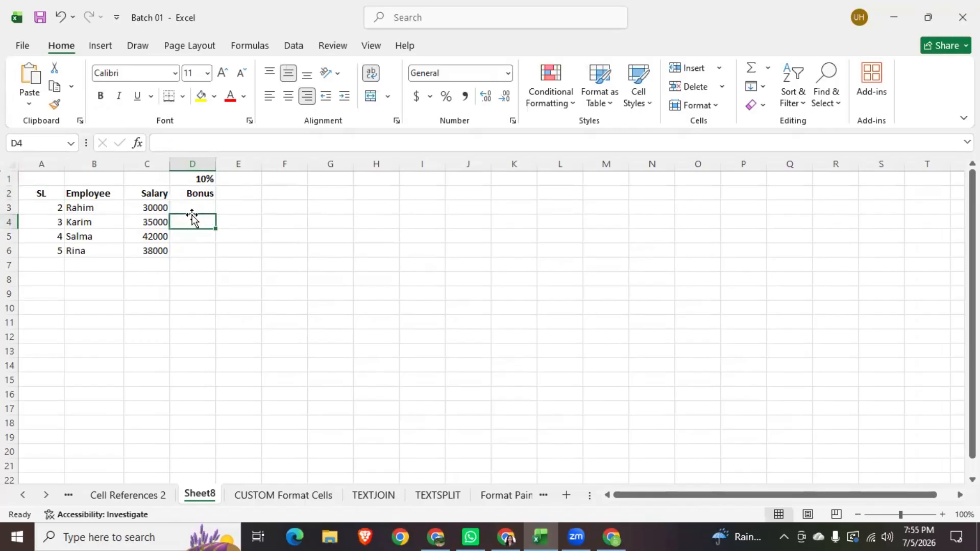
left_click(193, 207)
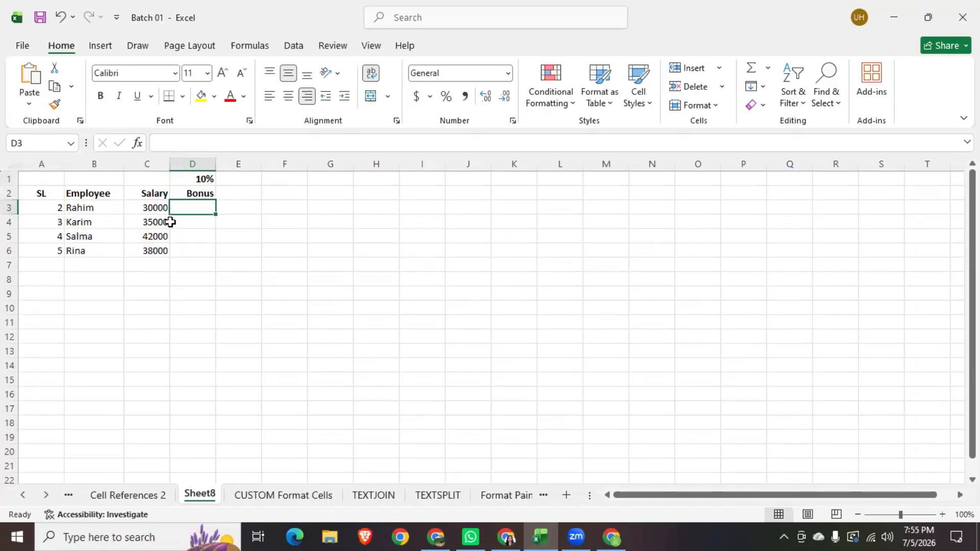
type("=")
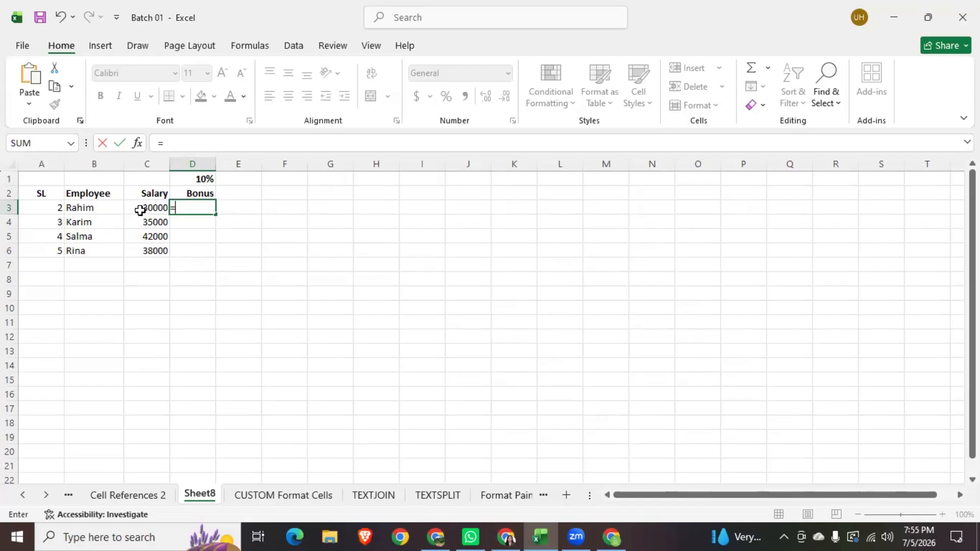
left_click(140, 210)
type("*")
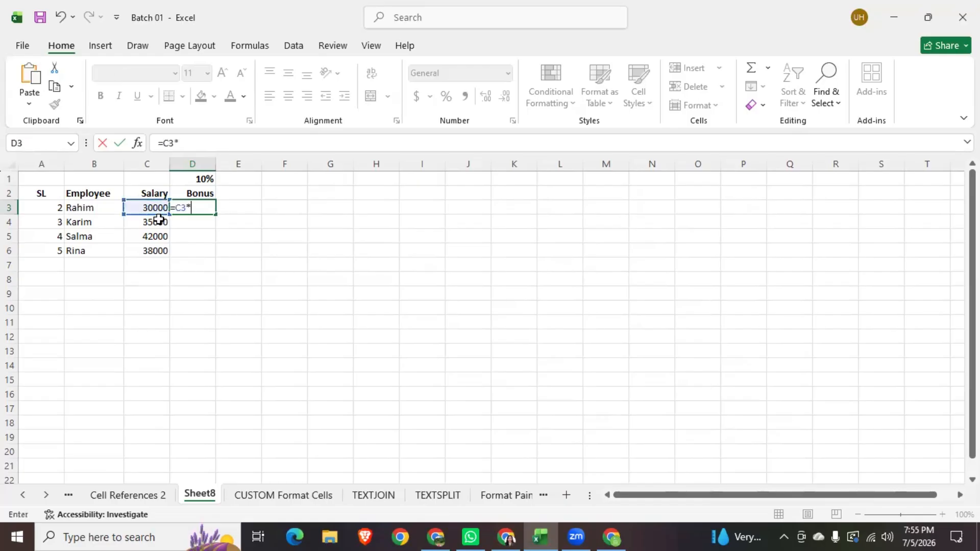
left_click(204, 180)
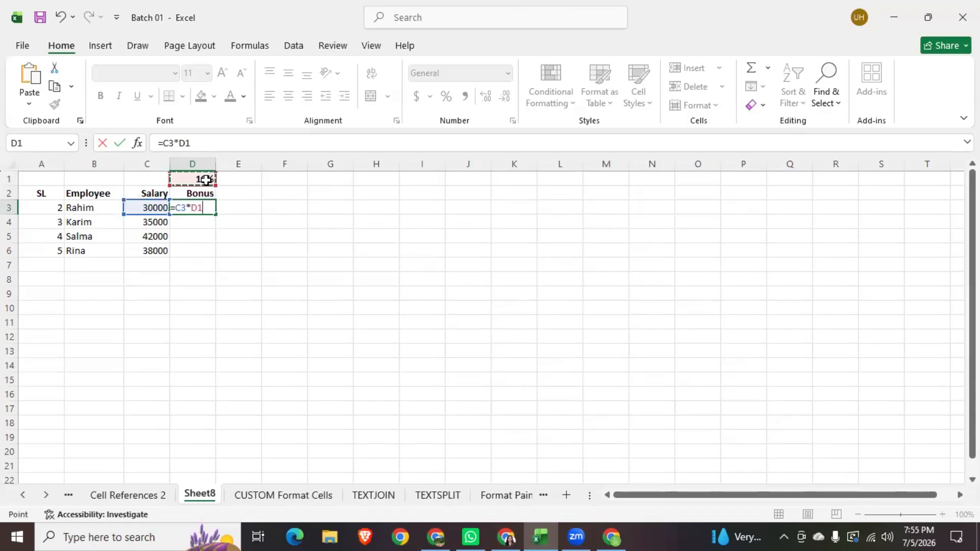
key("Return")
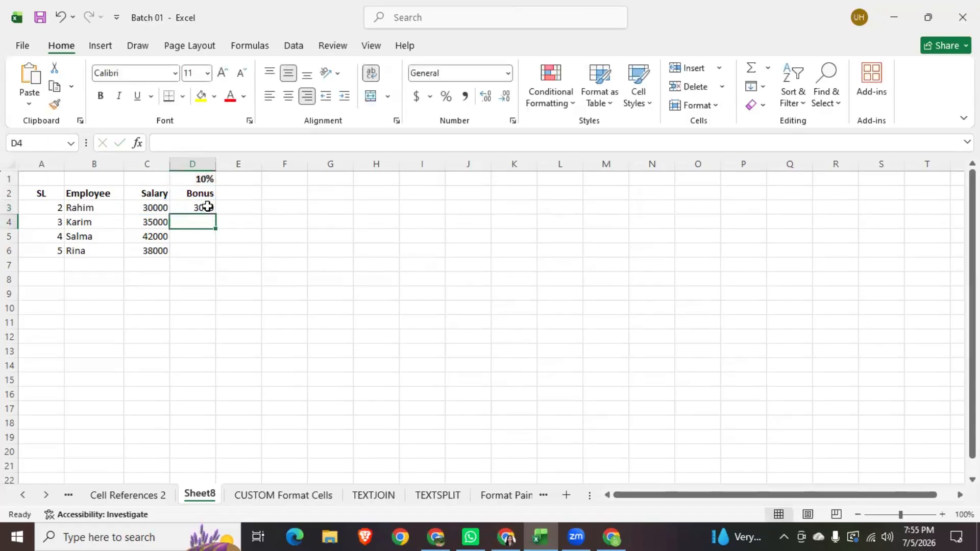
Step: Fill the D3 bonus formula down through D6 and widen column D to fit the values
left_click(206, 205)
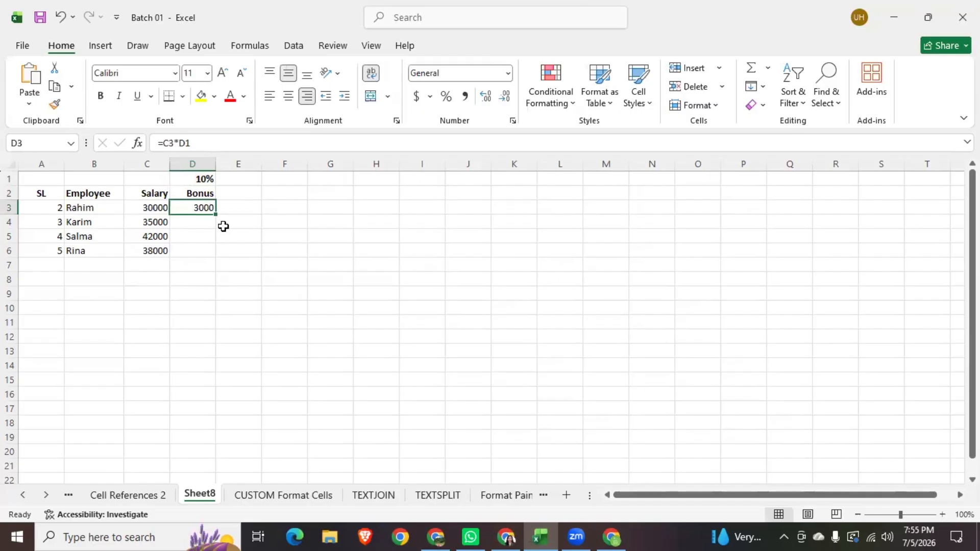
left_click_drag(215, 214, 236, 269)
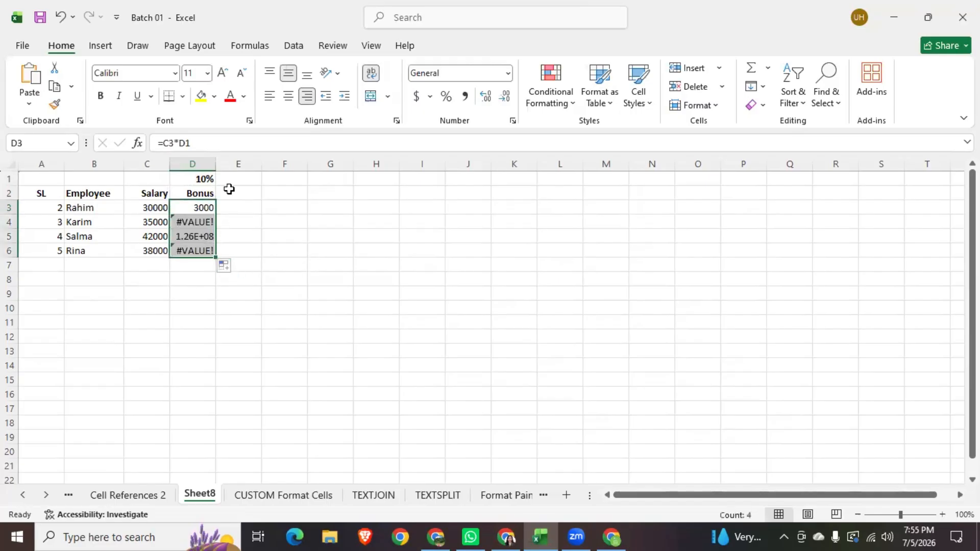
left_click_drag(217, 164, 236, 164)
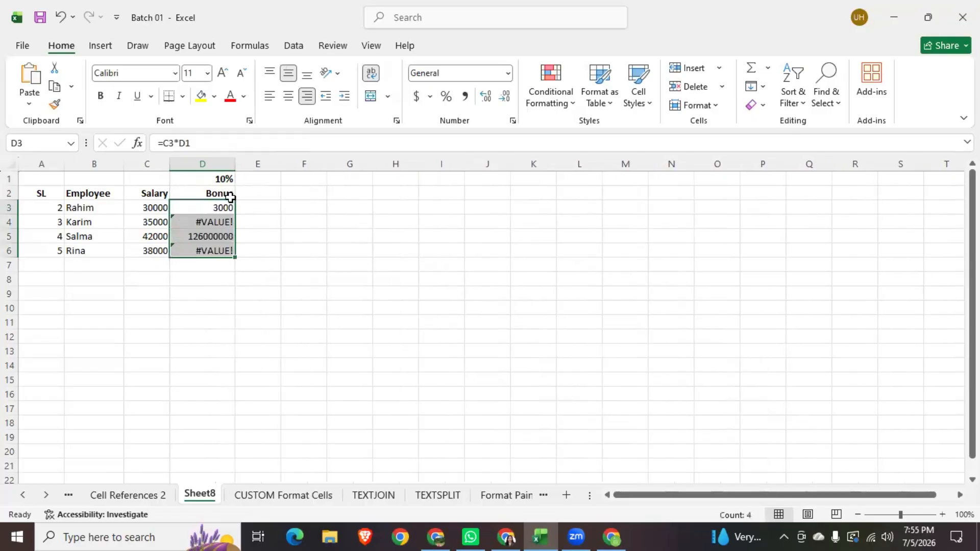
Step: Check the rate in D1, the heading in D2 and the formula in D3 against the filled bonus cells
left_click(224, 222)
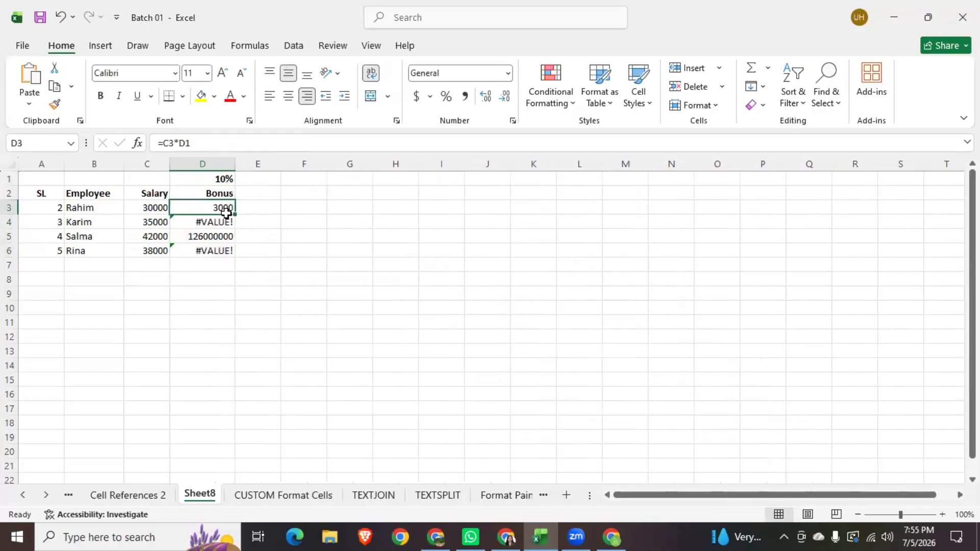
left_click(224, 179)
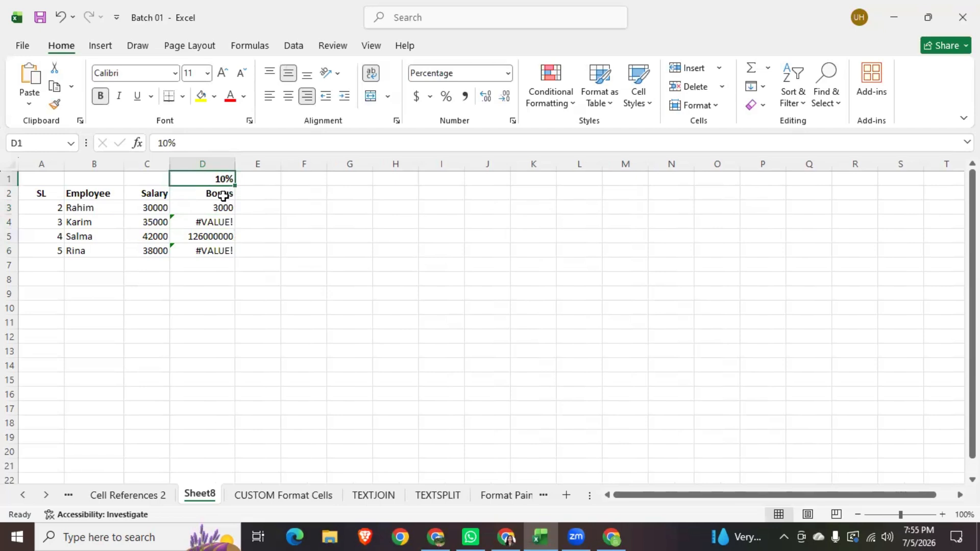
left_click(223, 195)
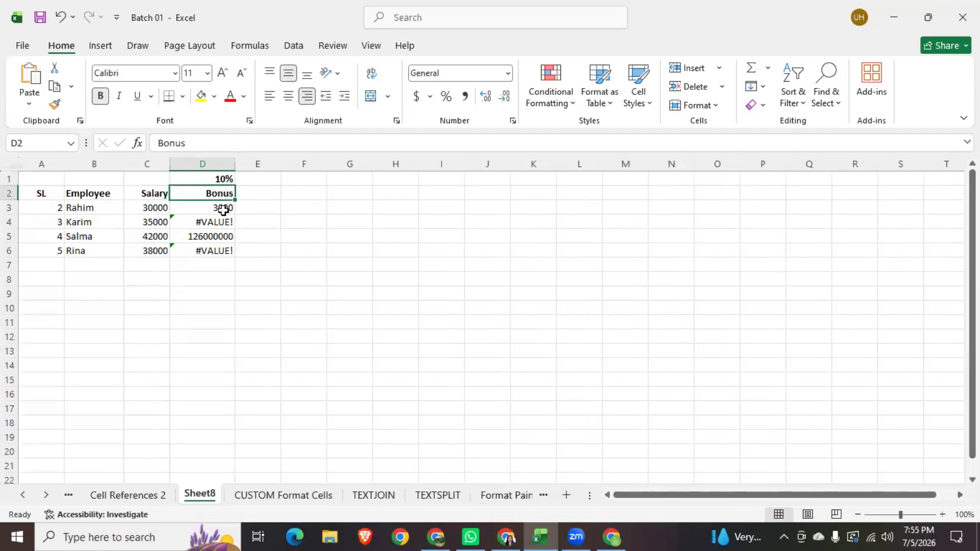
left_click(223, 209)
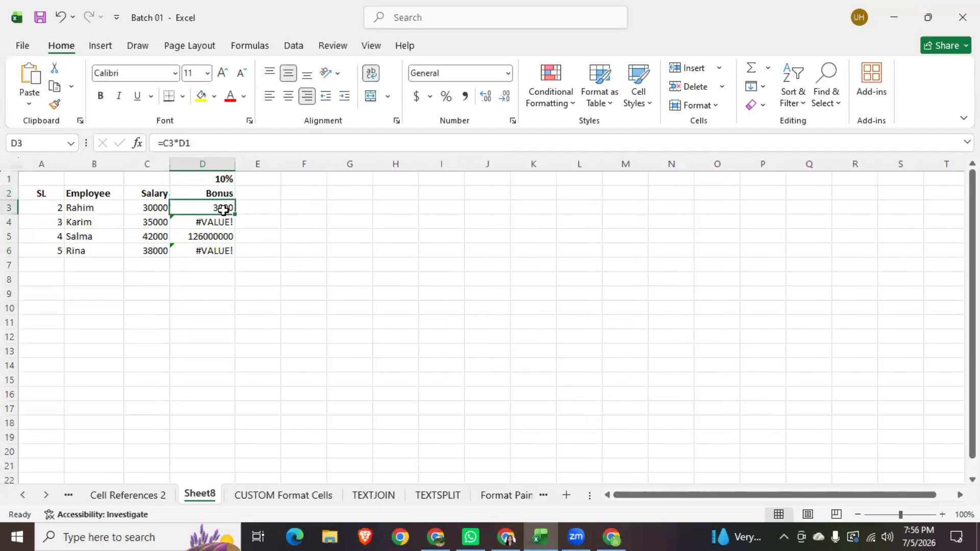
Step: Make the rate reference absolute in D3 with =C3*$D$1 and fill the formula down through D6
left_click(214, 179)
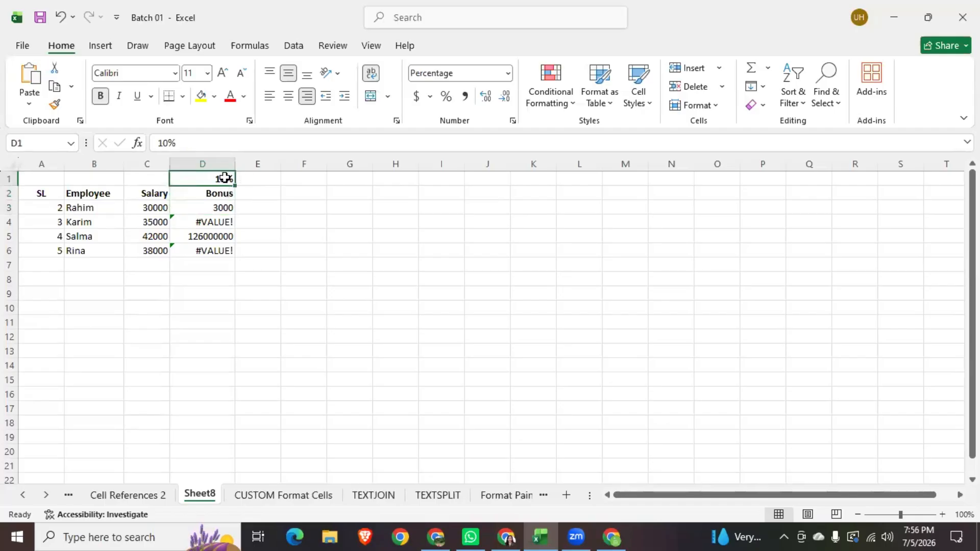
left_click(229, 209)
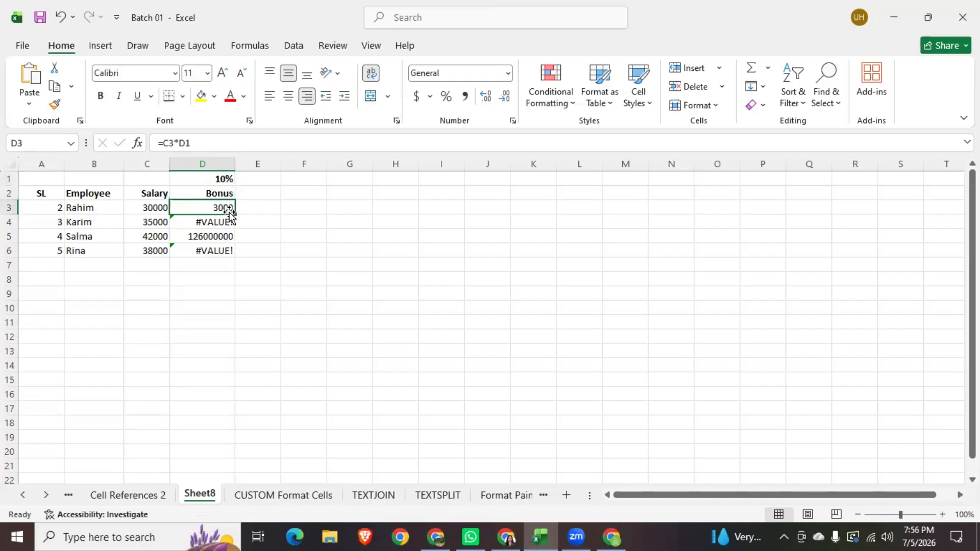
left_click(181, 144)
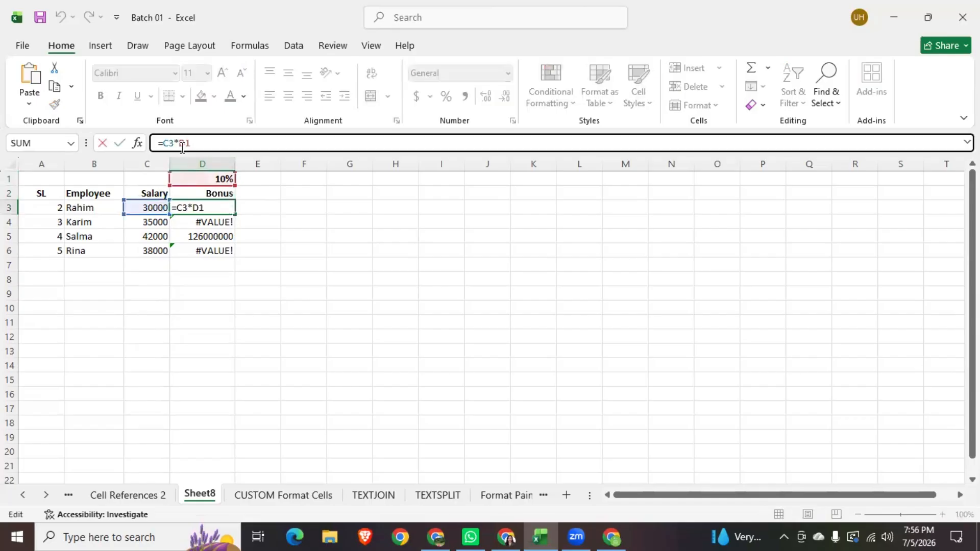
type("$D$")
key("Return")
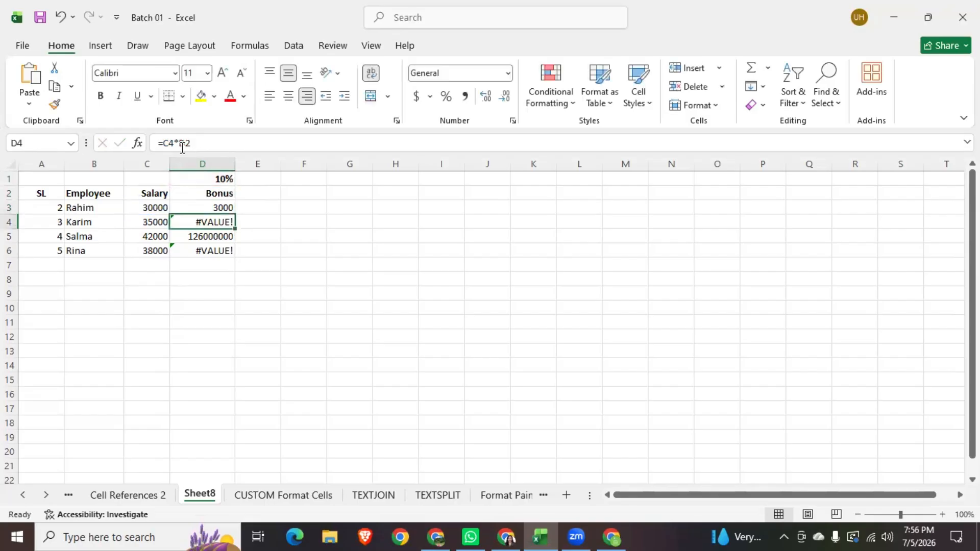
left_click(230, 204)
left_click_drag(236, 214, 235, 257)
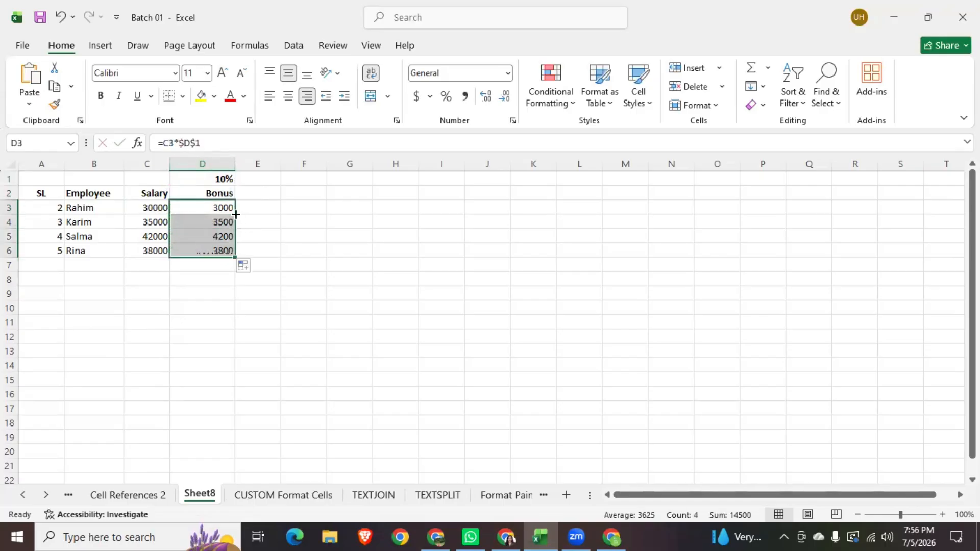
left_click(206, 307)
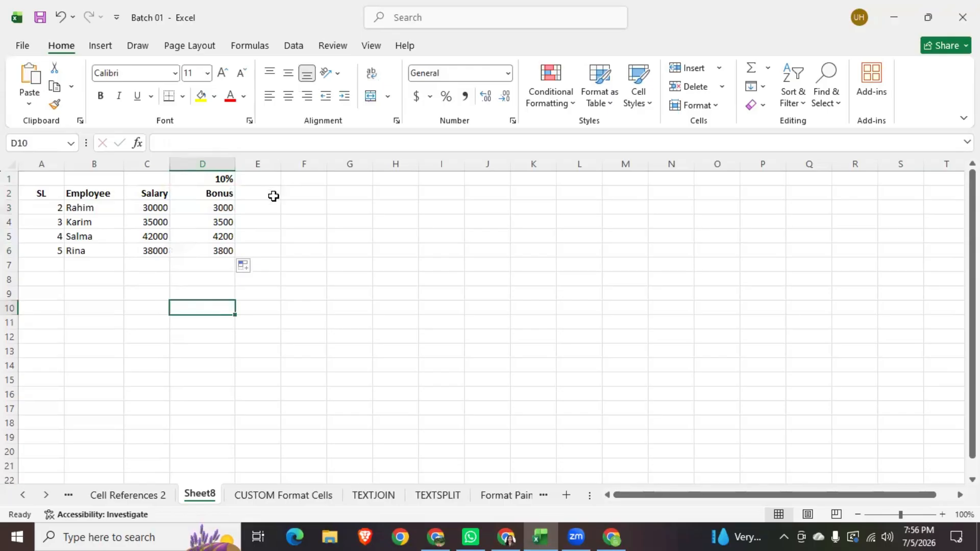
Step: Change the bonus heading in D2 to "Performace Bonus"
left_click(258, 208)
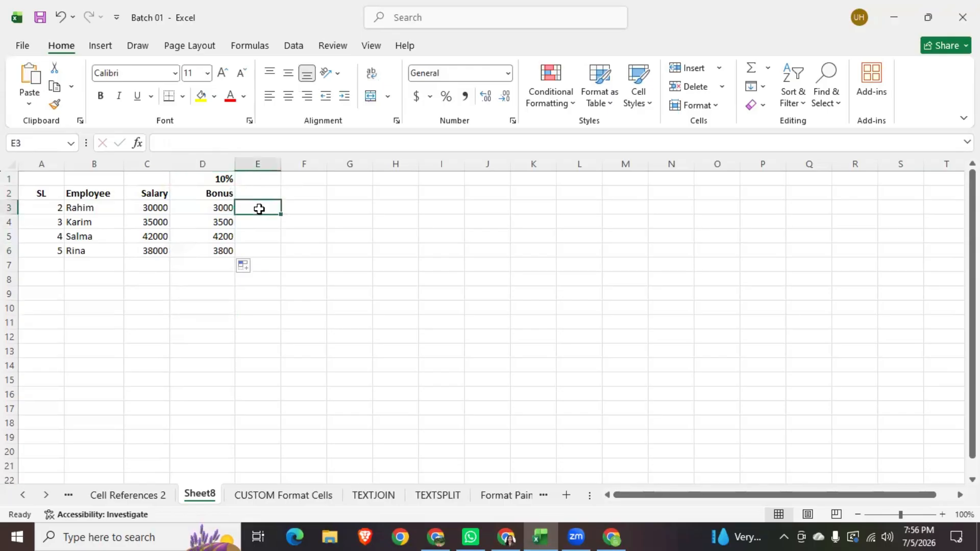
left_click(269, 184)
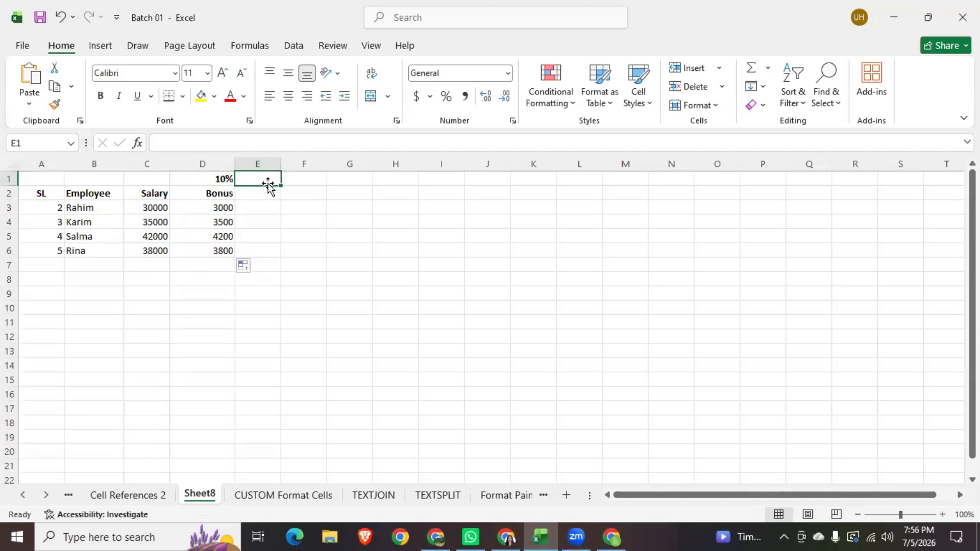
left_click(220, 193)
left_click(158, 146)
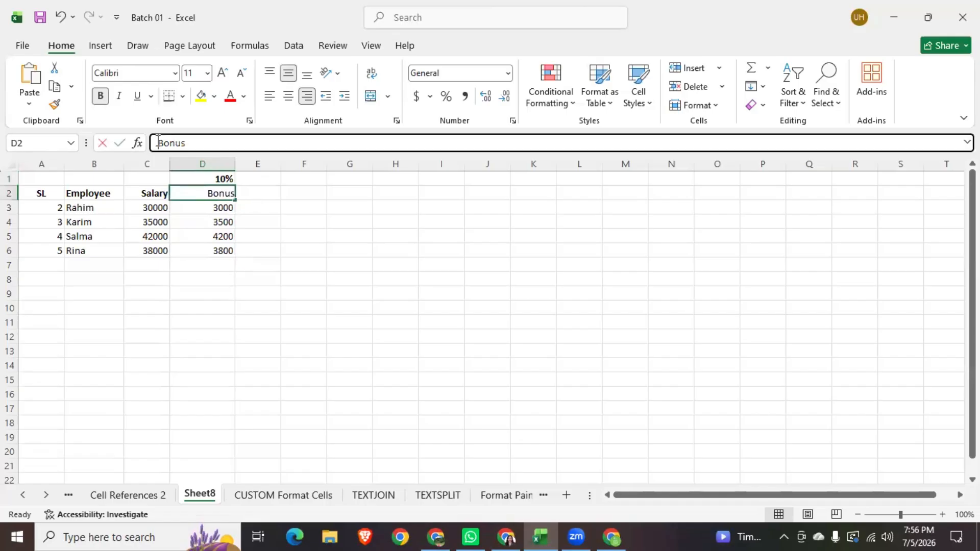
type("Pr")
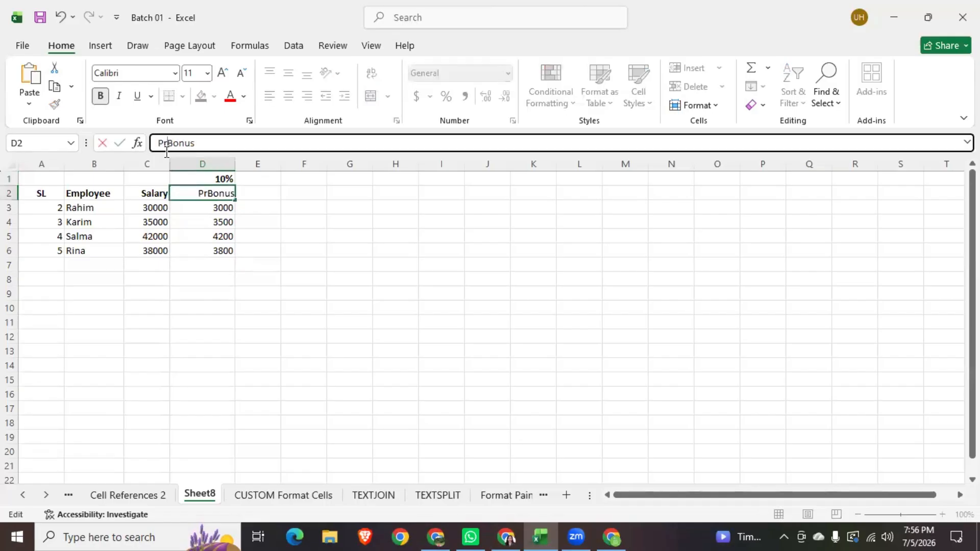
key("BackSpace")
type("er")
type("formace")
key("ctrl+Return")
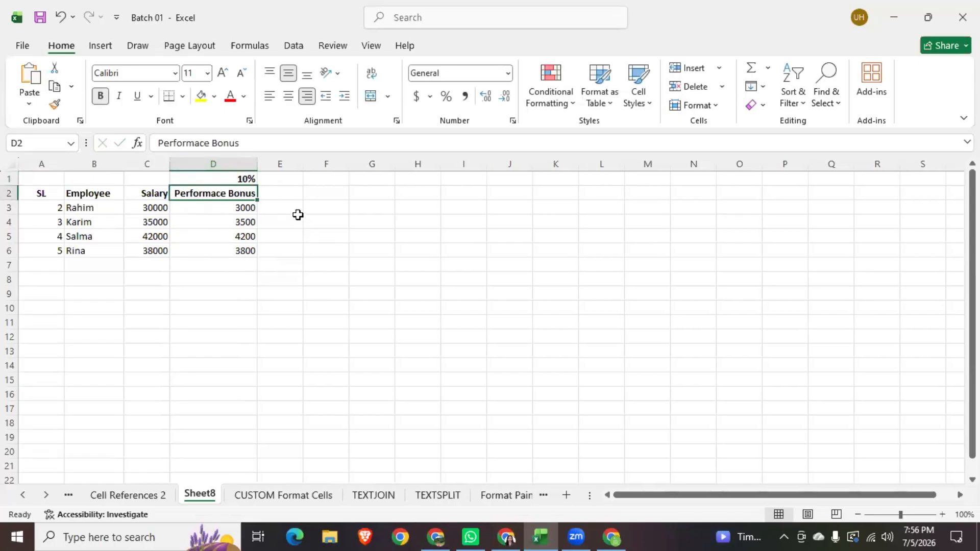
Step: Add an "Eid Bonus" heading in E2 with a rate of 50% above it in E1
left_click(299, 196)
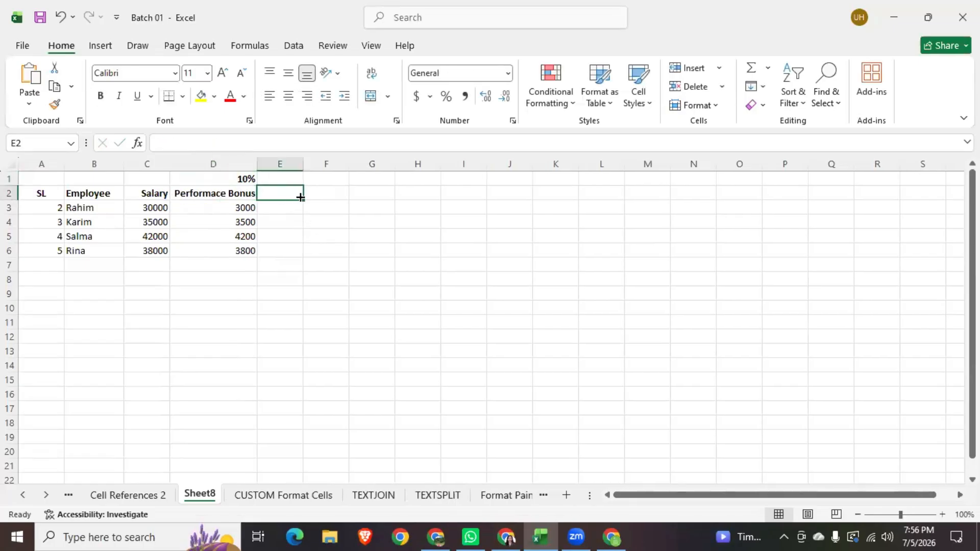
type("Eid Bonus")
left_click(290, 176)
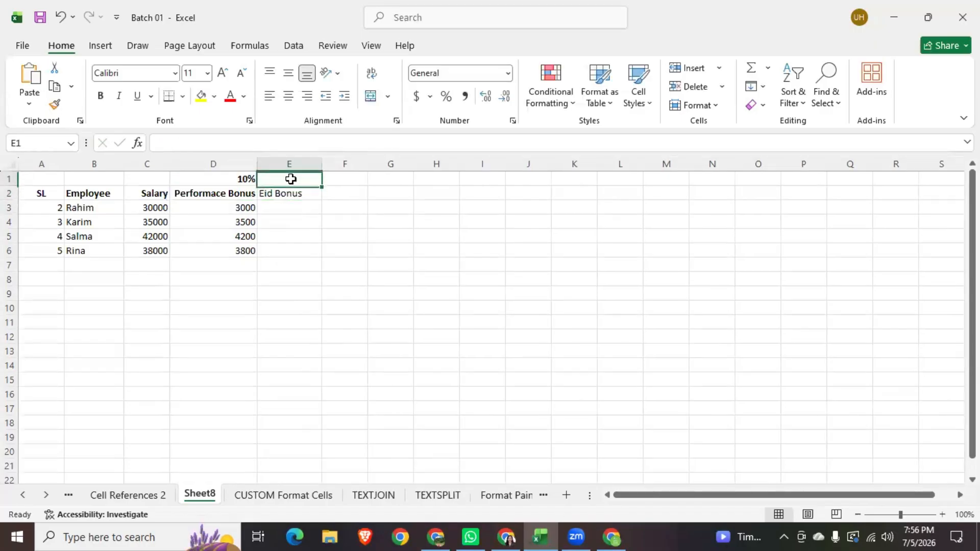
type("50")
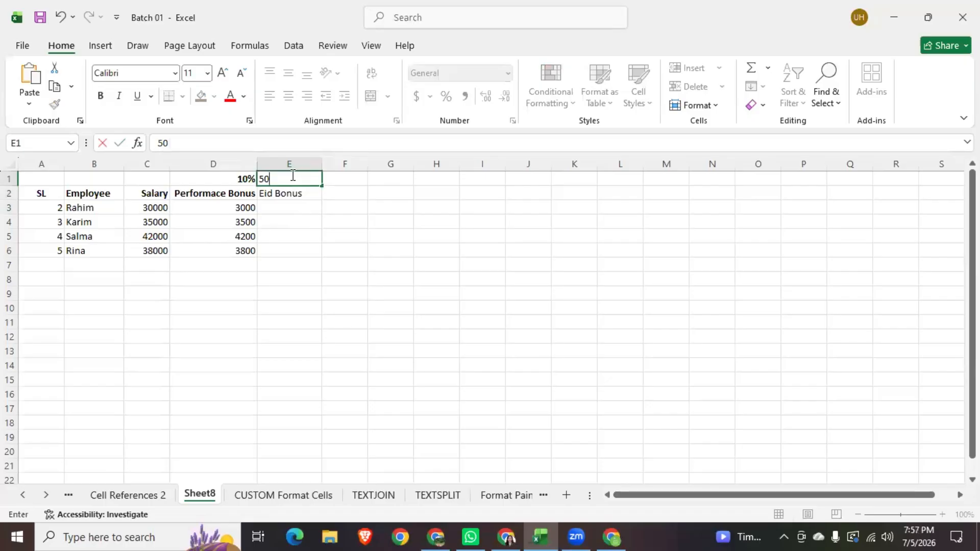
type("%")
key("Return")
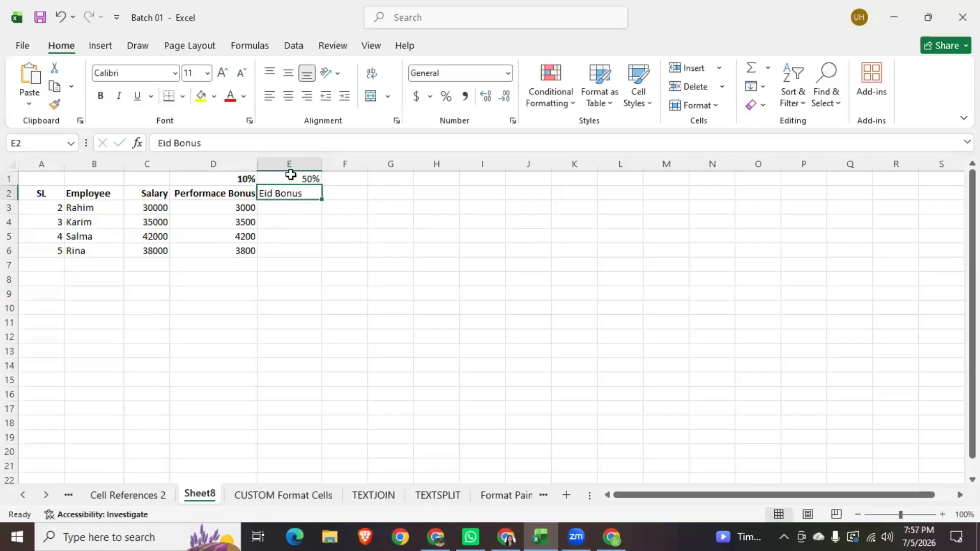
Step: Make the Eid Bonus heading in E2 bold and right-aligned
left_click(101, 95)
left_click(307, 95)
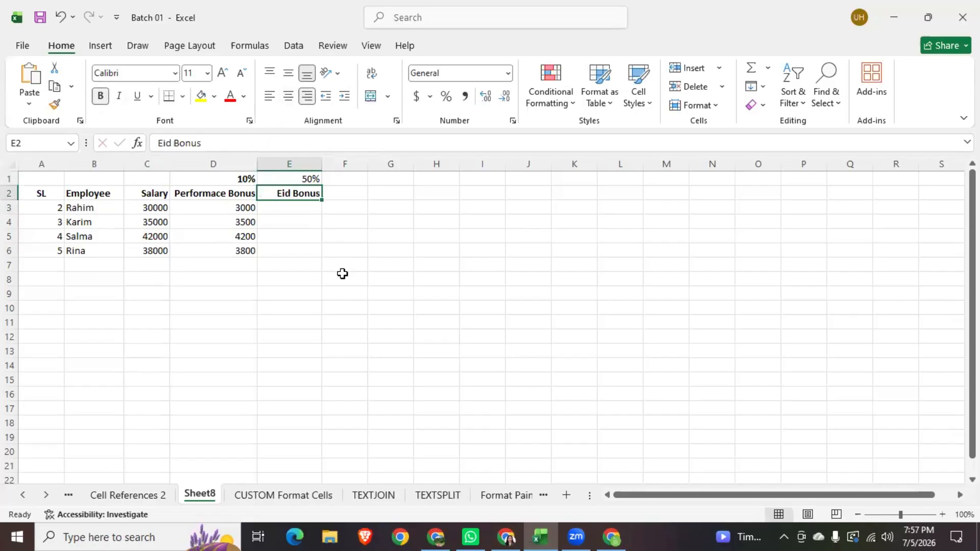
left_click(342, 274)
Step: Examine the D3 formula against columns D to F and rate row 1 to see which reference part must stay fixed
left_click(298, 215)
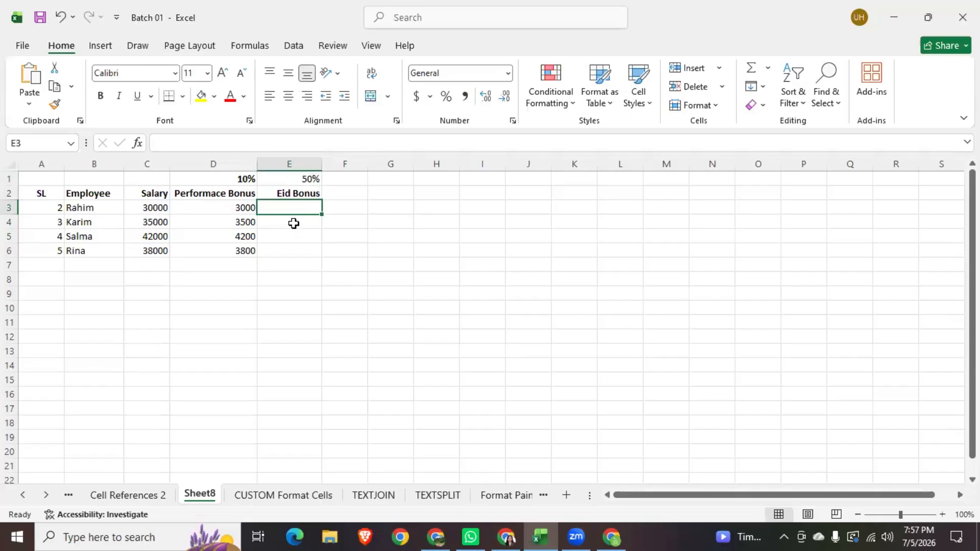
left_click_drag(239, 212, 240, 218)
left_click(240, 209)
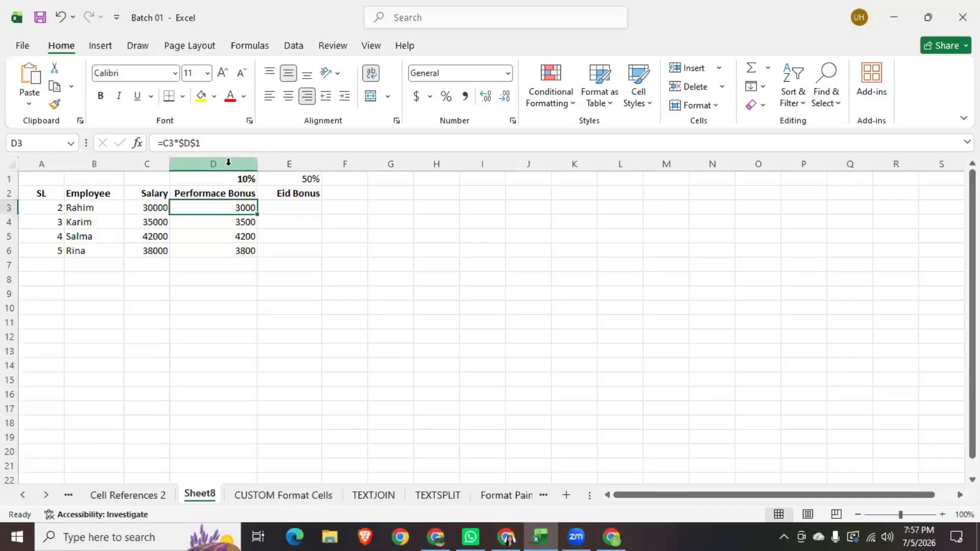
left_click(229, 162)
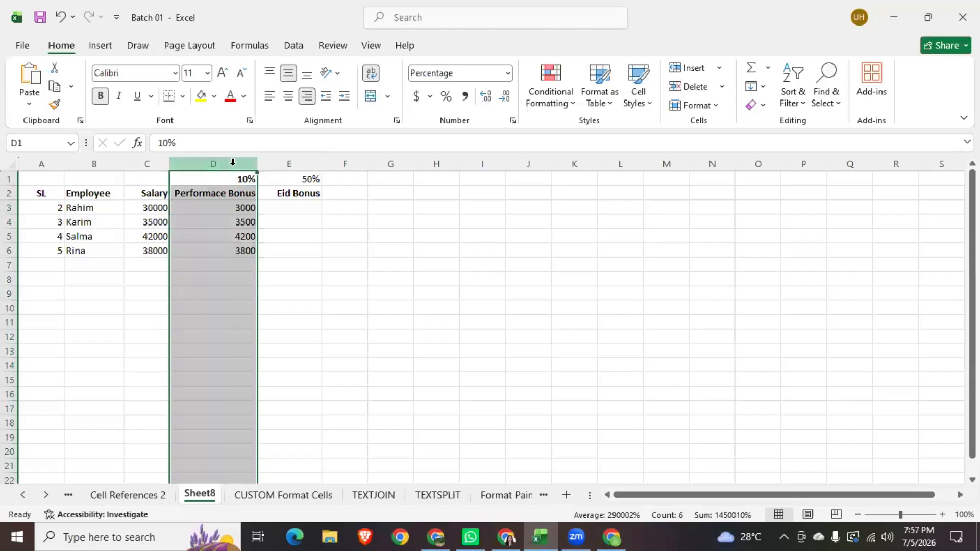
left_click(286, 164)
left_click(358, 164)
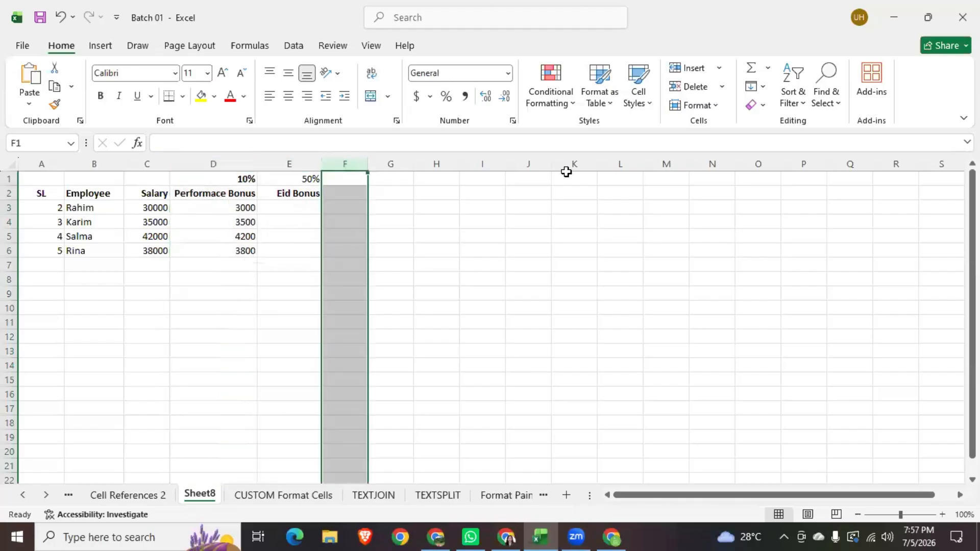
left_click(10, 179)
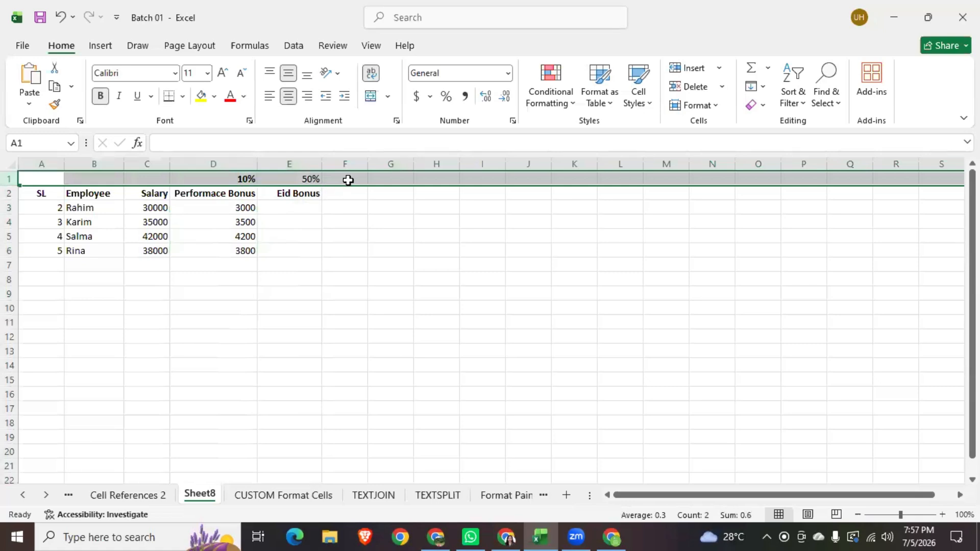
left_click(285, 208)
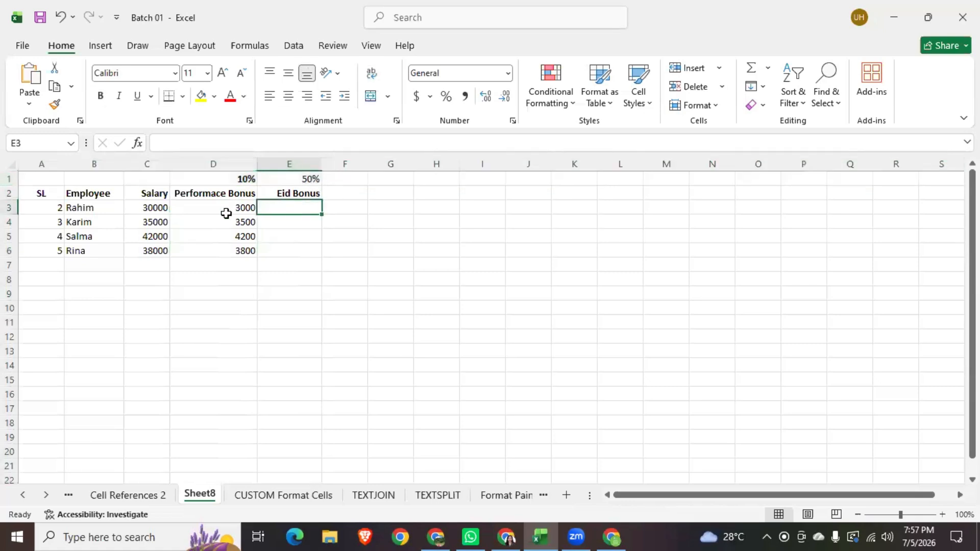
Step: Change the D3 formula to the mixed reference =C3*D$1 and fill it across to E3
left_click(227, 209)
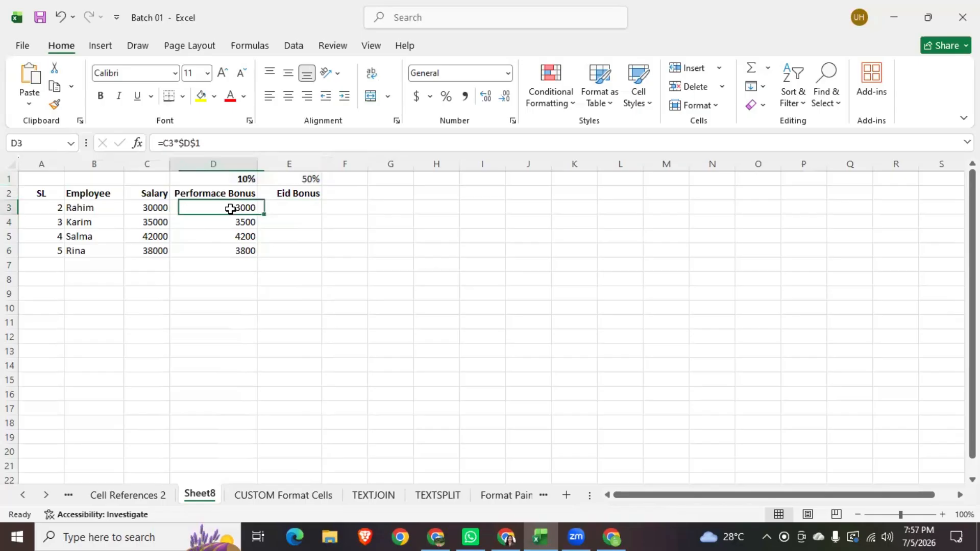
left_click(185, 143)
key("BackSpace")
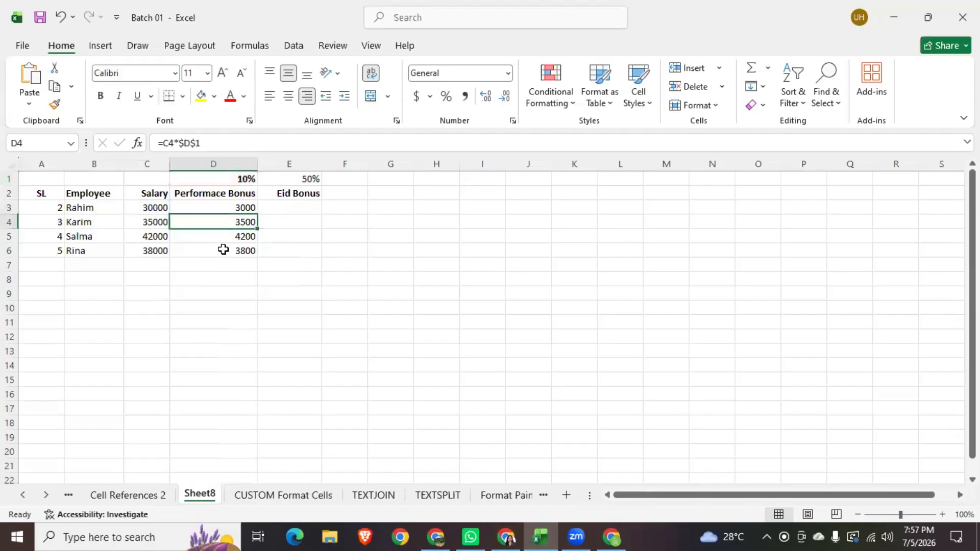
left_click(249, 207)
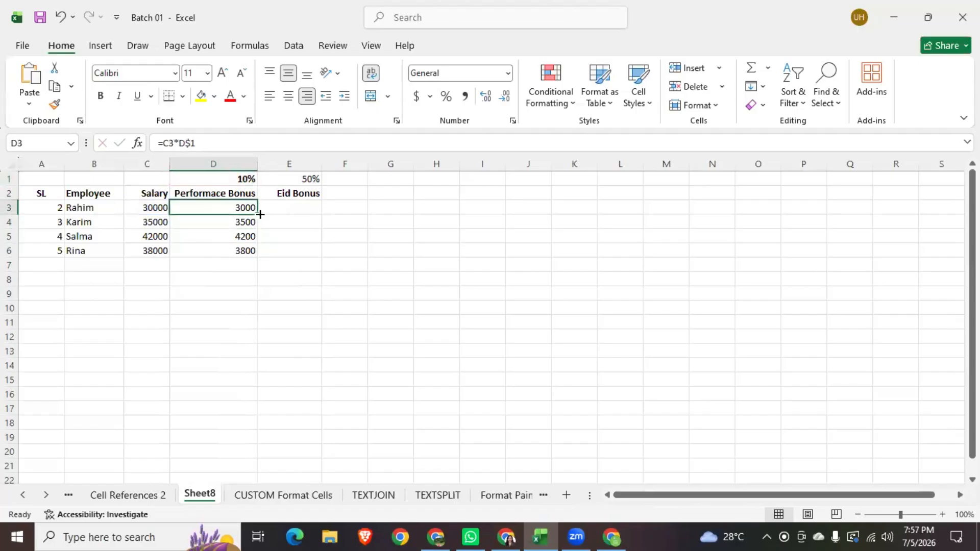
left_click_drag(260, 210, 314, 220)
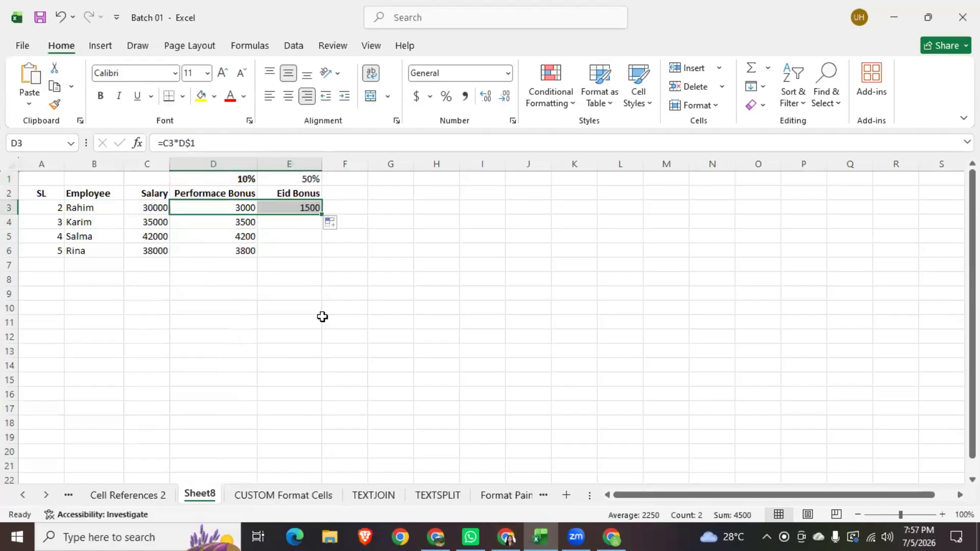
left_click(322, 317)
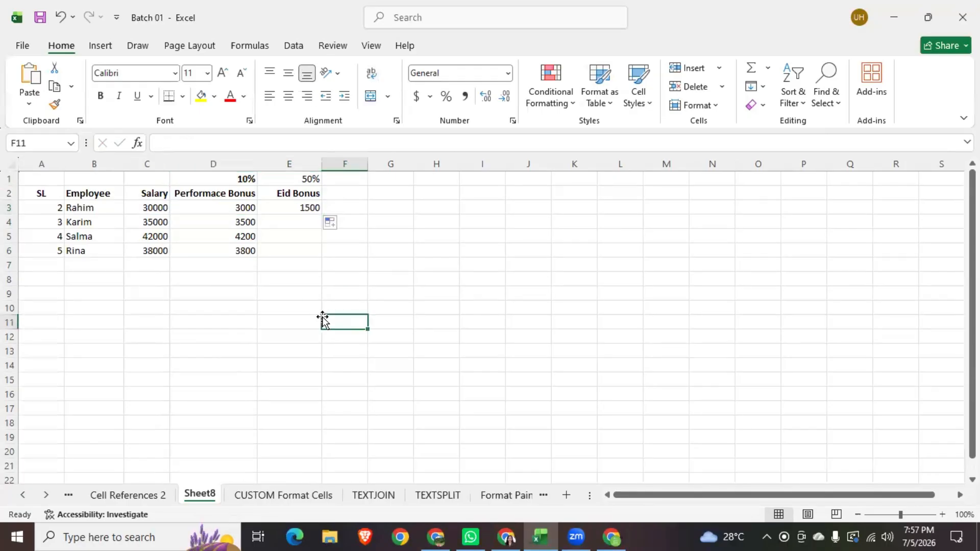
Step: Compare the formulas in E3 and D3 with the Salary column and employee rows 3 to 6
left_click(301, 208)
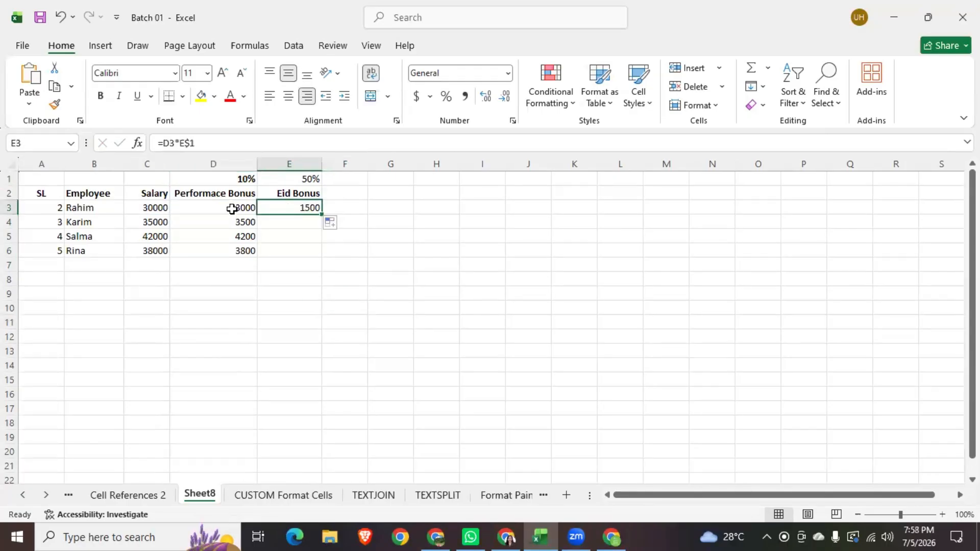
left_click(231, 209)
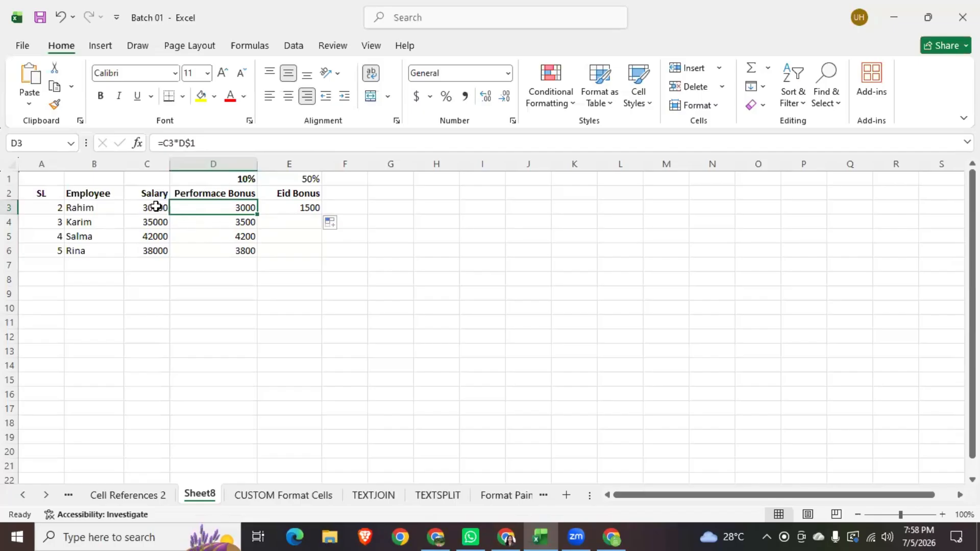
left_click(148, 164)
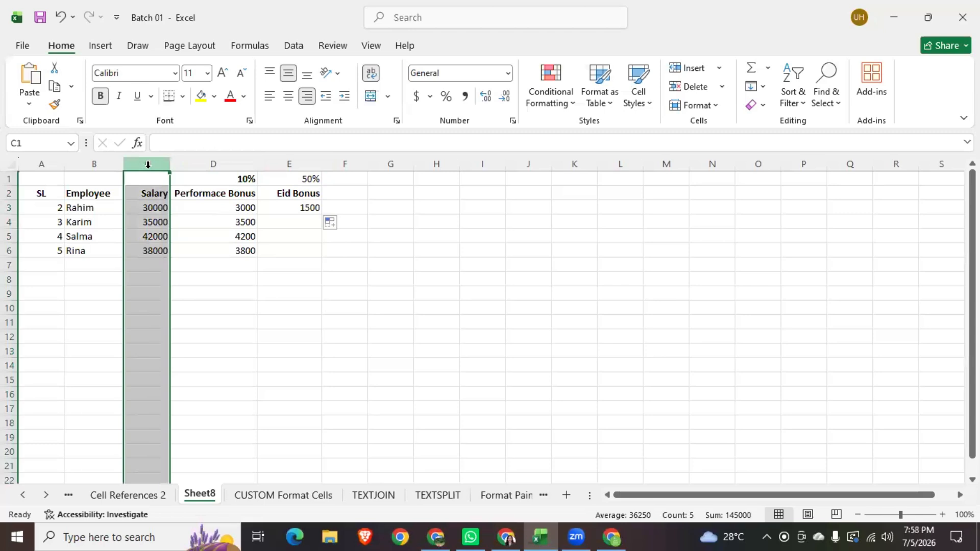
left_click(9, 207)
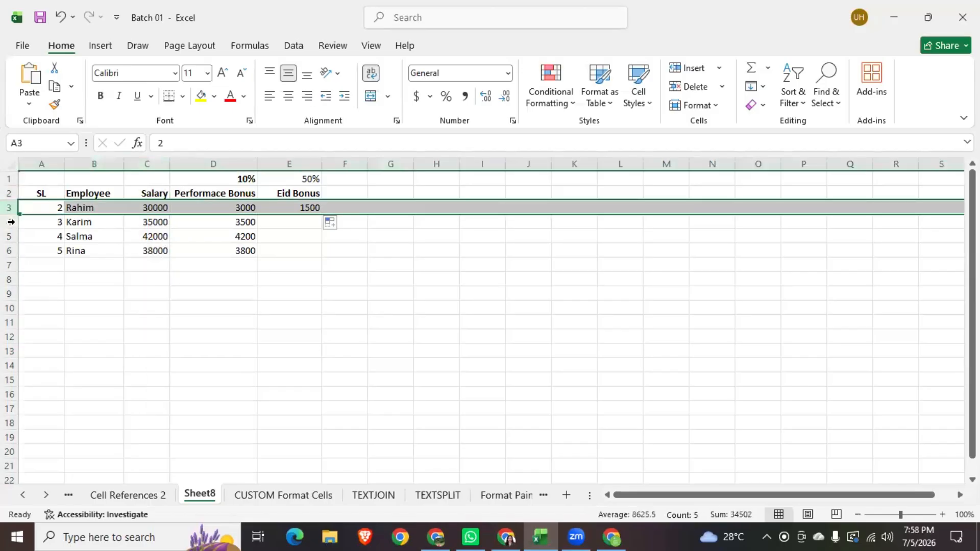
left_click(9, 222)
left_click(9, 237)
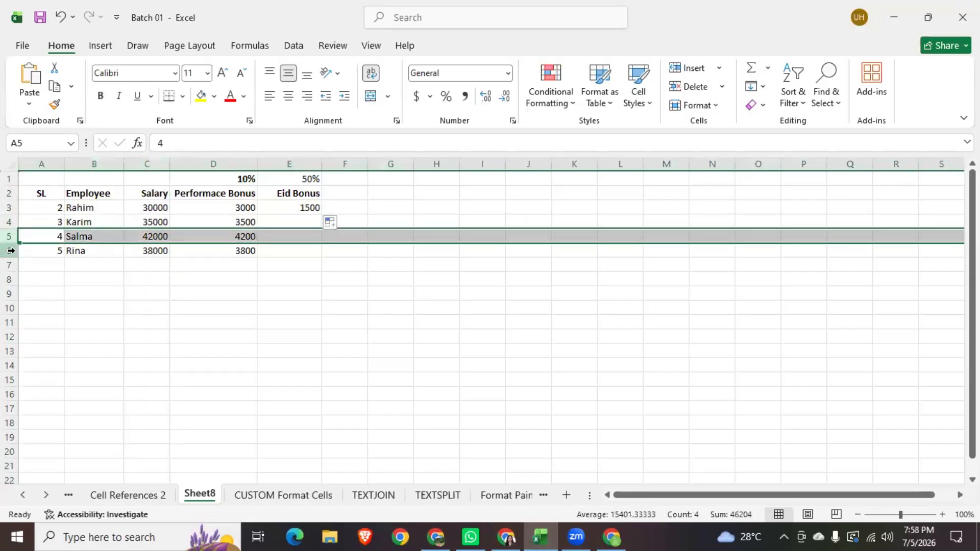
left_click(9, 250)
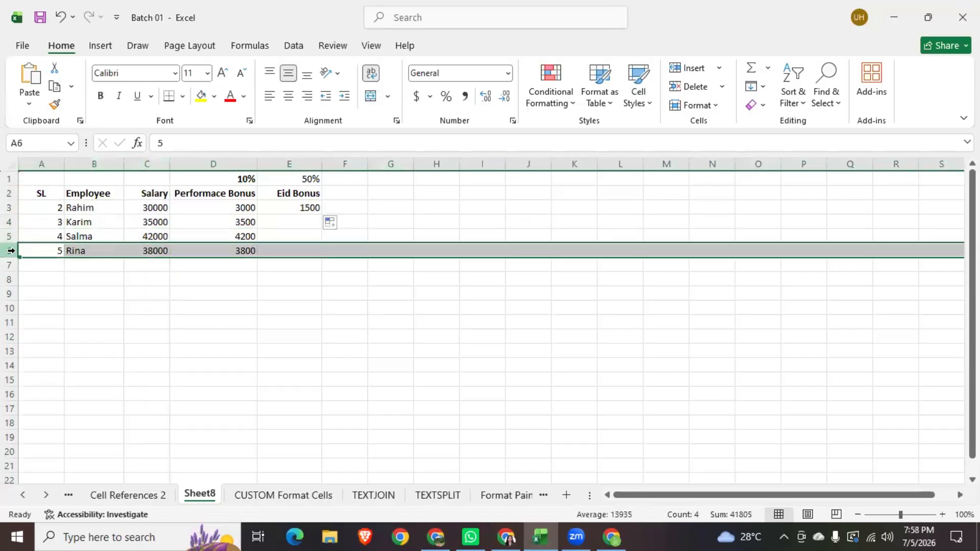
left_click(157, 164)
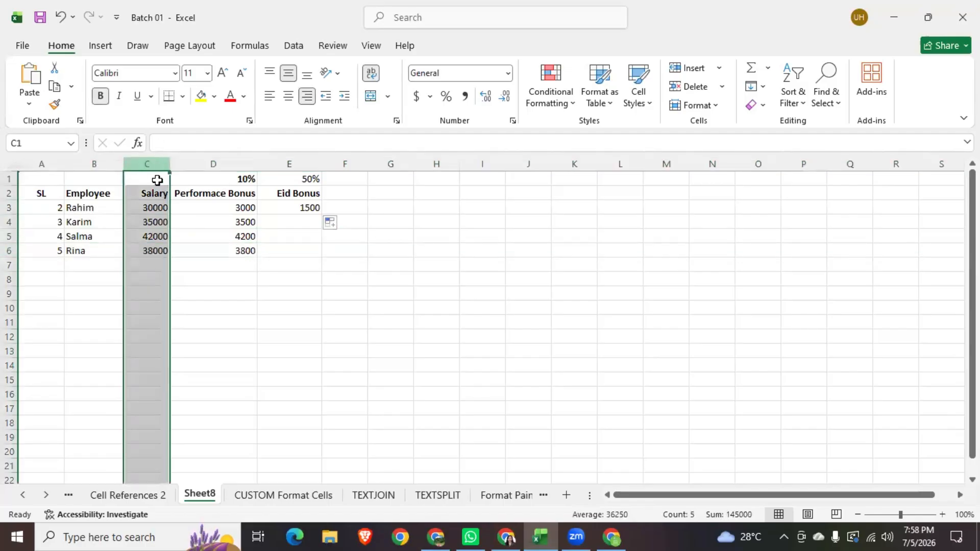
Step: Change the D3 formula to the mixed reference =$C3*D$1 and fill it down the Performance Bonus column to D6
double_click(235, 208)
left_click(161, 143)
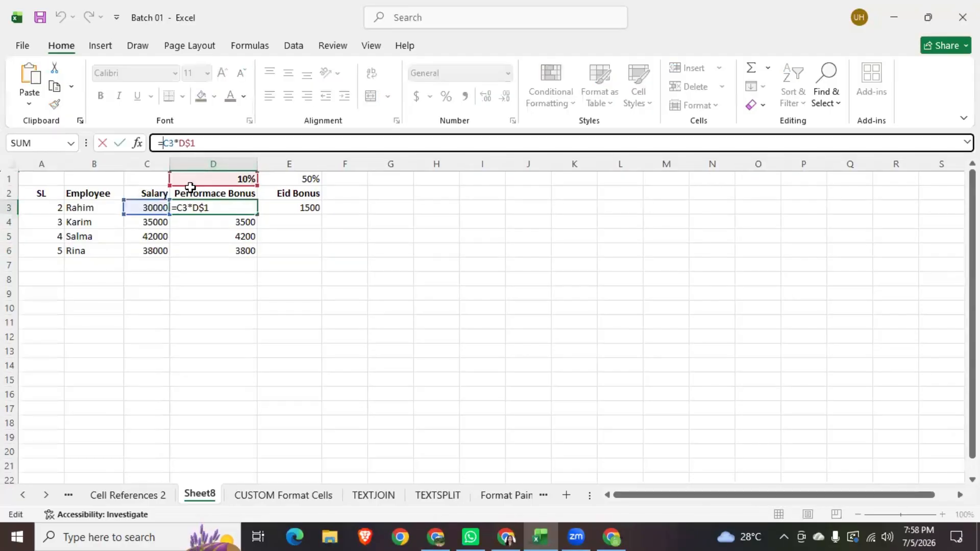
type("$")
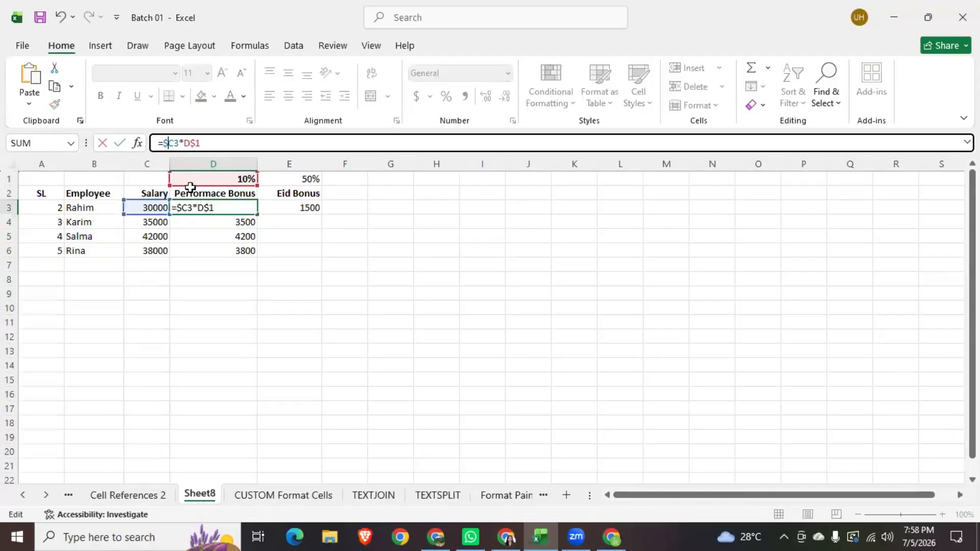
key("Return")
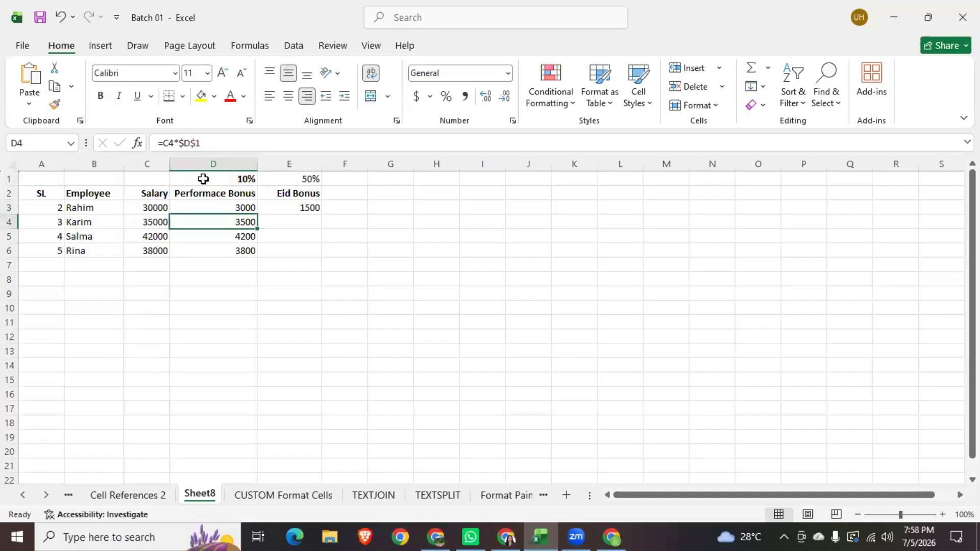
left_click(246, 209)
double_click(258, 216)
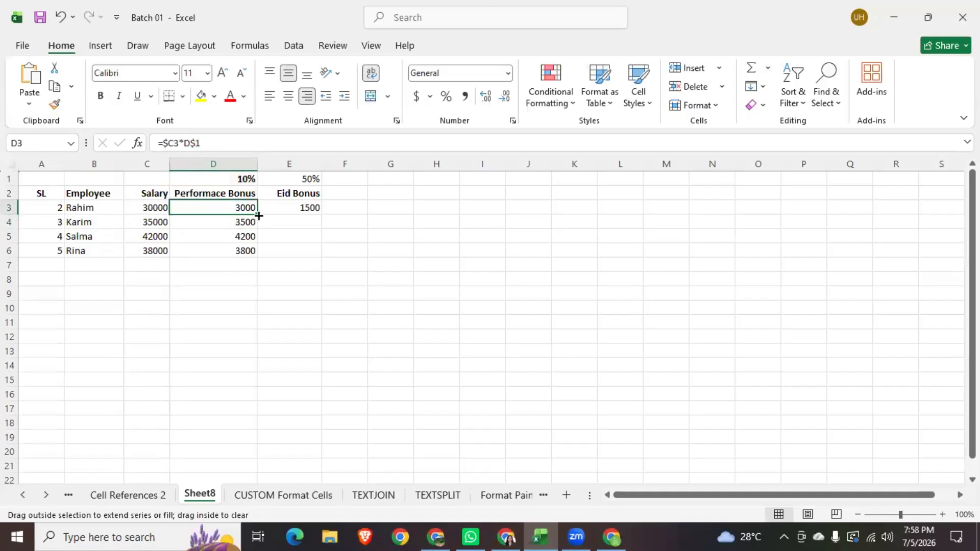
left_click(244, 207)
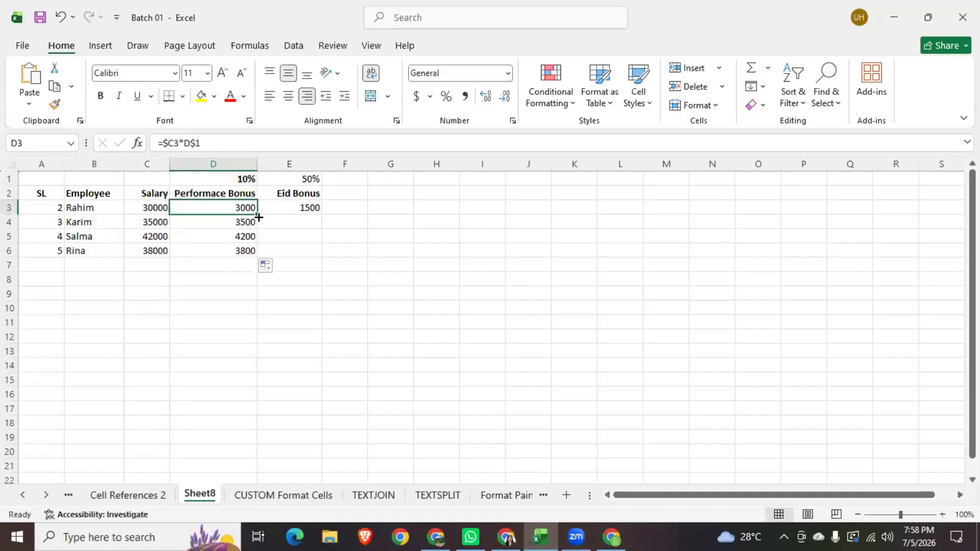
Step: Fill the D3 formula across to E3 and down the Eid Bonus column to E6
left_click_drag(258, 215, 304, 213)
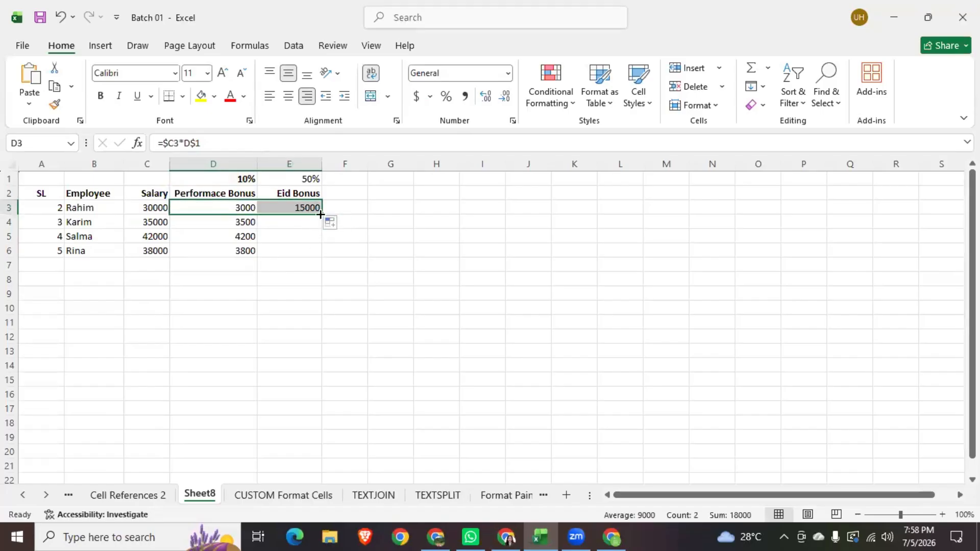
left_click(302, 235)
left_click(314, 210)
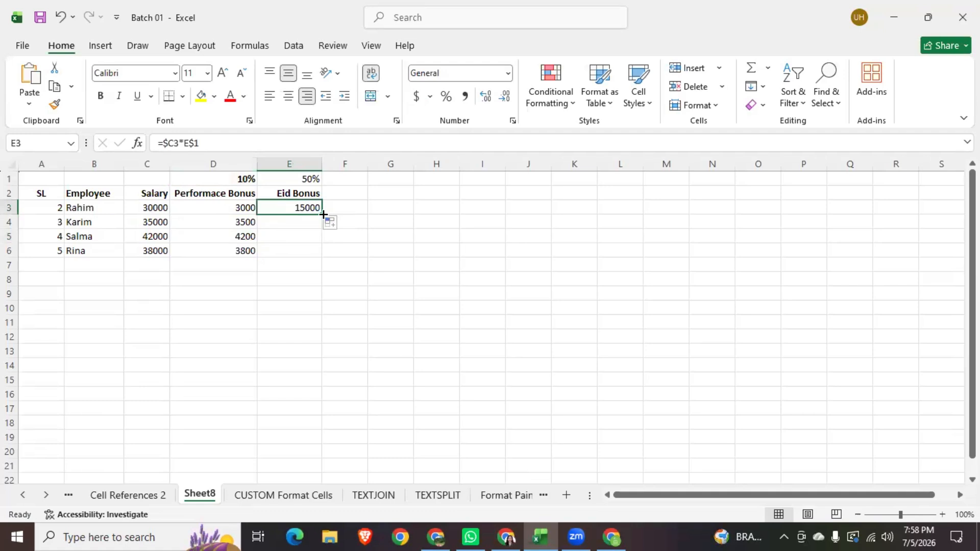
double_click(324, 214)
left_click(396, 275)
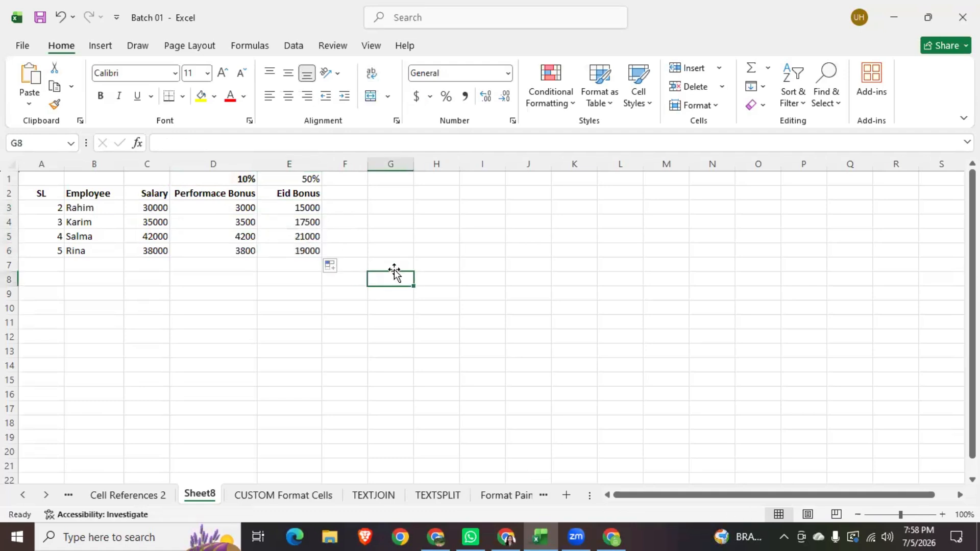
Step: Switch to the Canva presentation, highlight the Hyperlink topic in the Module 3 list, and return to Excel
left_click(297, 207)
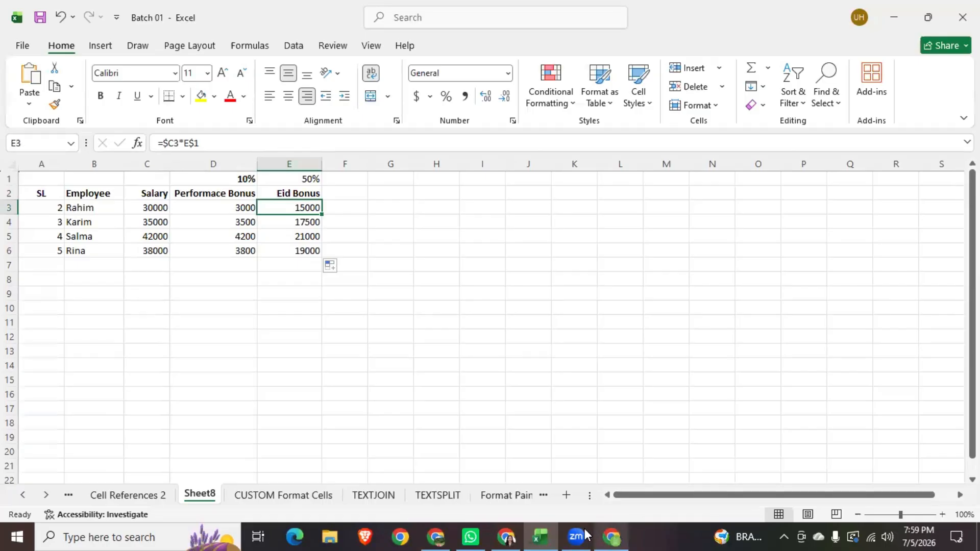
left_click(508, 536)
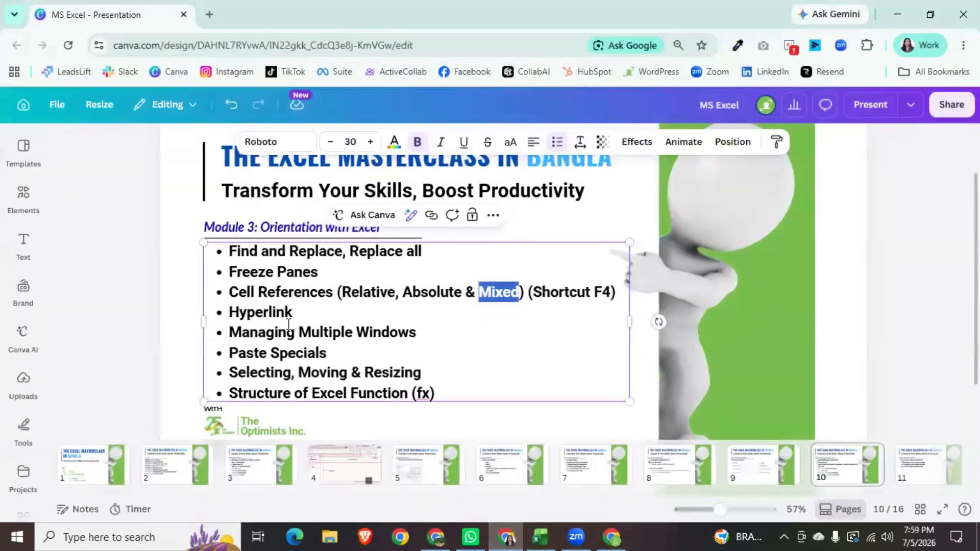
double_click(227, 316)
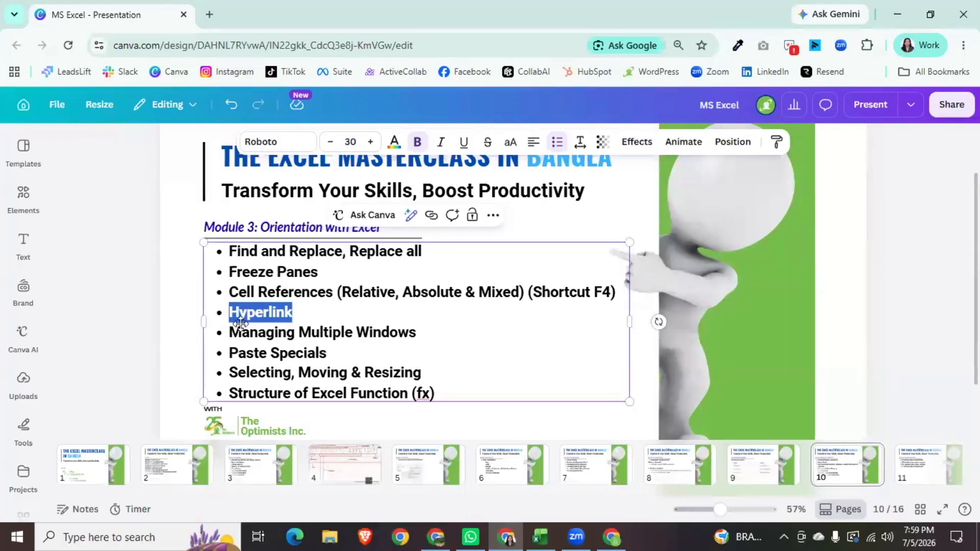
key("alt+Tab")
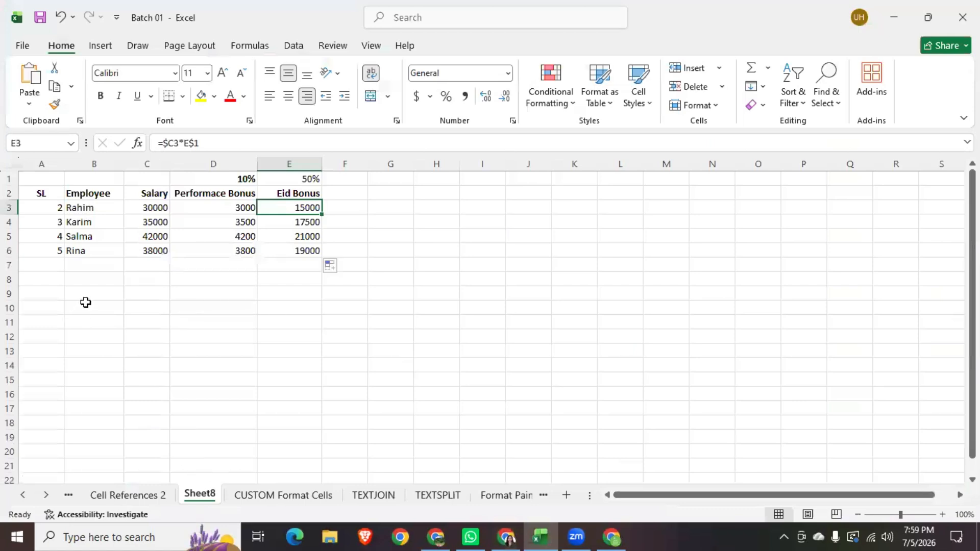
left_click(94, 209)
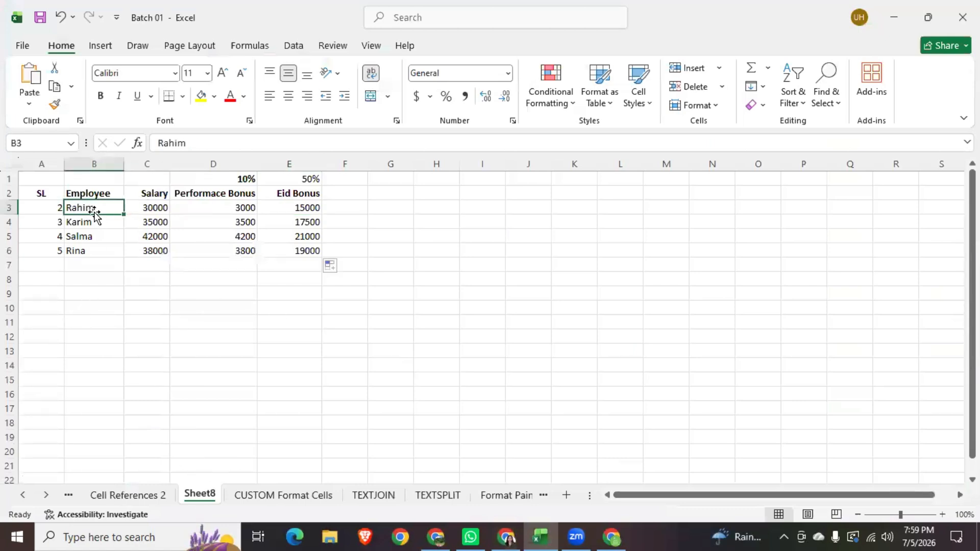
left_click(162, 208)
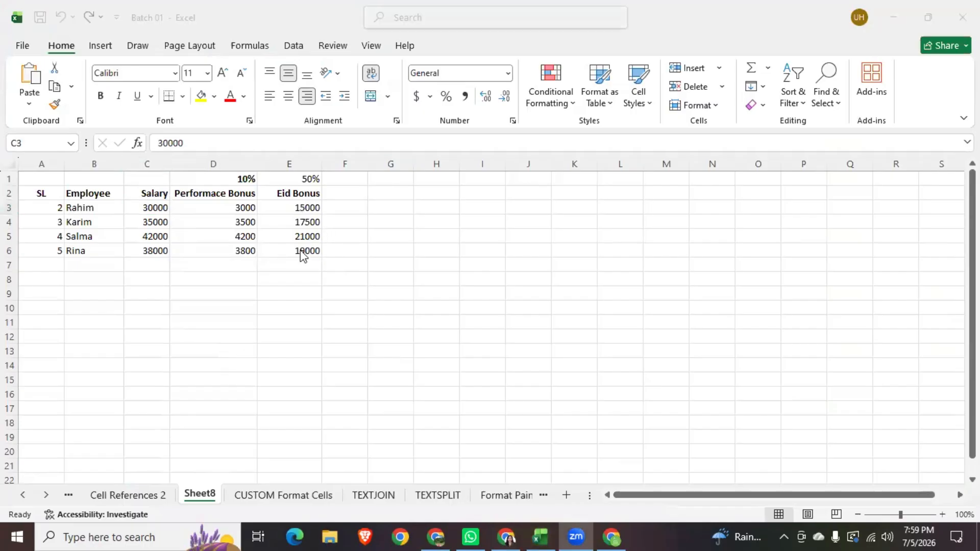
left_click(150, 207)
Step: Copy the employee's full name from B2 of Cell References 1 into B3 of Sheet8 and widen column B to fit it
left_click(94, 208)
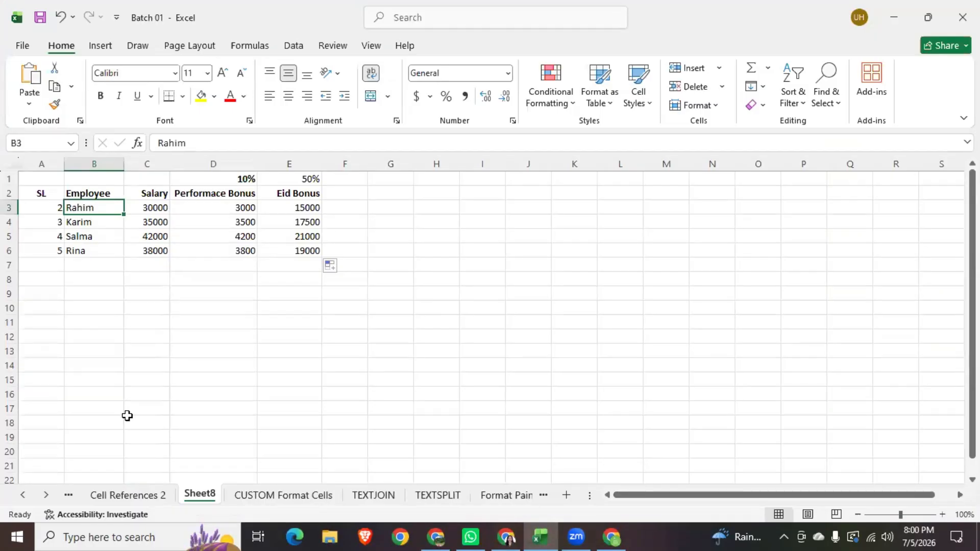
left_click(69, 496)
left_click(92, 495)
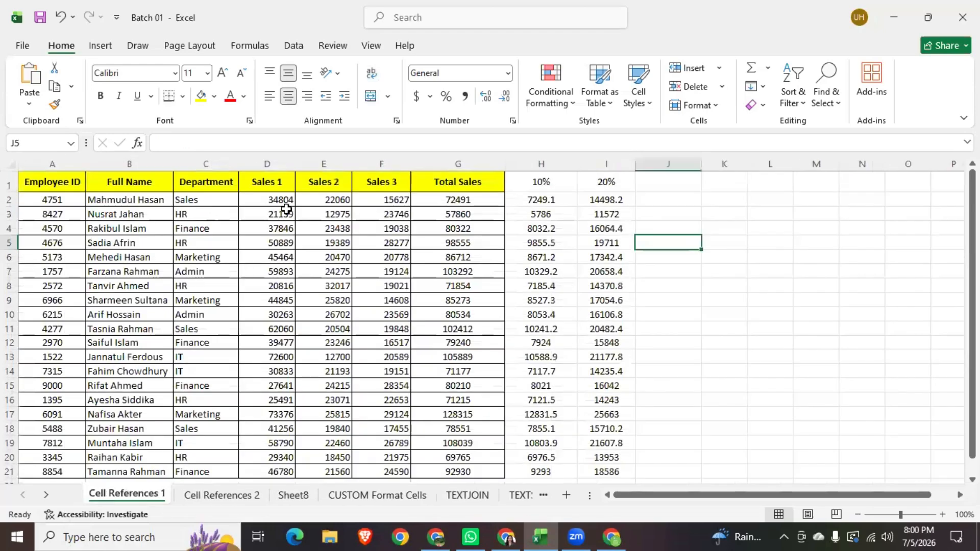
left_click(384, 210)
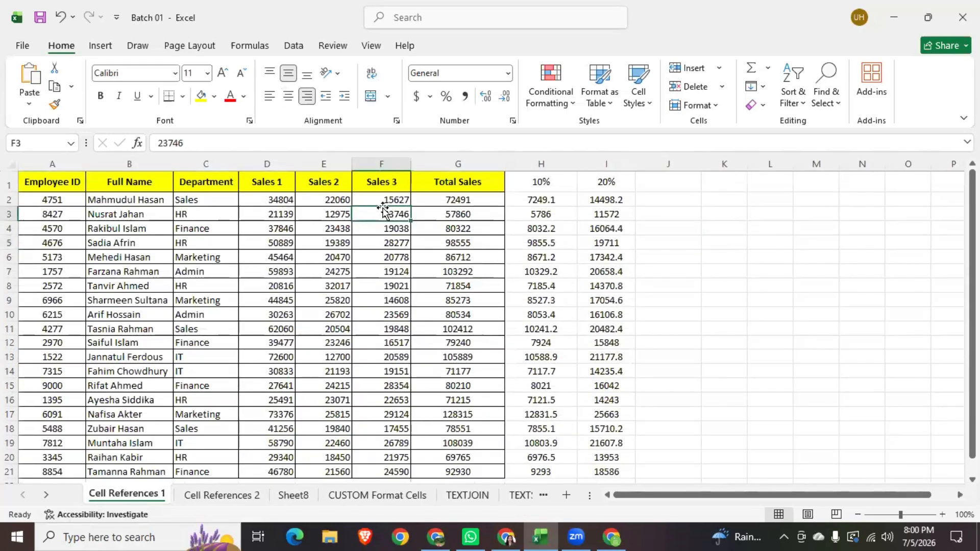
left_click(158, 200)
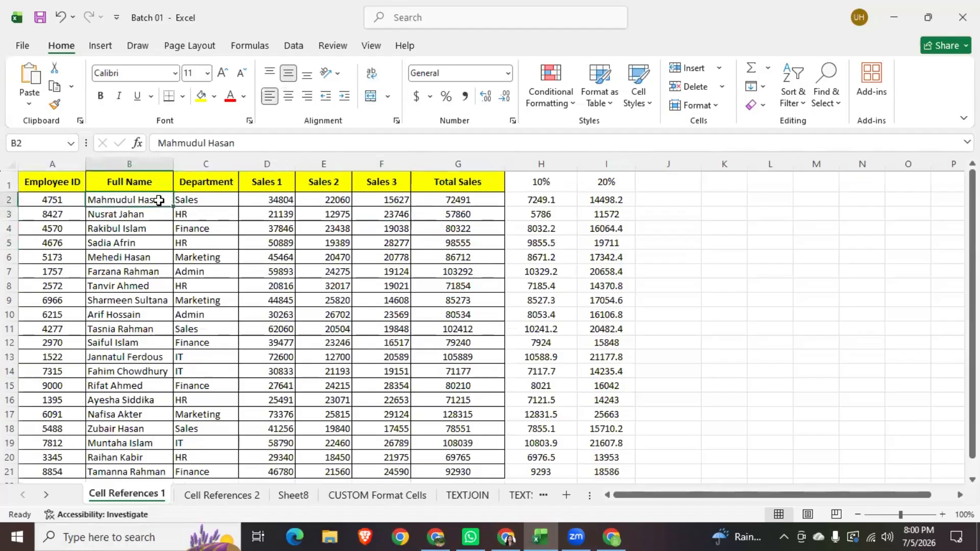
key("ctrl+c")
left_click(292, 494)
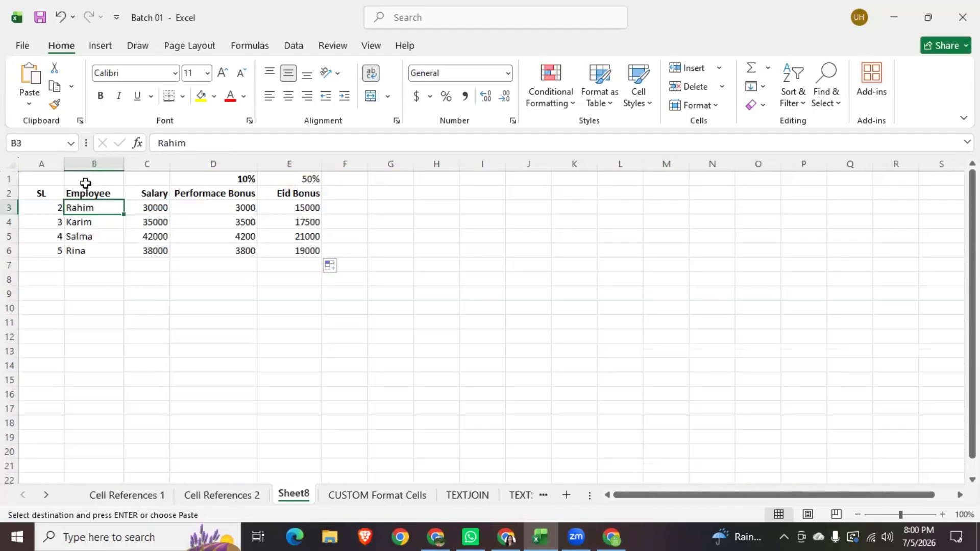
key("ctrl+v")
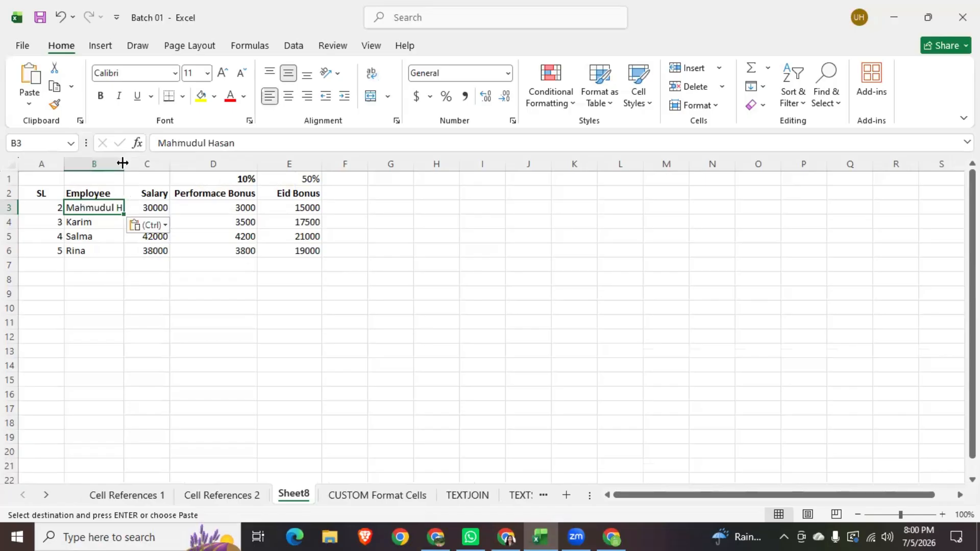
left_click_drag(123, 163, 148, 163)
left_click(187, 213)
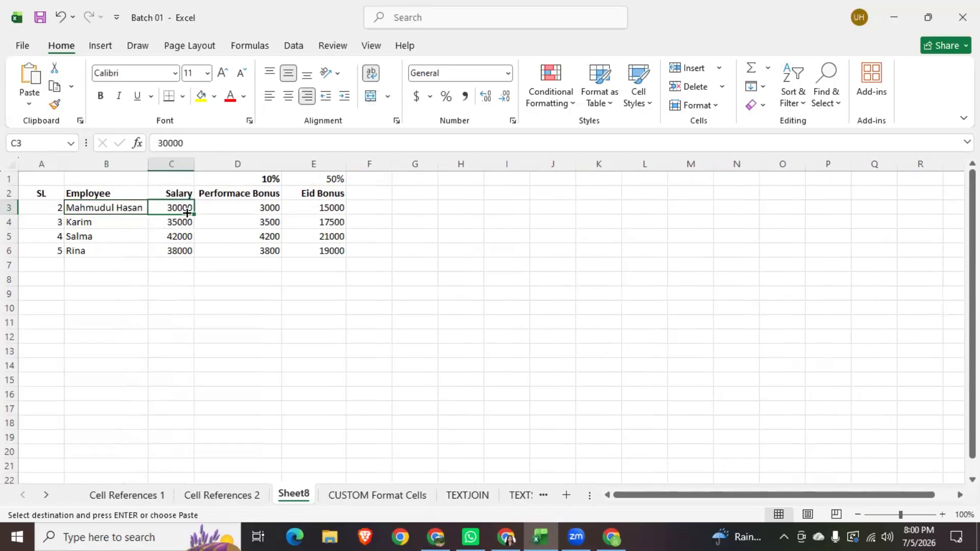
Step: Remove all borders from the pasted employee name in B3
left_click(104, 208)
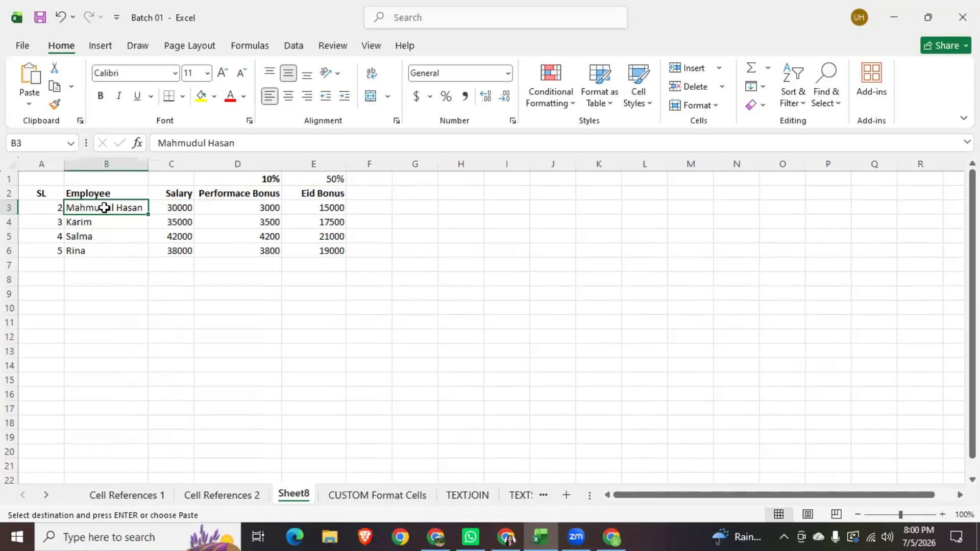
left_click(170, 97)
left_click(183, 97)
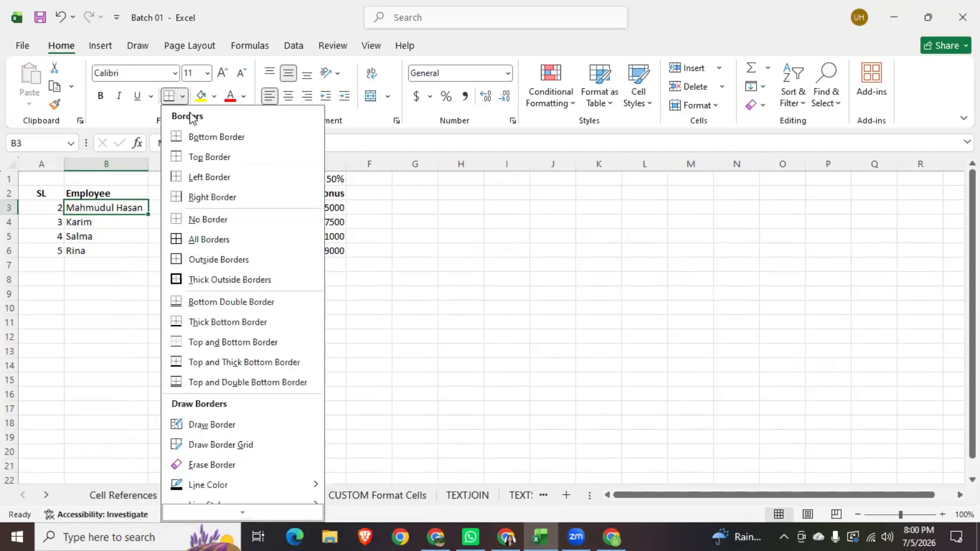
left_click(210, 220)
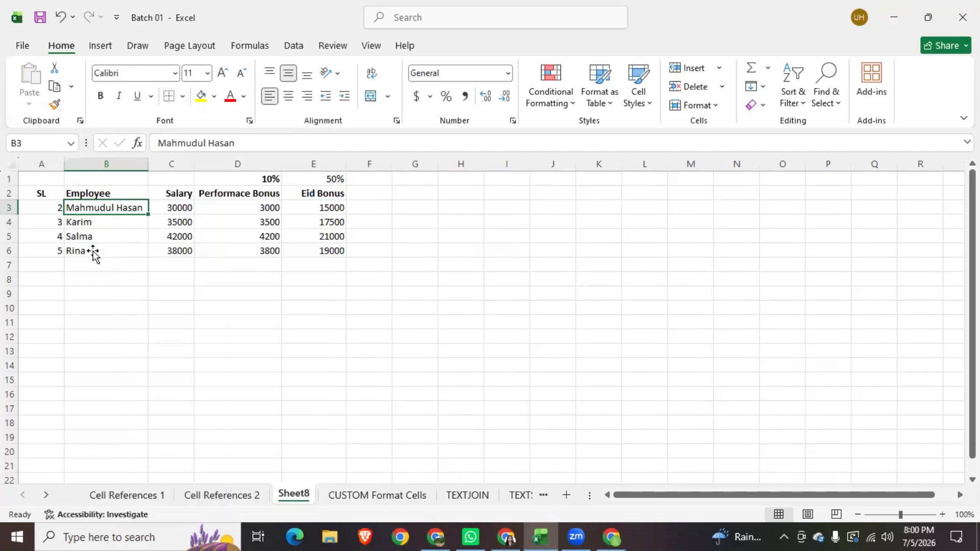
left_click(112, 222)
left_click(121, 207)
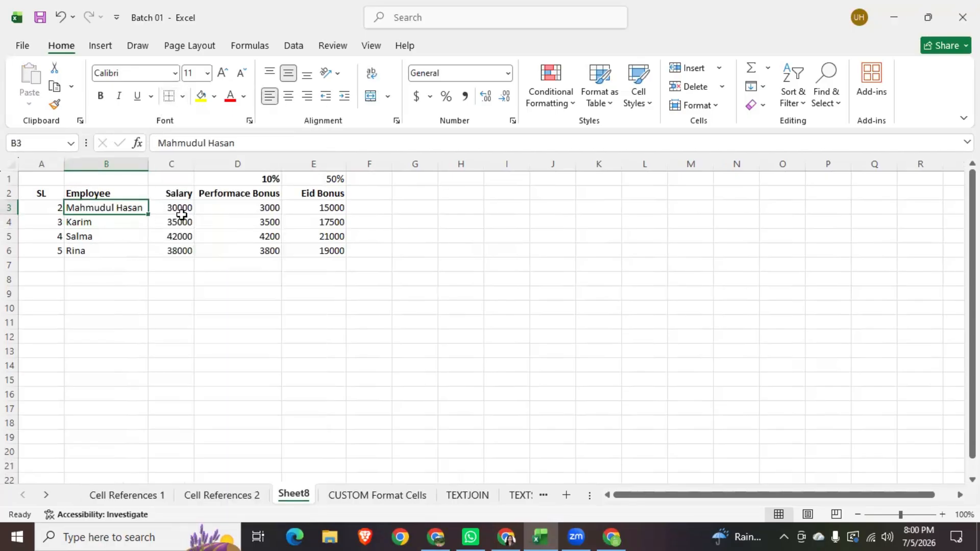
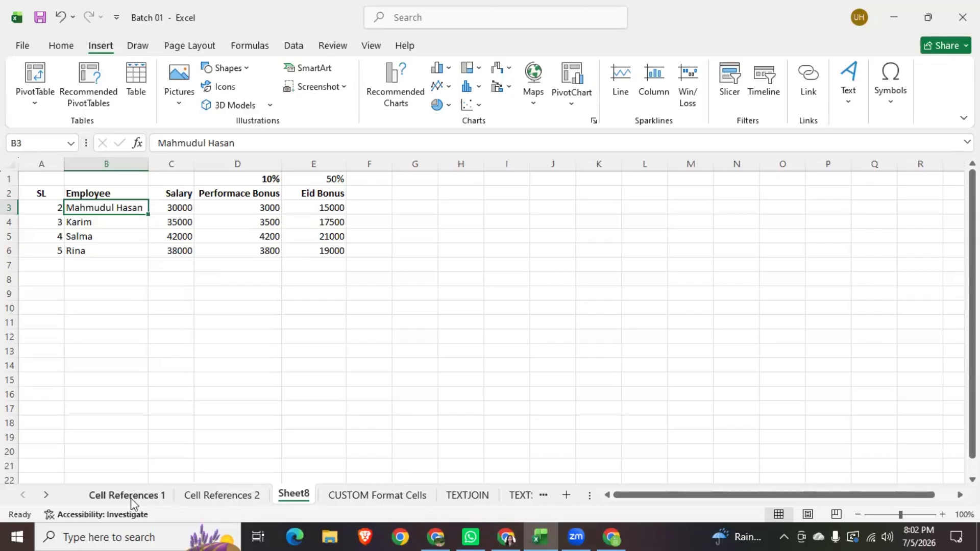
left_click(463, 496)
left_click(413, 496)
left_click(306, 498)
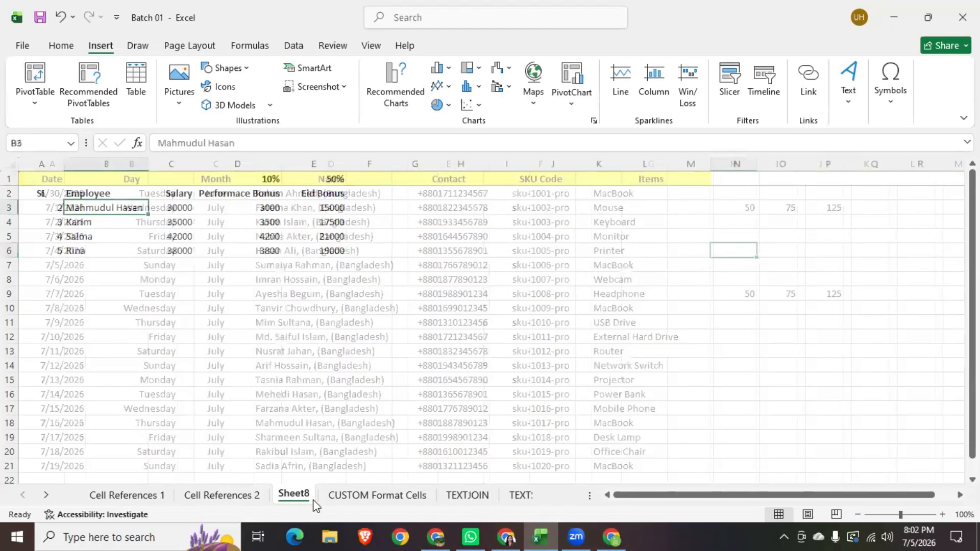
key("ctrl+Page_Up")
key("ctrl+Page_Up")
key("ctrl+Page_Down")
key("ctrl+Page_Down")
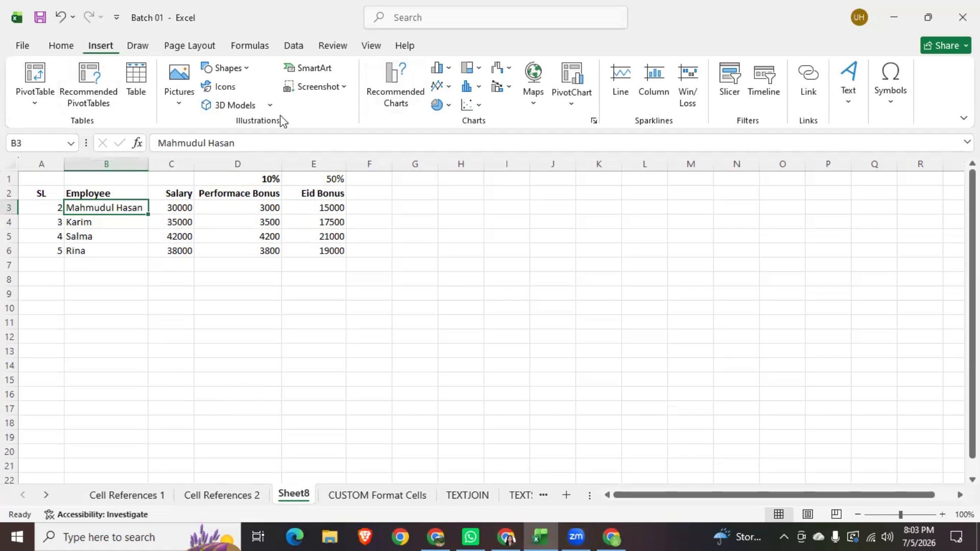
Step: Start a hyperlink to an existing file for the employee name in B3 and browse the available folder locations
left_click(807, 95)
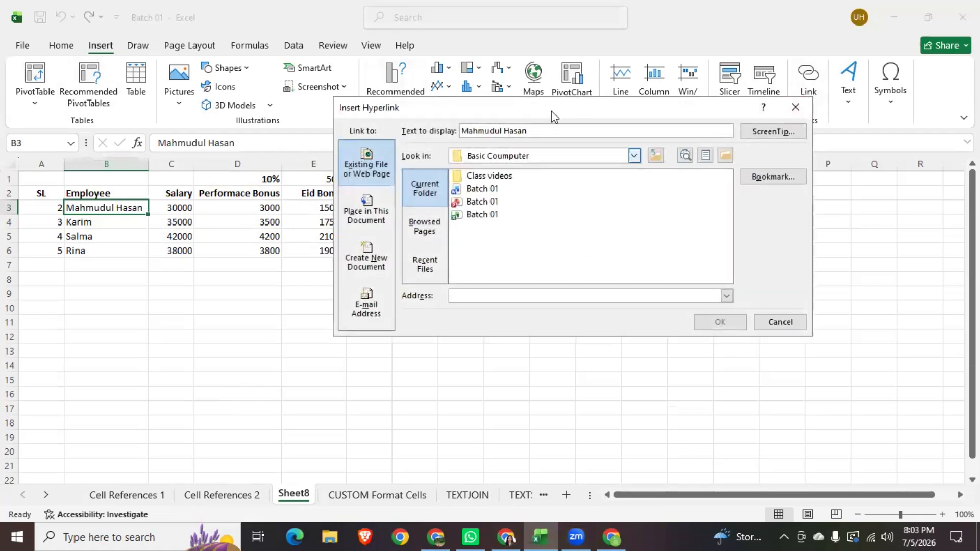
left_click_drag(544, 111, 367, 152)
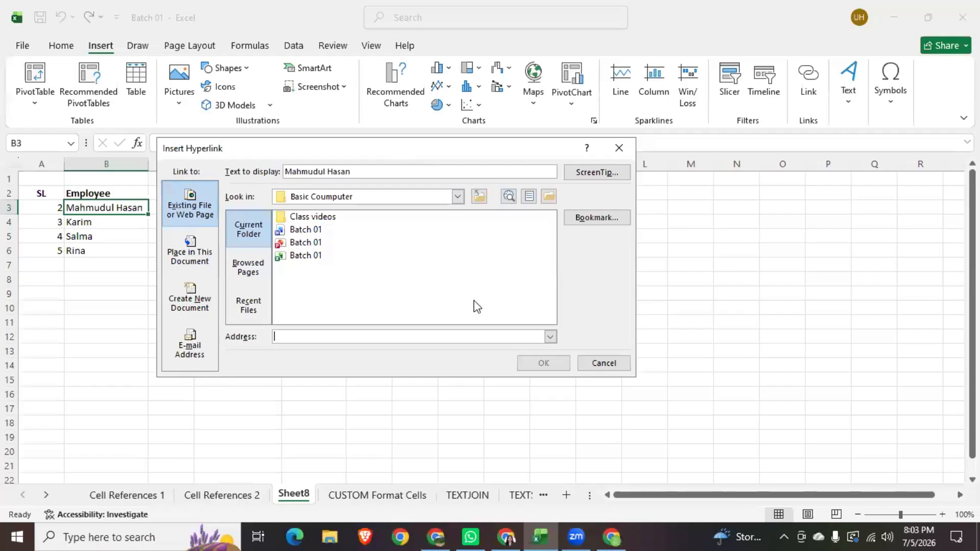
left_click(198, 213)
left_click(458, 197)
scroll(351, 244, "down", 1)
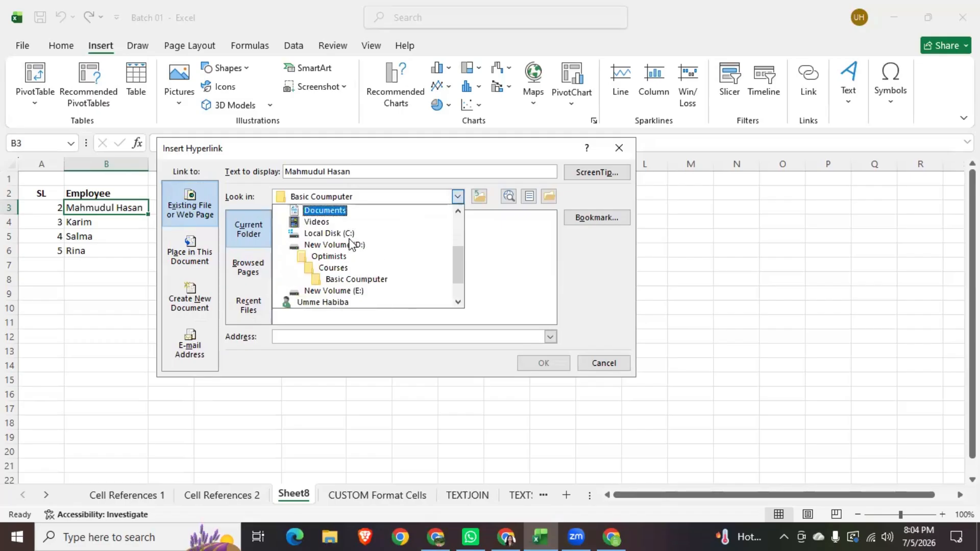
scroll(351, 244, "down", 1)
scroll(351, 244, "up", 1)
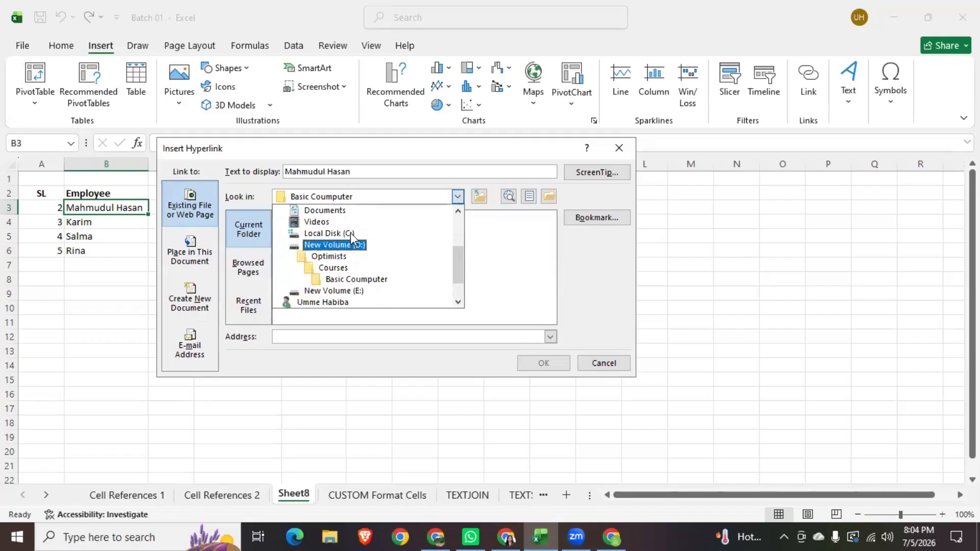
Step: Link the name in B3 to the Word file Batch 01.docx, test the link, and return to the worksheet
left_click(499, 244)
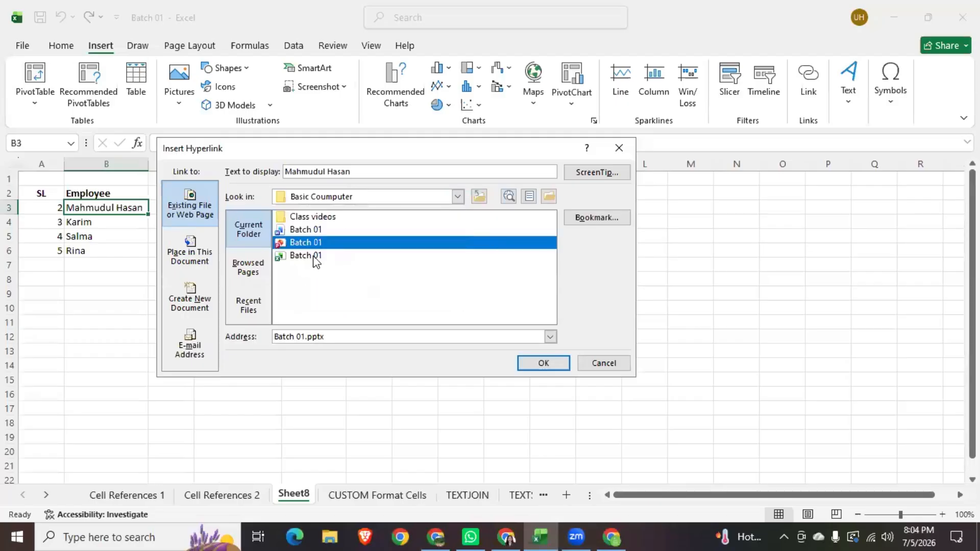
left_click(315, 230)
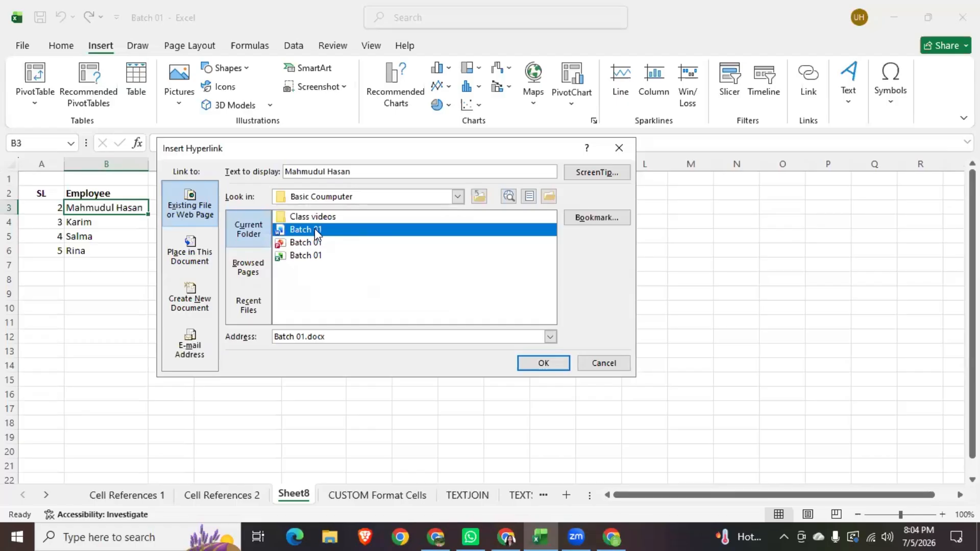
left_click_drag(363, 172, 285, 173)
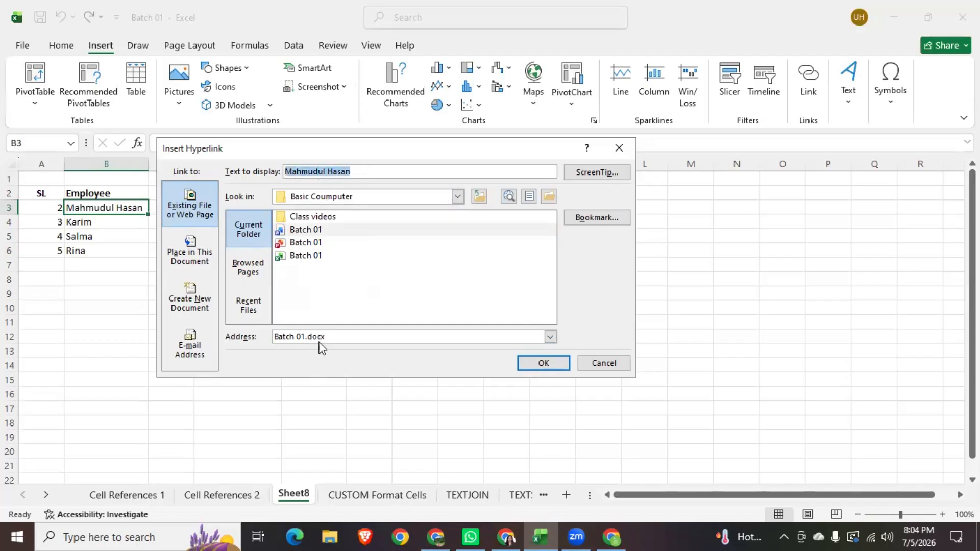
left_click(329, 233)
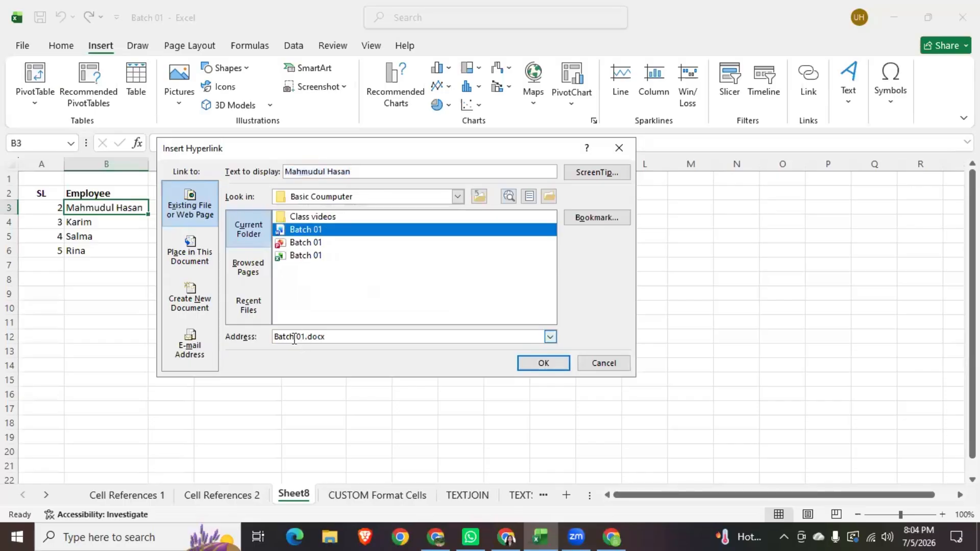
left_click(544, 363)
left_click(526, 357)
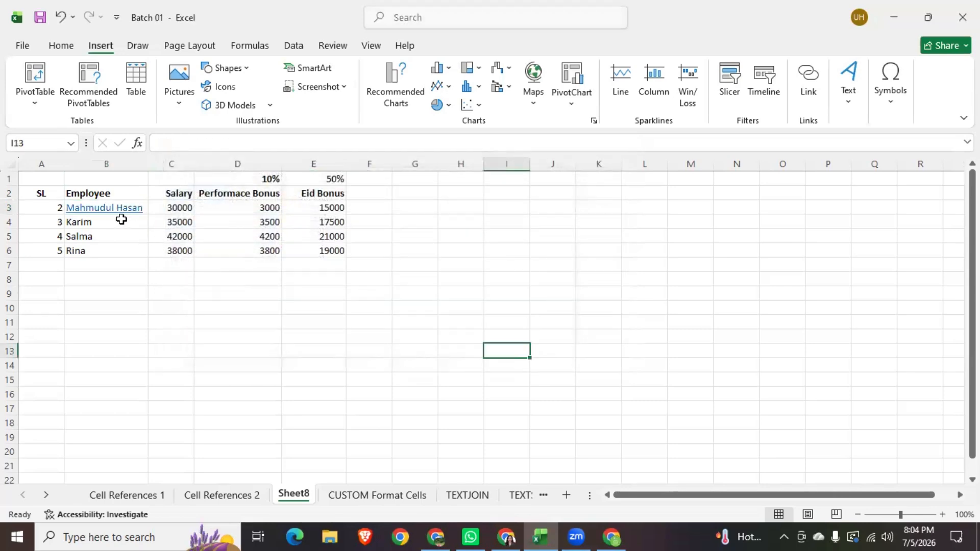
left_click(118, 208)
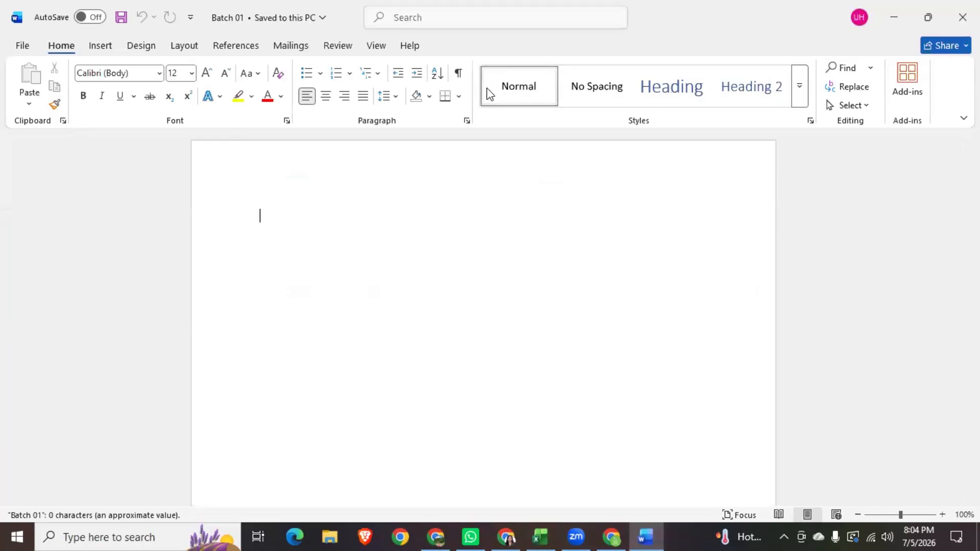
left_click(893, 18)
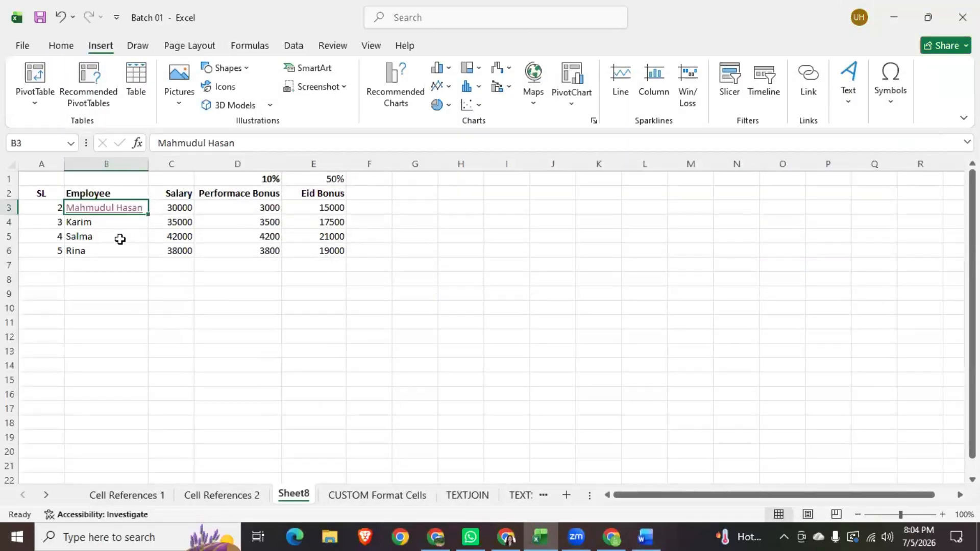
Step: Copy the employee's full name from B3 of Cell References 1 into B4 of Sheet8
left_click(102, 227)
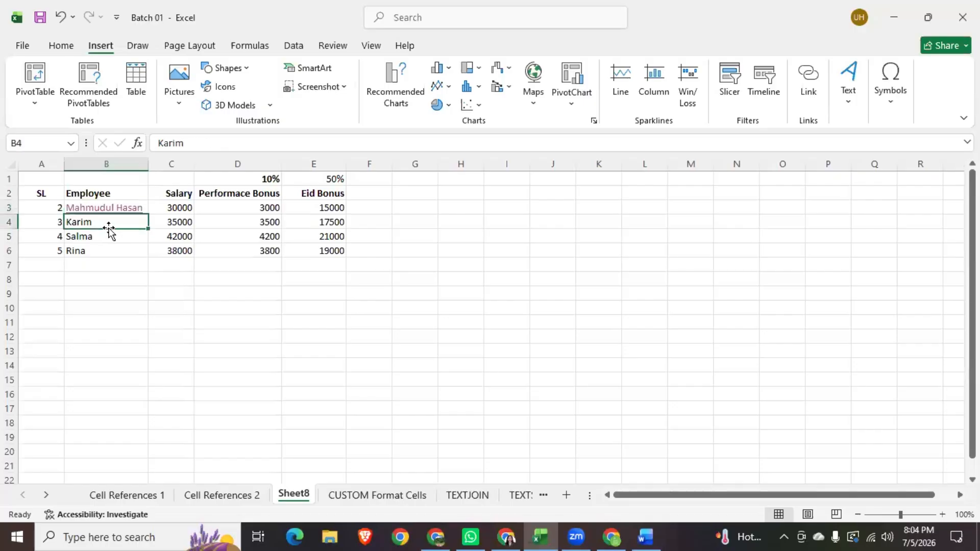
left_click(152, 498)
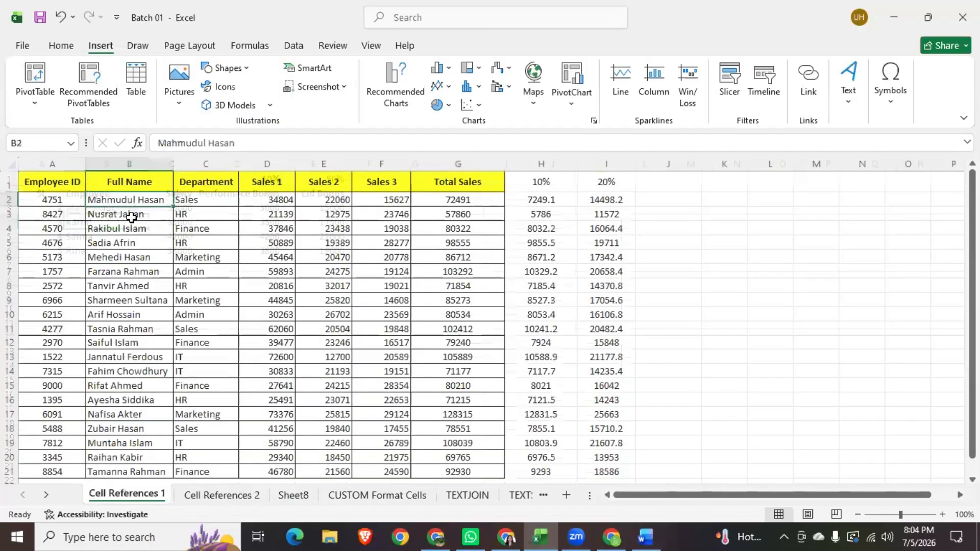
left_click(132, 219)
key("ctrl+c")
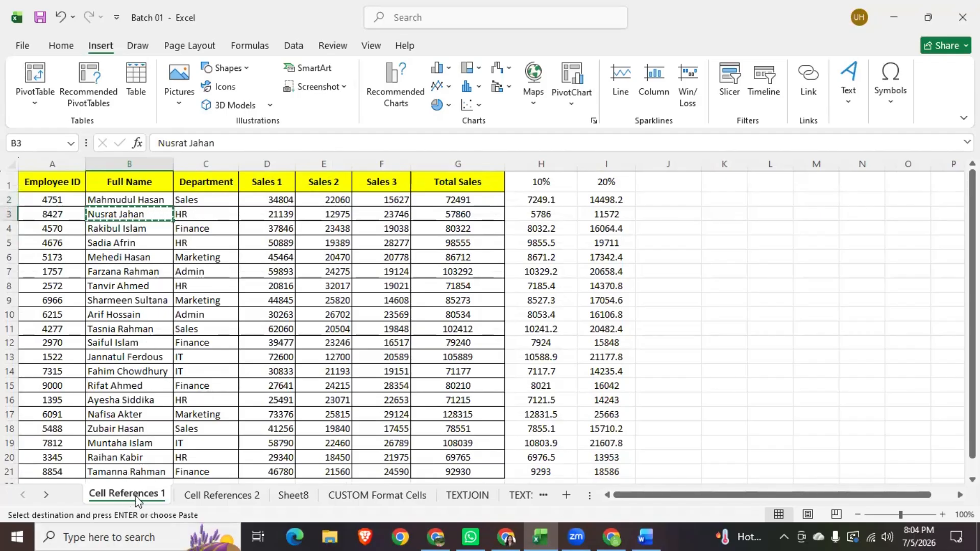
left_click(297, 500)
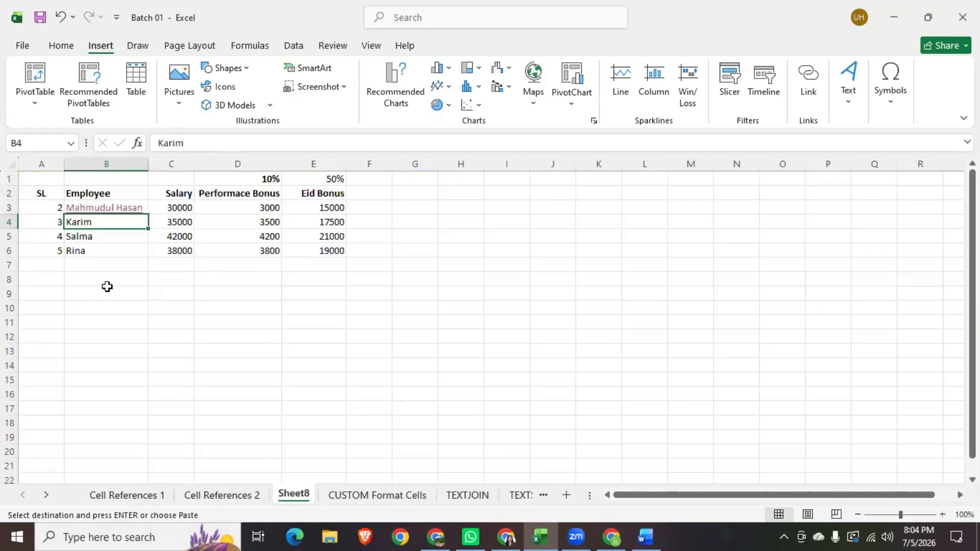
key("ctrl+v")
left_click(125, 293)
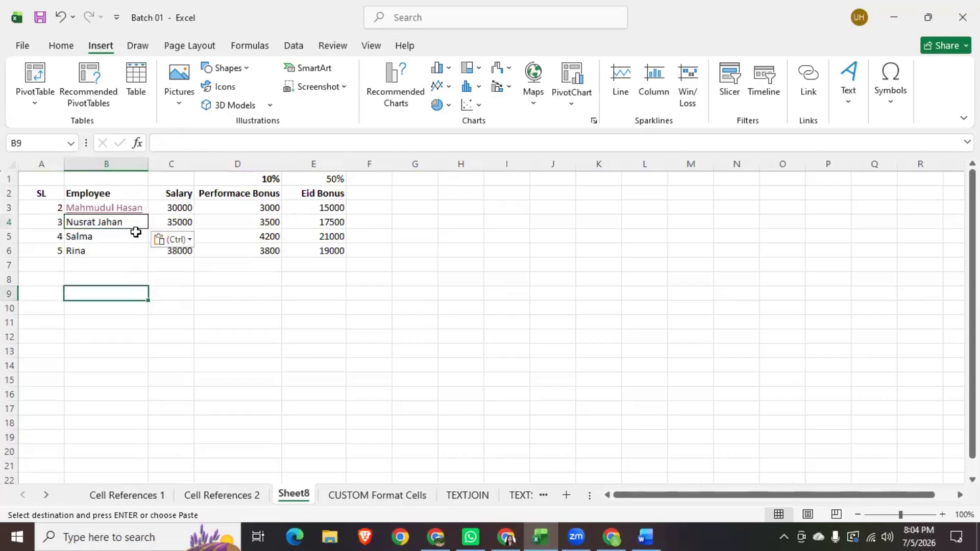
Step: Link the employee name in B4 to cell A1 of the Cell References 1 sheet in this document
left_click(127, 225)
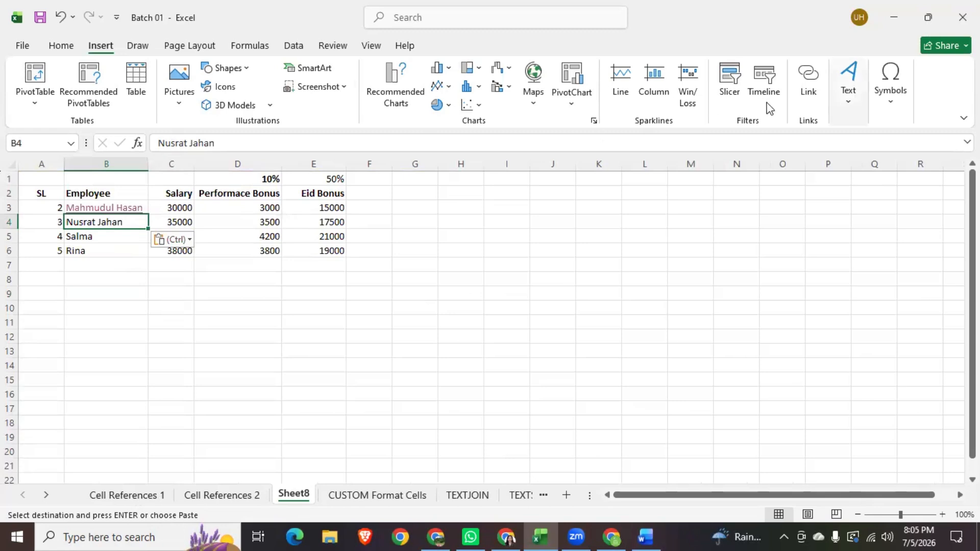
left_click(809, 97)
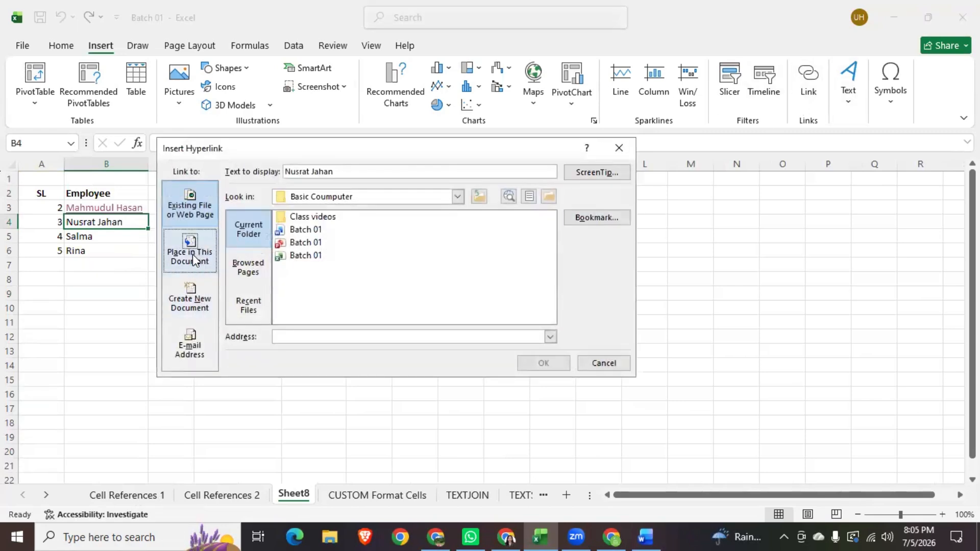
left_click(192, 254)
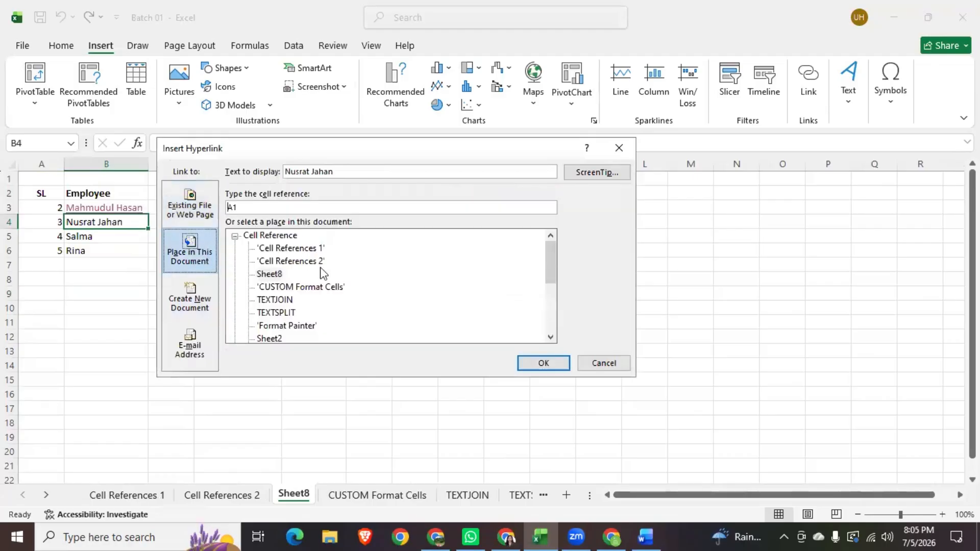
scroll(411, 277, "down", 4)
scroll(411, 274, "up", 5)
left_click(288, 249)
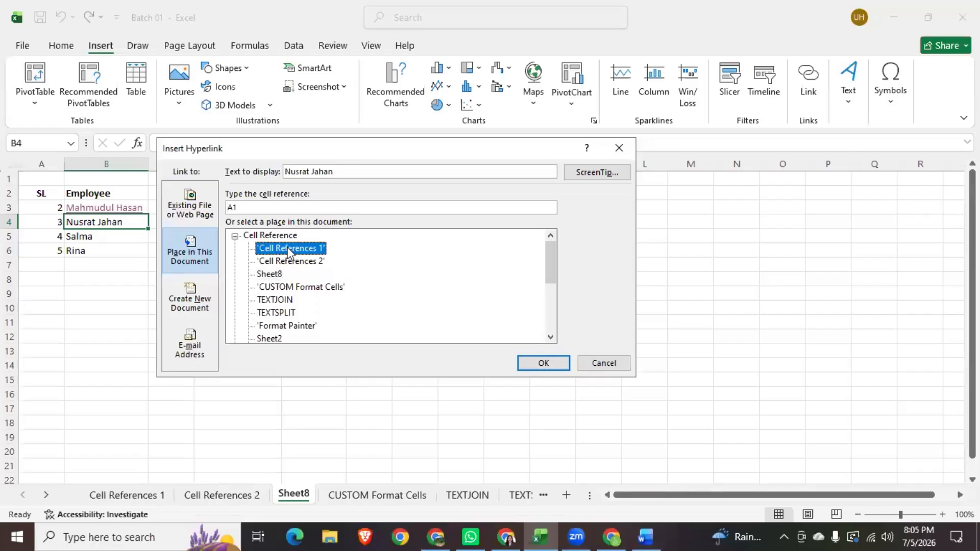
left_click(554, 364)
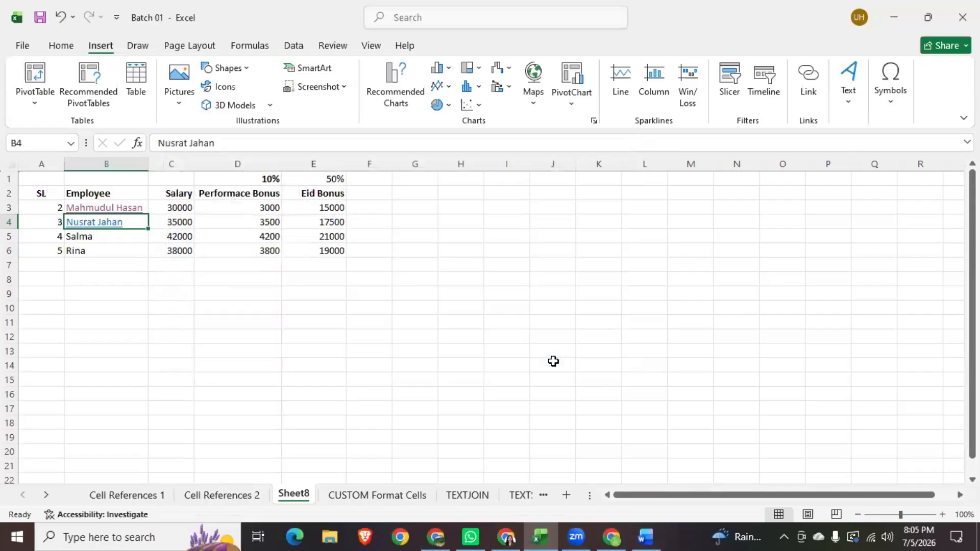
Step: Follow the B4 hyperlink, locate the same employee's name on Cell References 1, and return to Sheet8
left_click(157, 322)
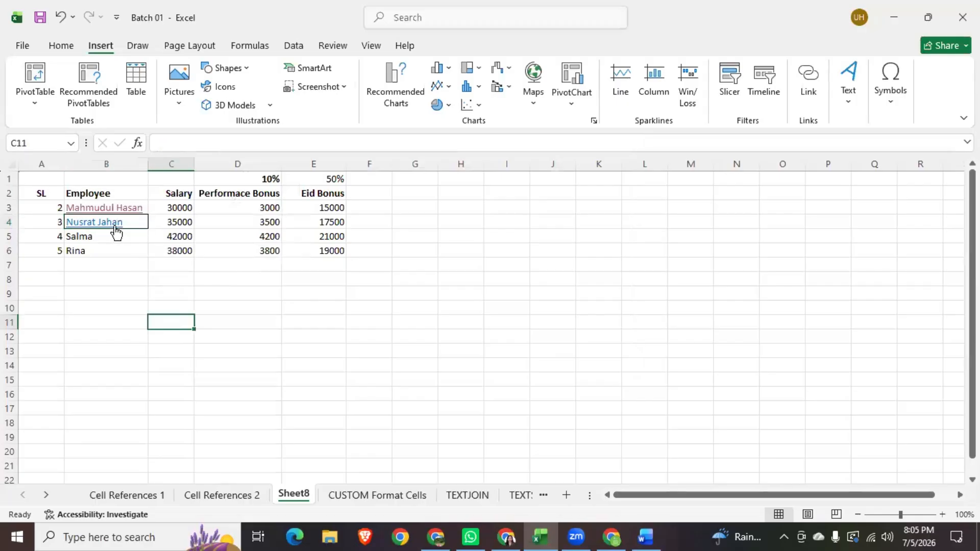
left_click(113, 225)
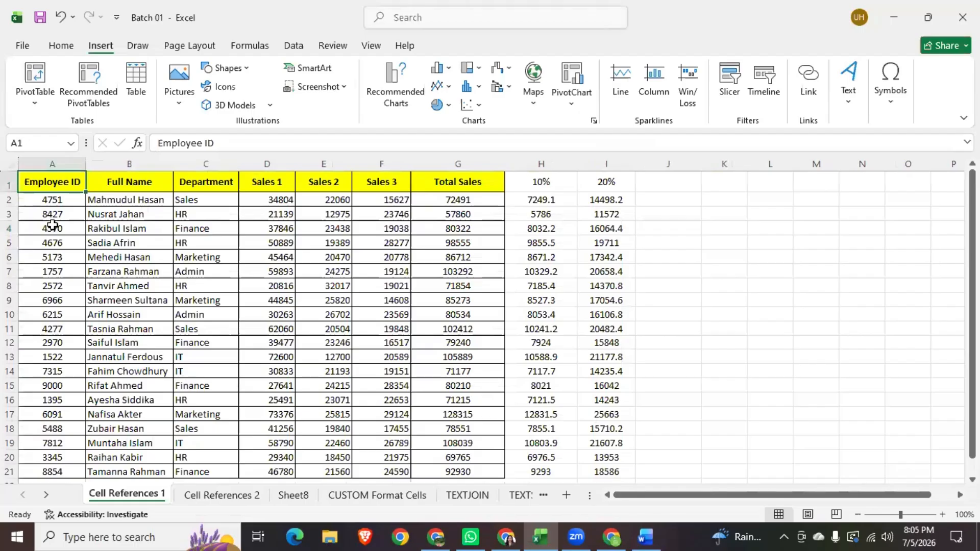
left_click(122, 215)
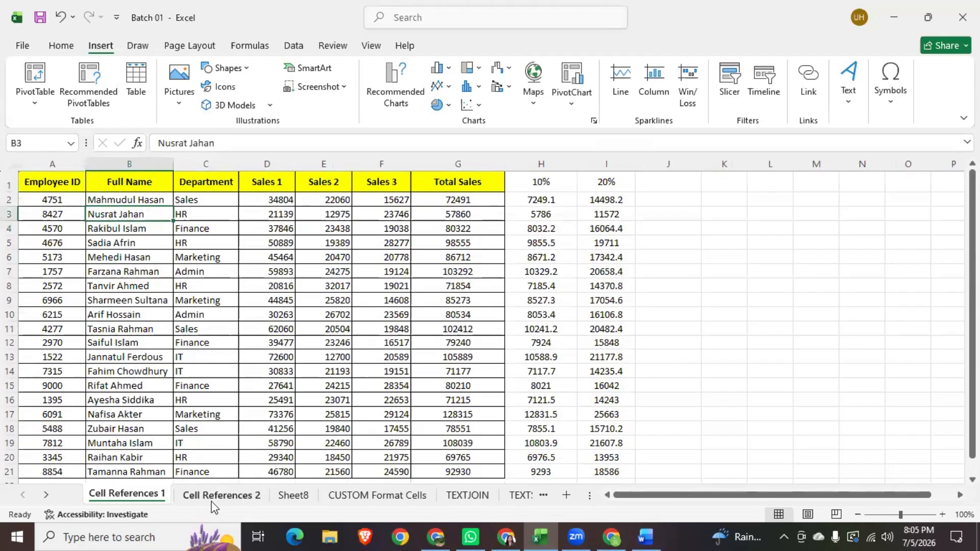
left_click(281, 496)
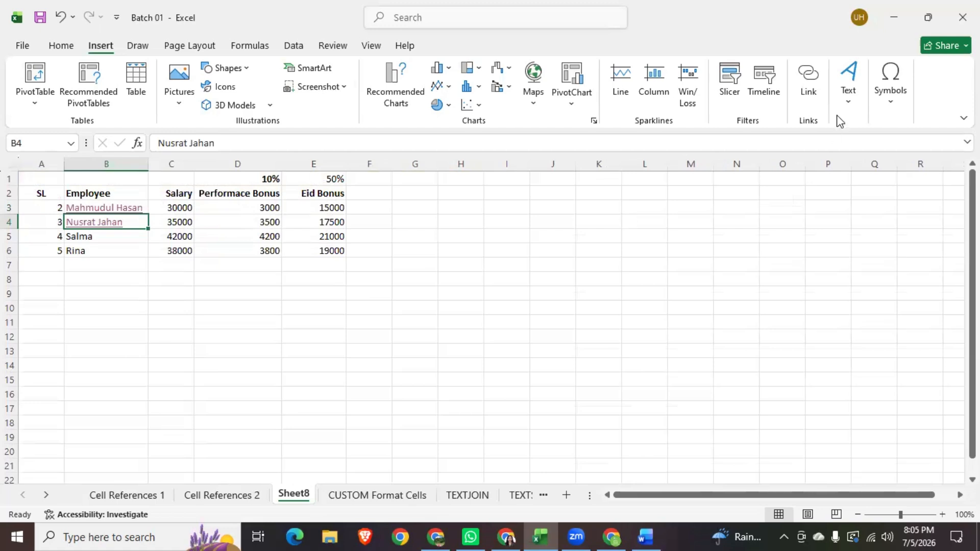
Step: Edit the B4 hyperlink so its cell reference on Cell References 1 is B3
left_click(813, 98)
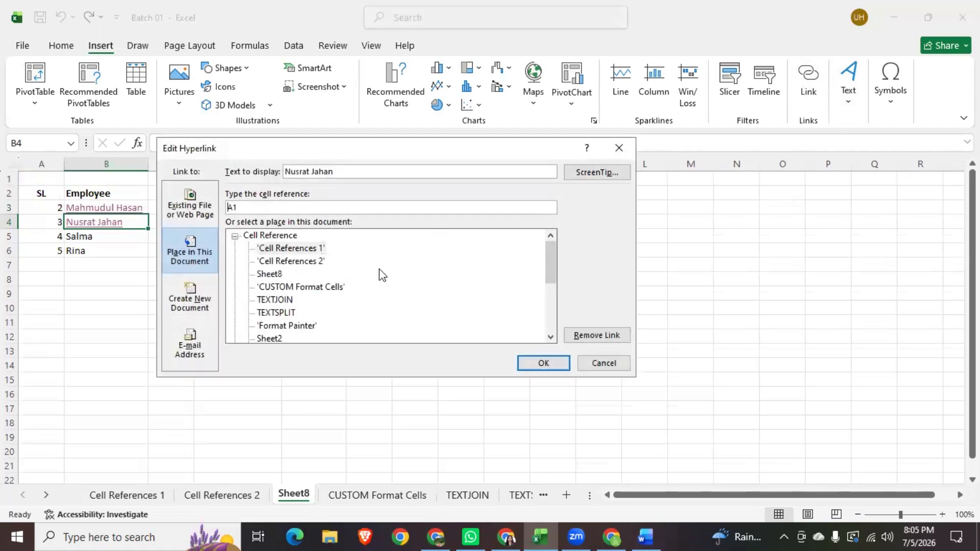
left_click_drag(244, 208, 229, 209)
type("B3")
left_click(541, 360)
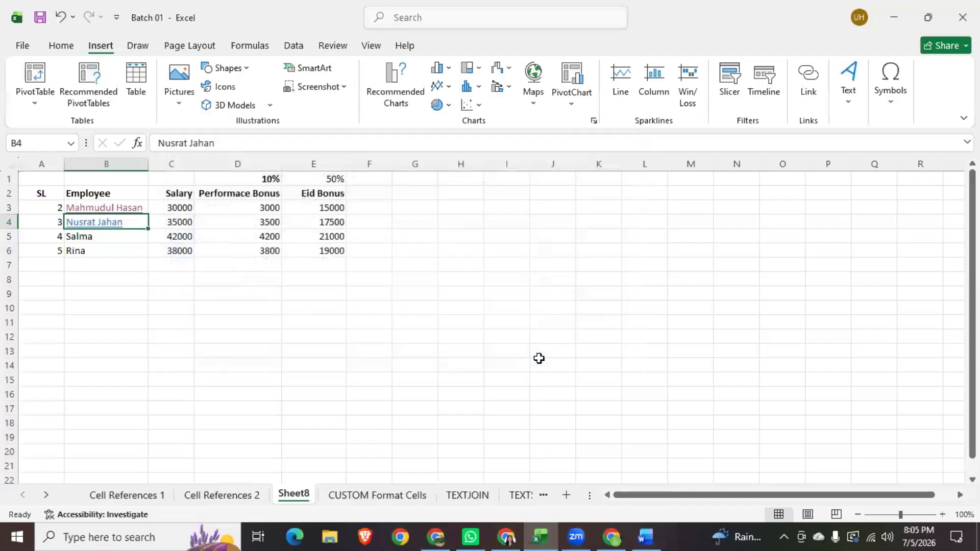
Step: Test the edited B4 hyperlink twice, returning to Sheet8 after each jump
left_click(298, 315)
left_click(121, 223)
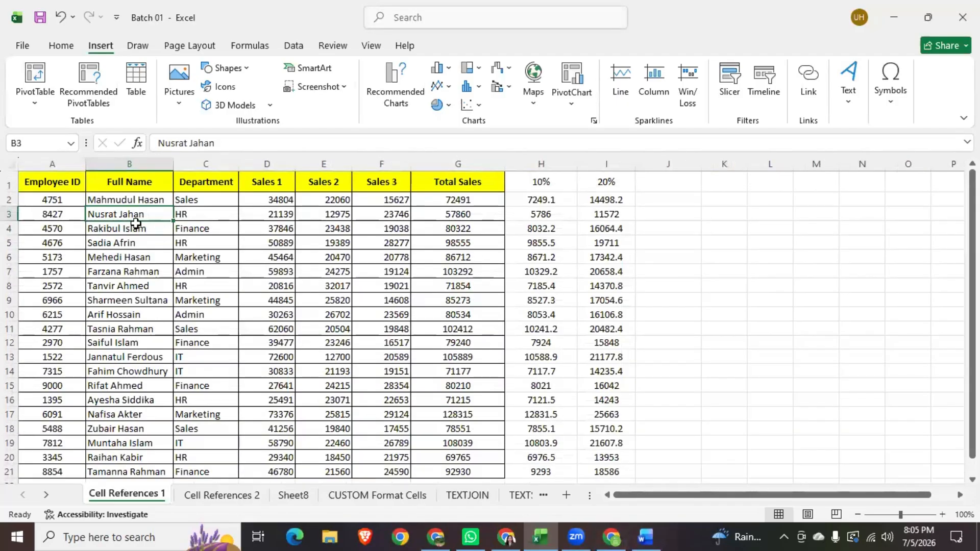
left_click(670, 203)
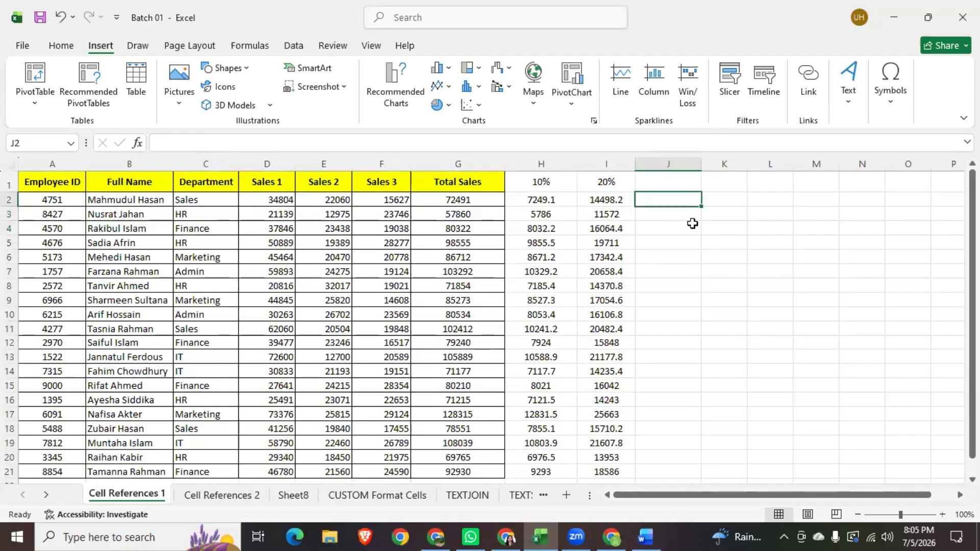
left_click(294, 495)
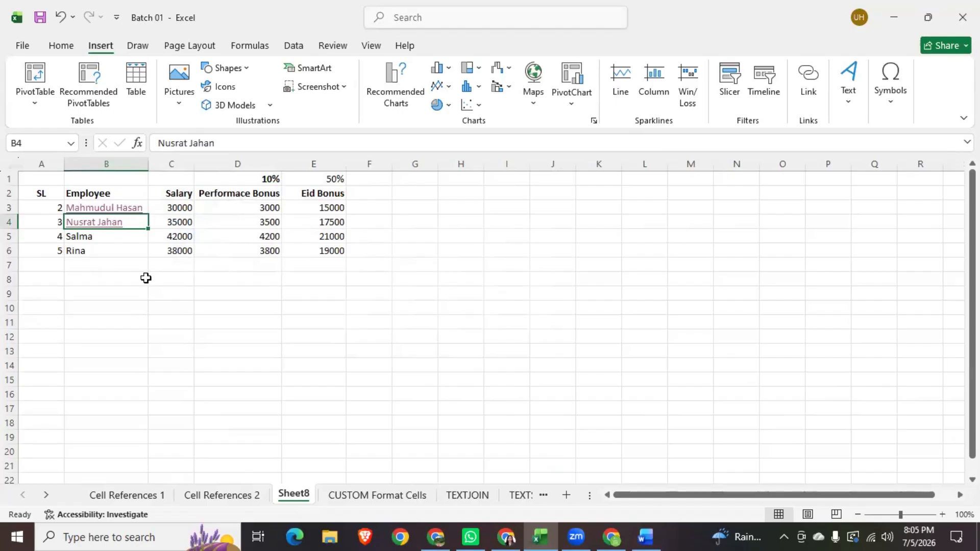
left_click(380, 236)
left_click(104, 224)
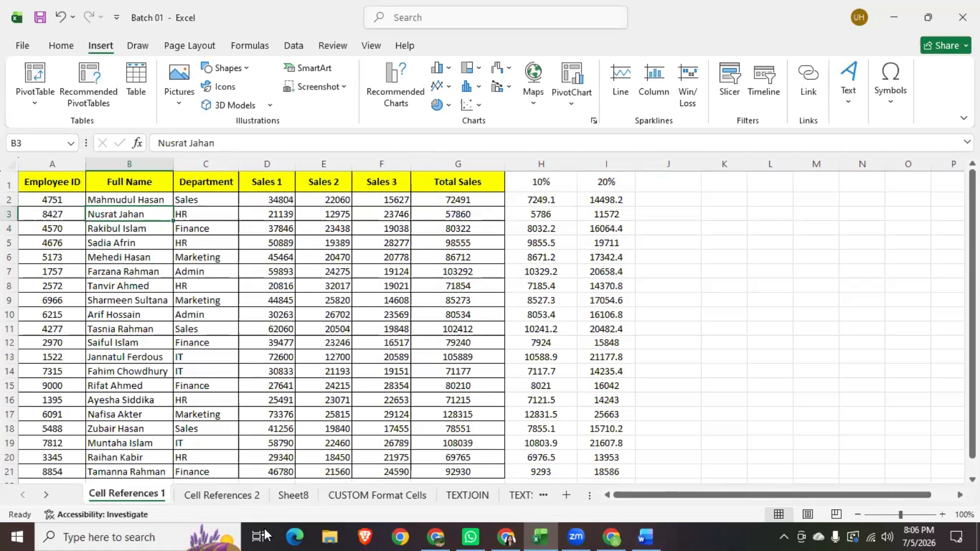
left_click(293, 496)
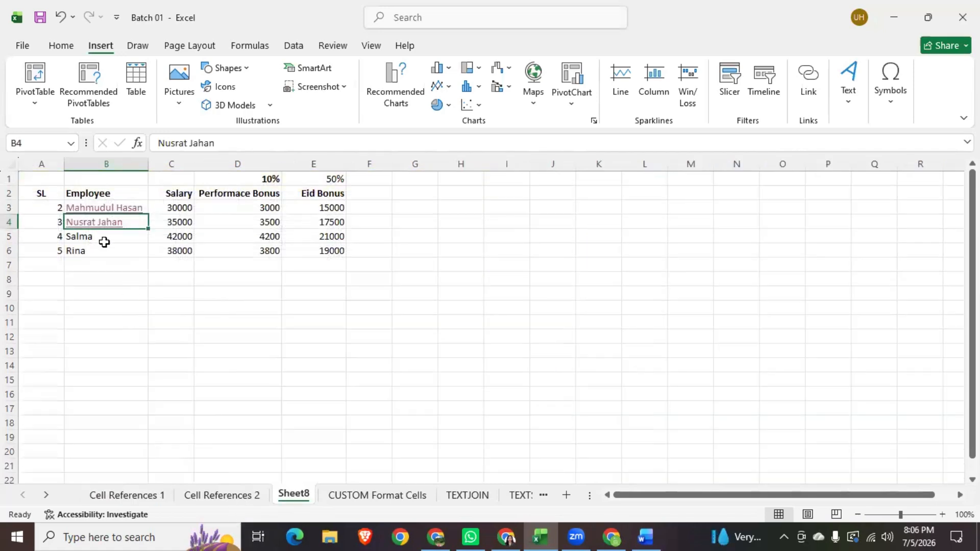
Step: Select B5 on Sheet8, switch to Chrome, and open YouTube in a new tab
left_click(104, 242)
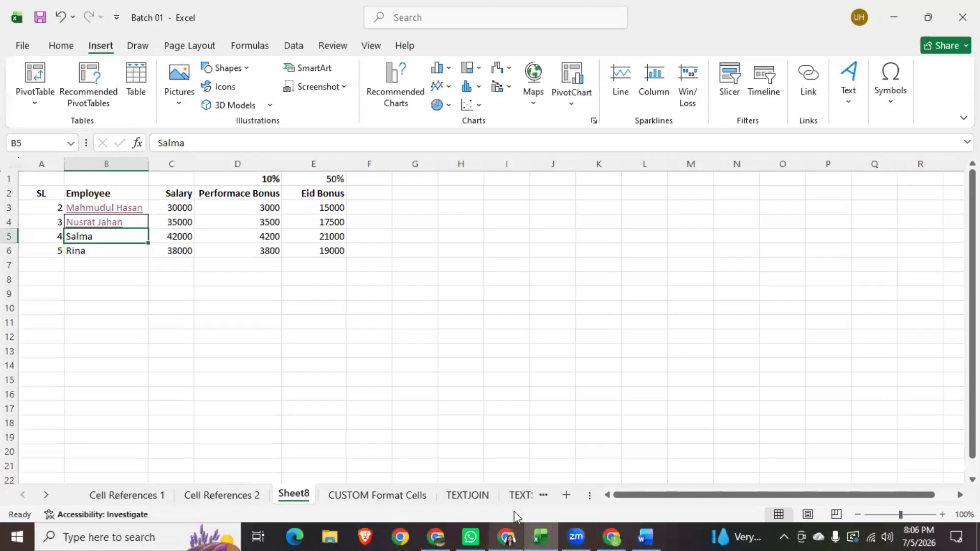
left_click(506, 536)
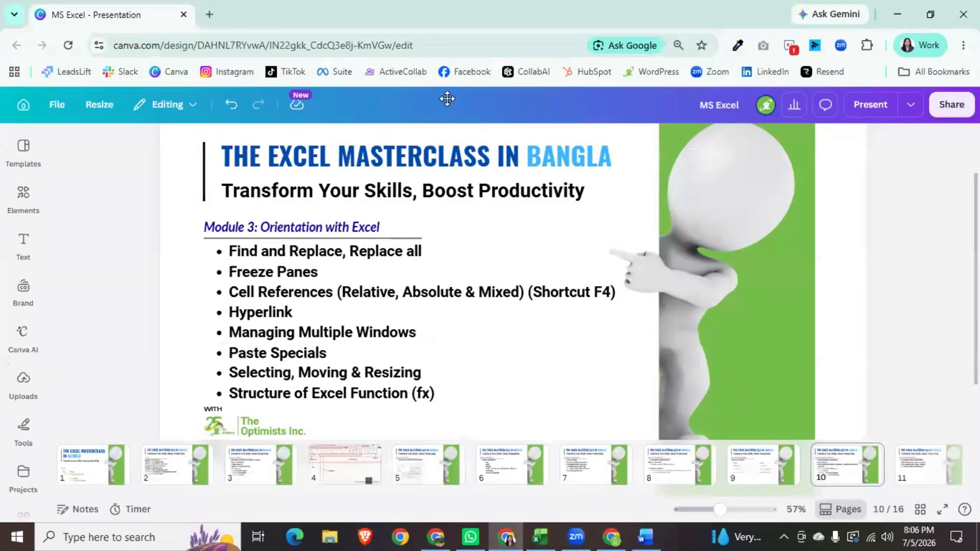
key("ctrl+t")
left_click(531, 364)
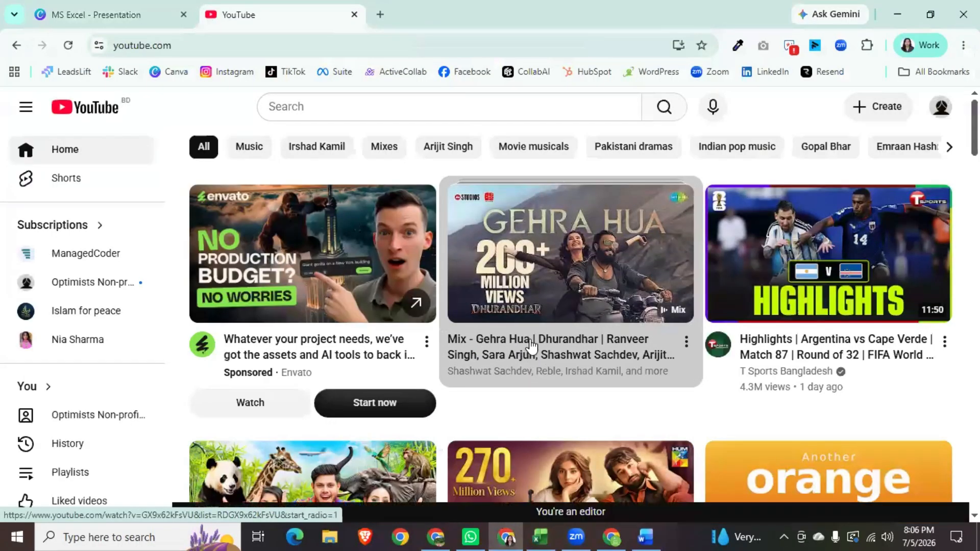
Step: Open the Optimists Non-profit channel, play its অপটিমিস্টস্ এর পঁচিশ বছর #theoptimists video, and pause it
scroll(357, 398, "down", 5)
left_click(97, 414)
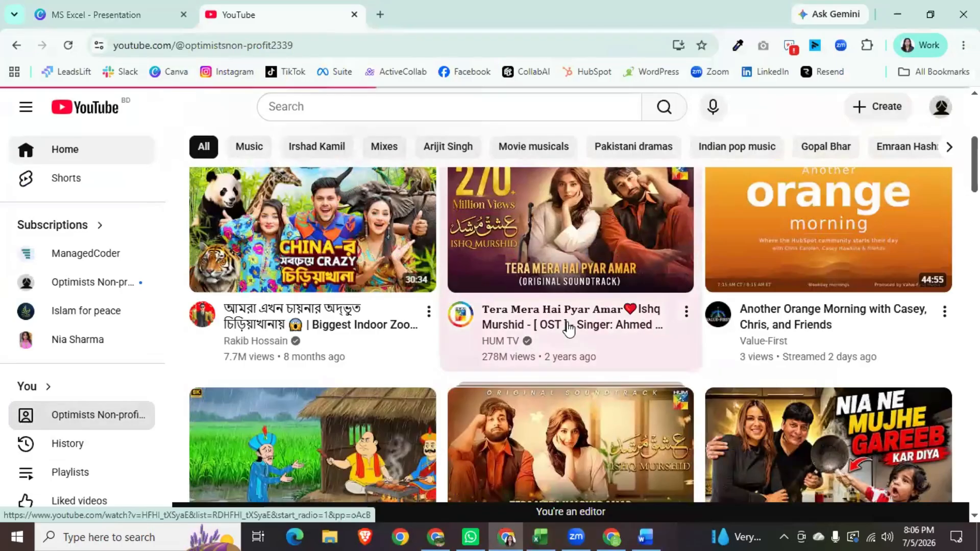
scroll(568, 322, "down", 8)
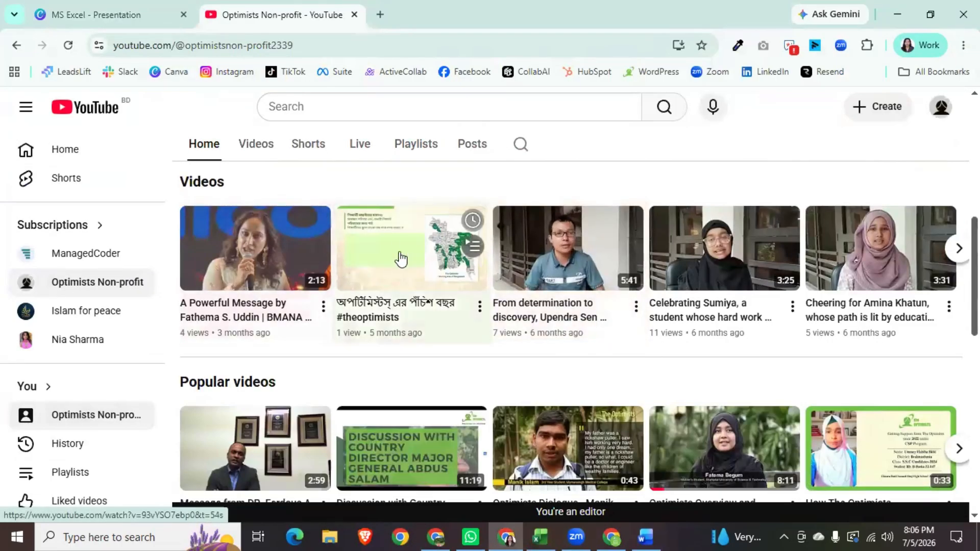
left_click(380, 263)
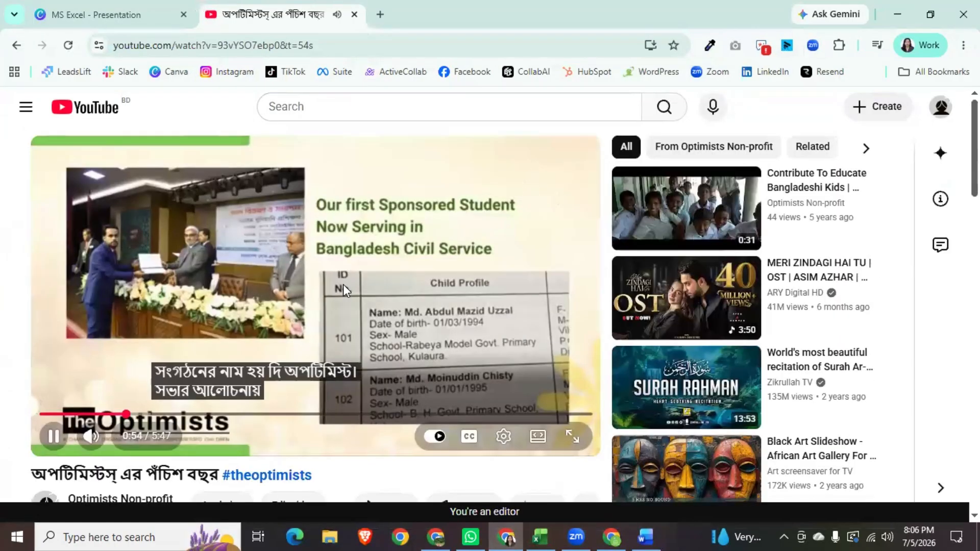
left_click(343, 284)
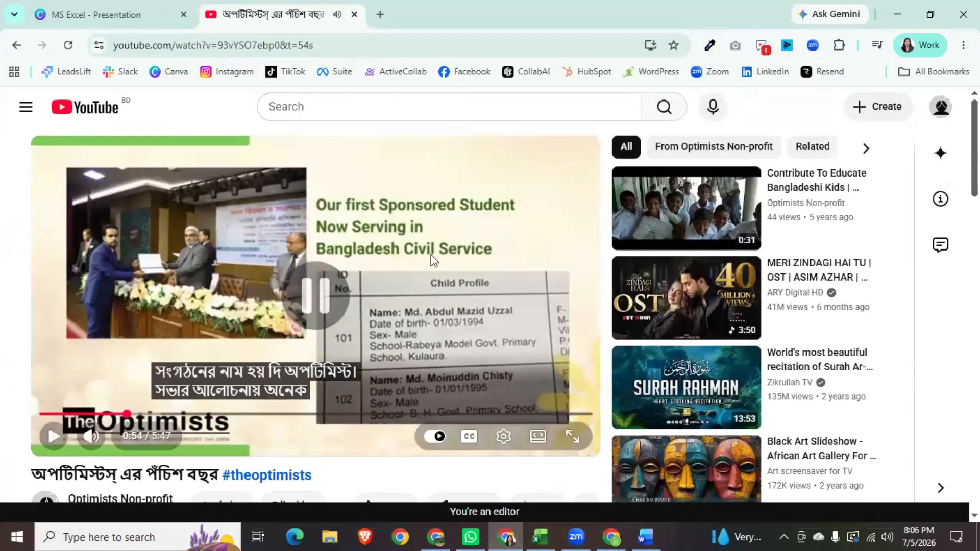
Step: Copy the video's web address and return to Sheet8 in Excel
left_click(217, 47)
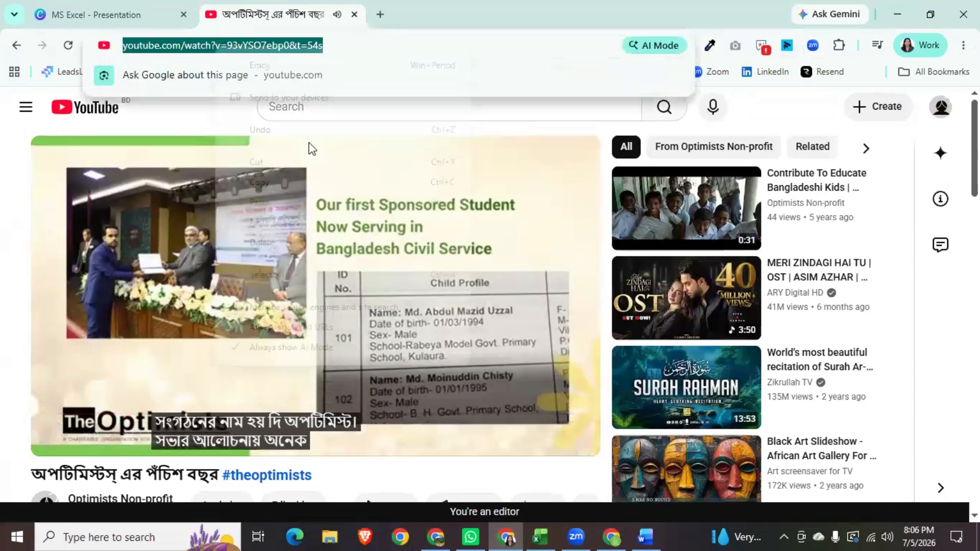
right_click(217, 49)
left_click(276, 185)
left_click(906, 11)
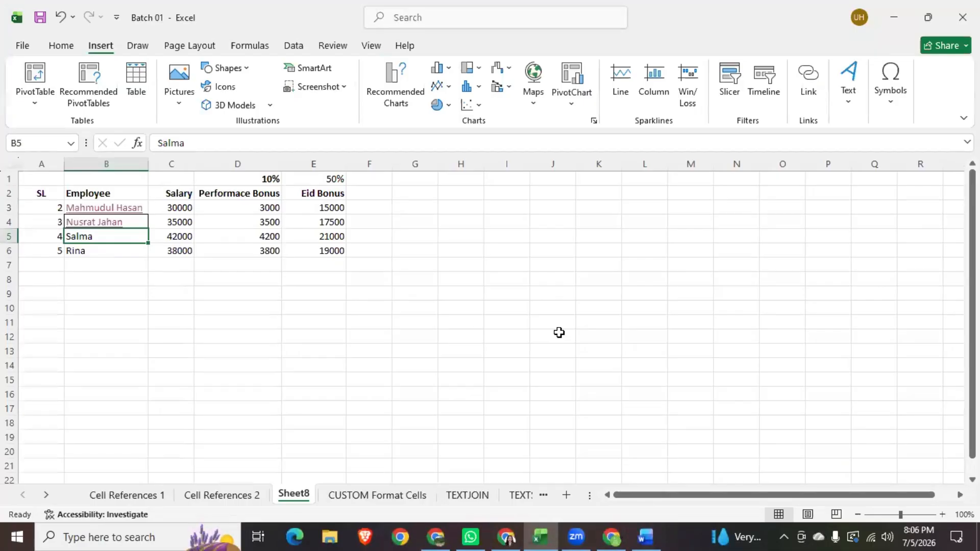
left_click(802, 83)
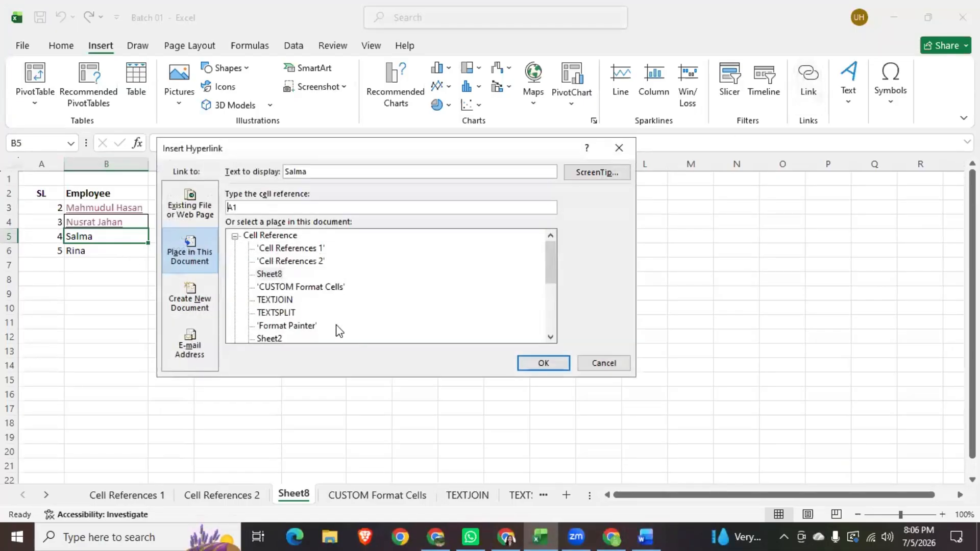
left_click(200, 211)
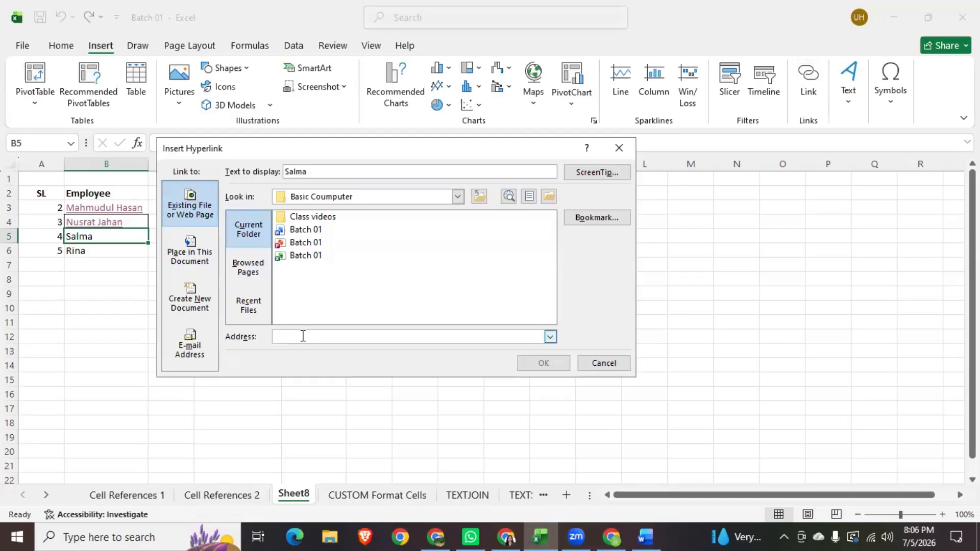
key("ctrl+v")
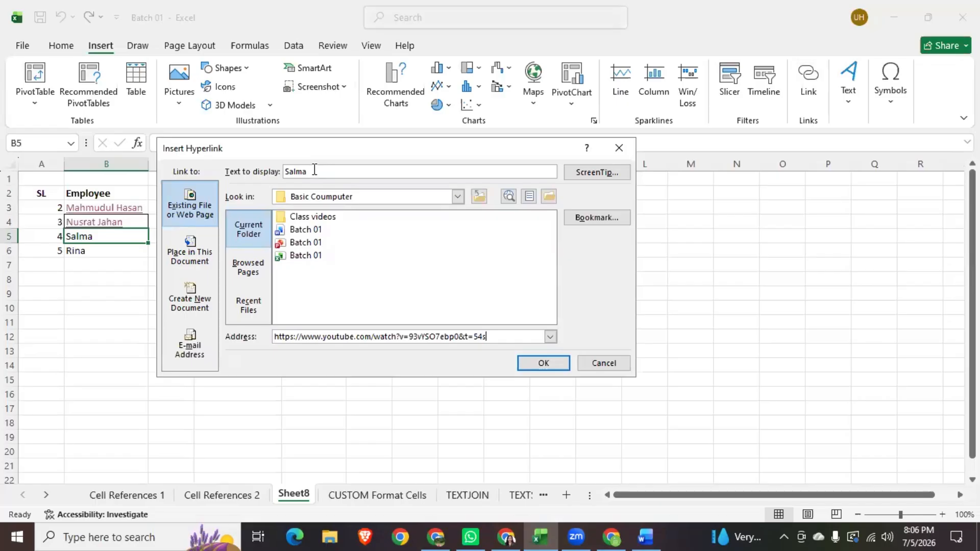
left_click(543, 363)
key("Return")
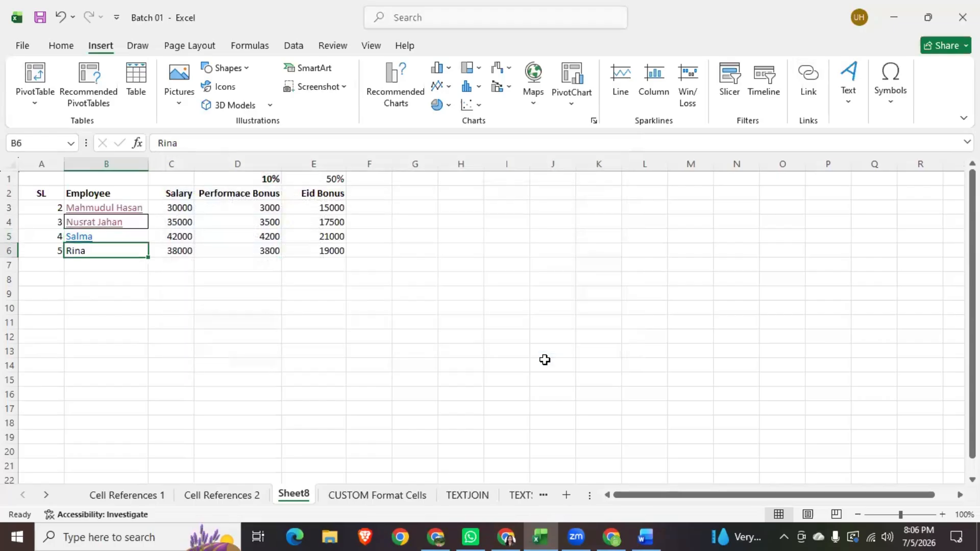
Step: Test the B5 hyperlink, pause the video in the browser, and return to Sheet8
left_click(593, 222)
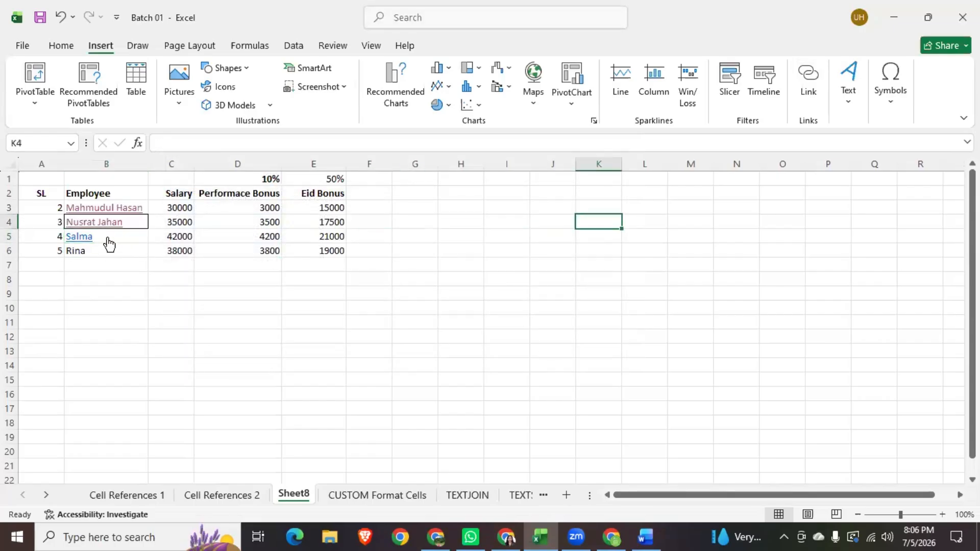
left_click(108, 240)
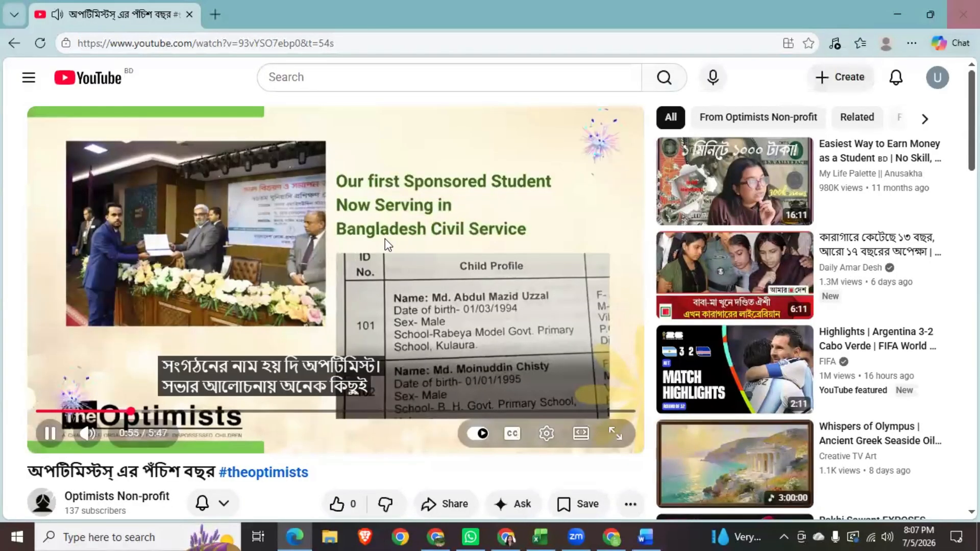
left_click(319, 329)
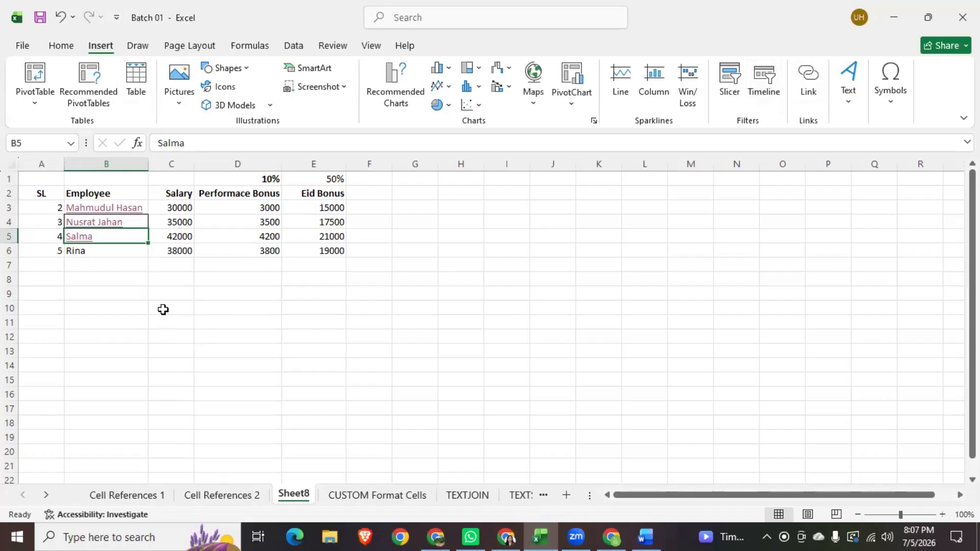
left_click(510, 223)
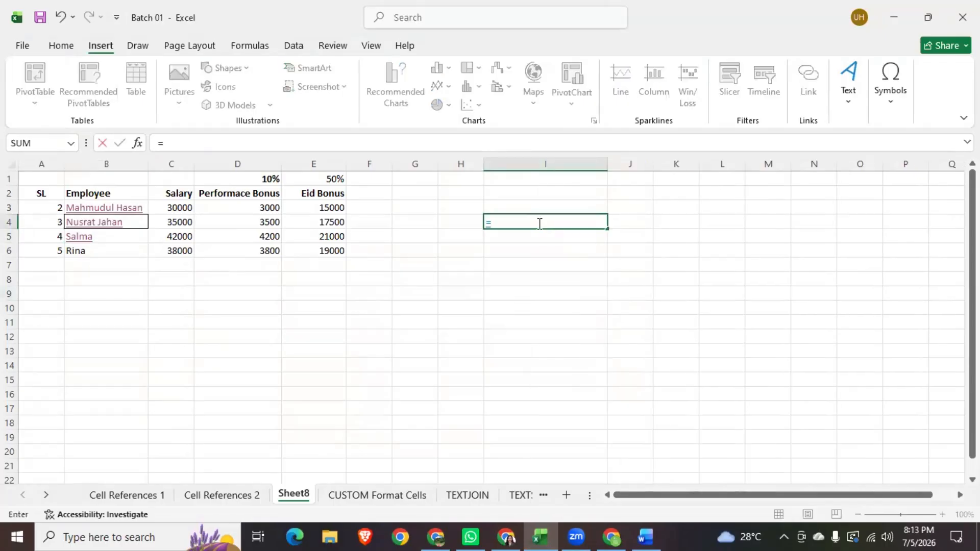
type("hyper")
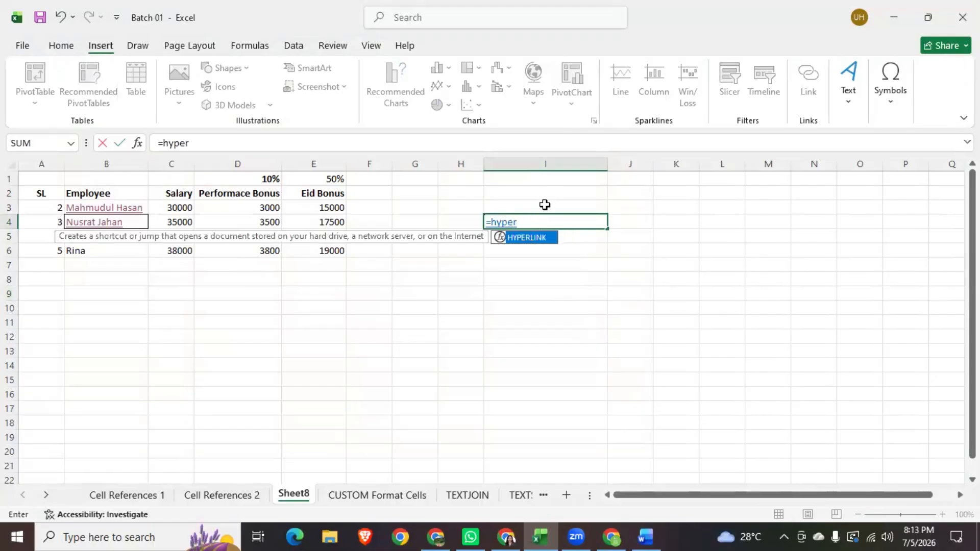
double_click(531, 238)
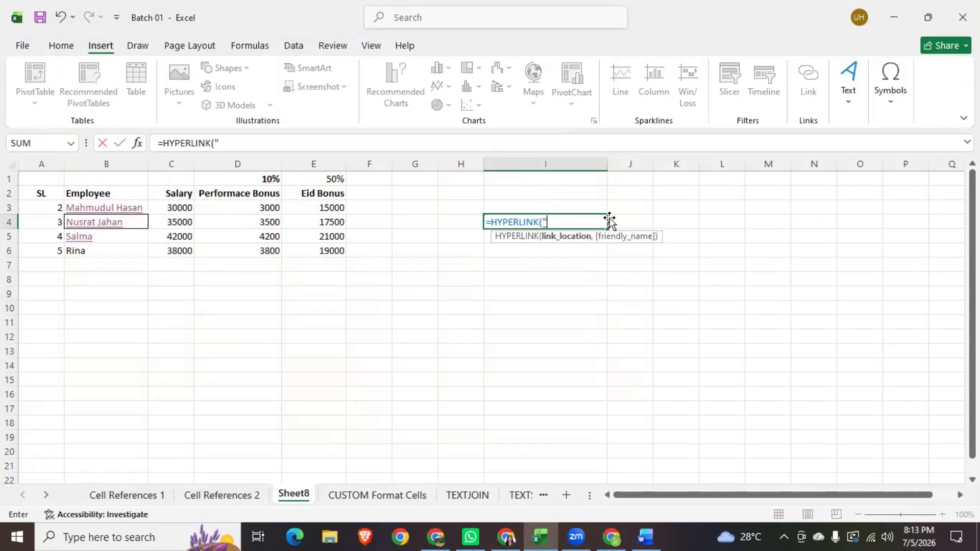
key("super+v")
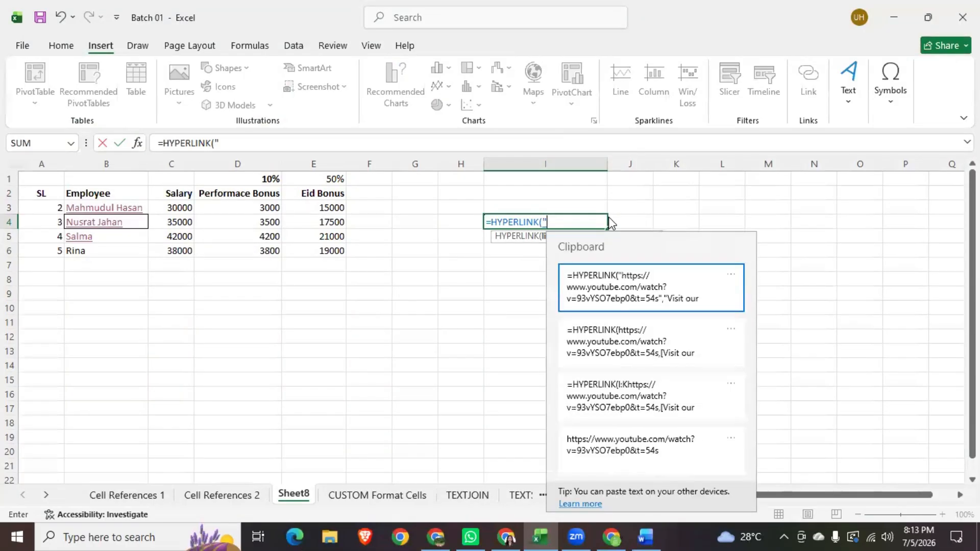
scroll(642, 377, "down", 2)
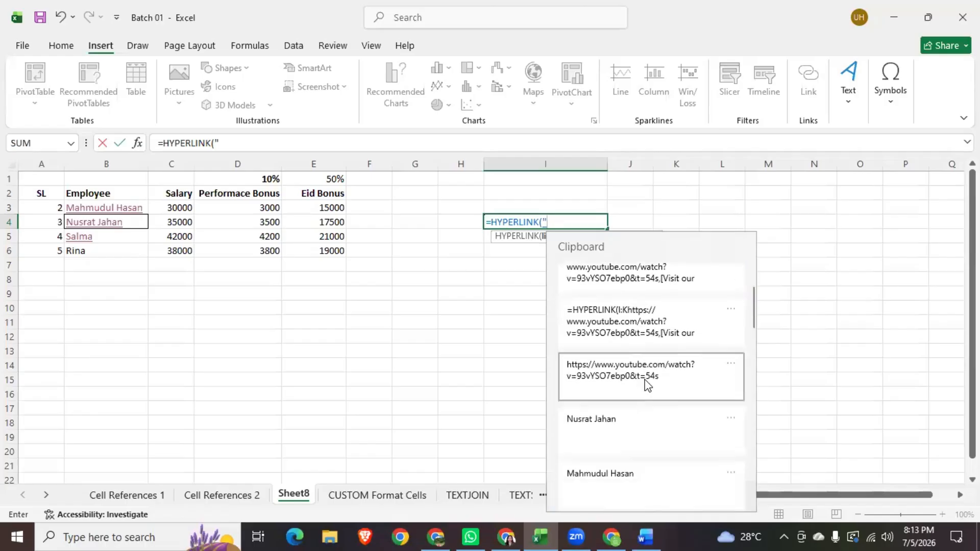
left_click(643, 379)
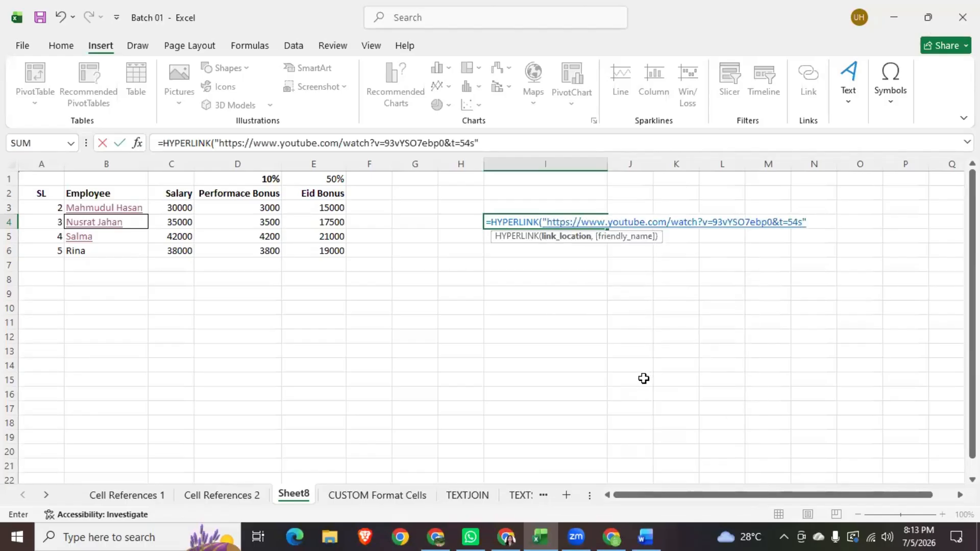
Step: Complete the I4 HYPERLINK formula with the friendly name "Visit Our YouTUbe Channel"
type("\",")
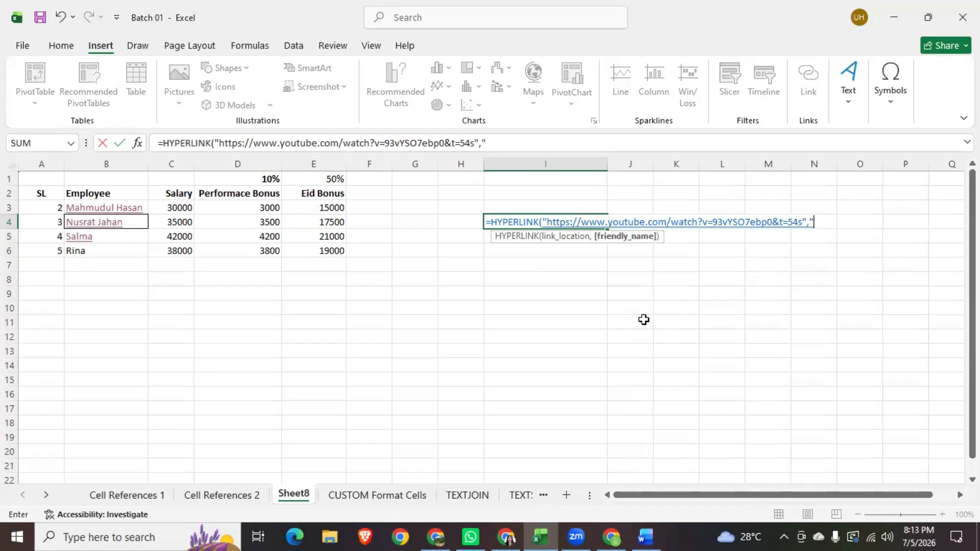
type("Visit O")
type("ur")
type(" You")
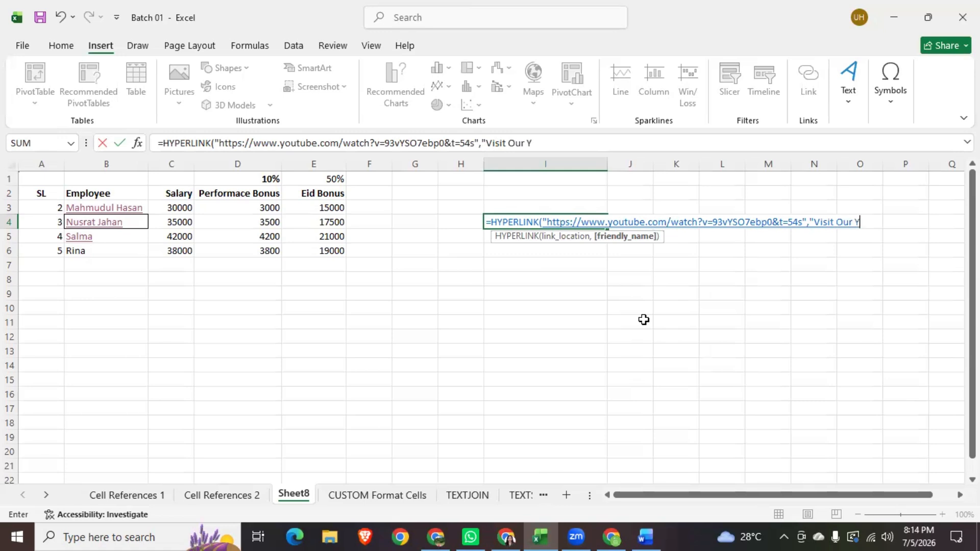
type("TUbe ")
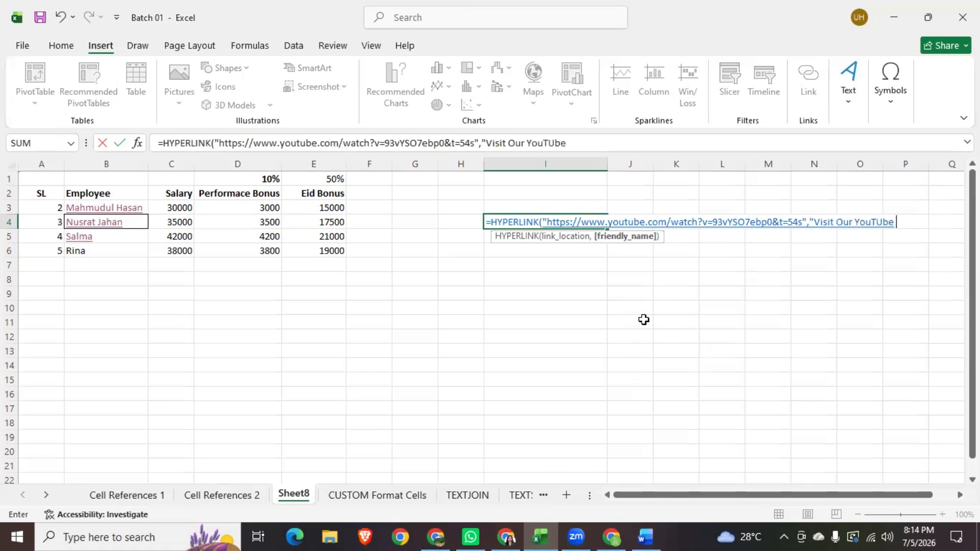
type("Channel\"")
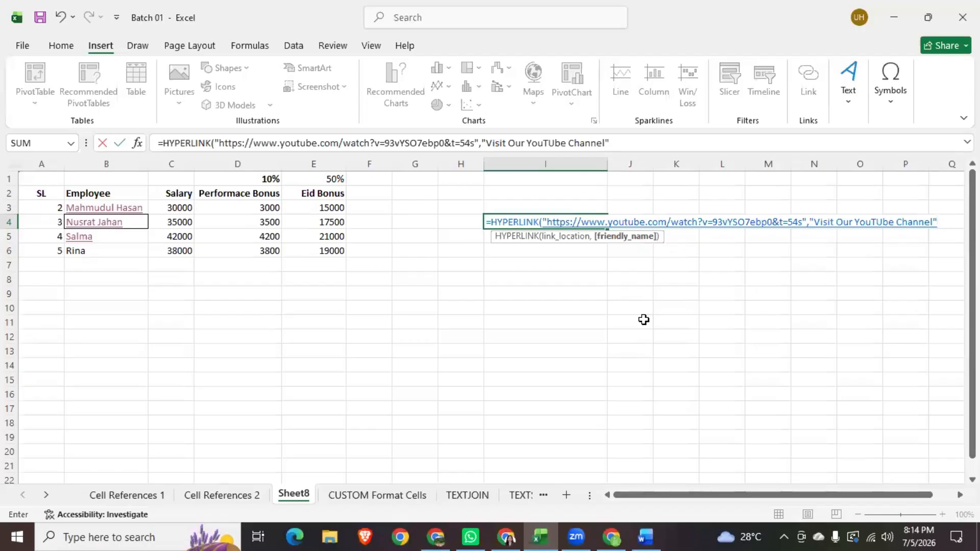
key("Return")
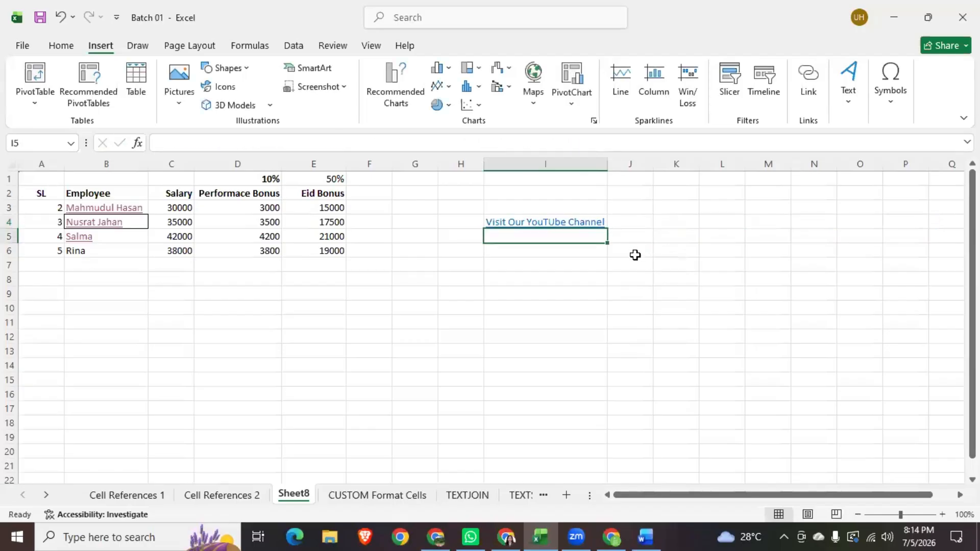
Step: Test the I4 link, close the opened page, and correct the friendly name to "Visit Our YouTube Channel"
left_click(570, 222)
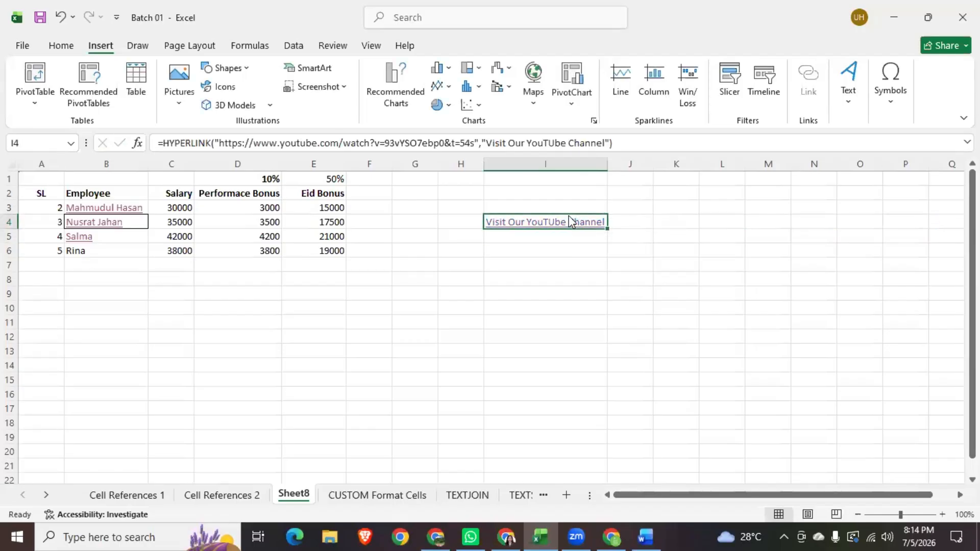
left_click(963, 14)
left_click(559, 144)
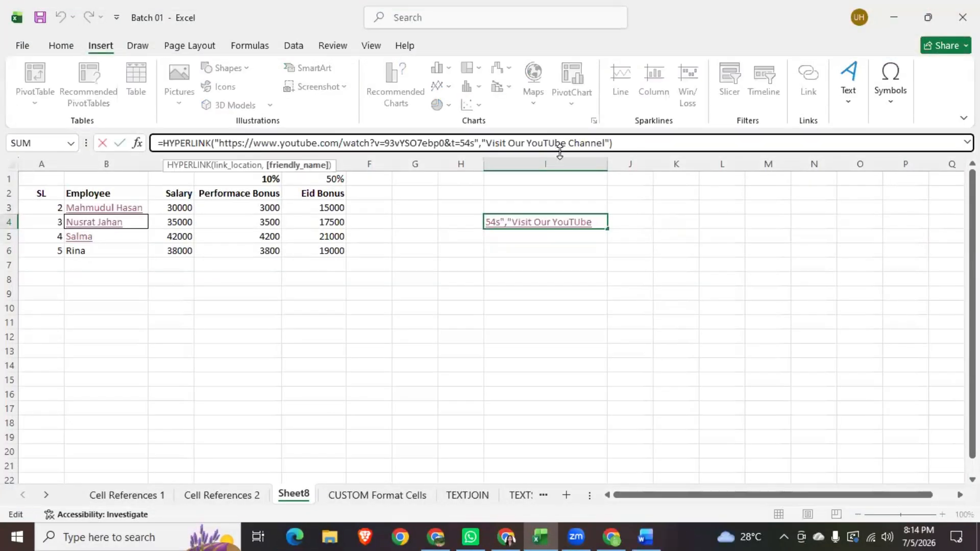
key("BackSpace")
type("u")
key("Return")
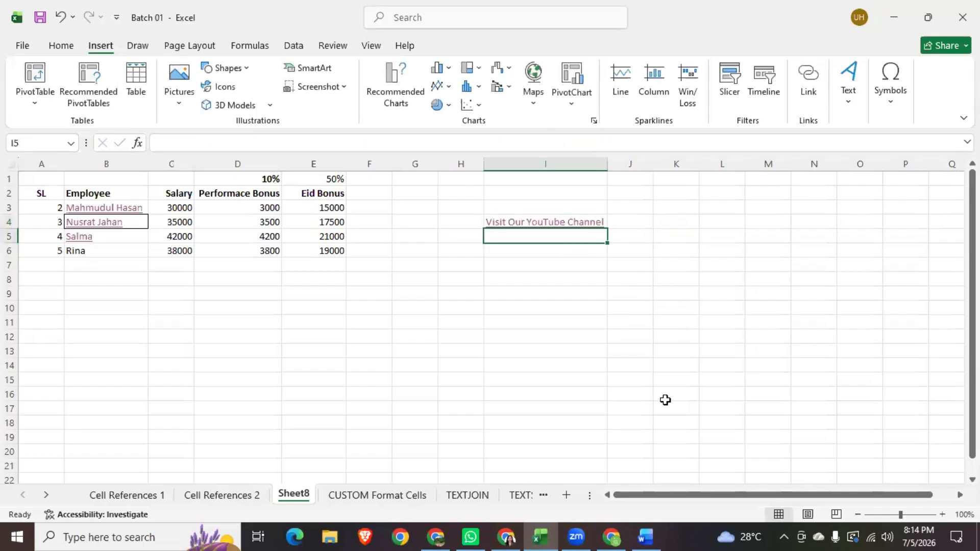
Step: Follow the corrected I4 link again and close the opened page to return to Sheet8
left_click(754, 243)
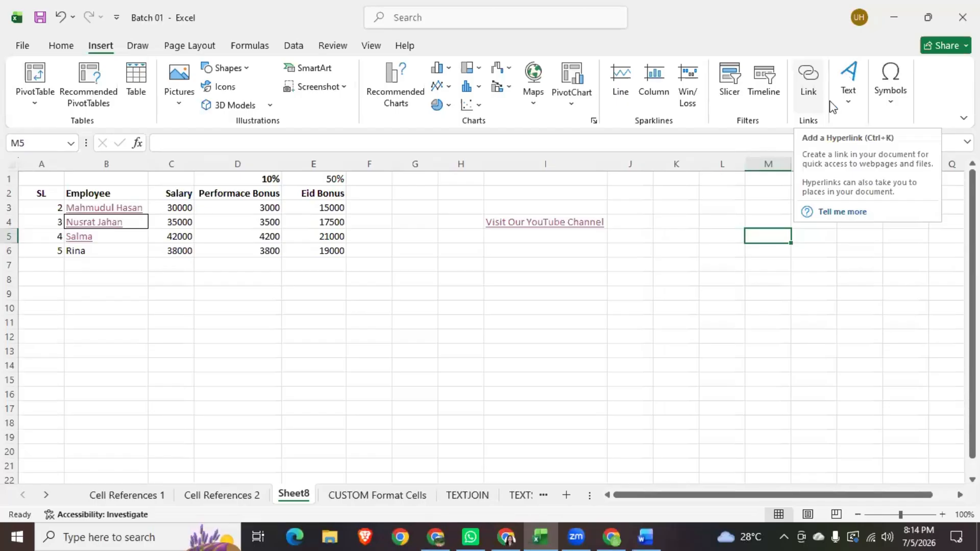
left_click(523, 240)
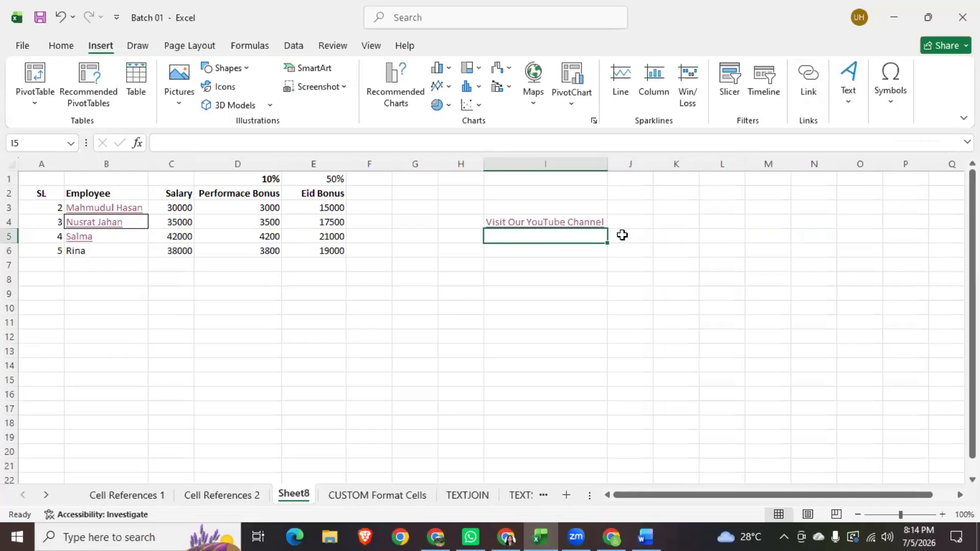
left_click(582, 224)
left_click(965, 8)
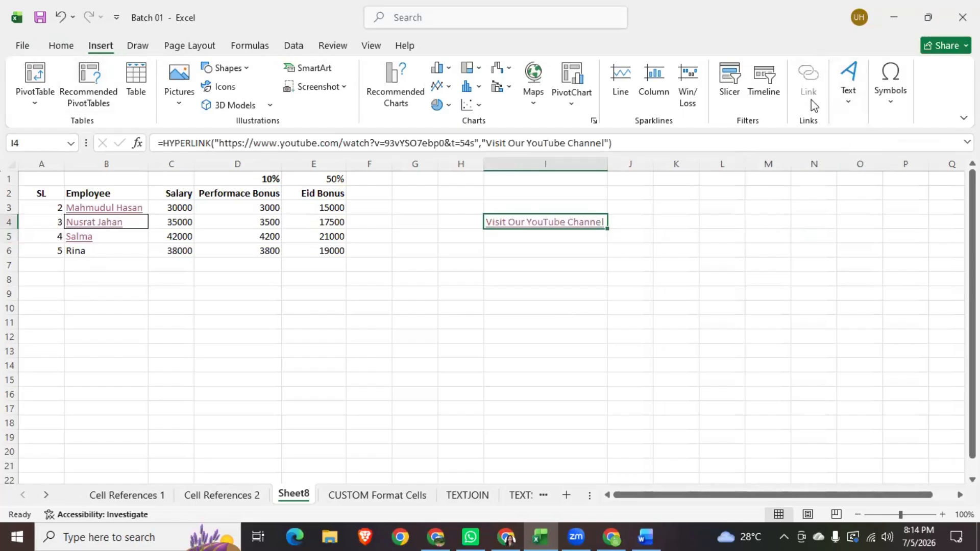
Step: Open the Insert Hyperlink dialog for the name in B6
left_click(74, 251)
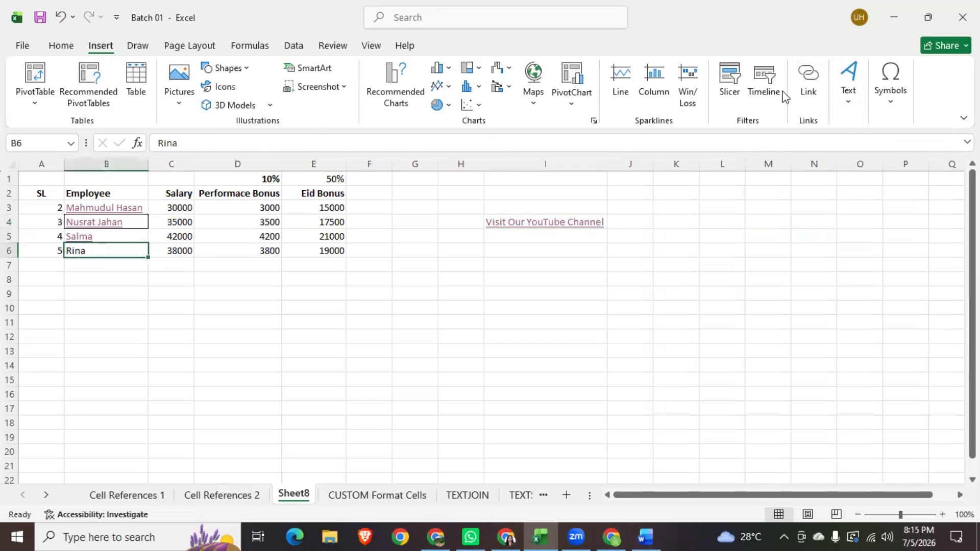
left_click(815, 85)
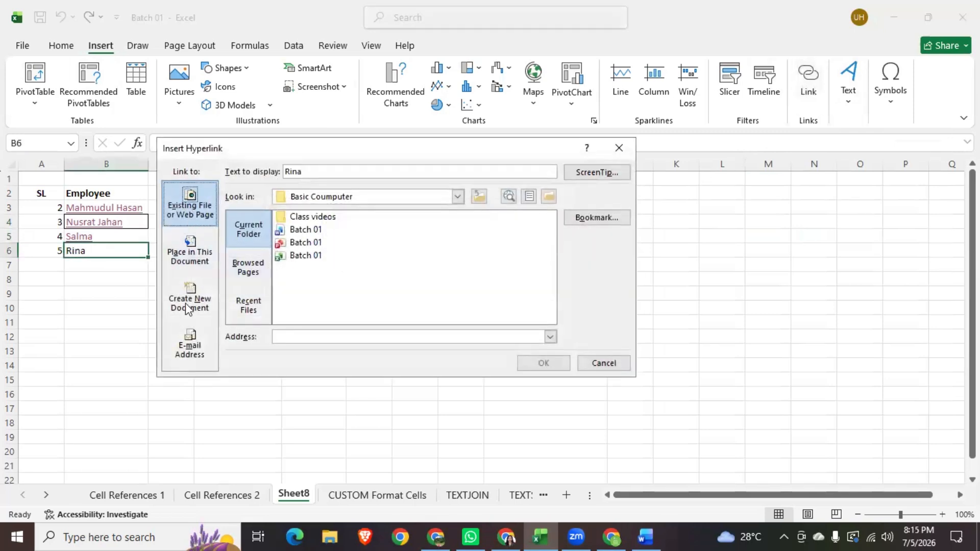